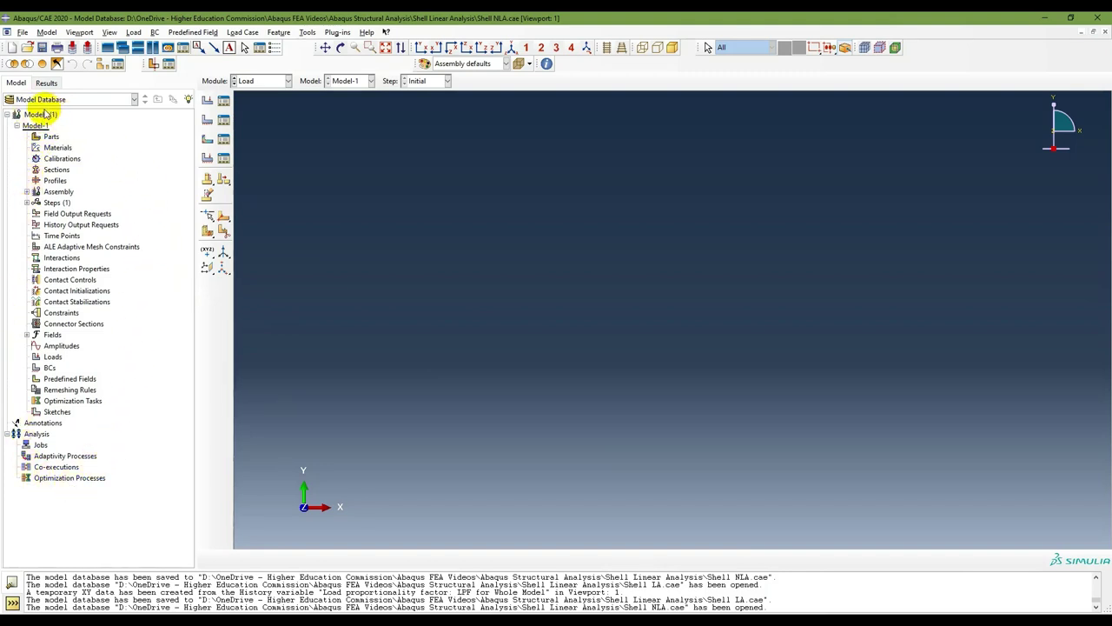
Step: Create a 3D deformable shell part of extrusion type in the Part module with an approximate size of 1000
click(274, 82)
click(252, 93)
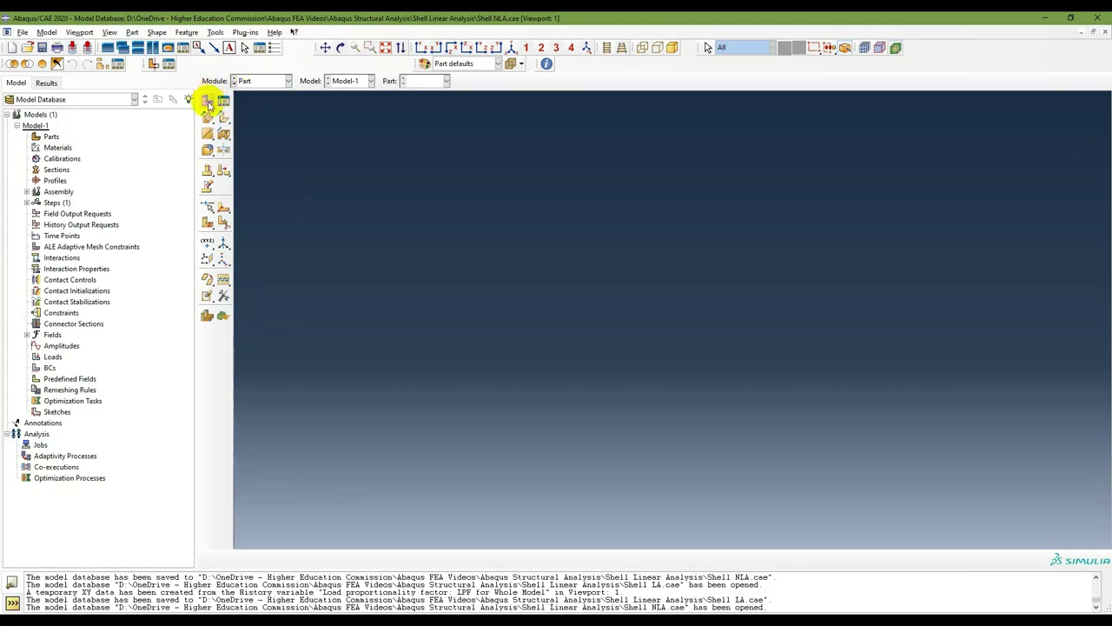
double_click(50, 137)
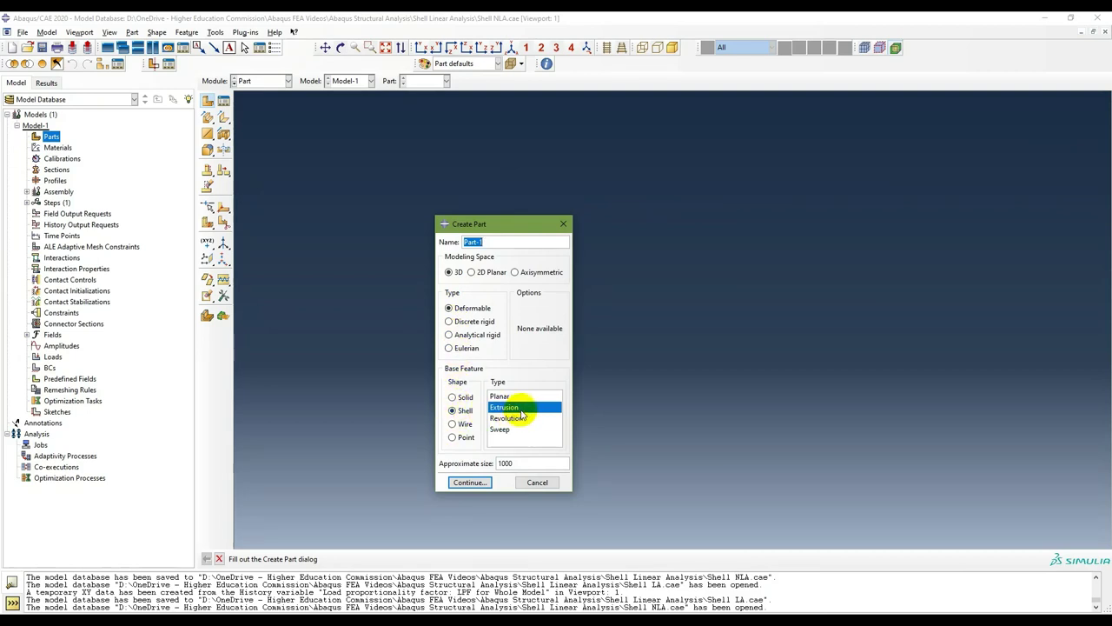
click(531, 463)
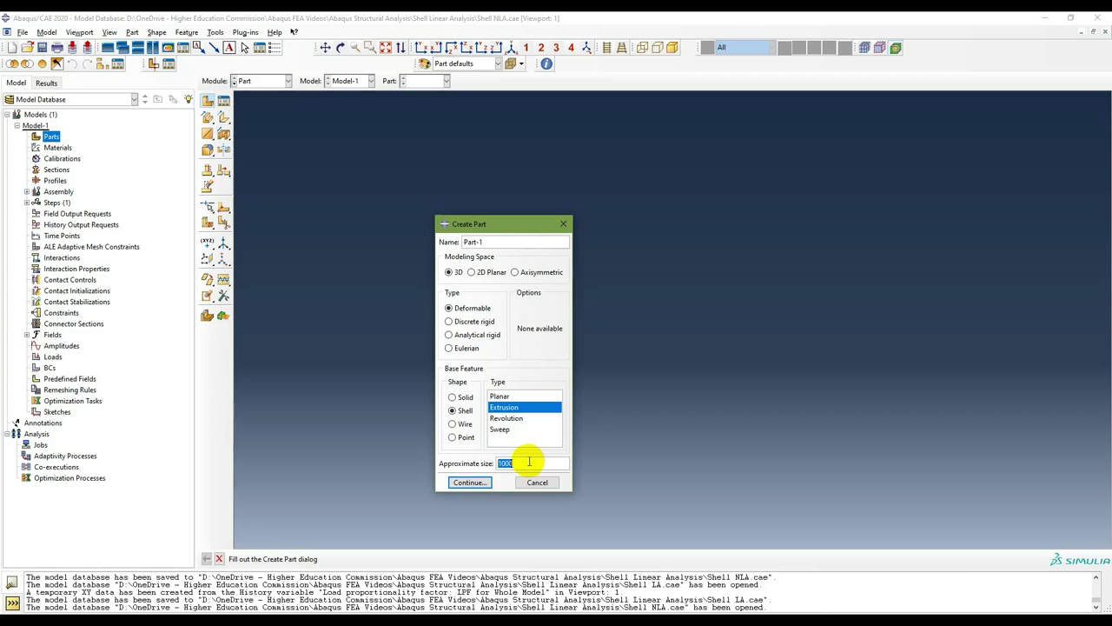
click(468, 483)
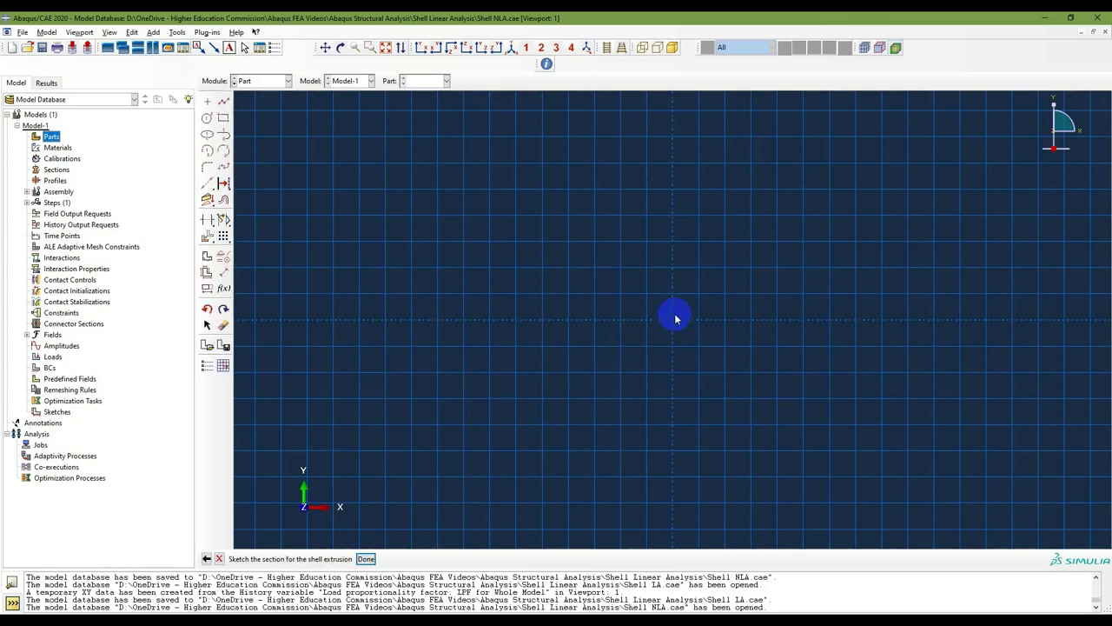
Step: Sketch a circle centred on the origin with its perimeter point at 350,0
scroll(676, 318, up, 3)
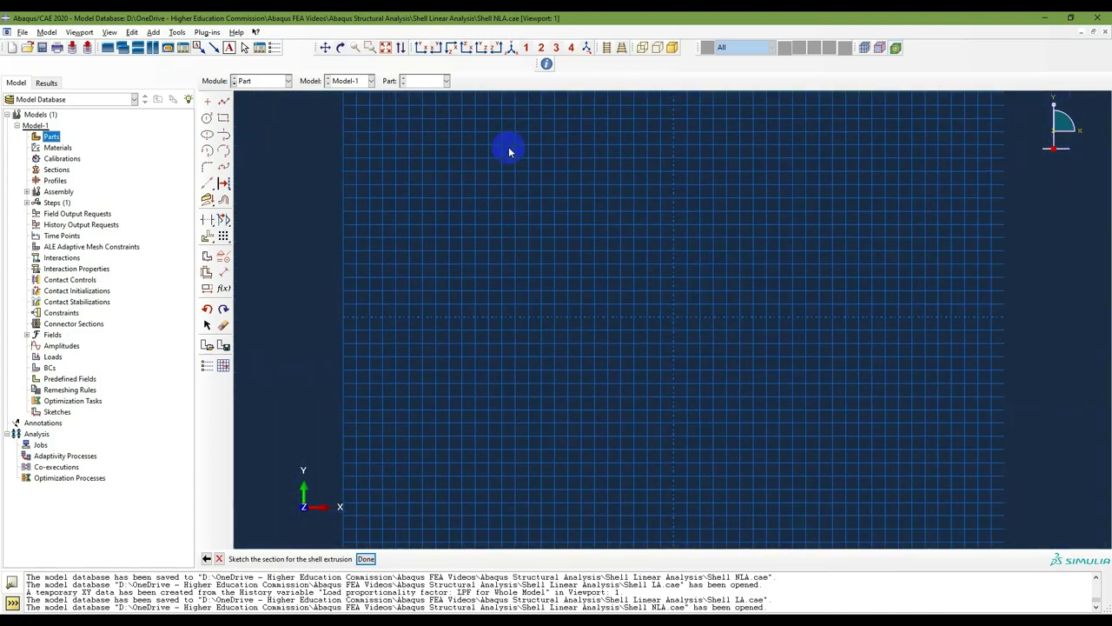
click(206, 117)
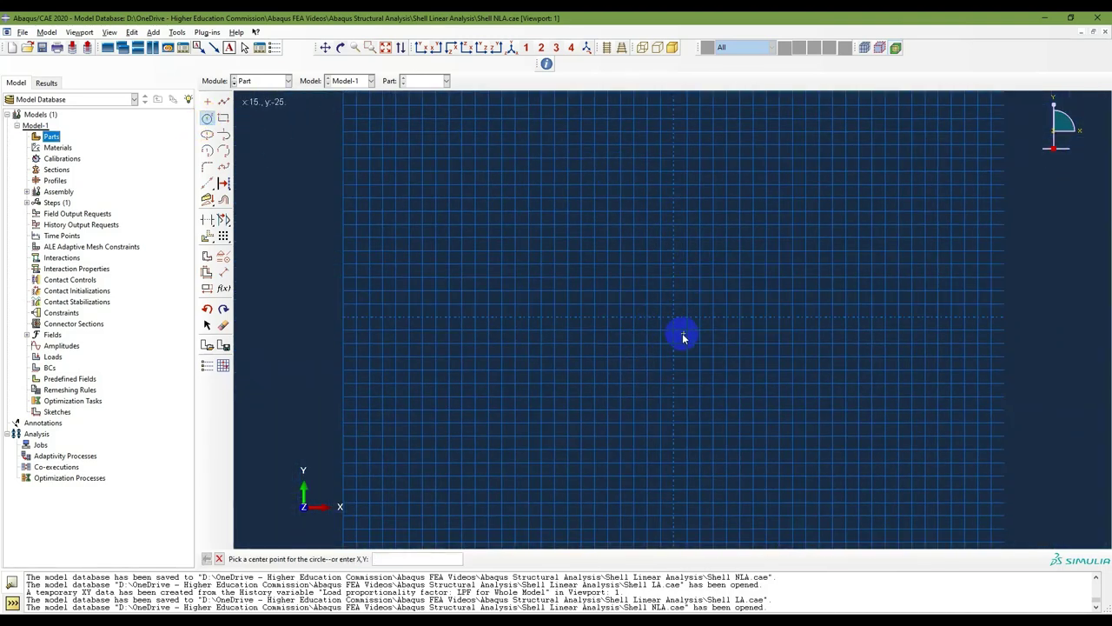
scroll(677, 326, down, 3)
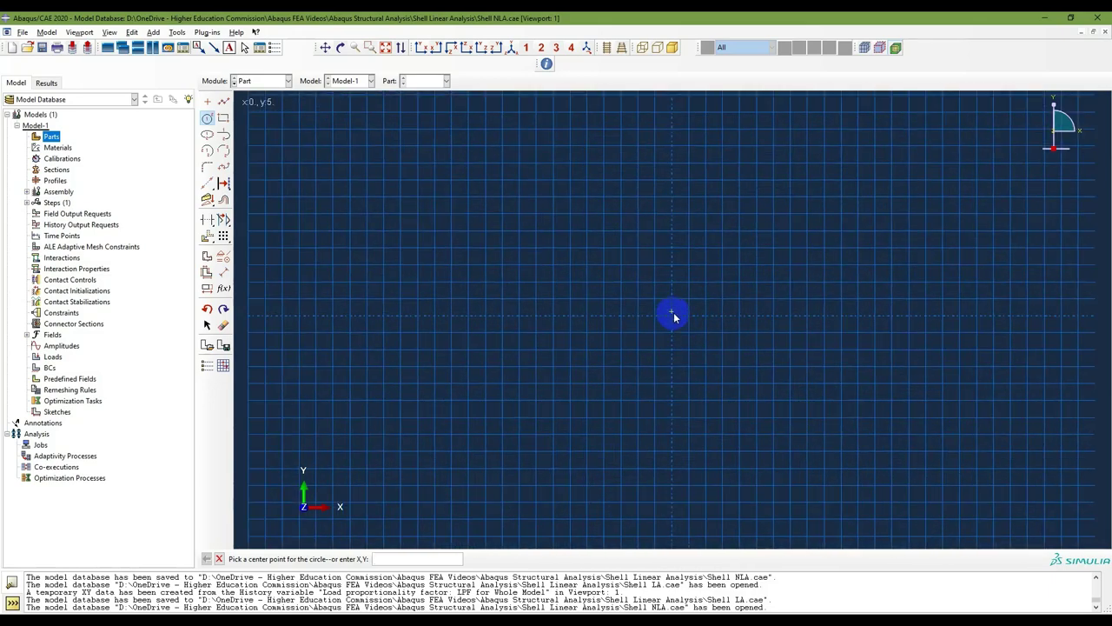
scroll(672, 318, down, 4)
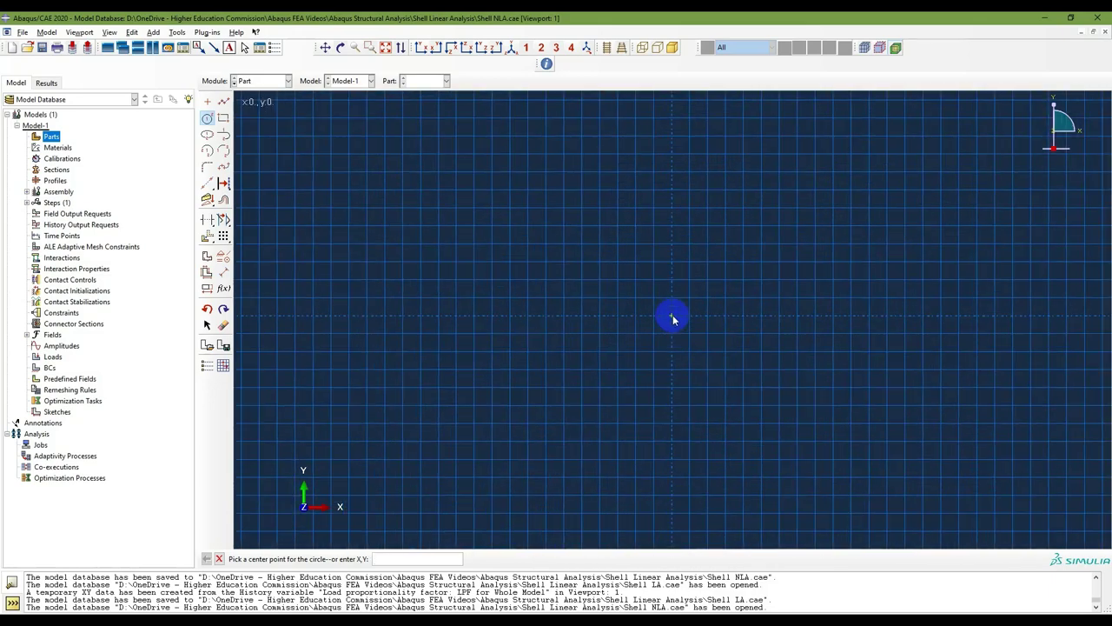
scroll(673, 318, down, 1)
click(670, 318)
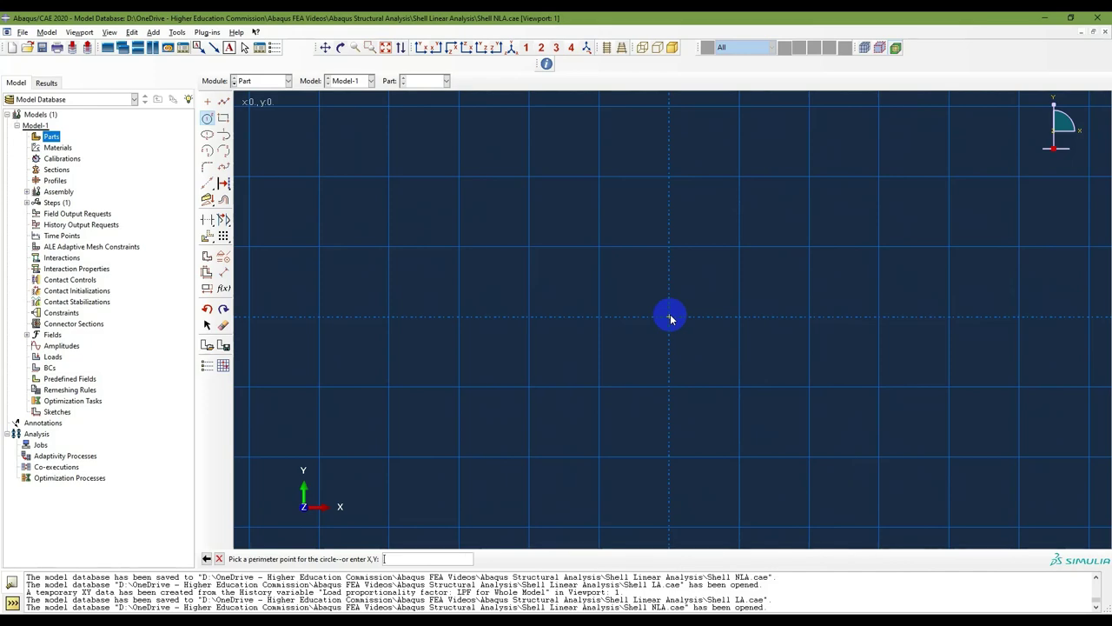
scroll(671, 318, up, 2)
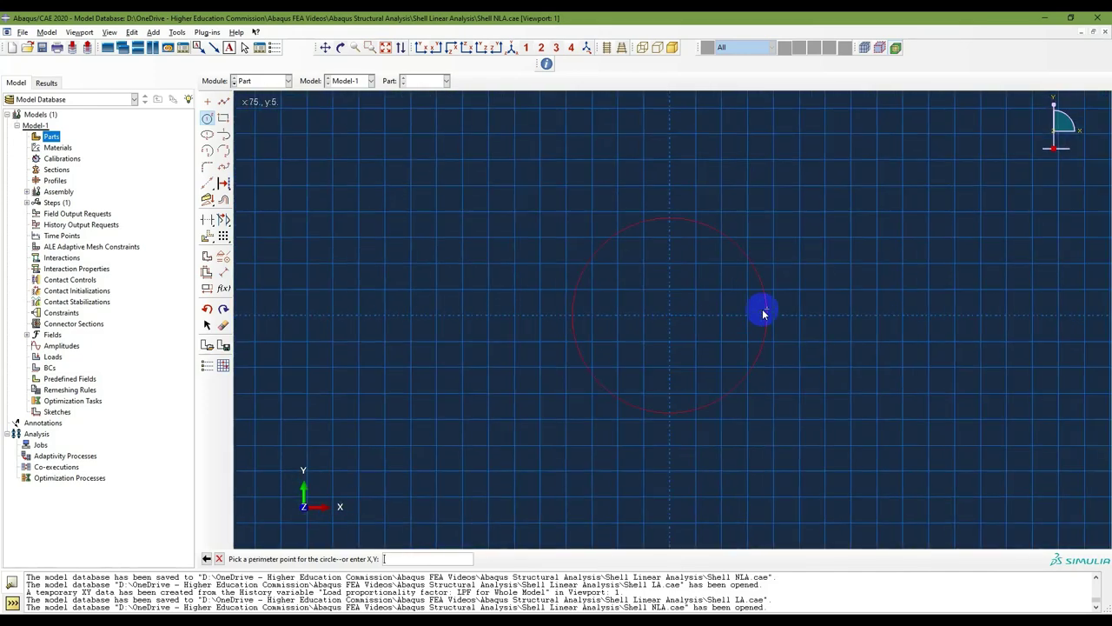
scroll(857, 318, up, 2)
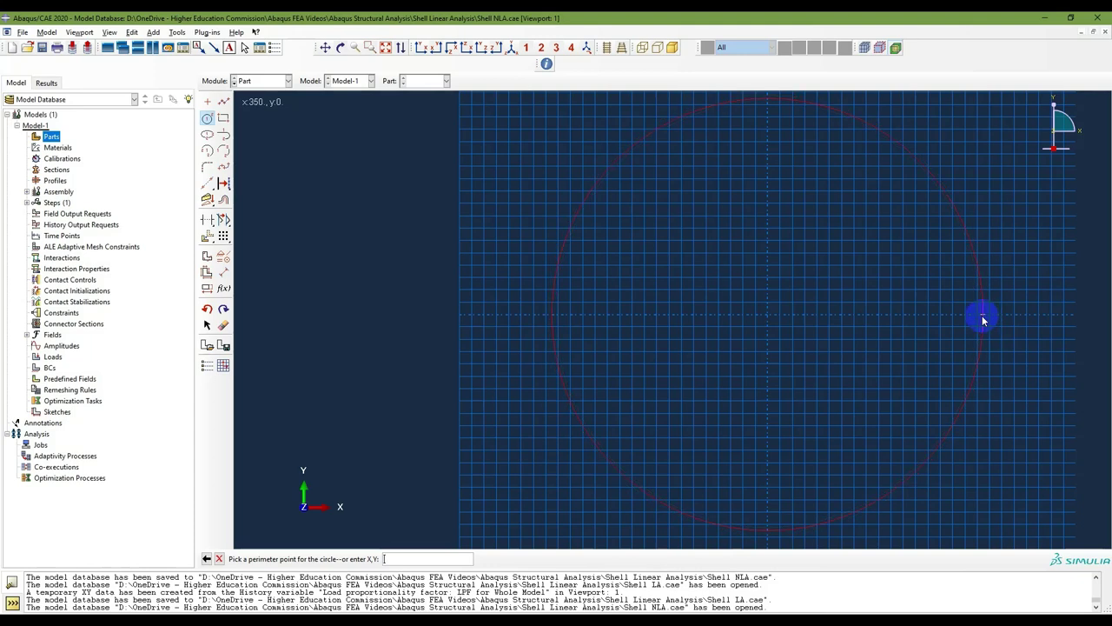
click(983, 317)
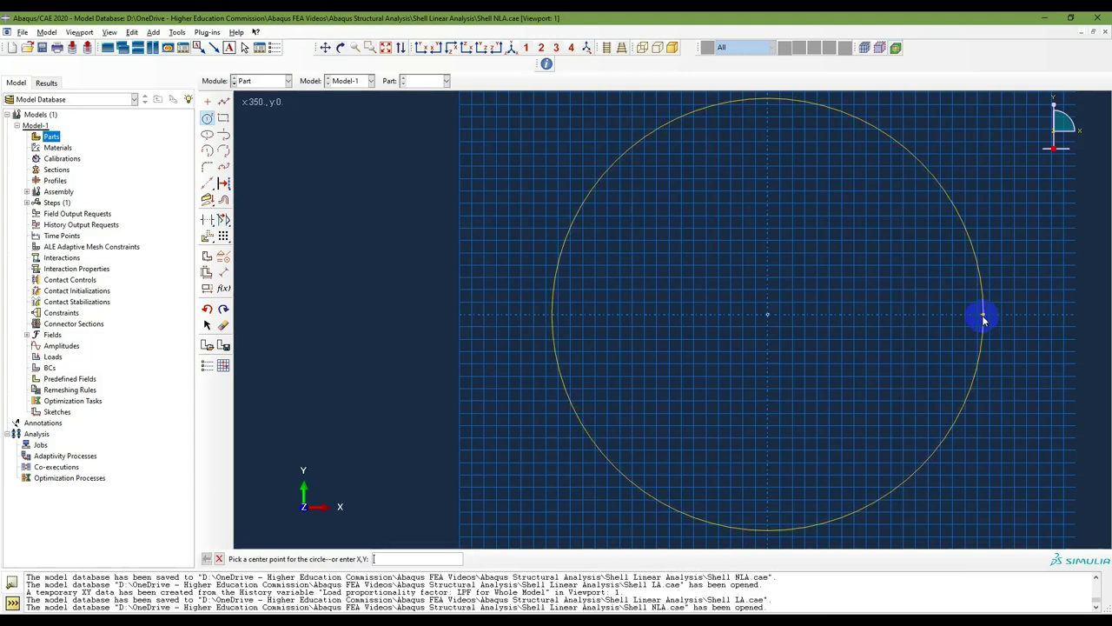
click(389, 47)
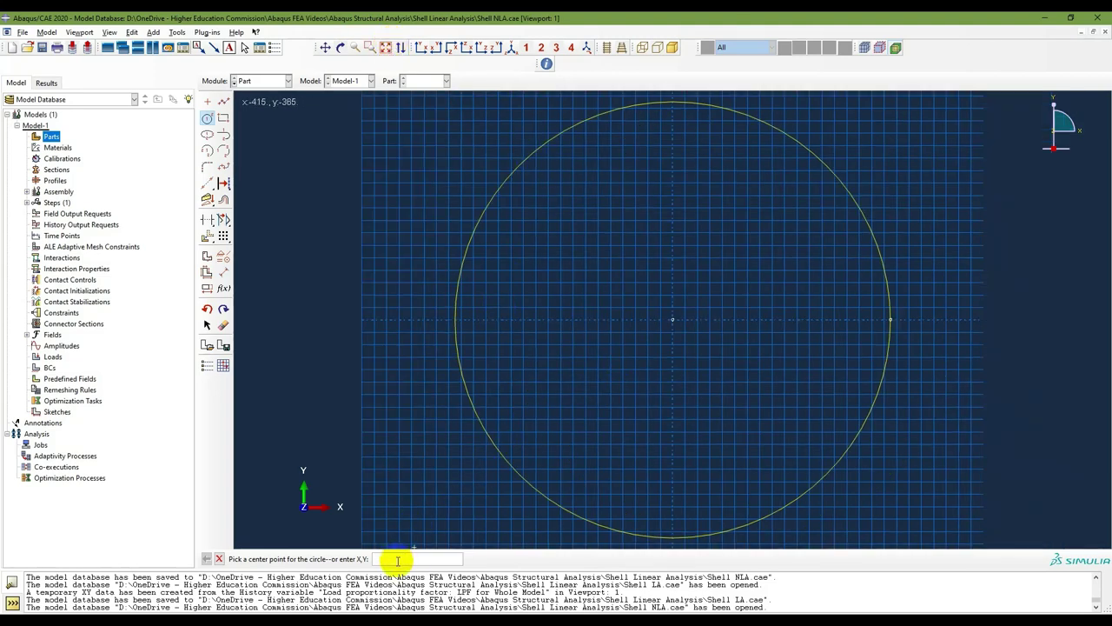
right_click(446, 353)
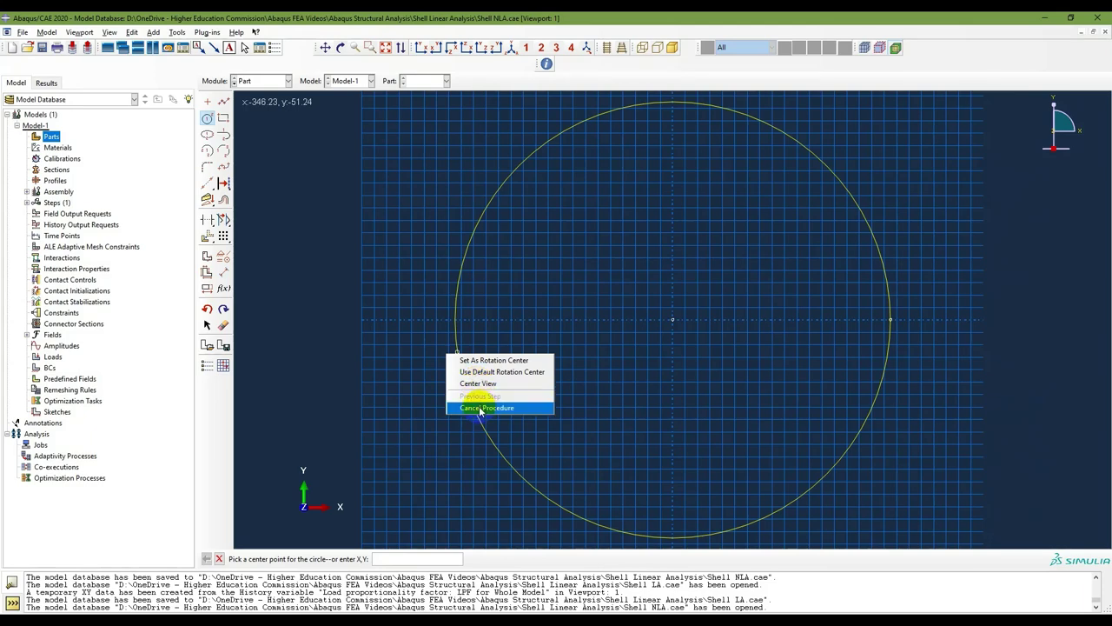
click(485, 407)
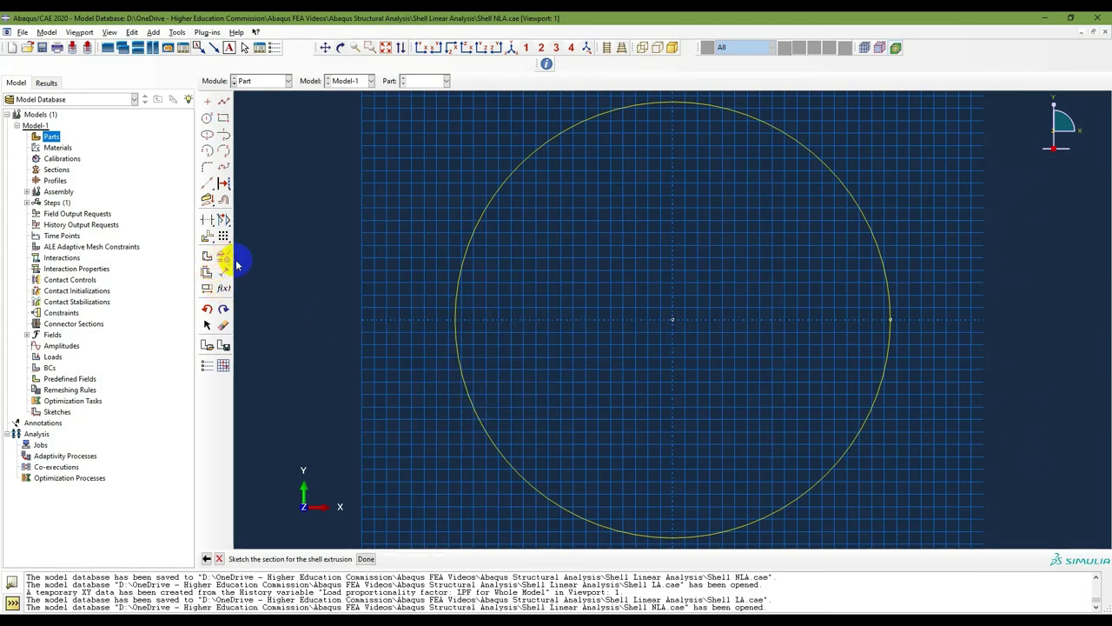
Step: Add a radial dimension of 350 to the circle
click(207, 273)
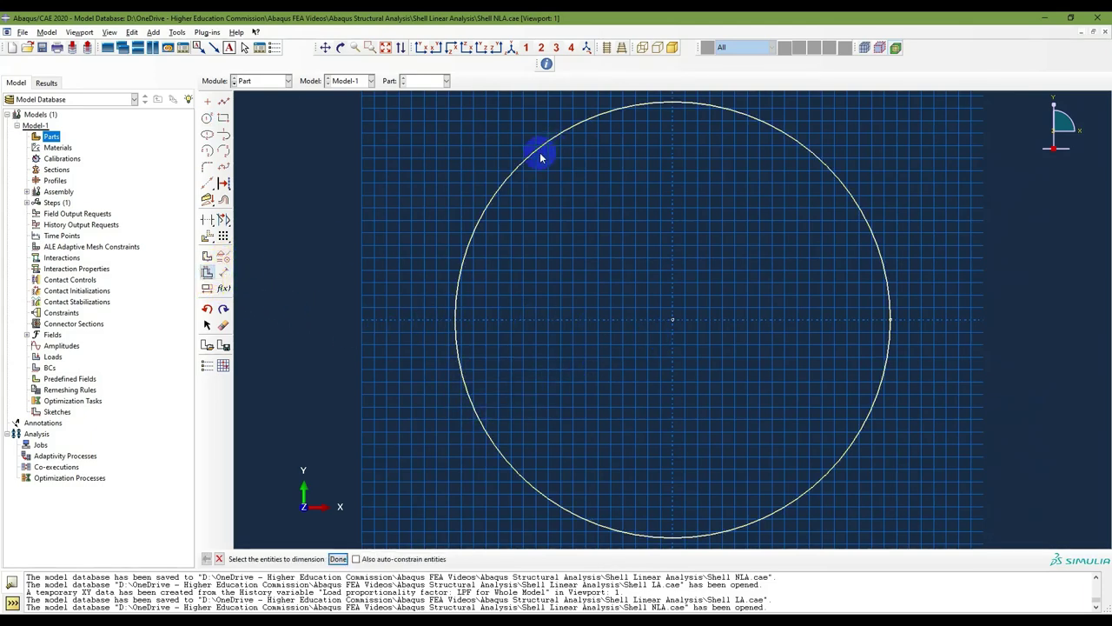
click(540, 153)
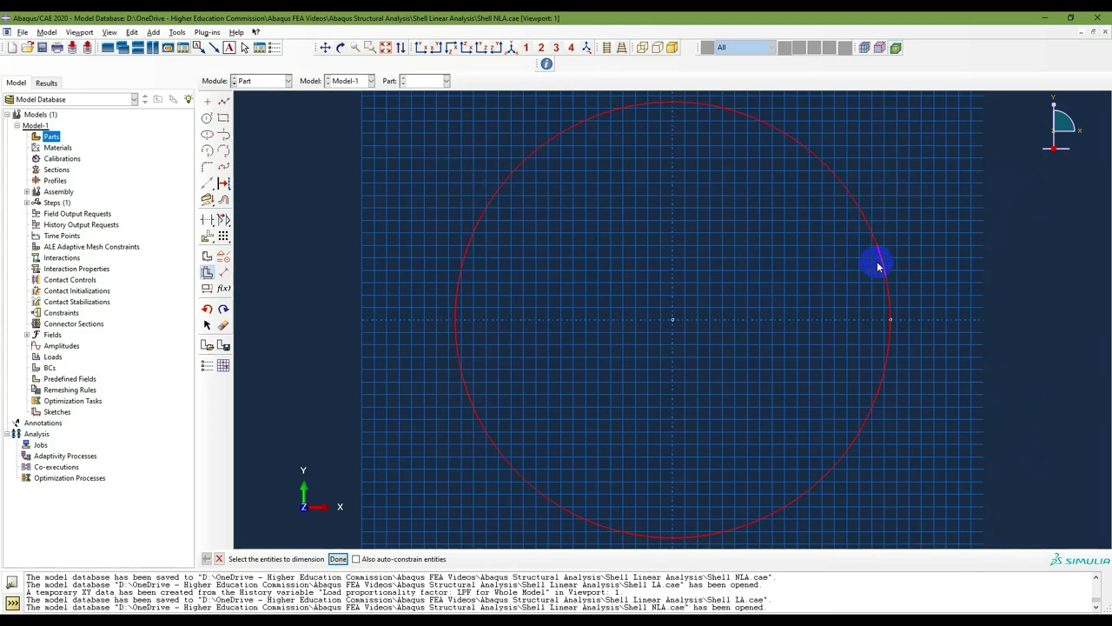
click(223, 275)
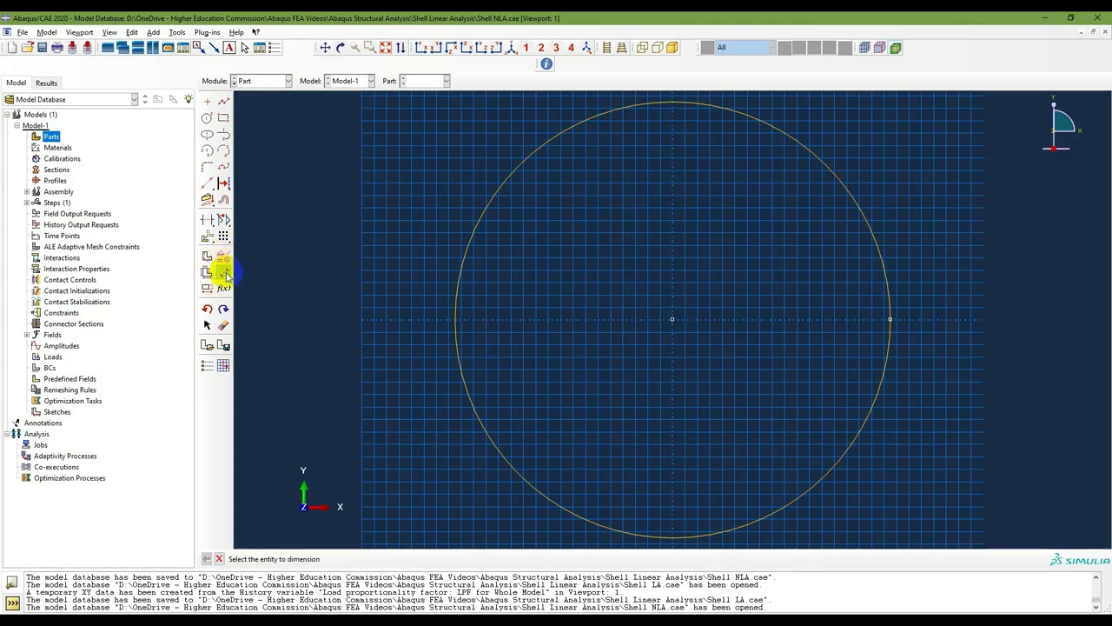
click(466, 246)
click(437, 242)
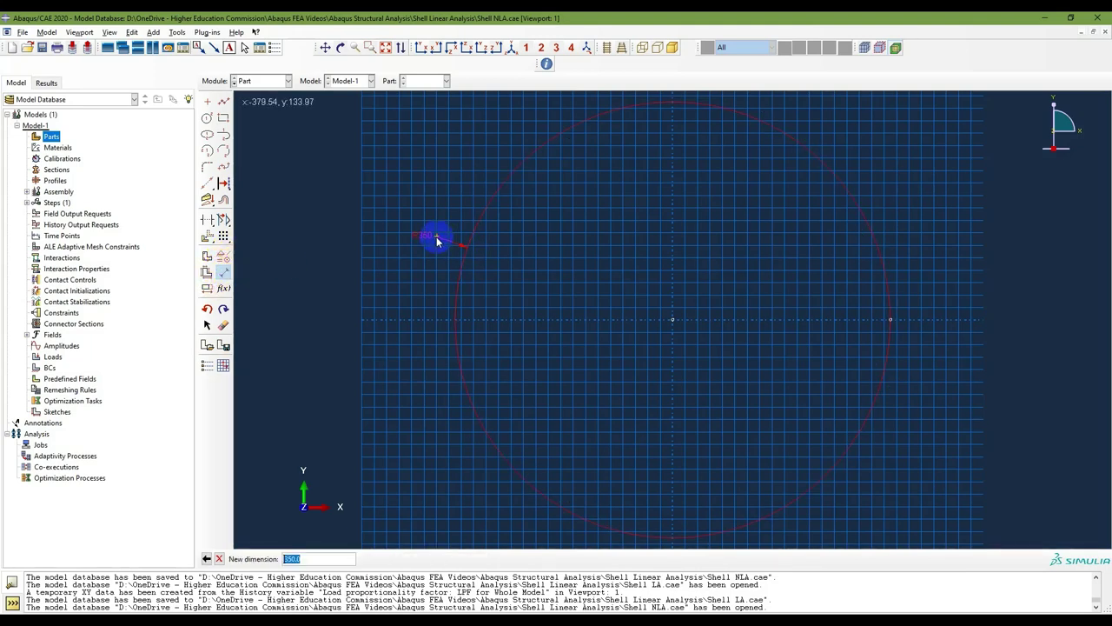
key(Return)
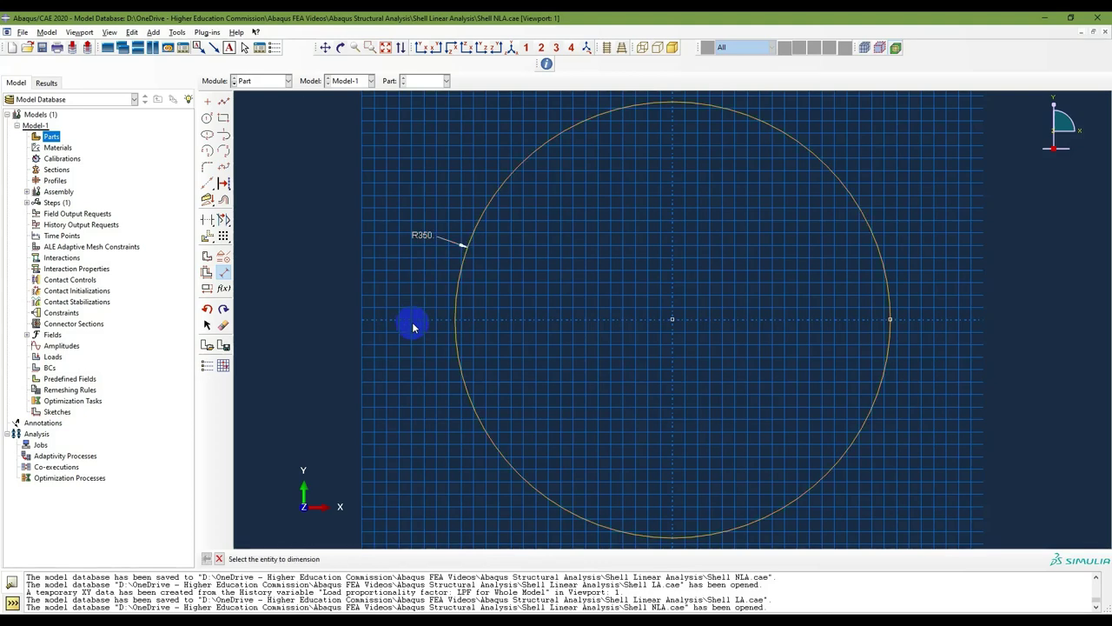
right_click(413, 341)
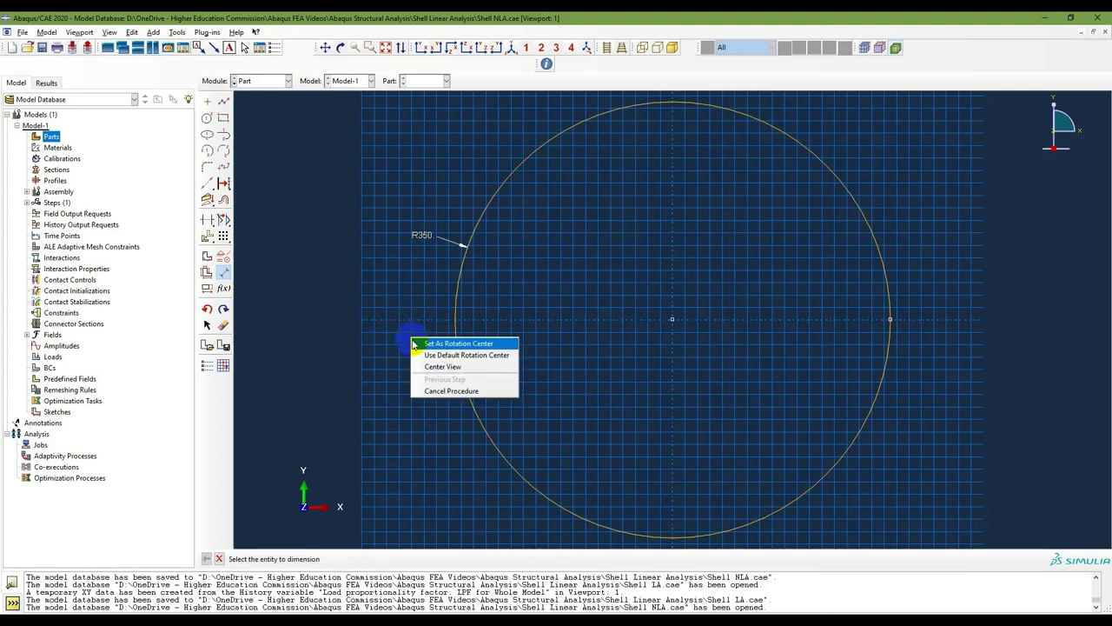
click(430, 390)
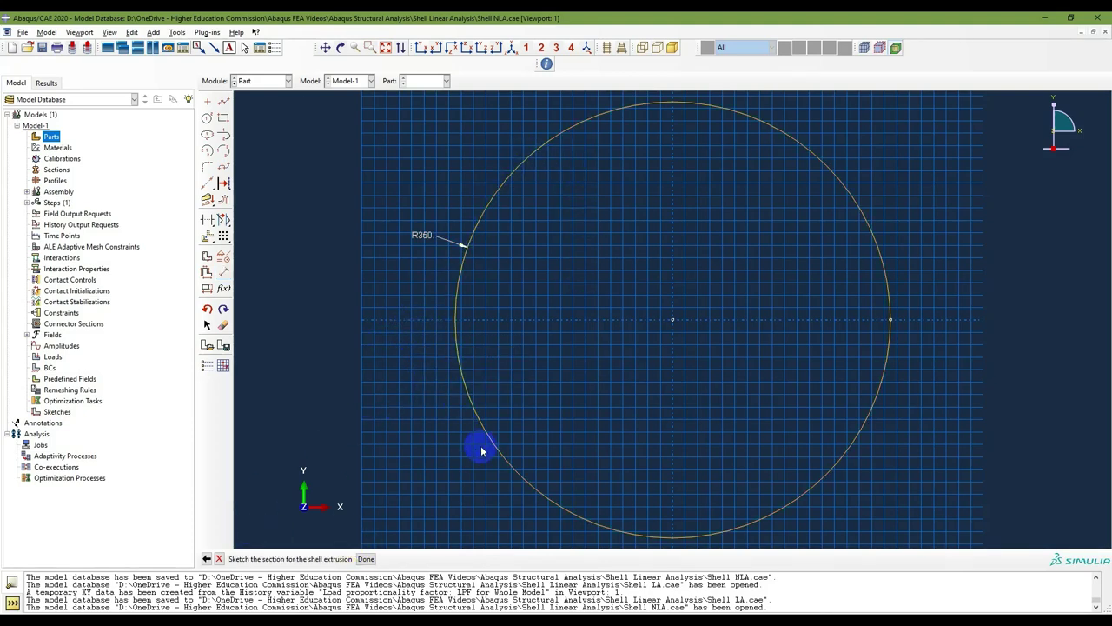
Step: Finish the section sketch and extrude the shell to a depth of 520
click(365, 559)
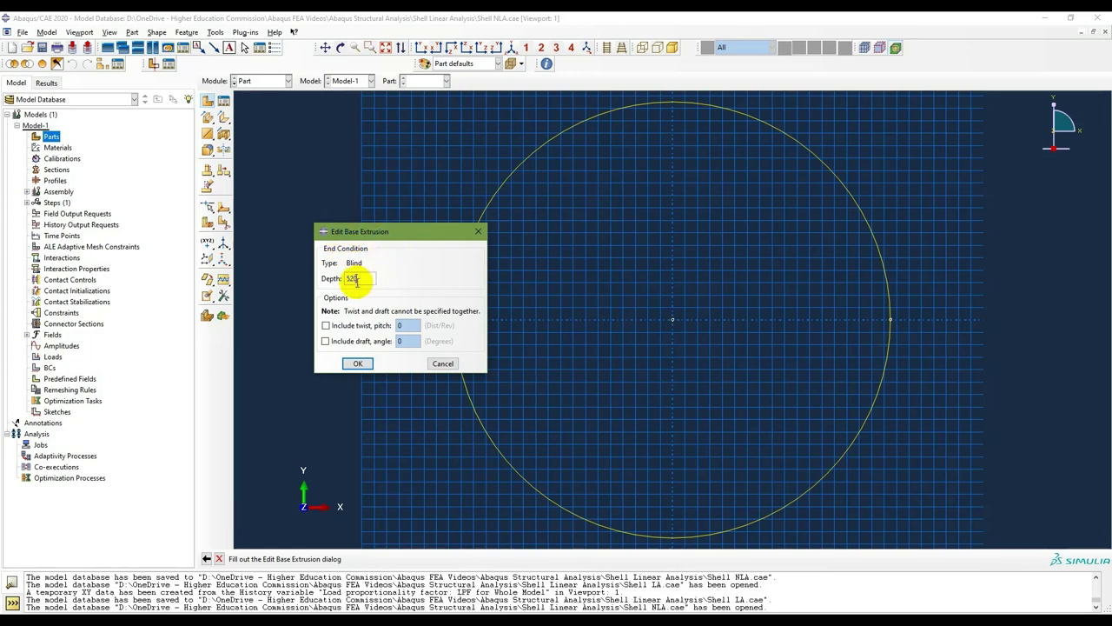
text(520)
click(358, 364)
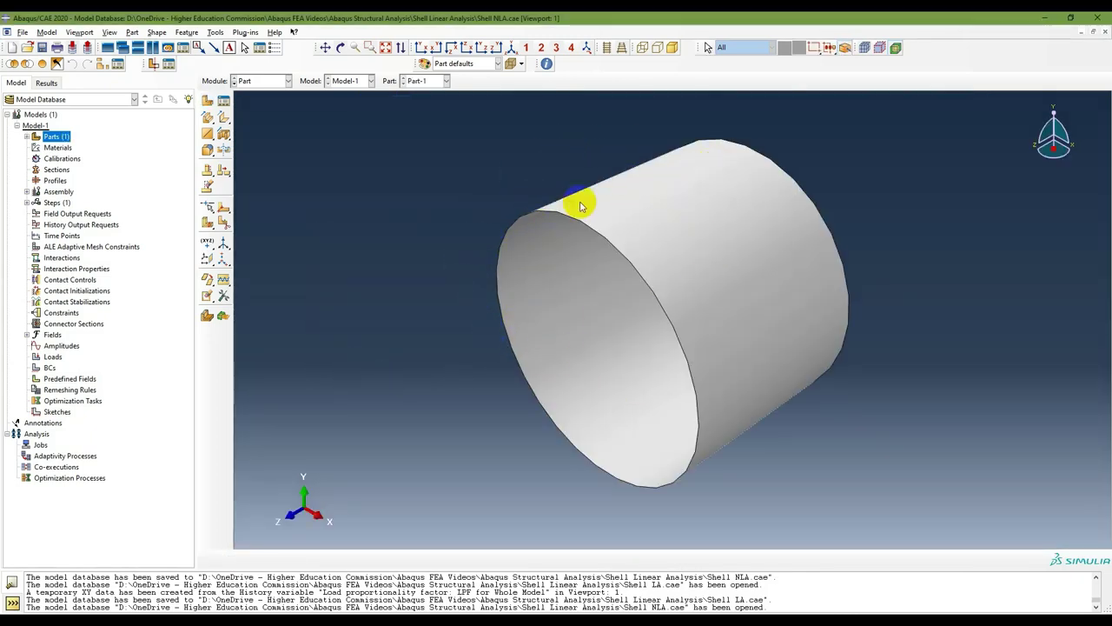
Step: Look over the extruded cylinder and consult the partition instructions on the PowerPoint modelling slide
click(341, 47)
drag(564, 174, 670, 358)
click(511, 46)
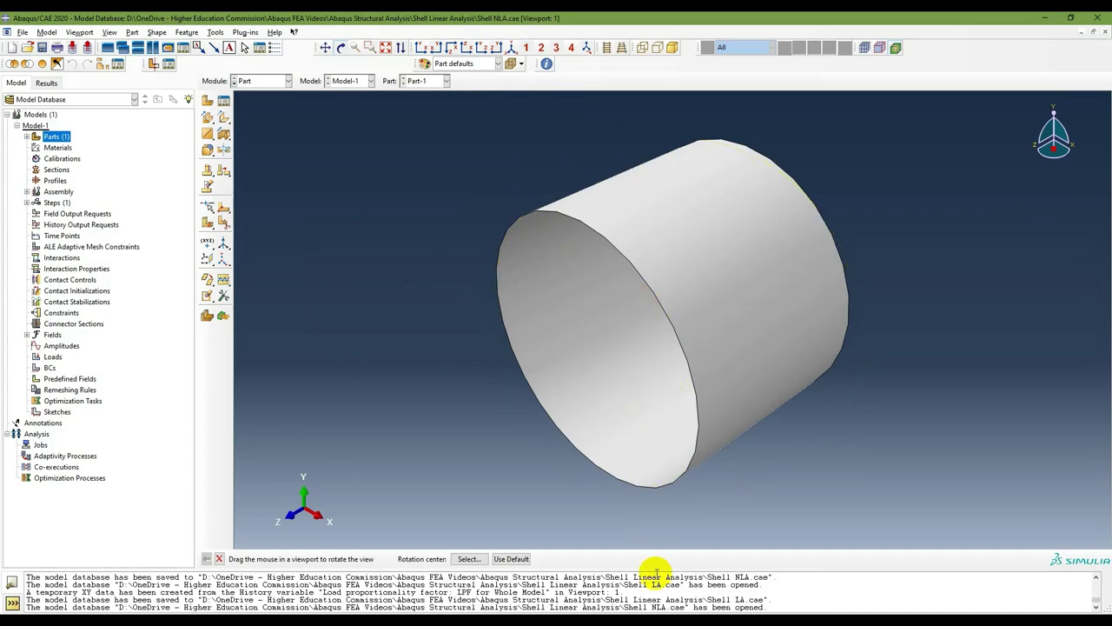
key(alt+Tab)
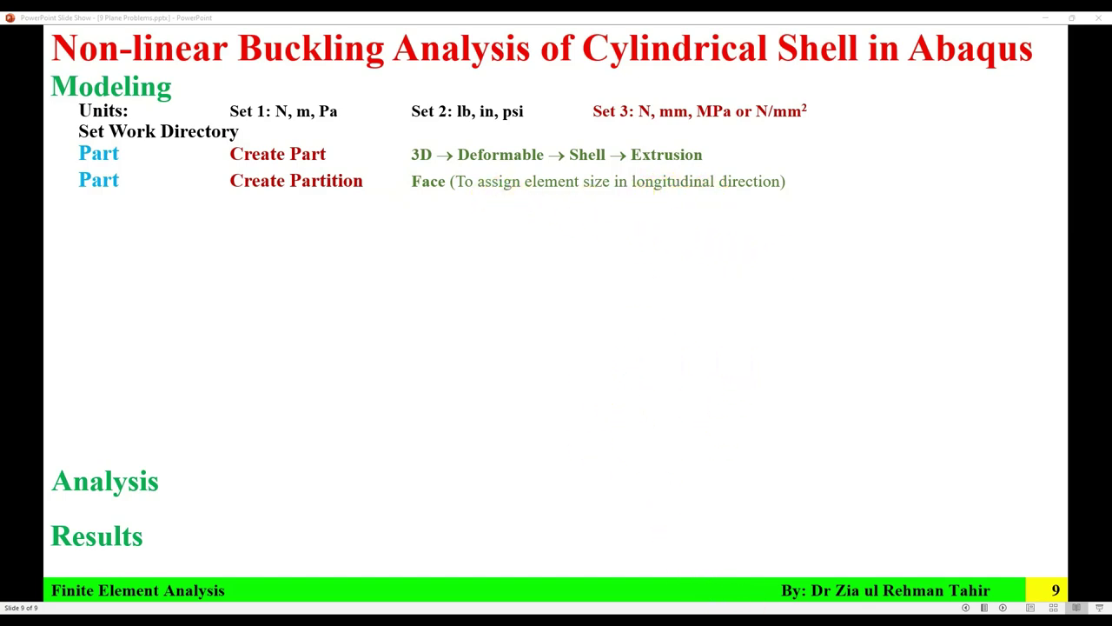
key(alt+Tab)
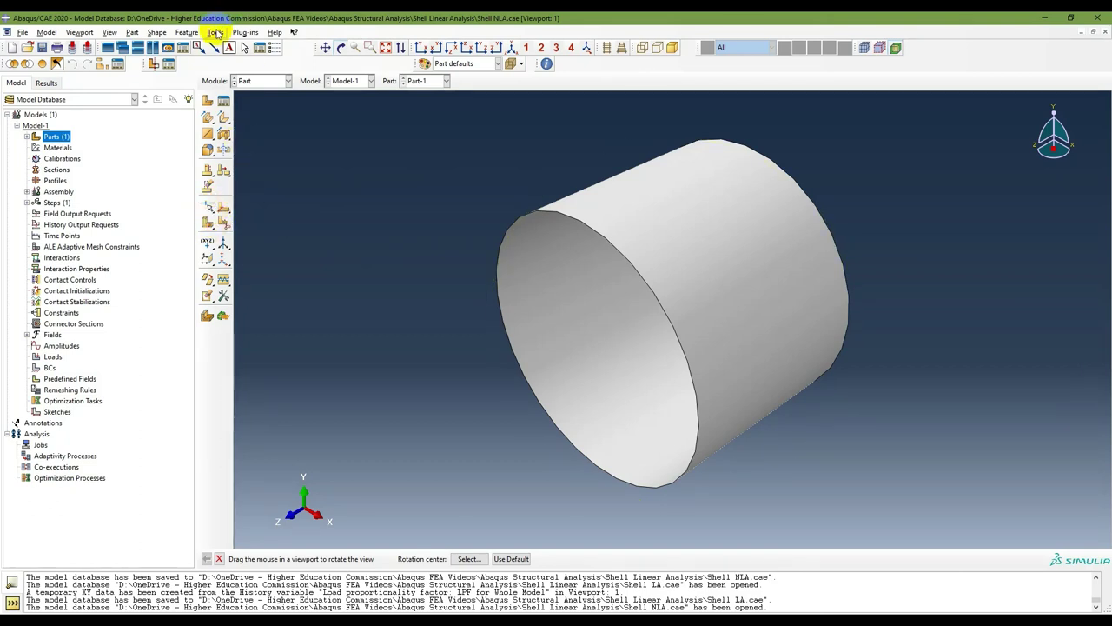
click(224, 210)
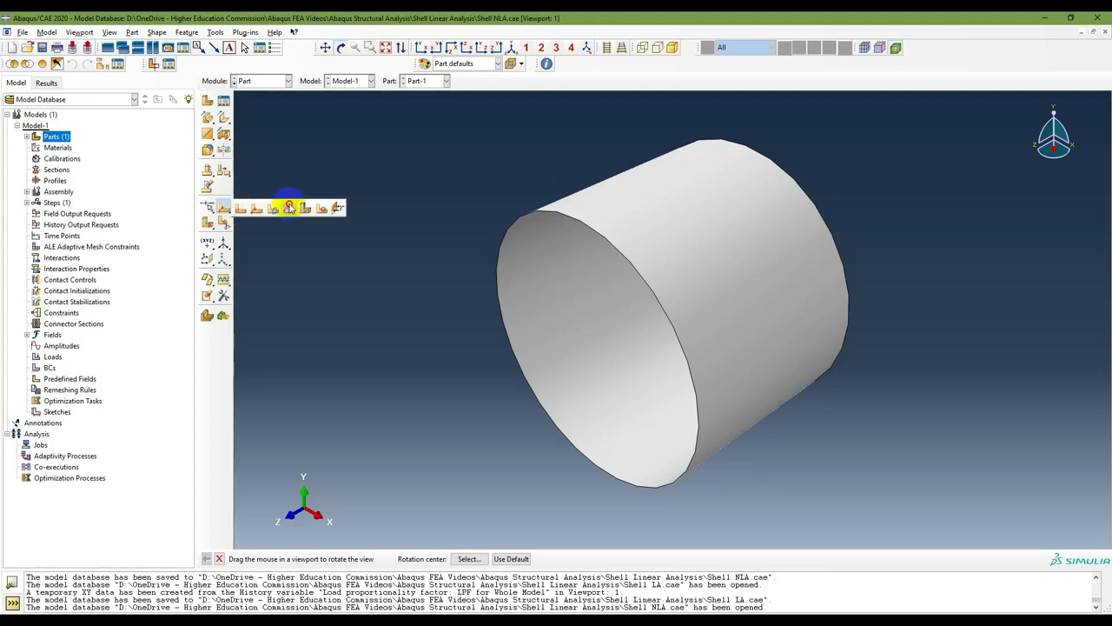
click(207, 209)
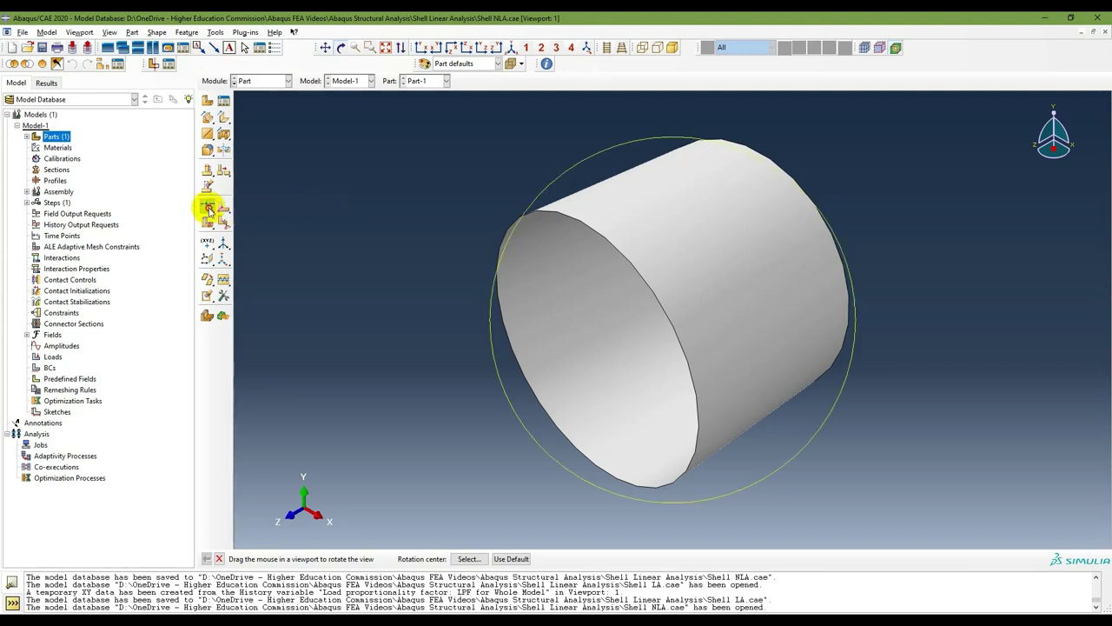
drag(208, 209, 300, 241)
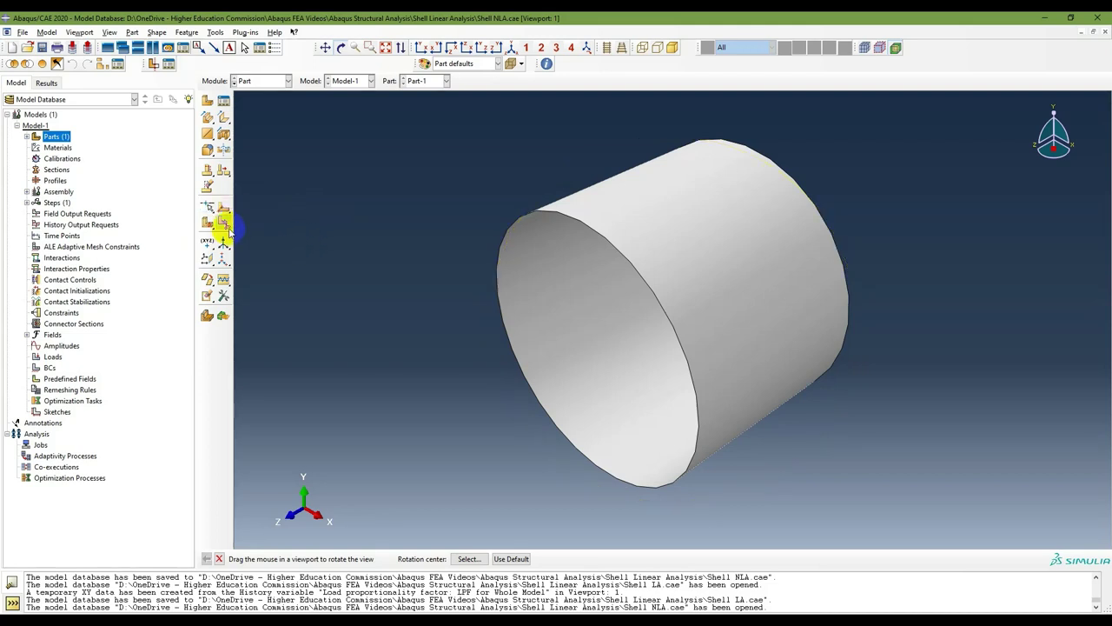
Step: Partition the cylinder's face with the shortest path between the seam vertices on its front and back edges
click(215, 34)
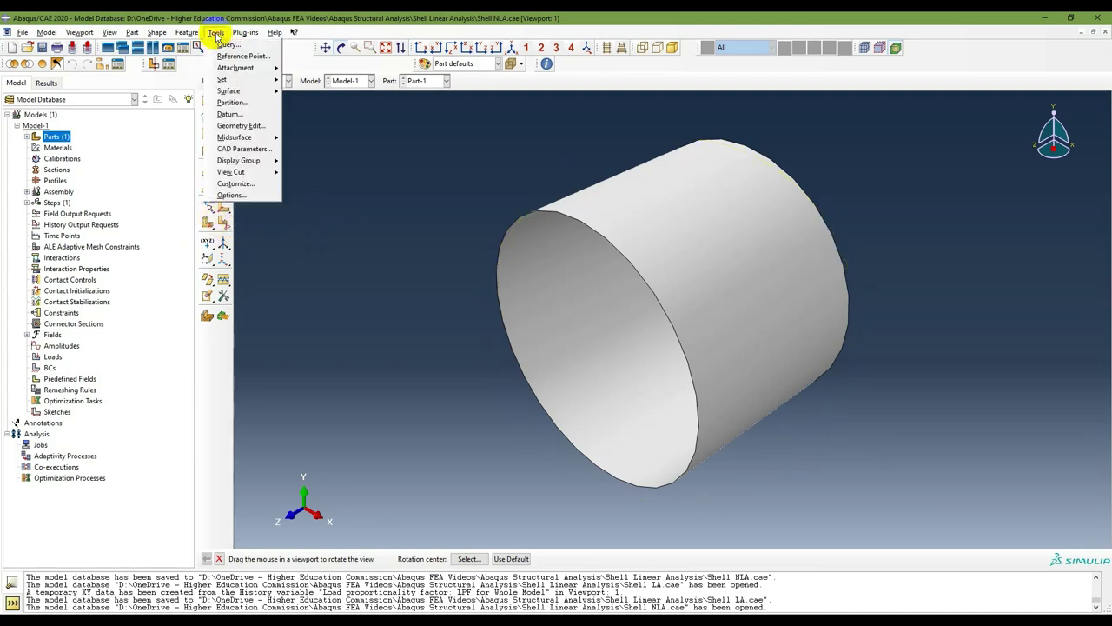
click(246, 105)
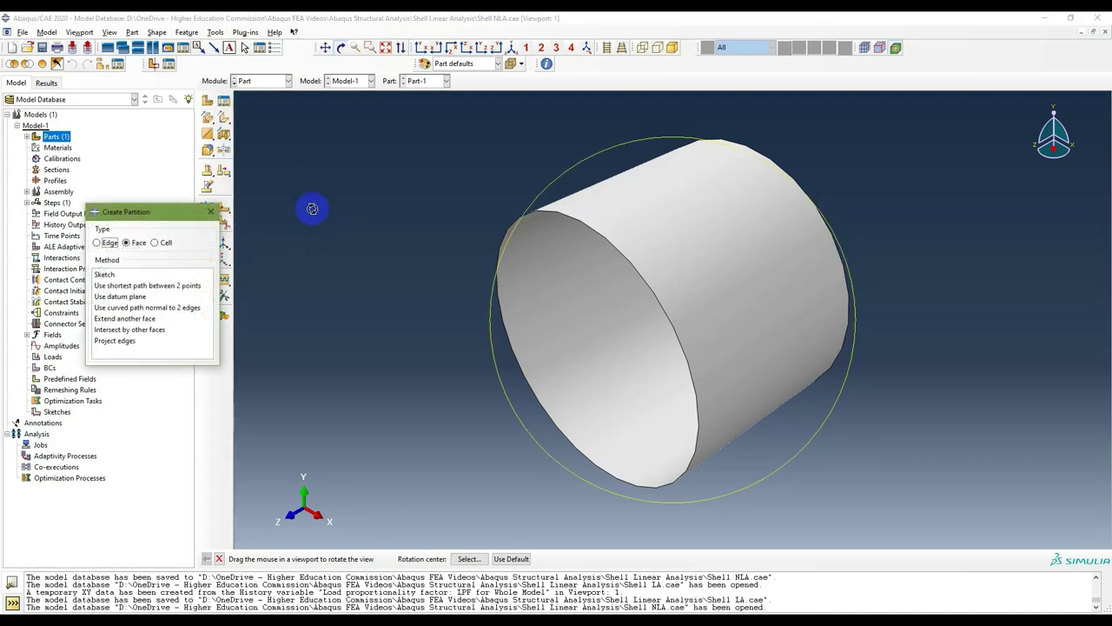
click(98, 243)
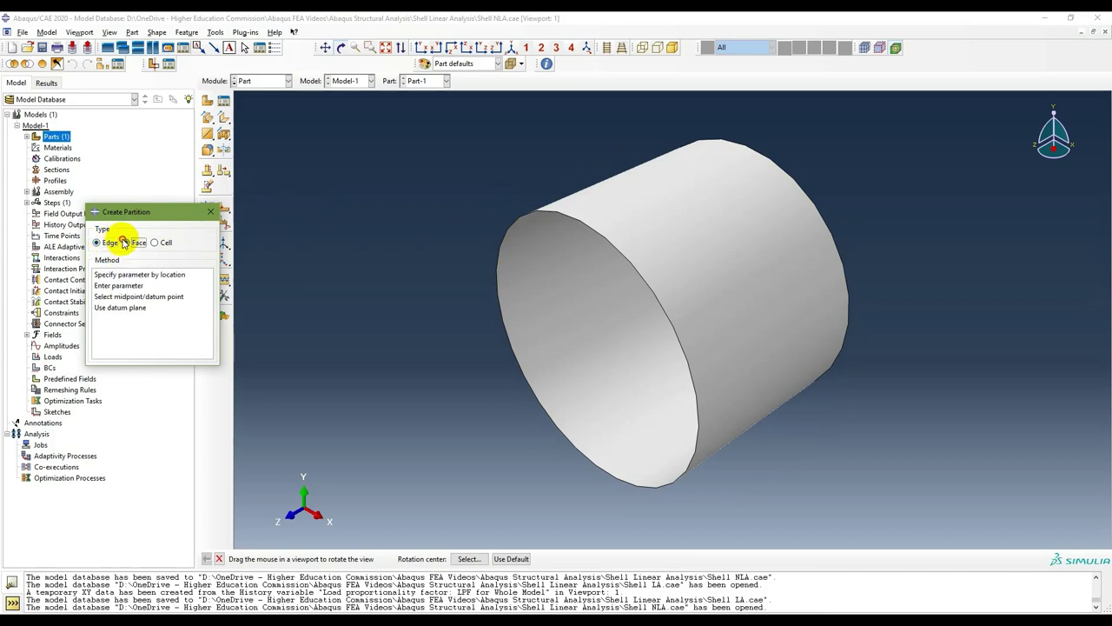
click(126, 242)
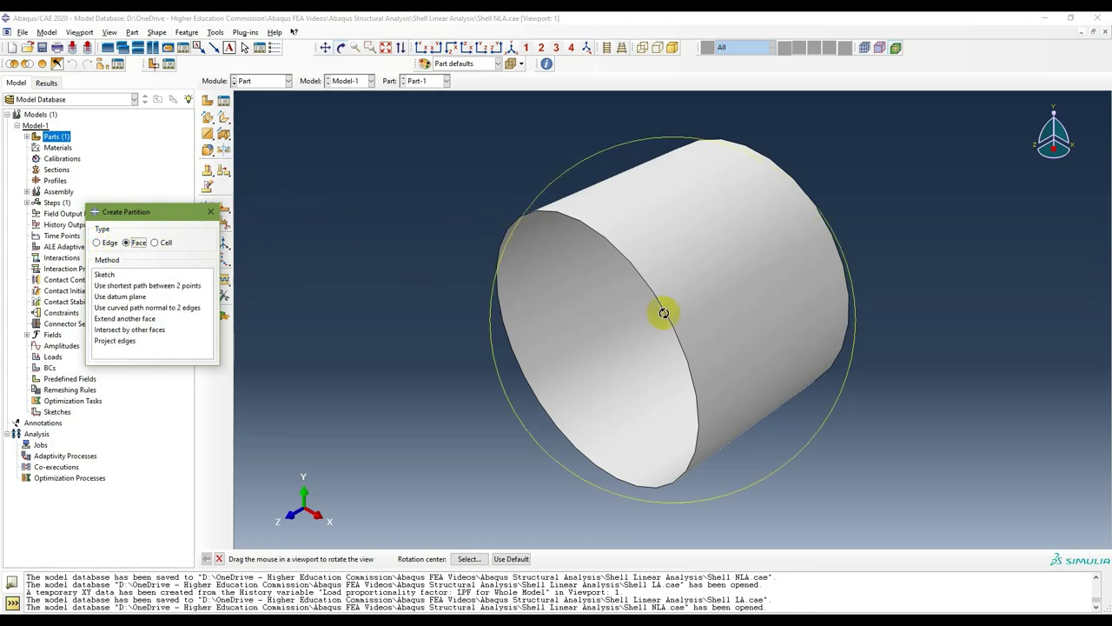
click(153, 287)
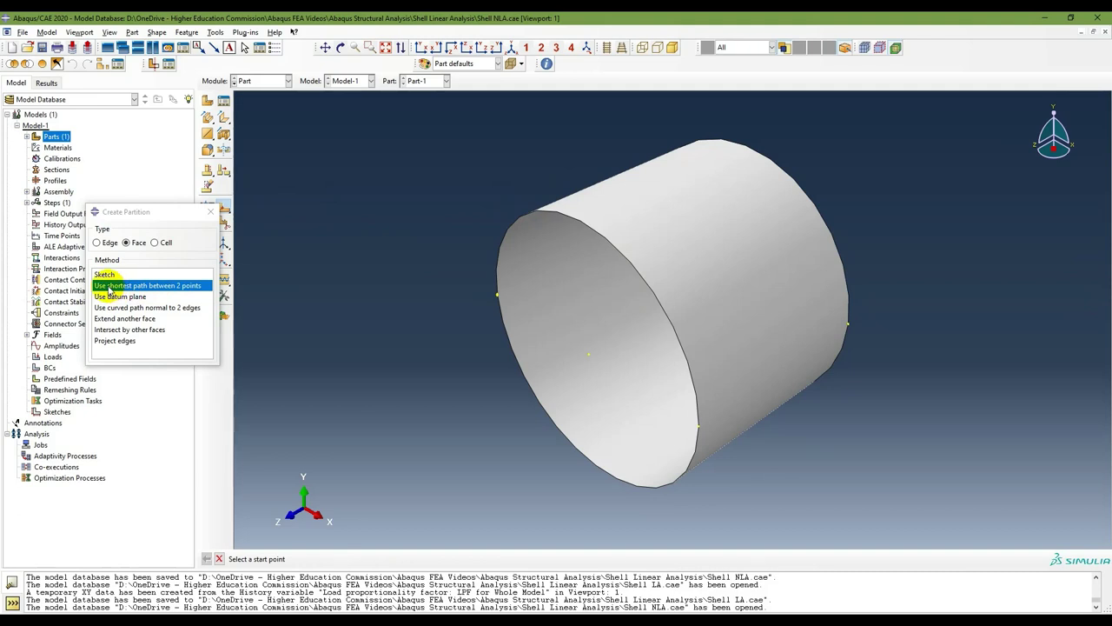
click(698, 427)
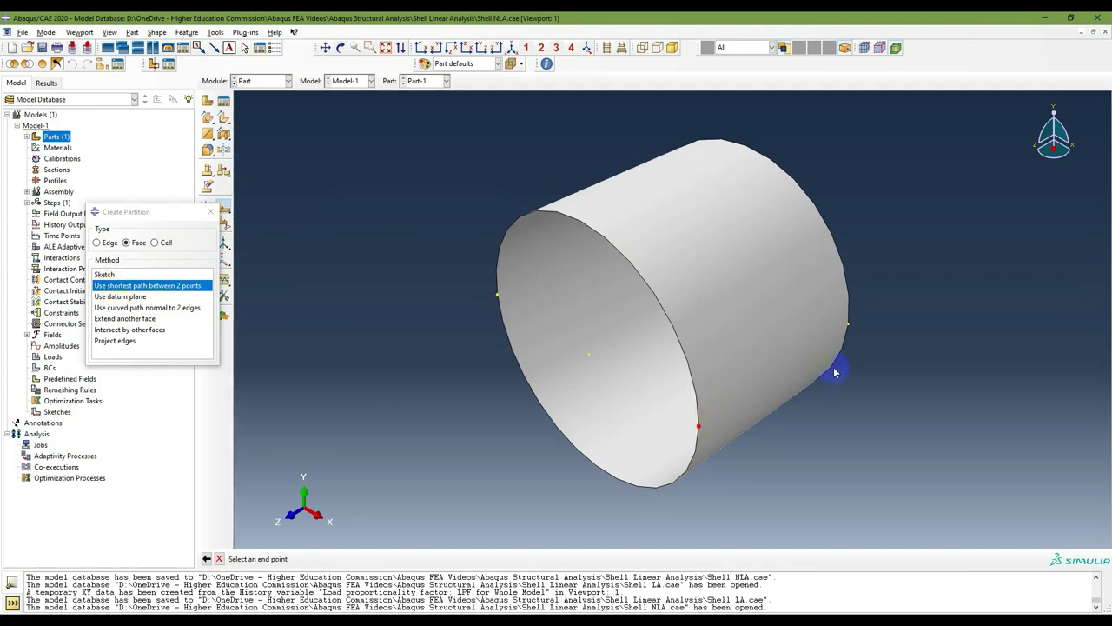
click(848, 325)
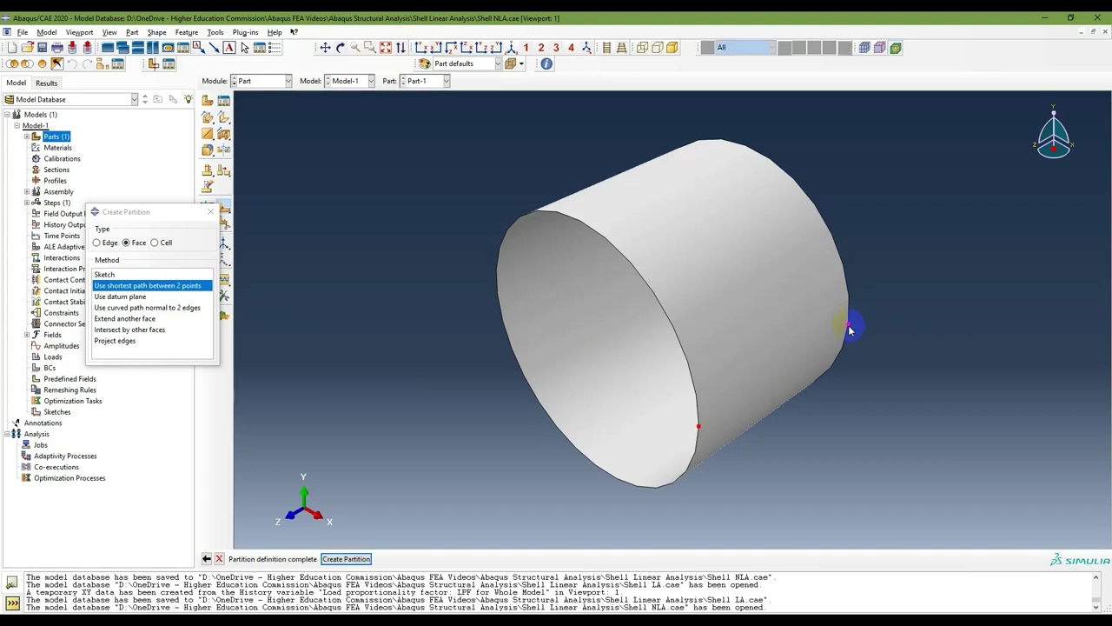
click(356, 559)
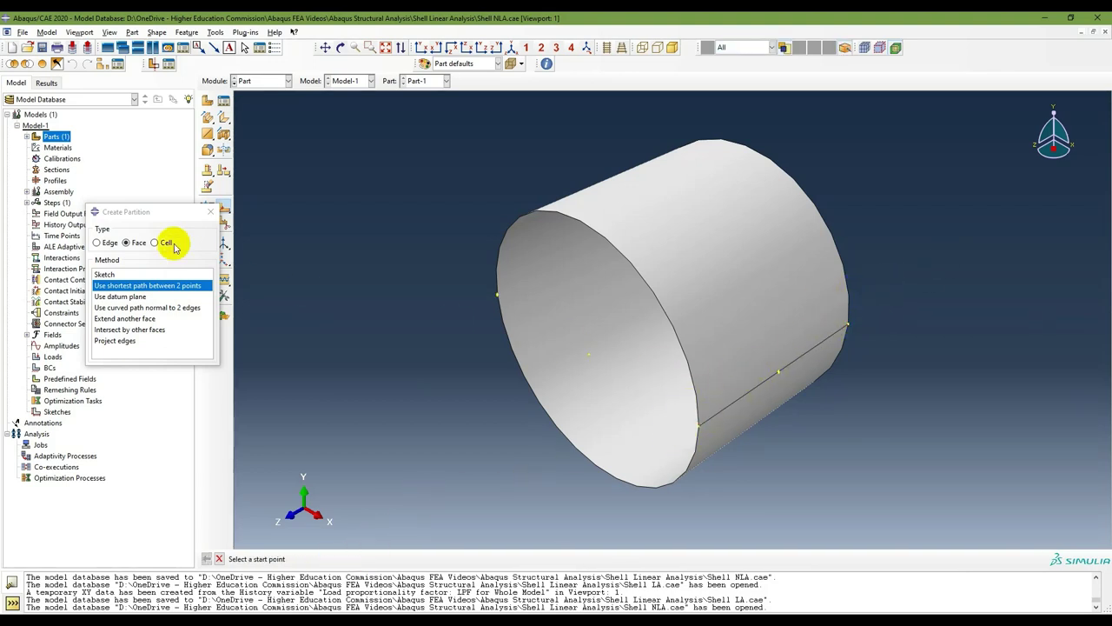
click(208, 212)
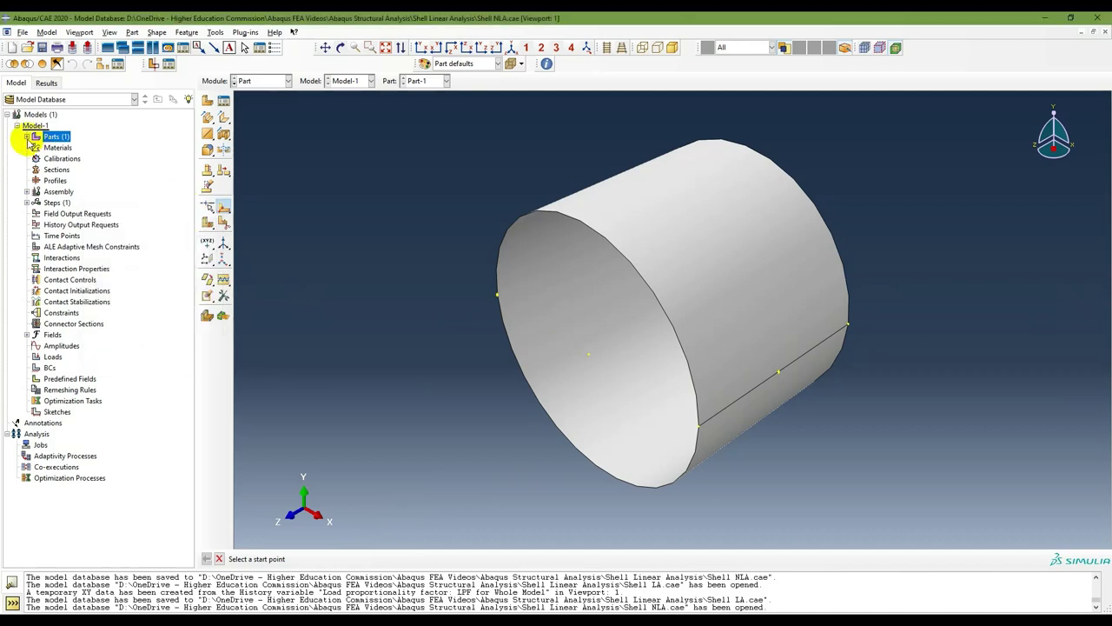
Step: Expand Part-1's features in the model tree and highlight the face partition to check its line on the cylinder
click(26, 137)
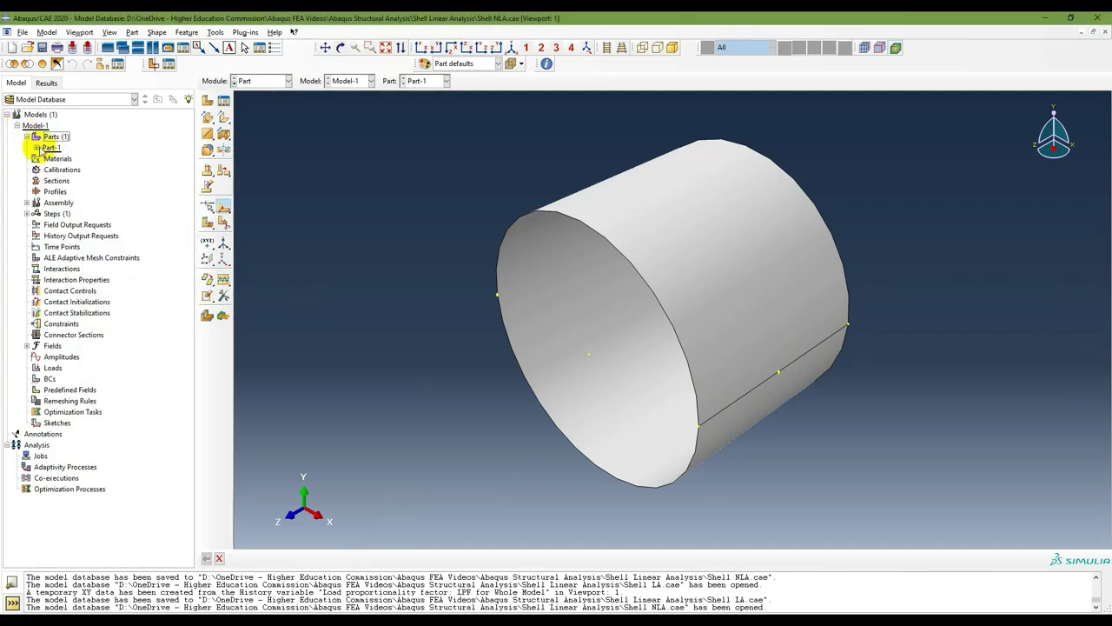
click(35, 148)
click(46, 159)
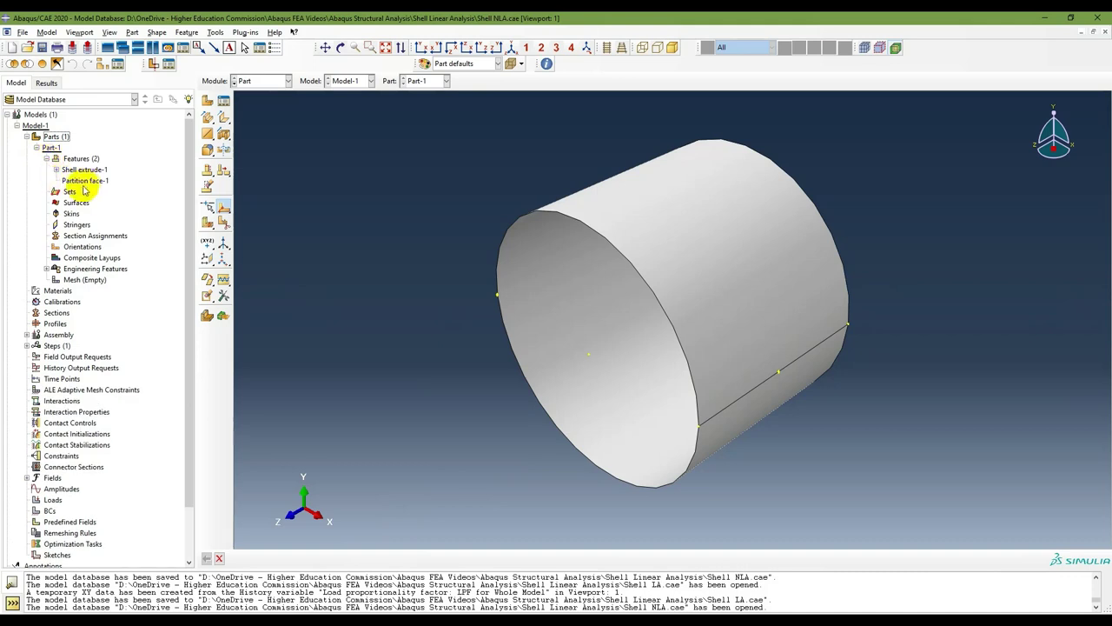
click(85, 179)
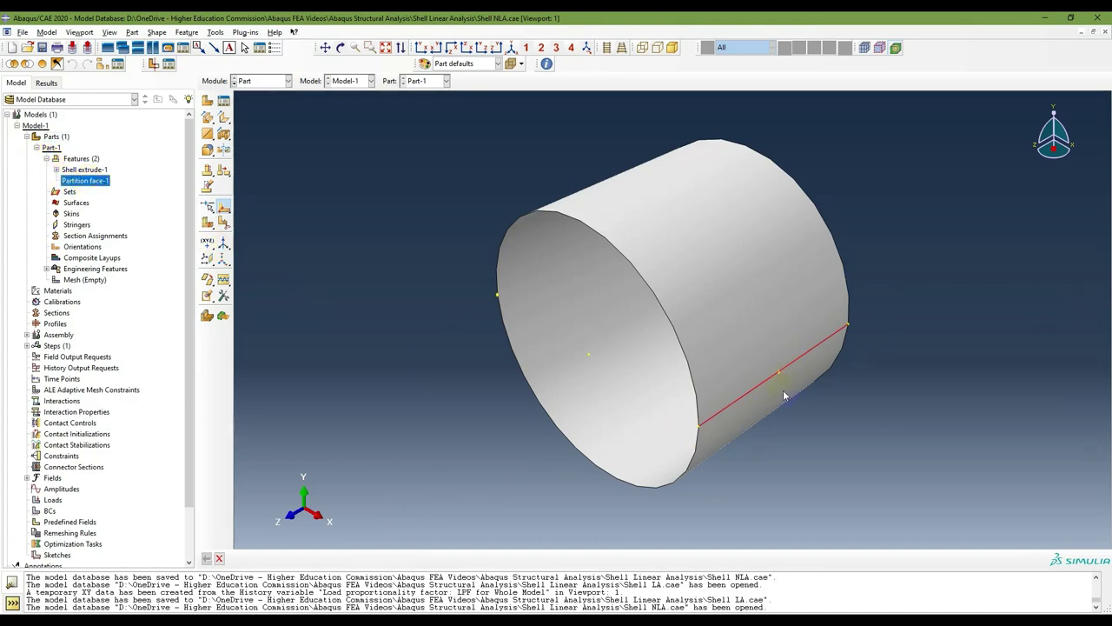
key(alt+Tab)
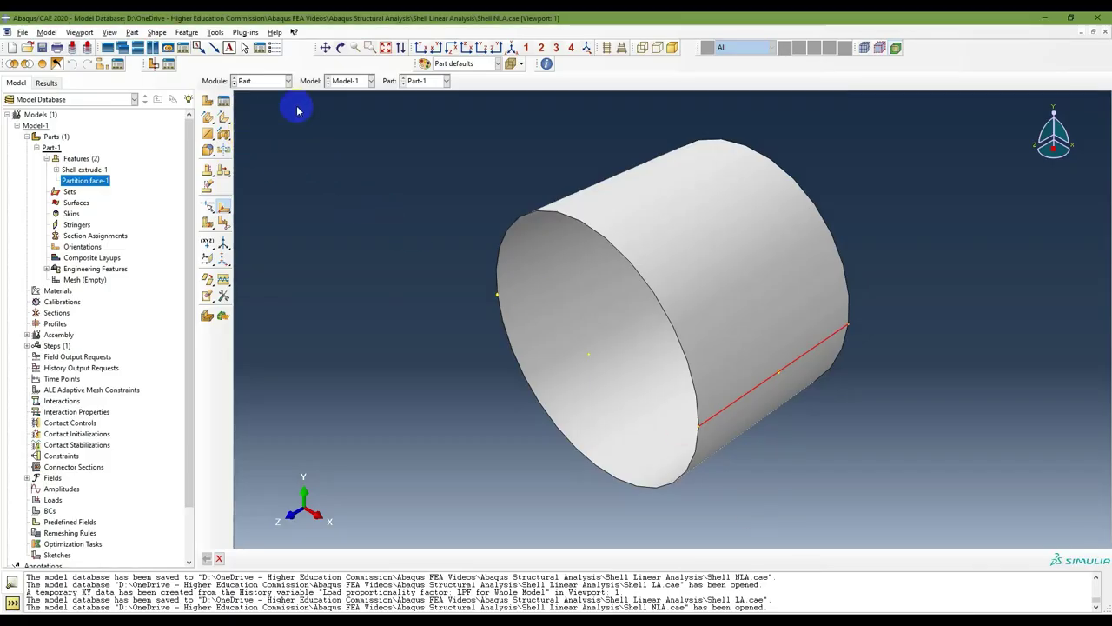
Step: Switch to the Property module and start a new material named CFRP
click(286, 80)
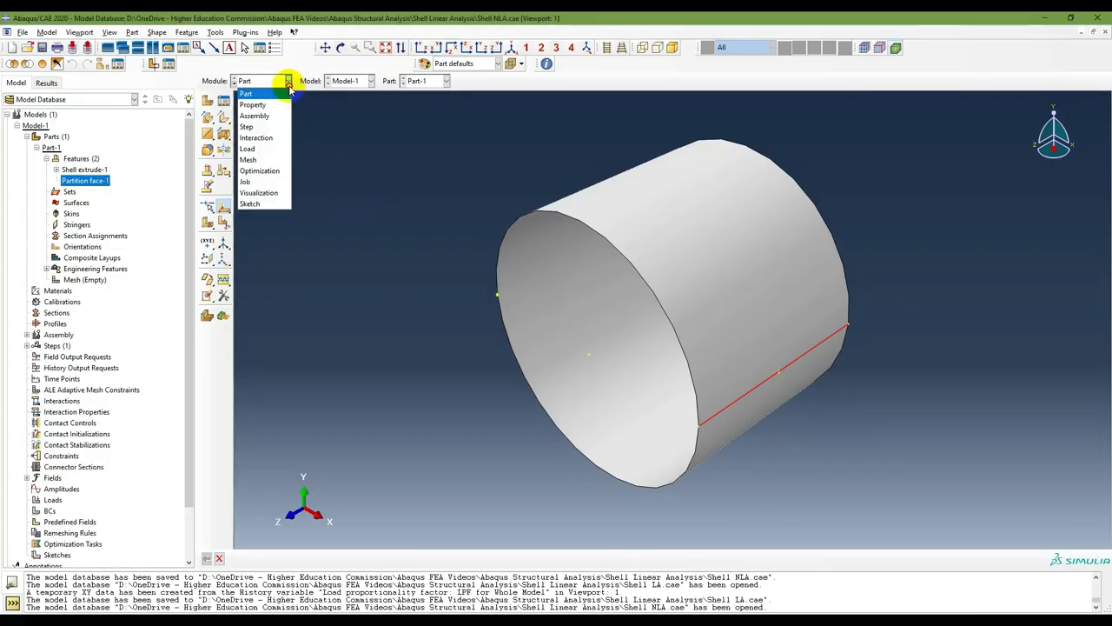
click(253, 106)
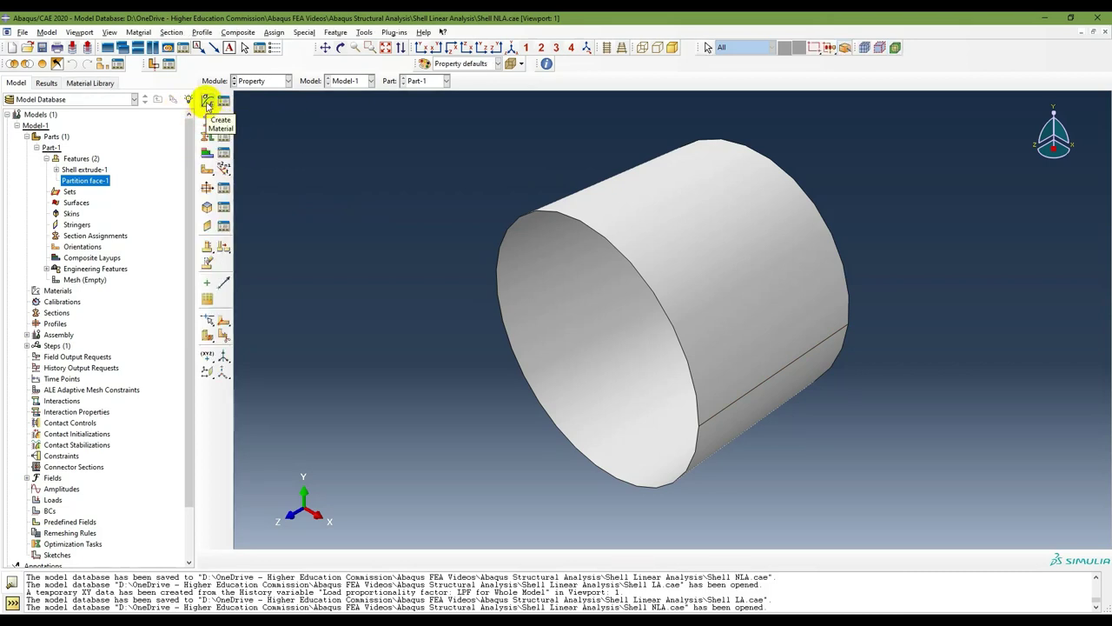
click(57, 292)
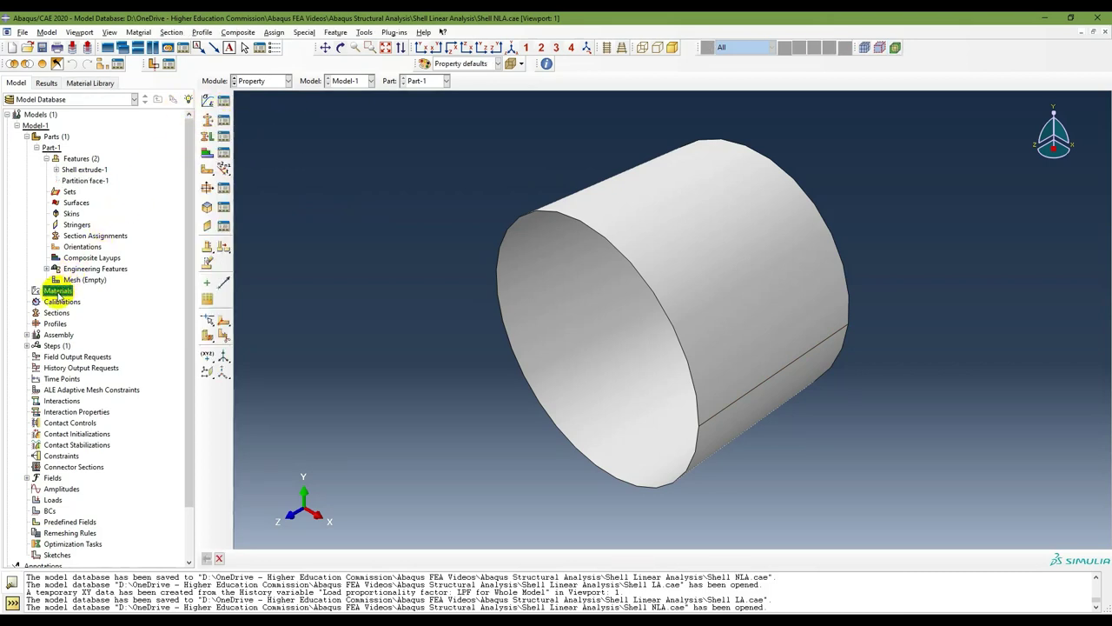
double_click(61, 297)
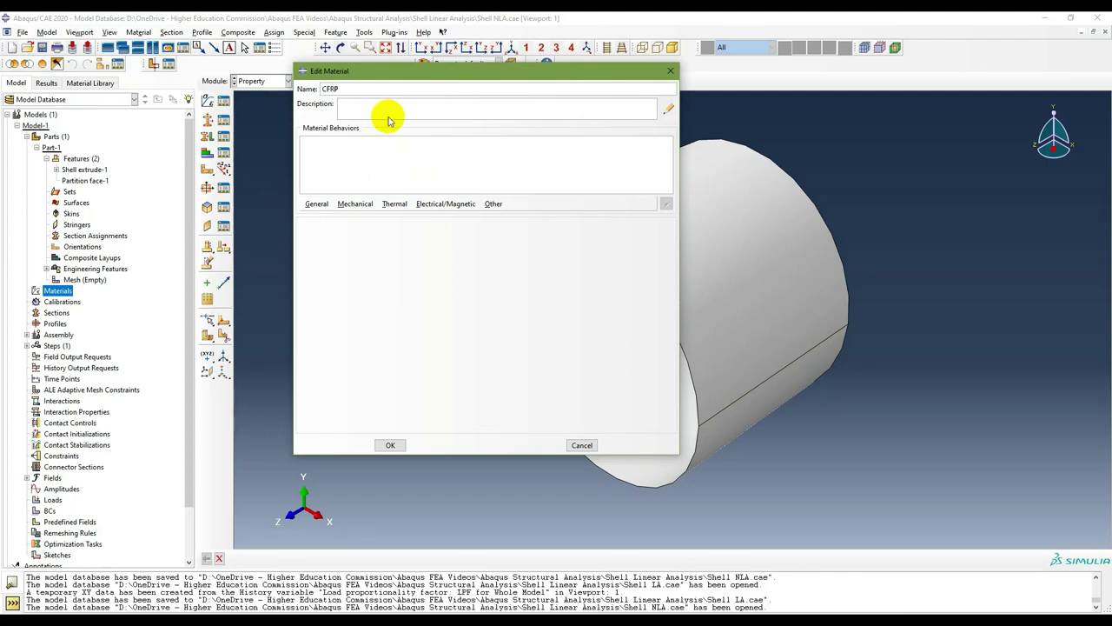
Step: Add an elastic behavior of type Lamina to the CFRP material
click(356, 203)
mouse_move(393, 206)
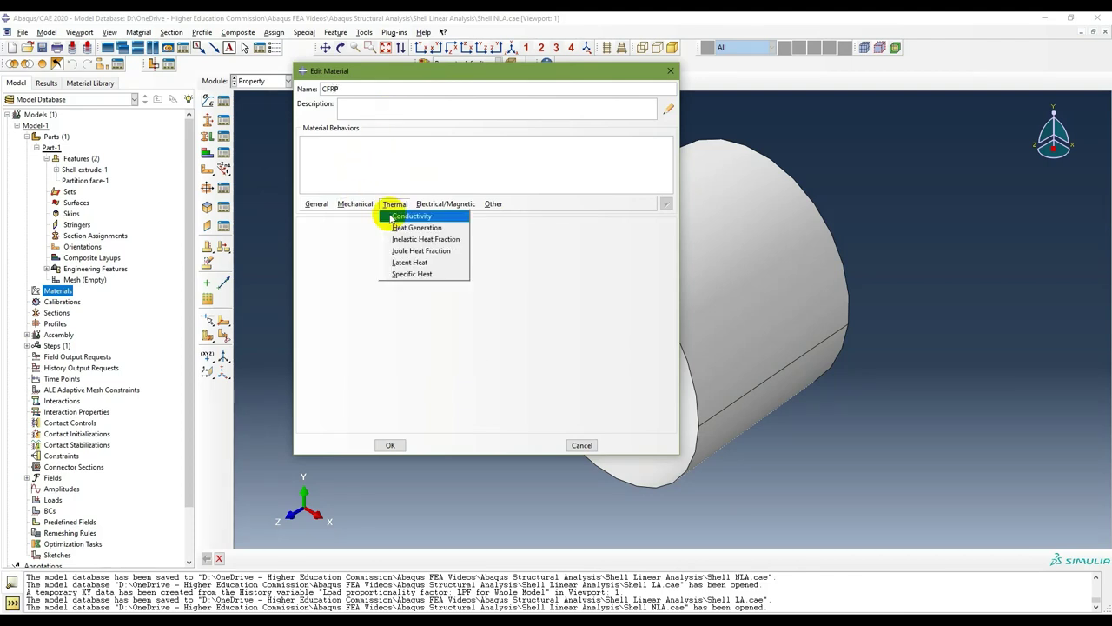
mouse_move(443, 217)
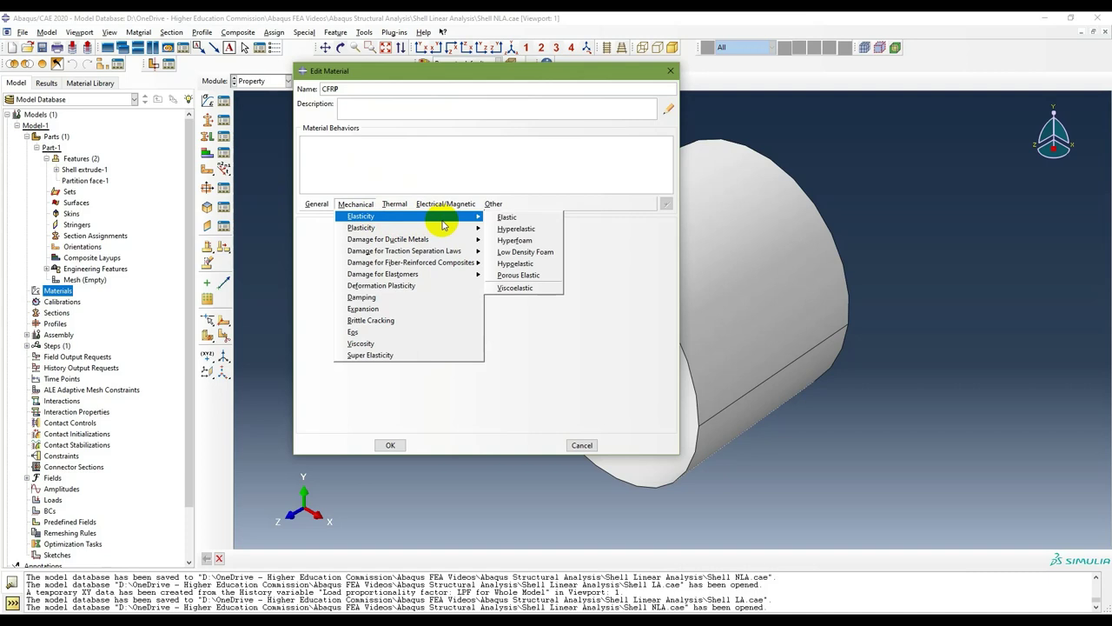
click(495, 217)
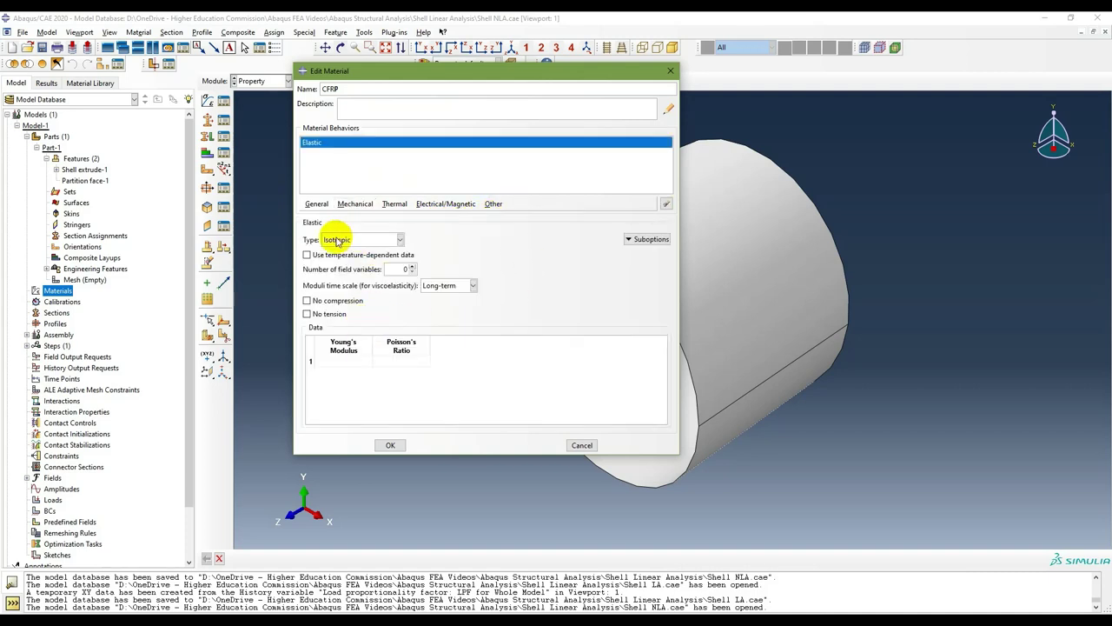
click(386, 240)
click(396, 276)
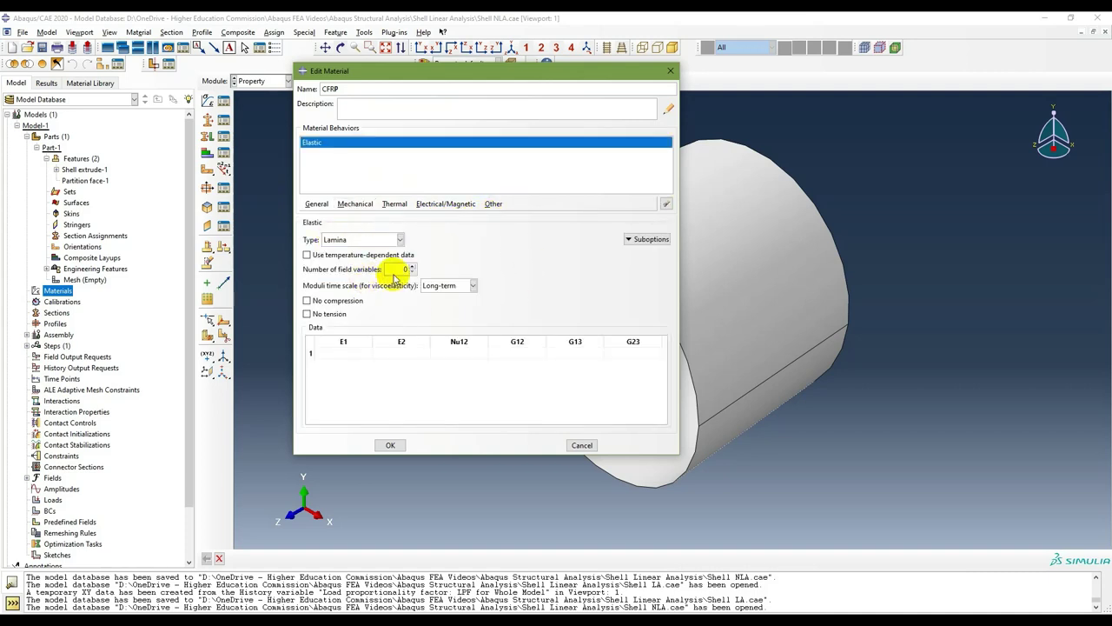
Step: Enter the lamina constants E1 and E2 52000, Nu12 0.302, and G12, G13 and G23 2350, and save the material
click(351, 353)
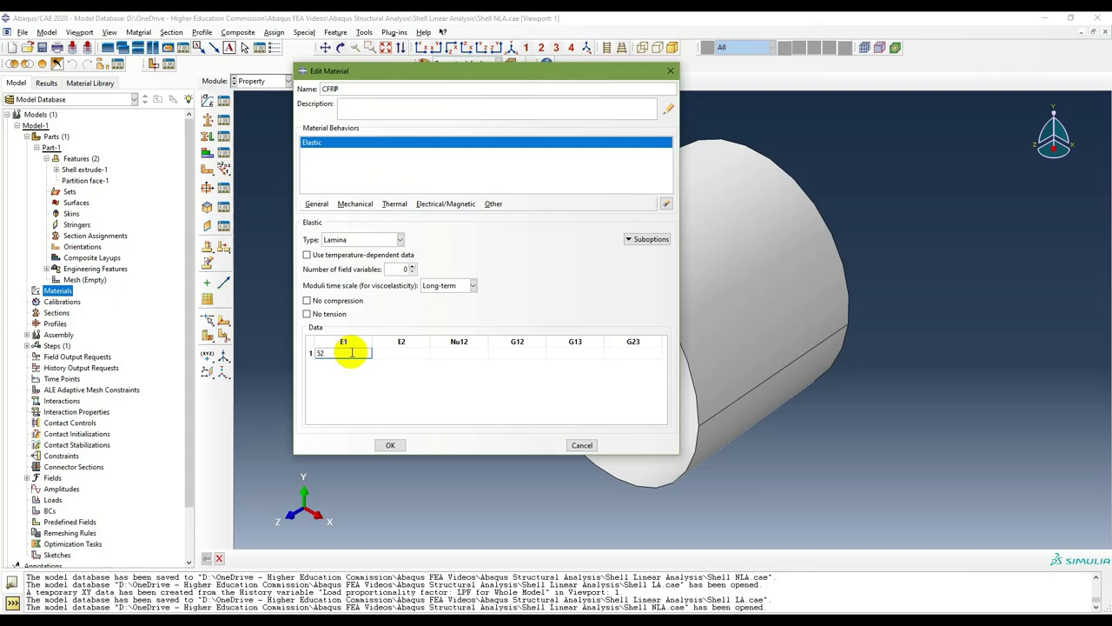
key(Tab)
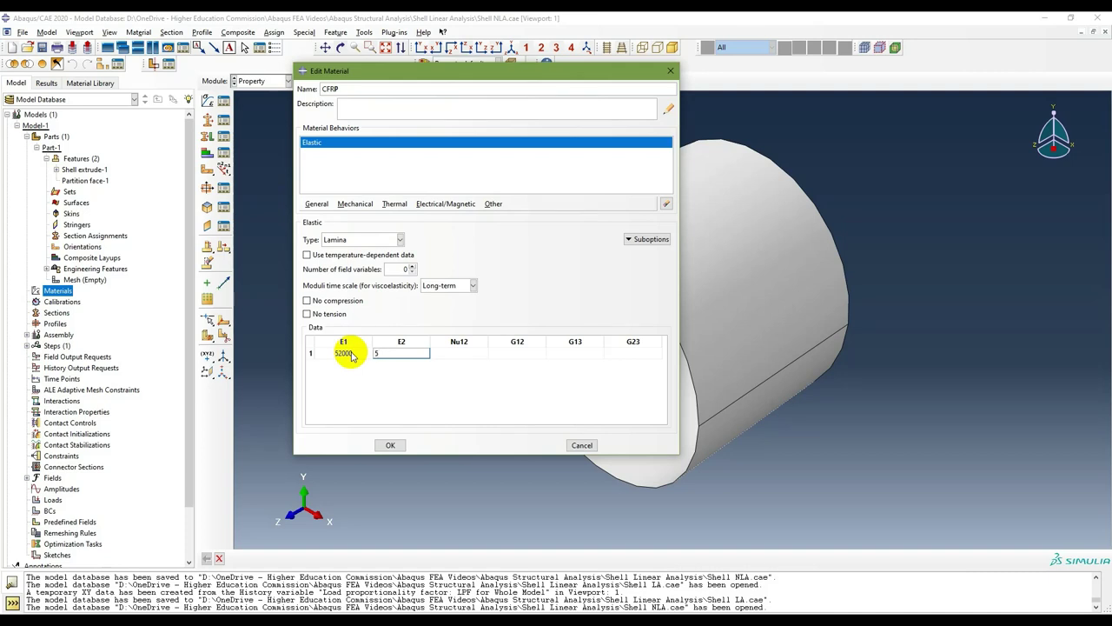
key(Tab)
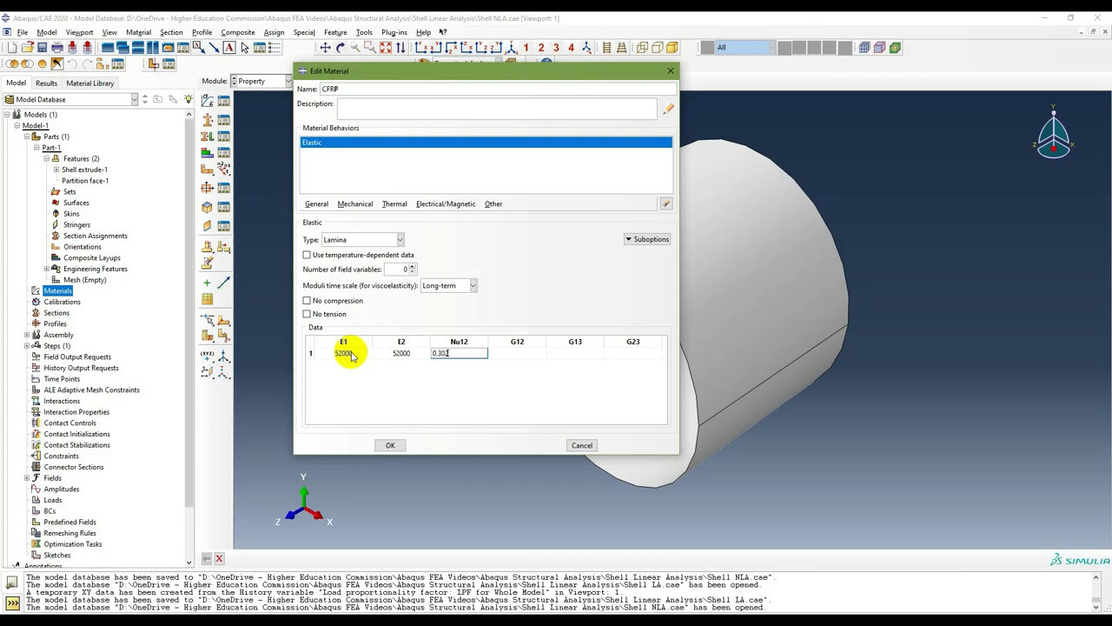
text(0.302)
key(Tab)
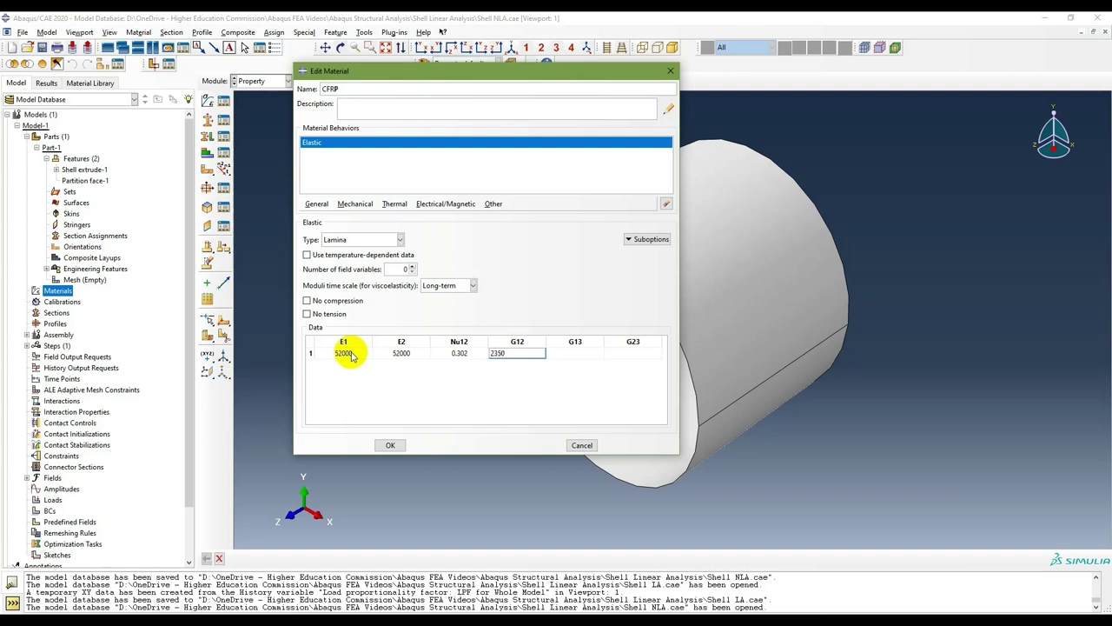
key(Tab)
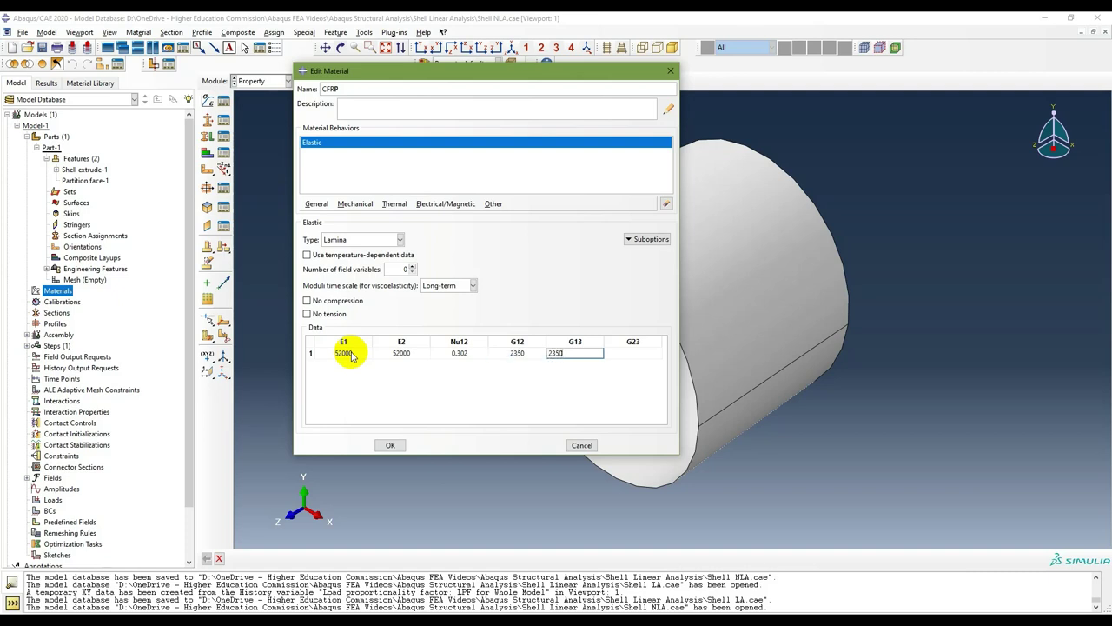
key(Tab)
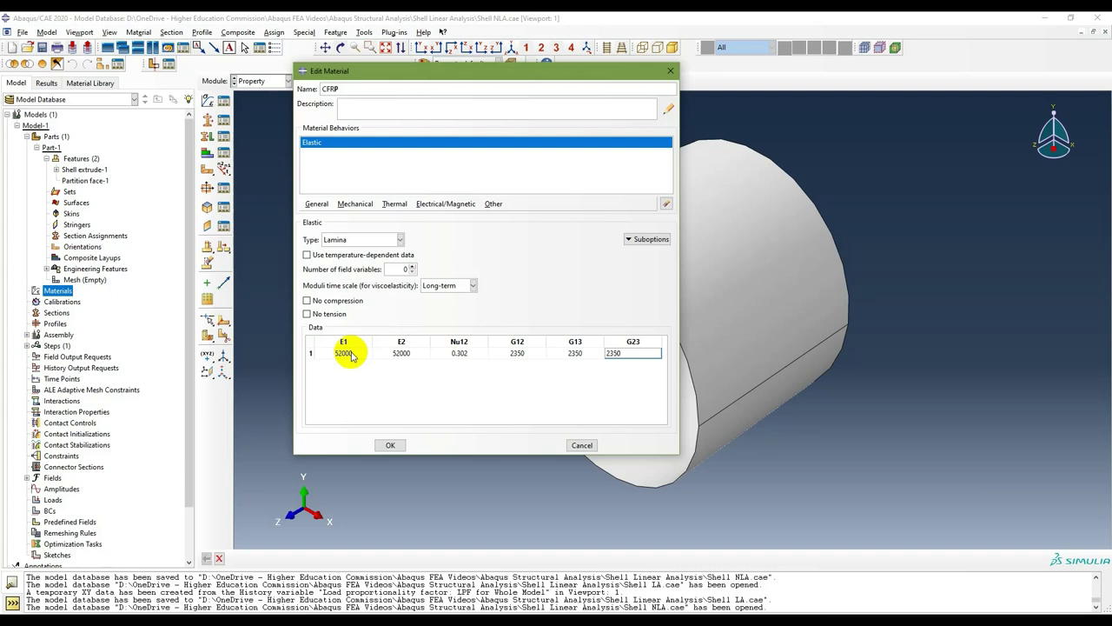
click(388, 445)
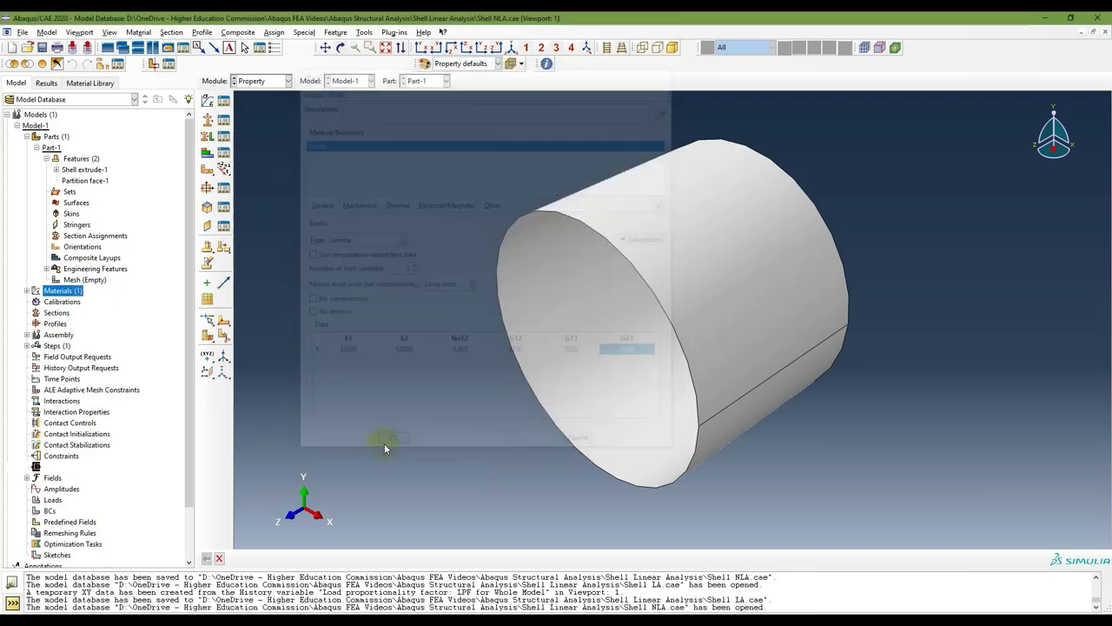
Step: Reopen the CFRP material from the model tree to review its definition and close it without changes
click(27, 291)
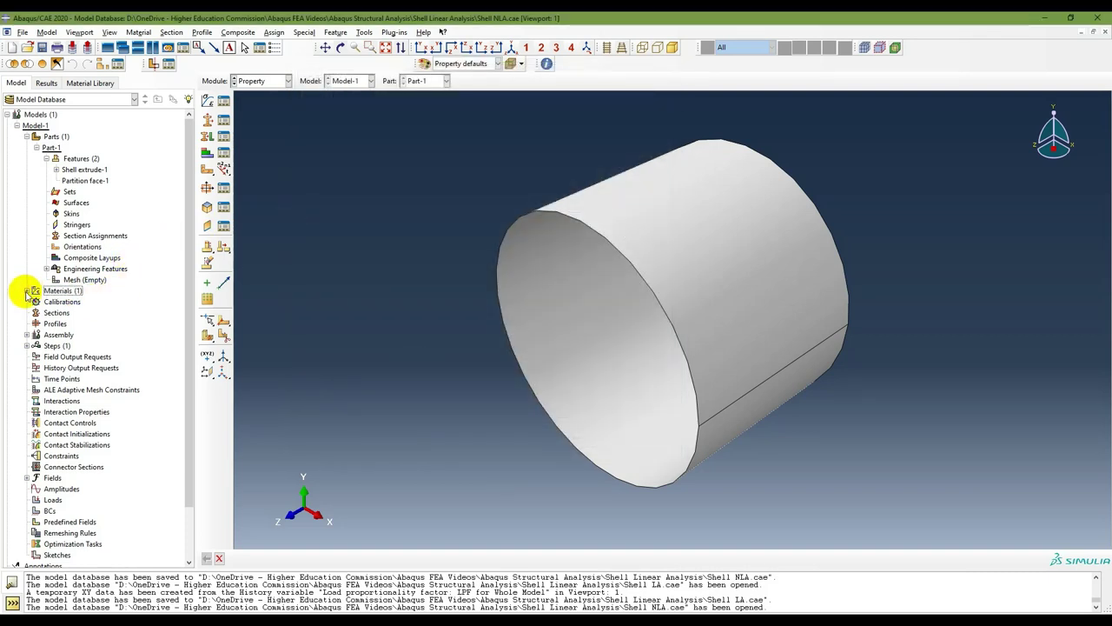
click(27, 291)
double_click(50, 302)
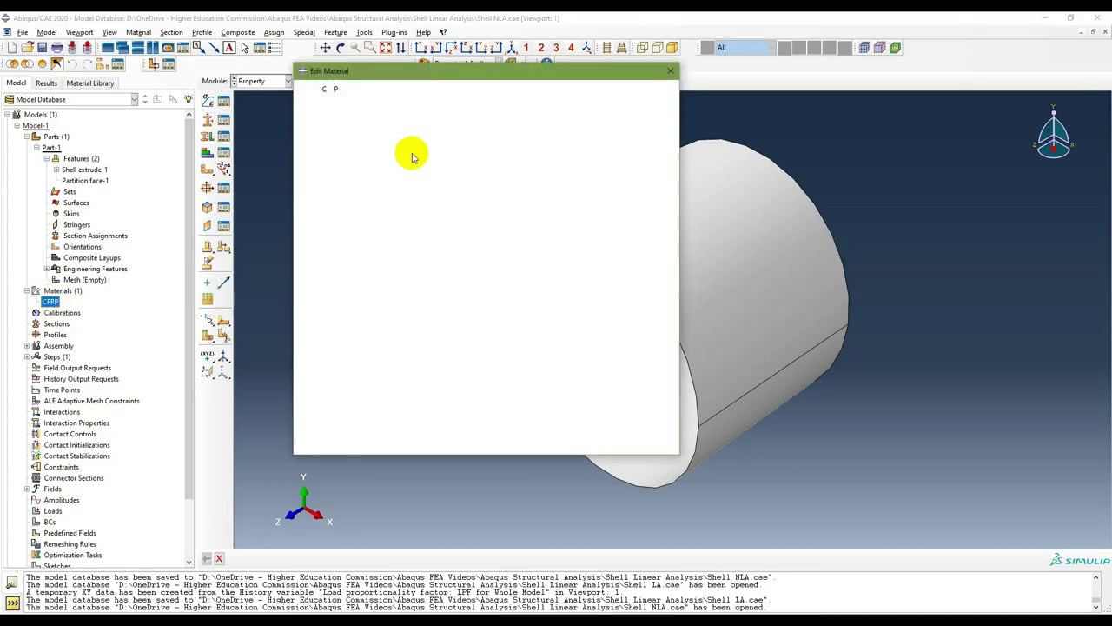
click(578, 444)
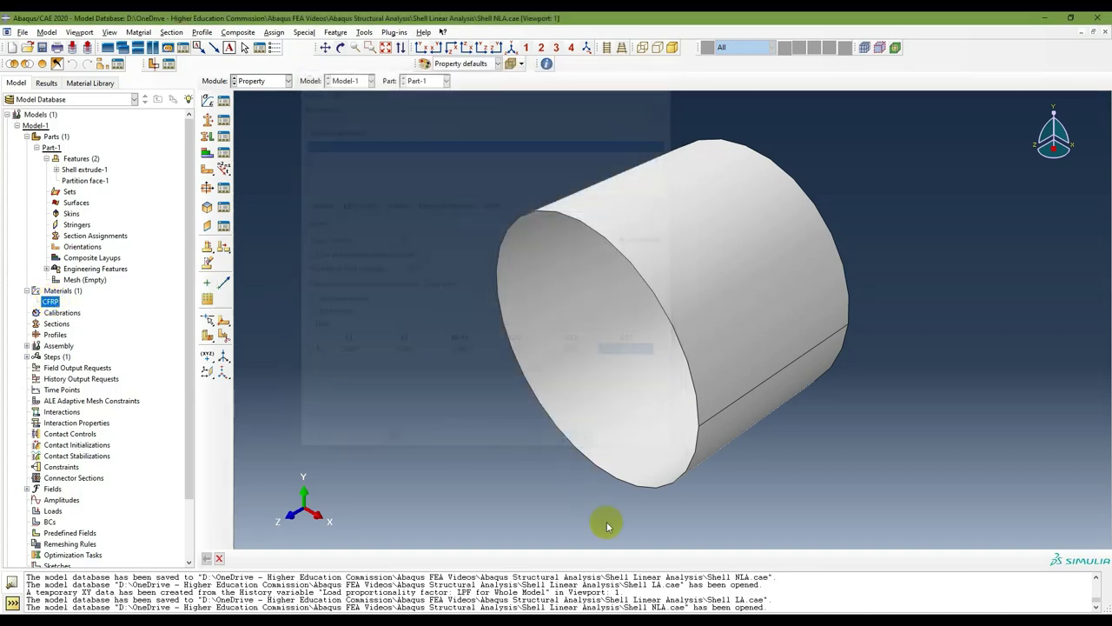
key(alt+Tab)
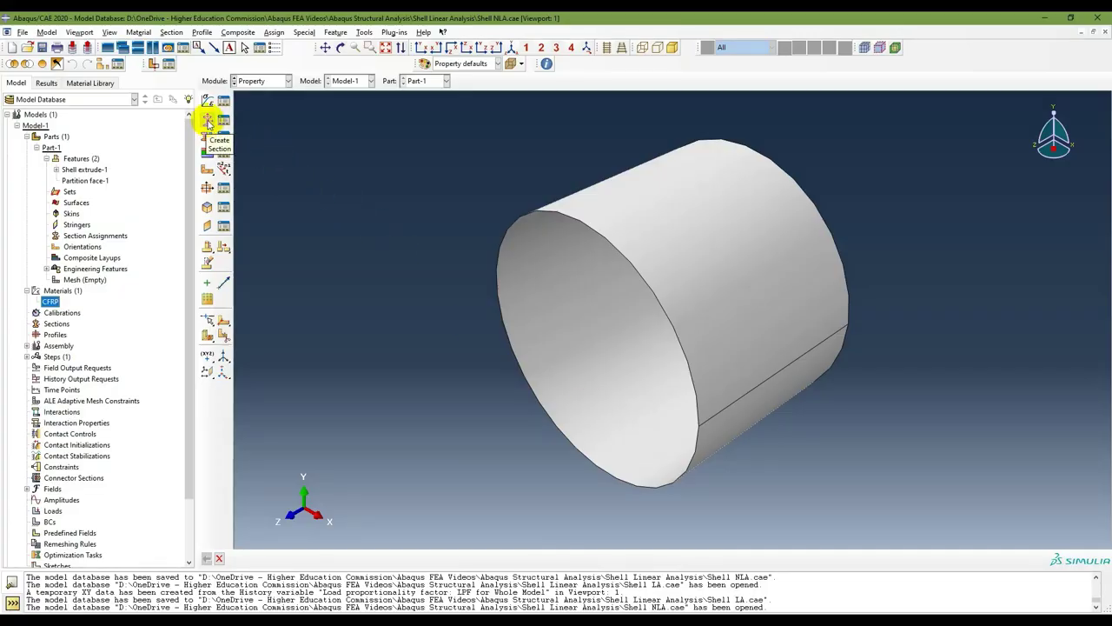
Step: Start a new shell section of type Composite and assign the CFRP material to its first two plies
click(55, 324)
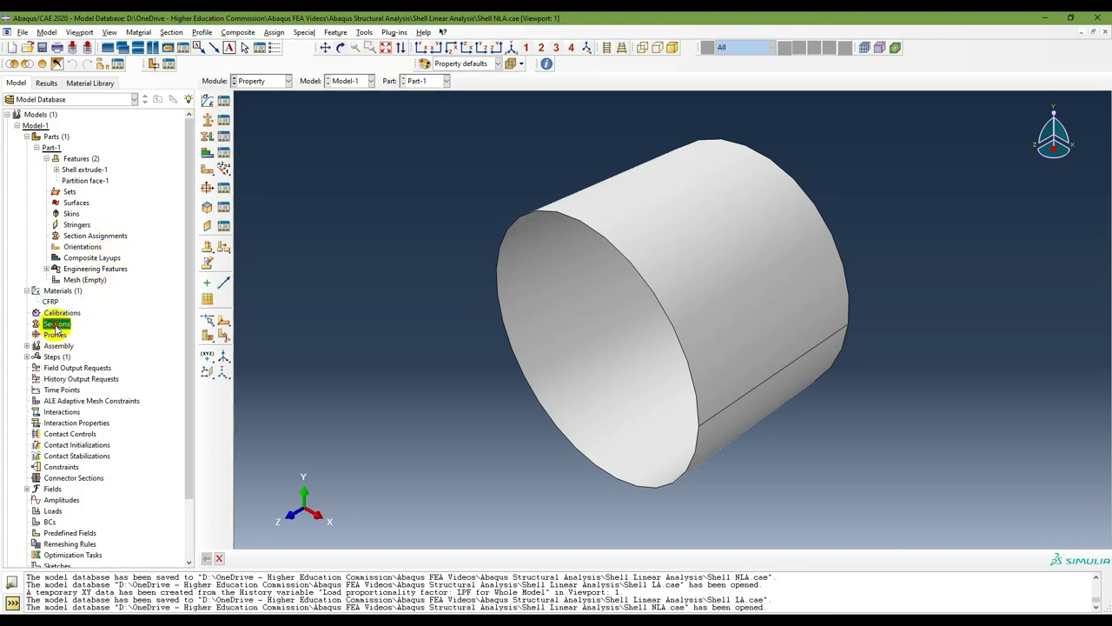
double_click(56, 325)
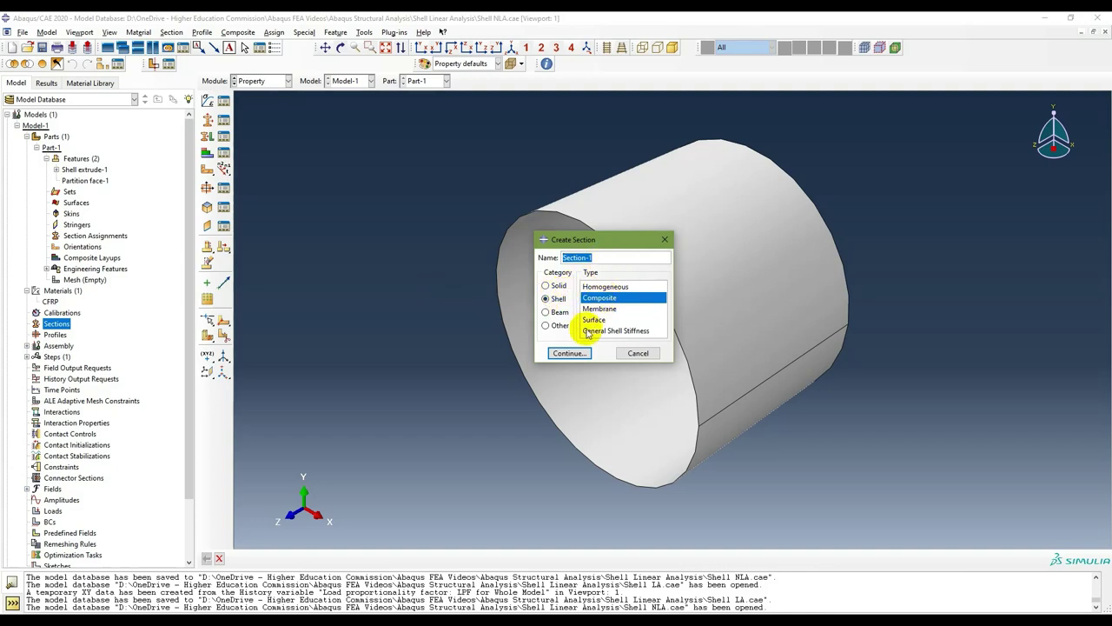
click(570, 352)
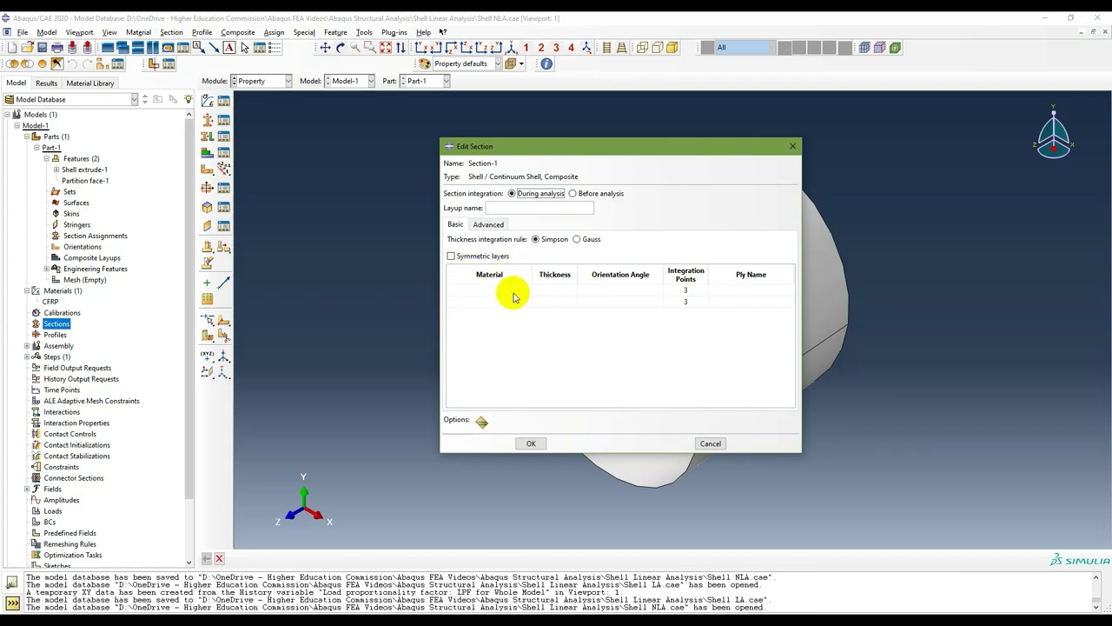
click(496, 290)
click(528, 290)
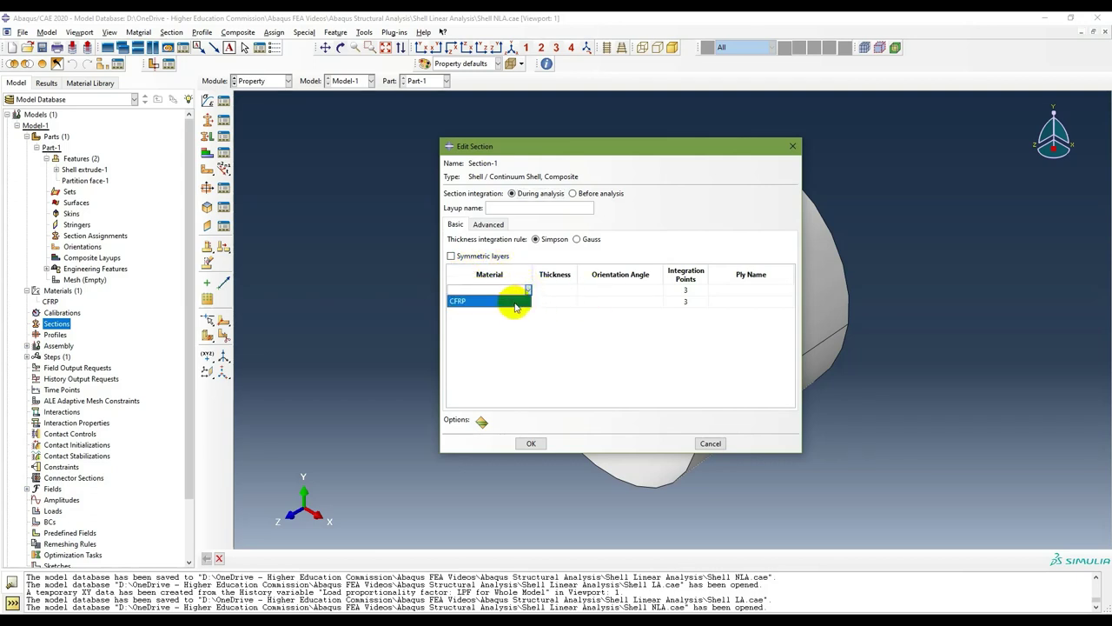
click(510, 301)
click(529, 304)
click(529, 305)
click(520, 313)
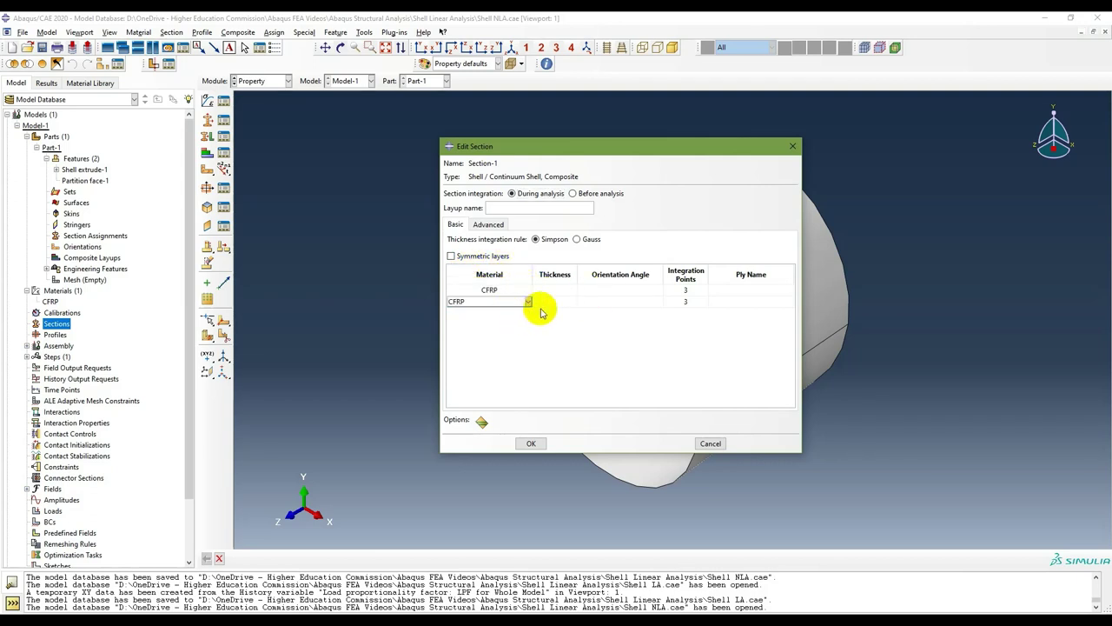
Step: Add two more ply rows to the composite section and assign the CFRP material to both
click(608, 300)
right_click(611, 302)
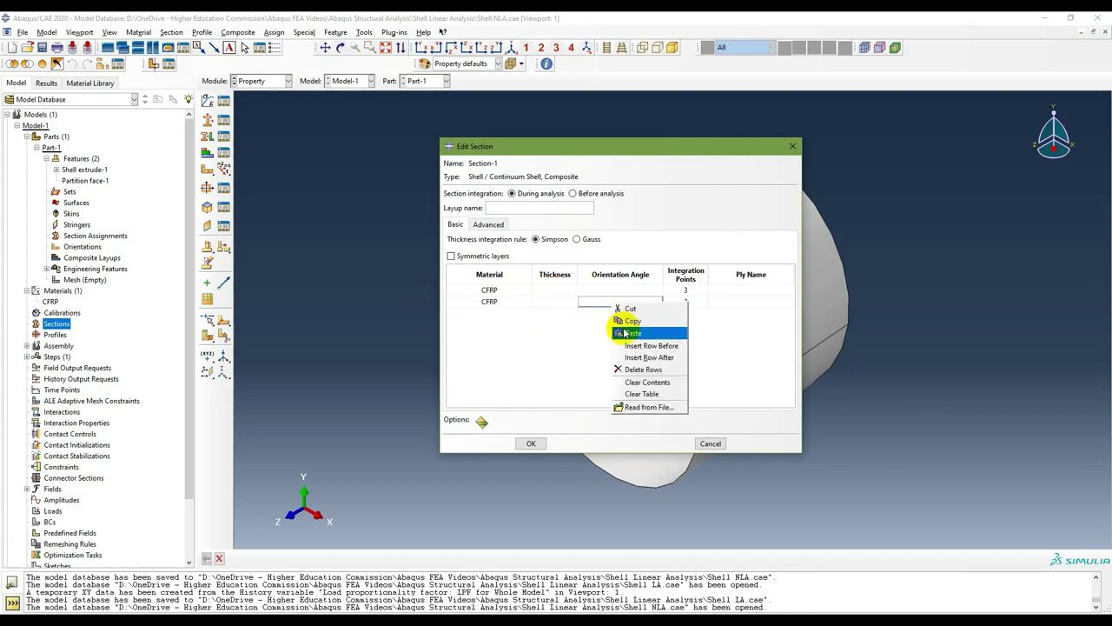
click(663, 365)
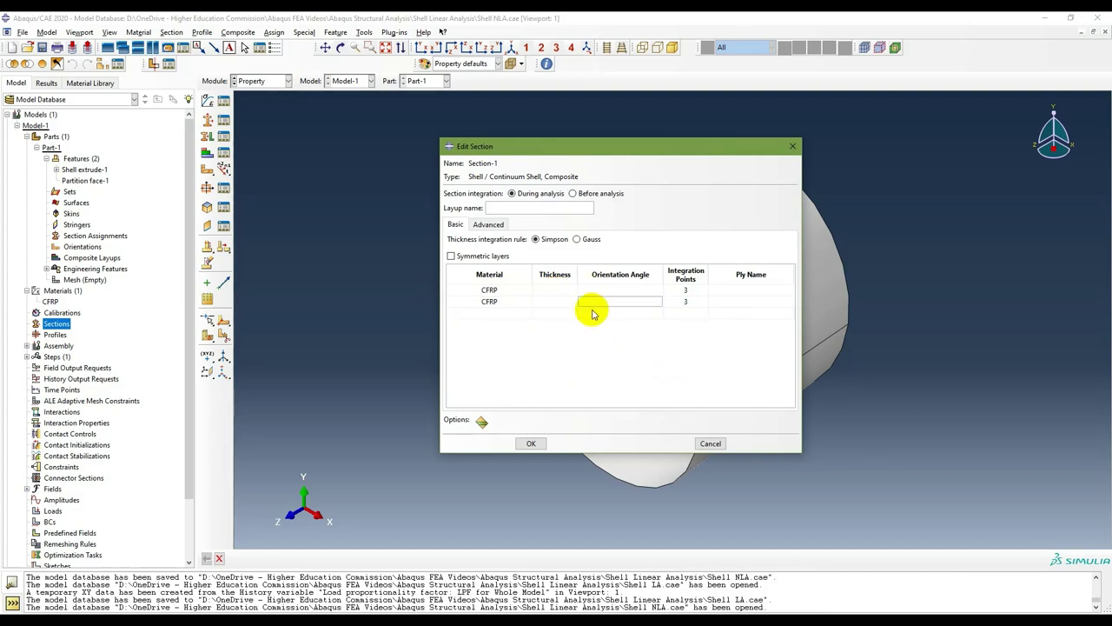
right_click(597, 312)
click(629, 365)
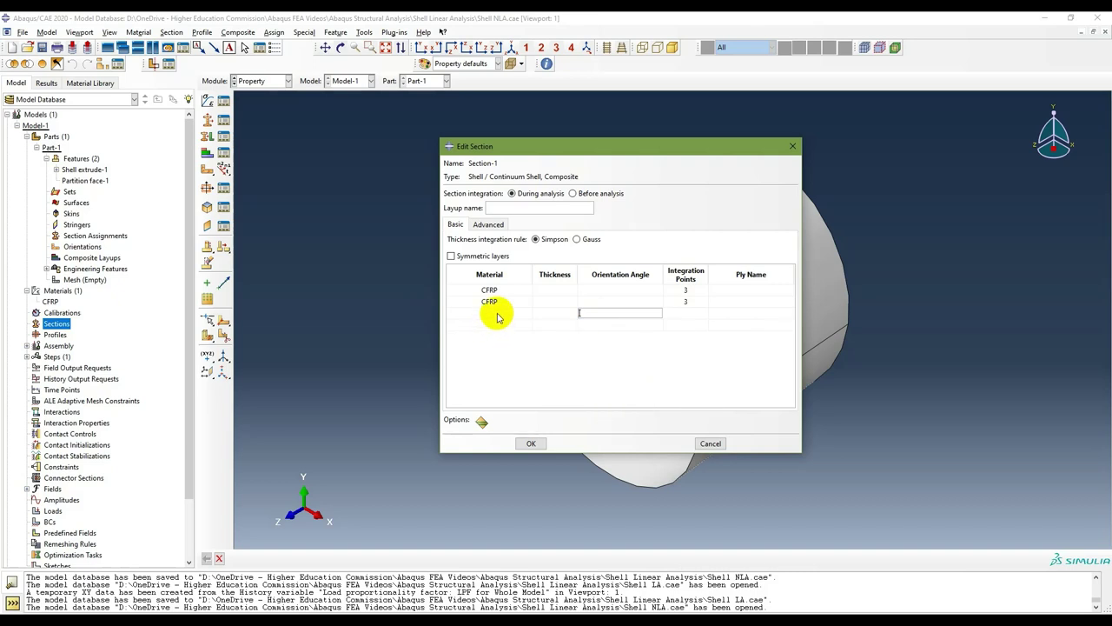
click(486, 313)
click(527, 312)
click(511, 323)
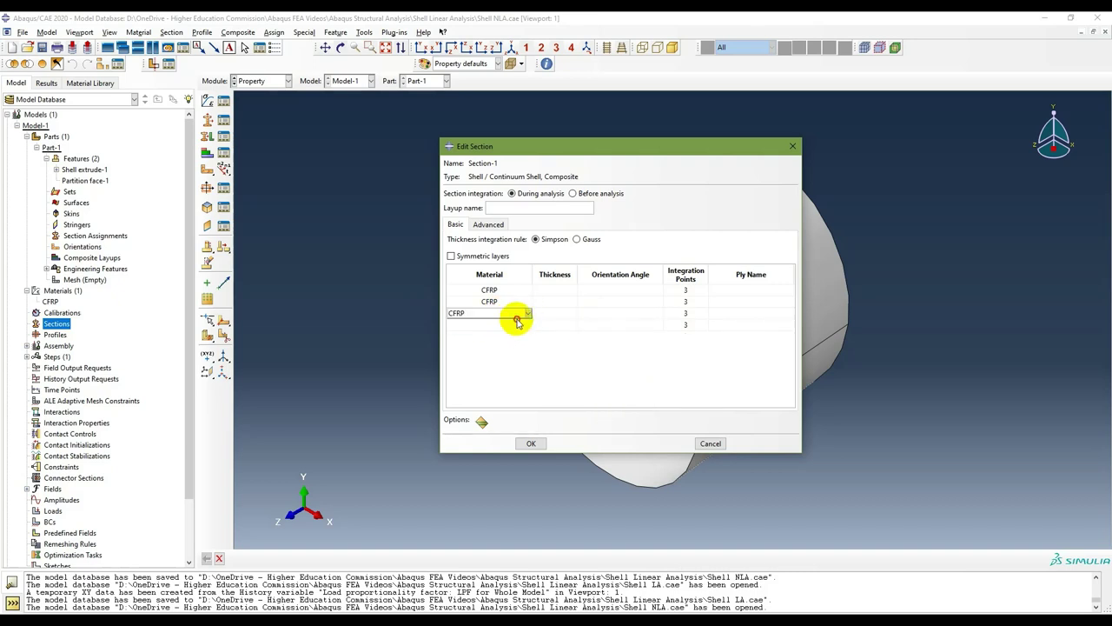
click(519, 325)
click(524, 325)
click(516, 334)
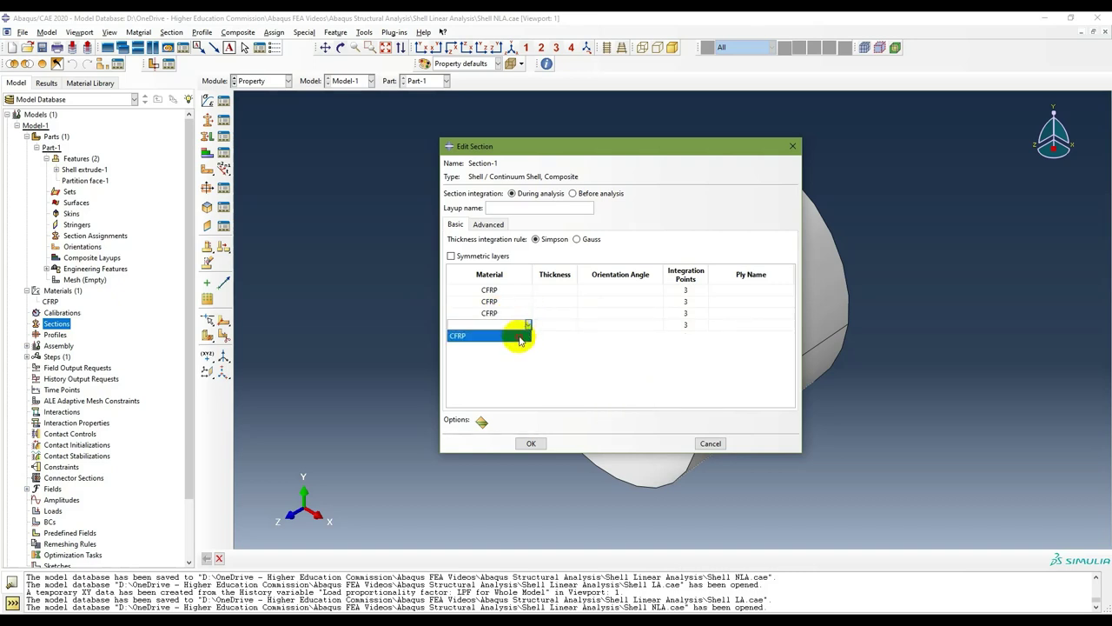
Step: Set the thickness of all four CFRP plies to 0.33
click(554, 289)
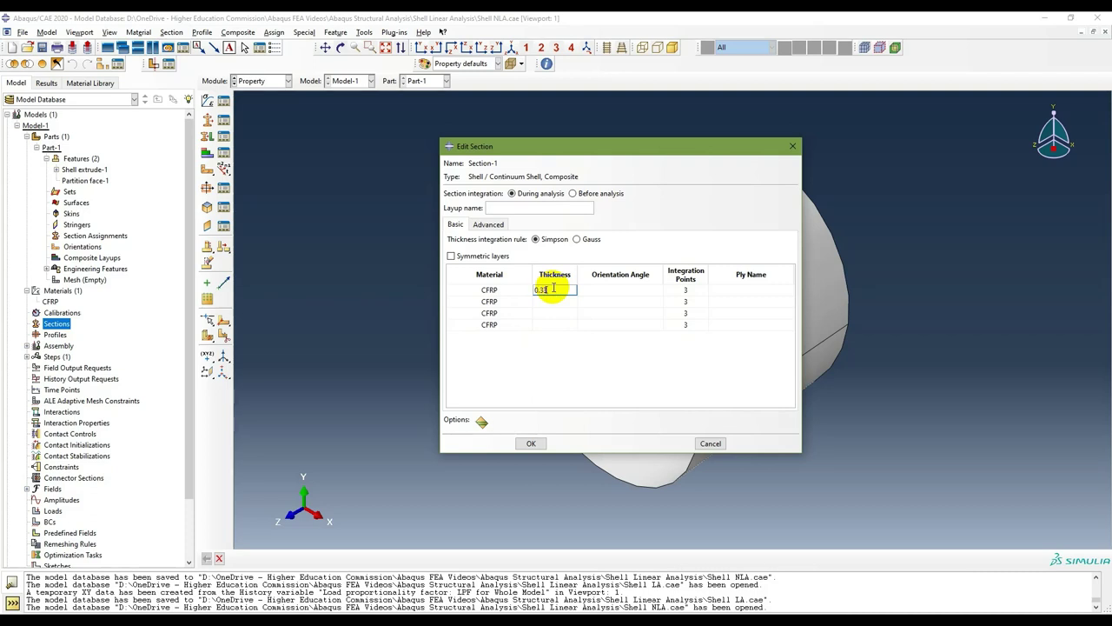
key(Tab)
key(Return)
key(Return)
text(0.33)
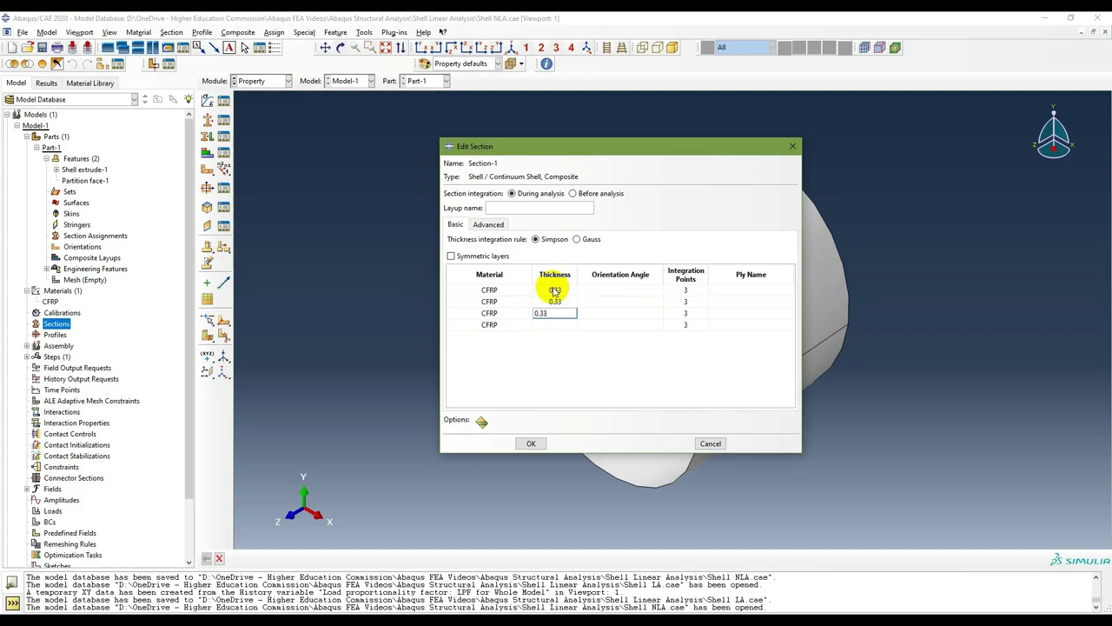
key(Return)
text(0.33)
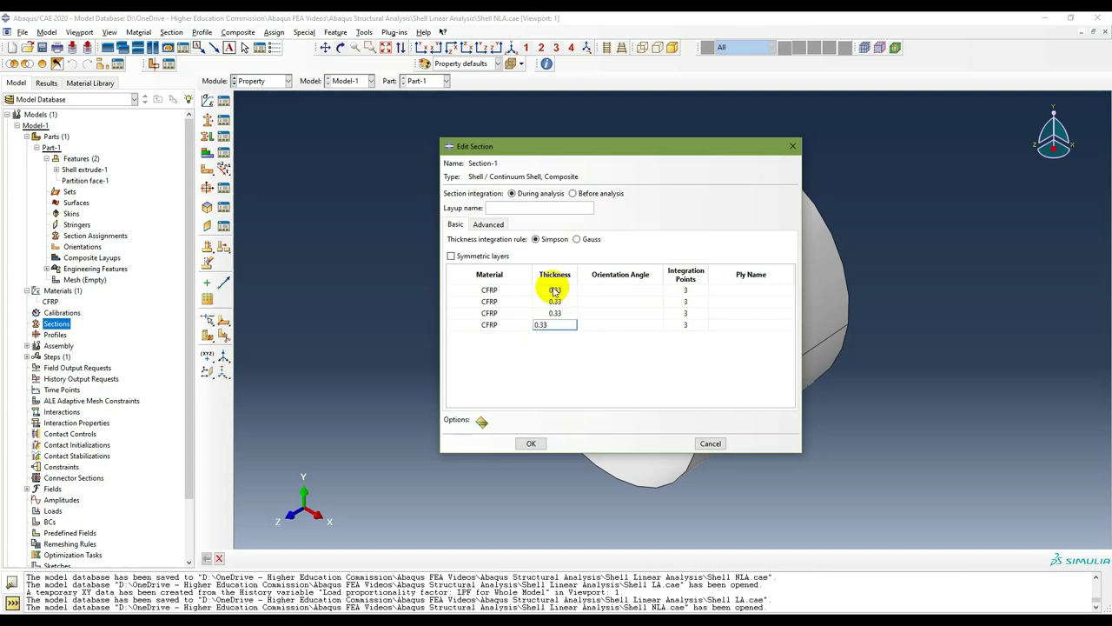
key(Return)
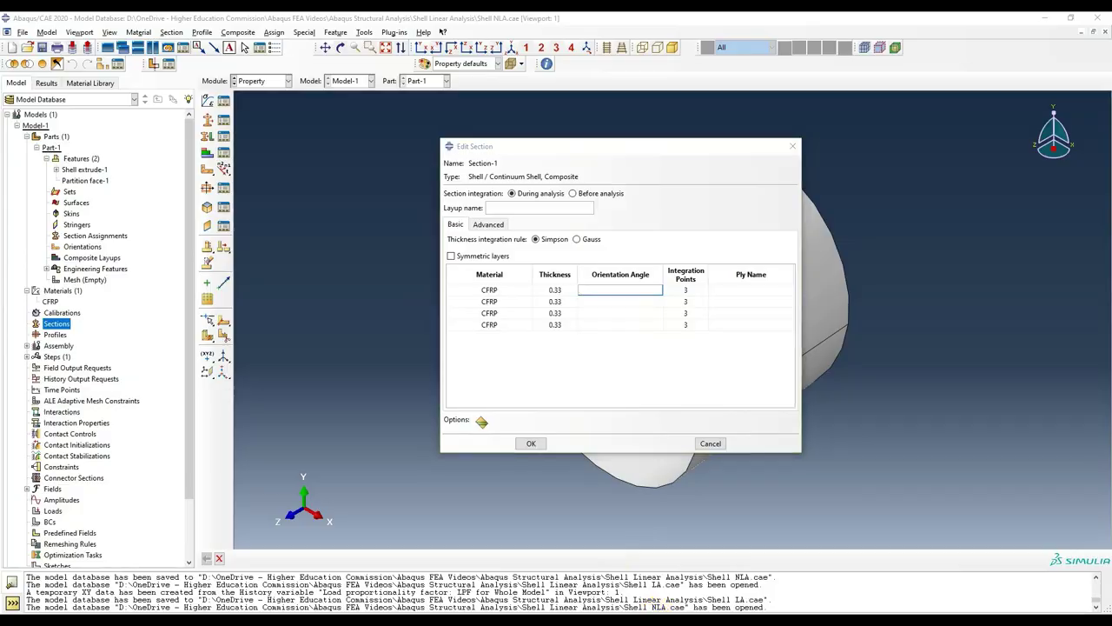
Step: Set the ply orientation angles to +45, -45, +45 and -45, and save the composite section
key(alt+Tab)
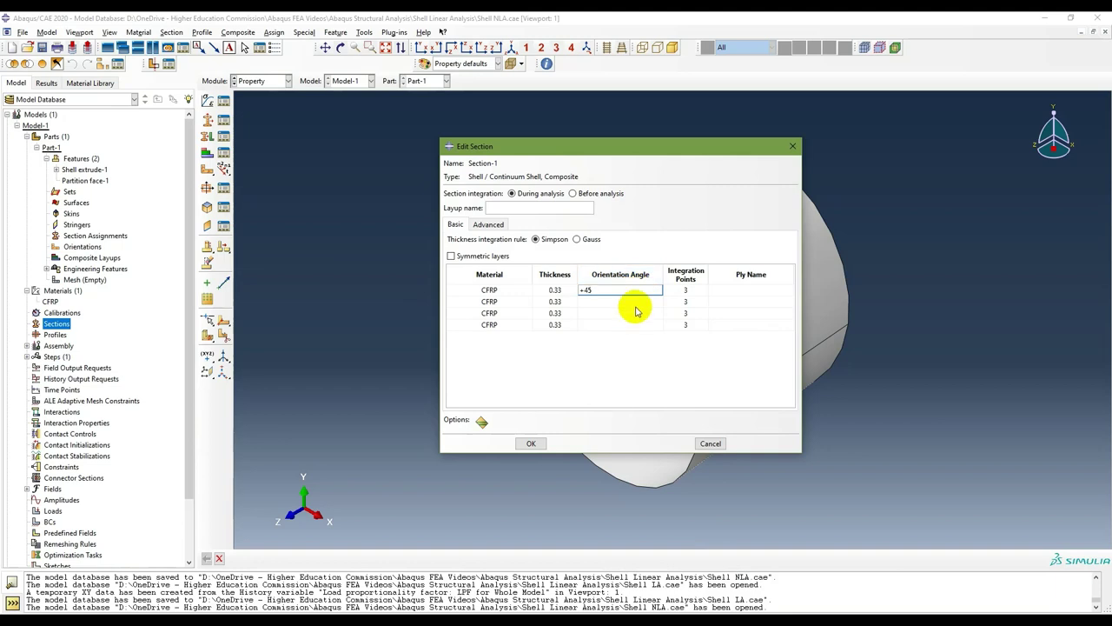
click(639, 302)
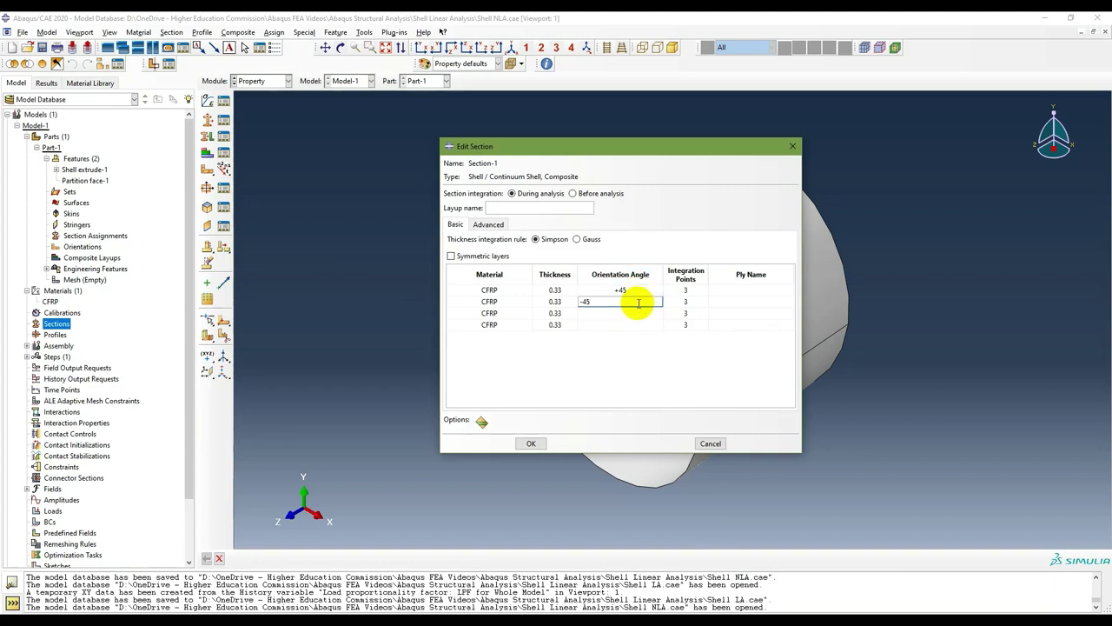
click(637, 313)
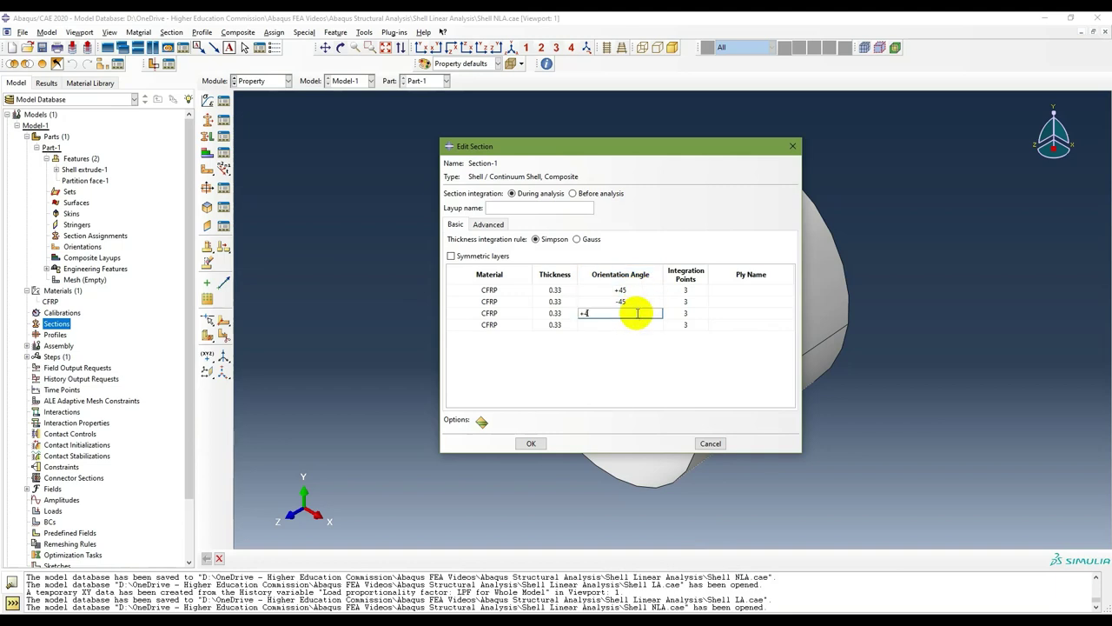
click(632, 325)
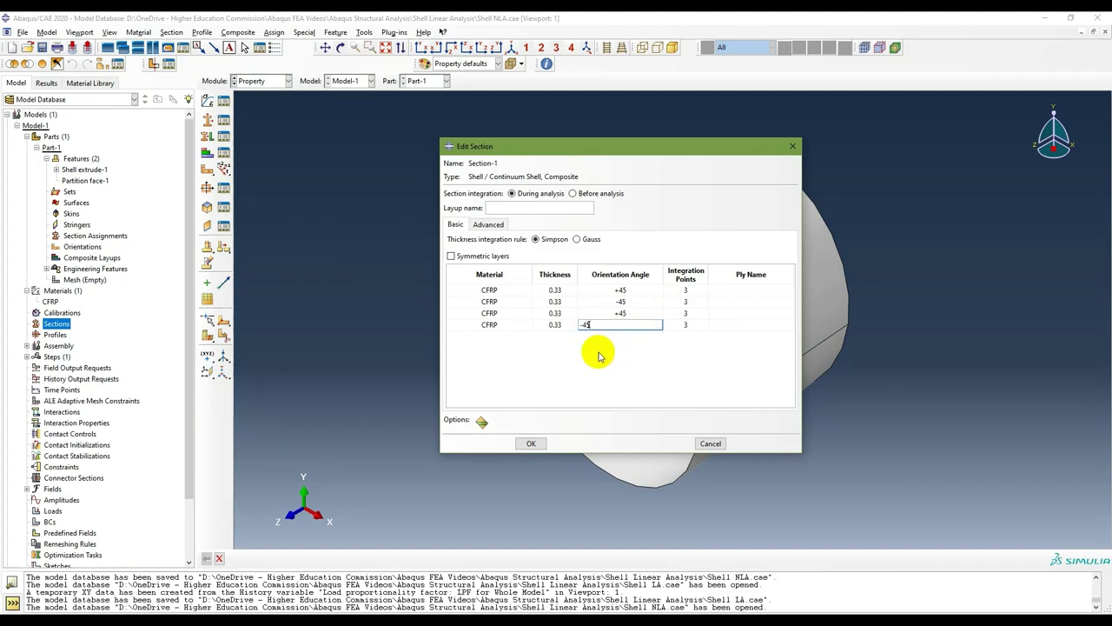
click(529, 443)
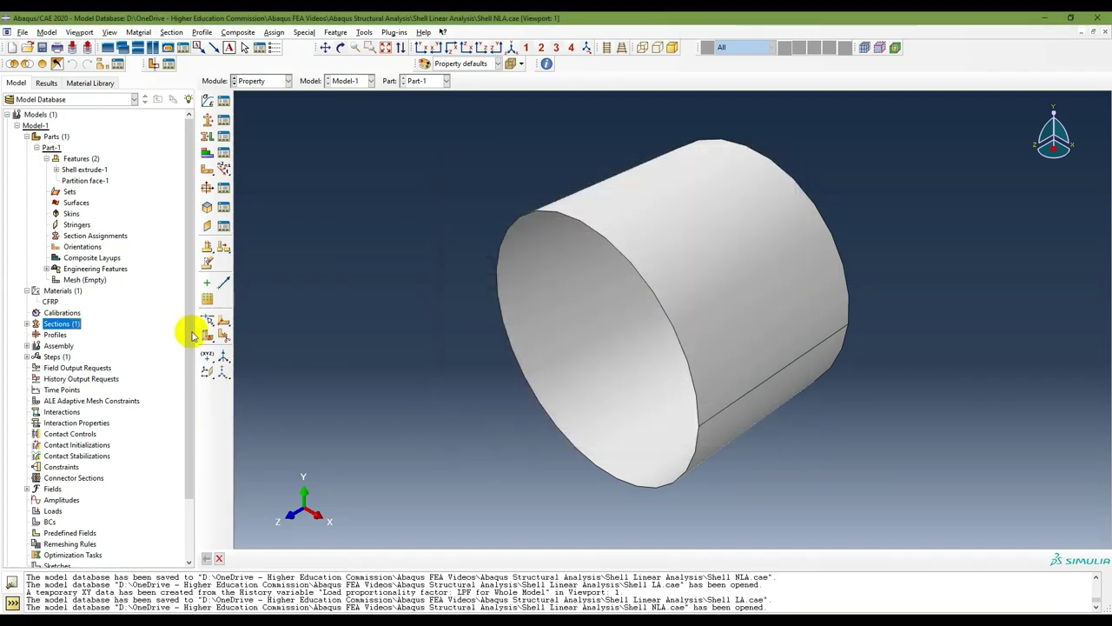
Step: Reopen Section-1 from the model tree to review its ply layup and close it without changes
click(26, 323)
click(54, 335)
double_click(54, 335)
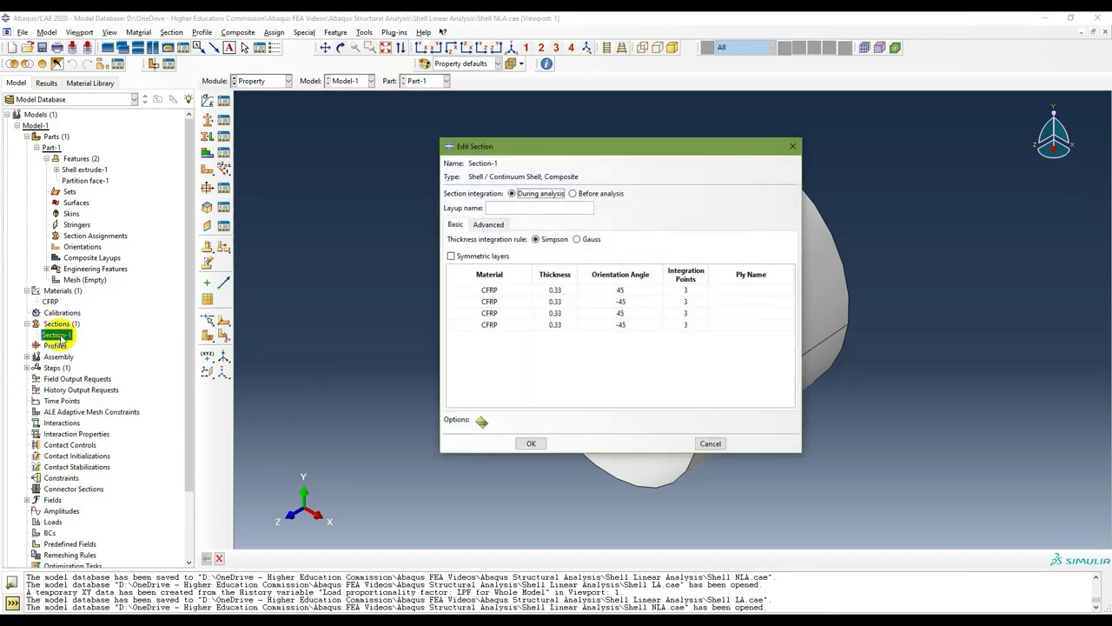
click(714, 442)
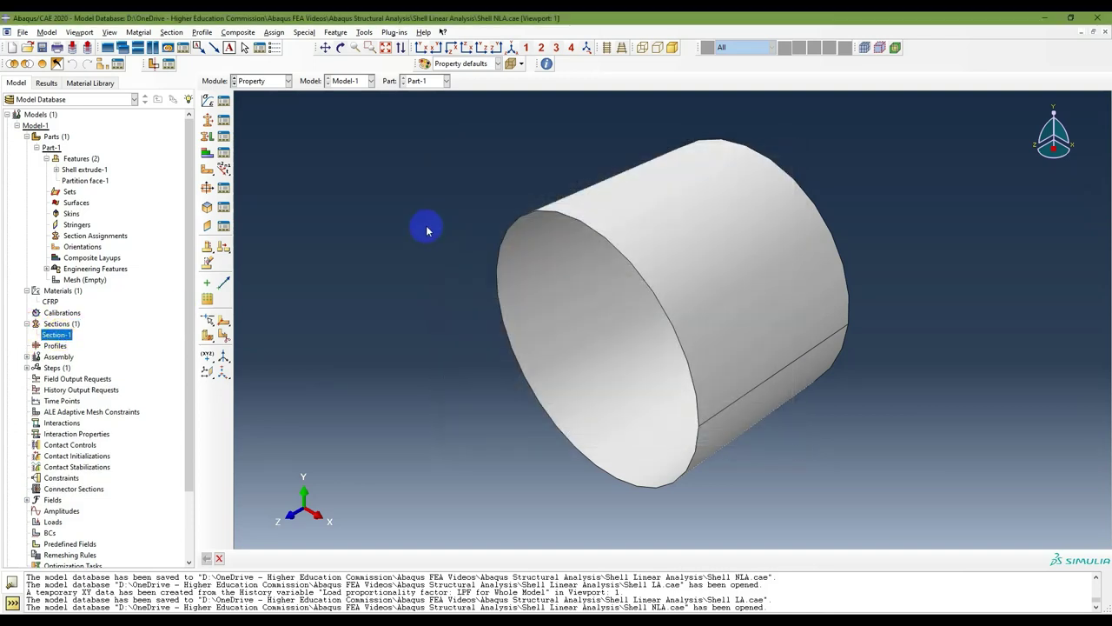
Step: Assign Section-1 to the entire cylindrical shell, with thickness from section and a middle surface shell offset
click(207, 136)
click(208, 136)
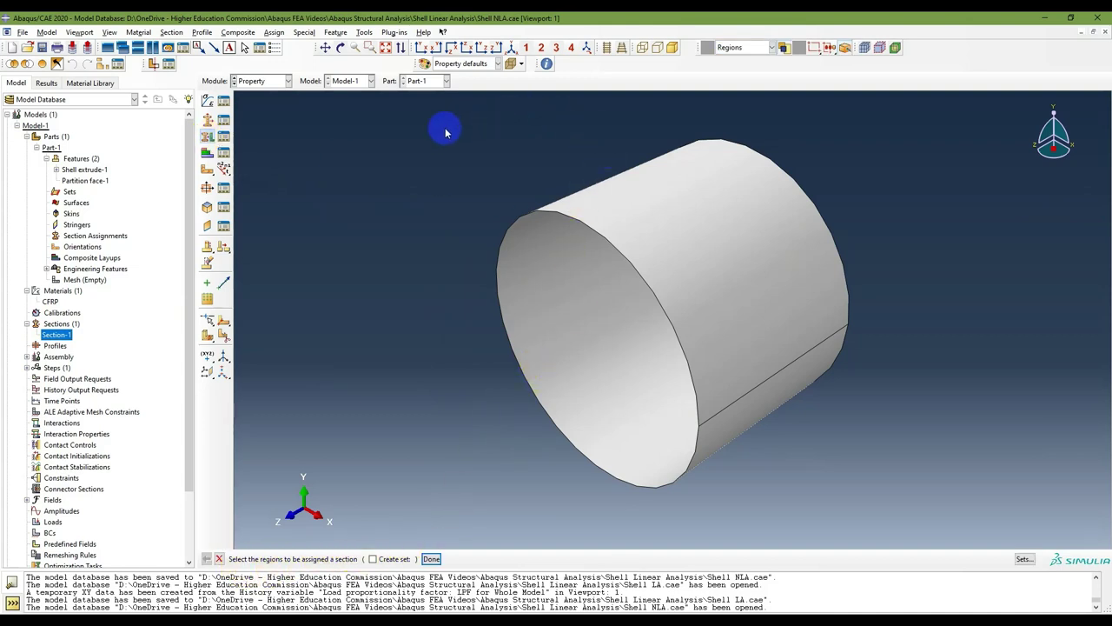
drag(441, 111, 948, 513)
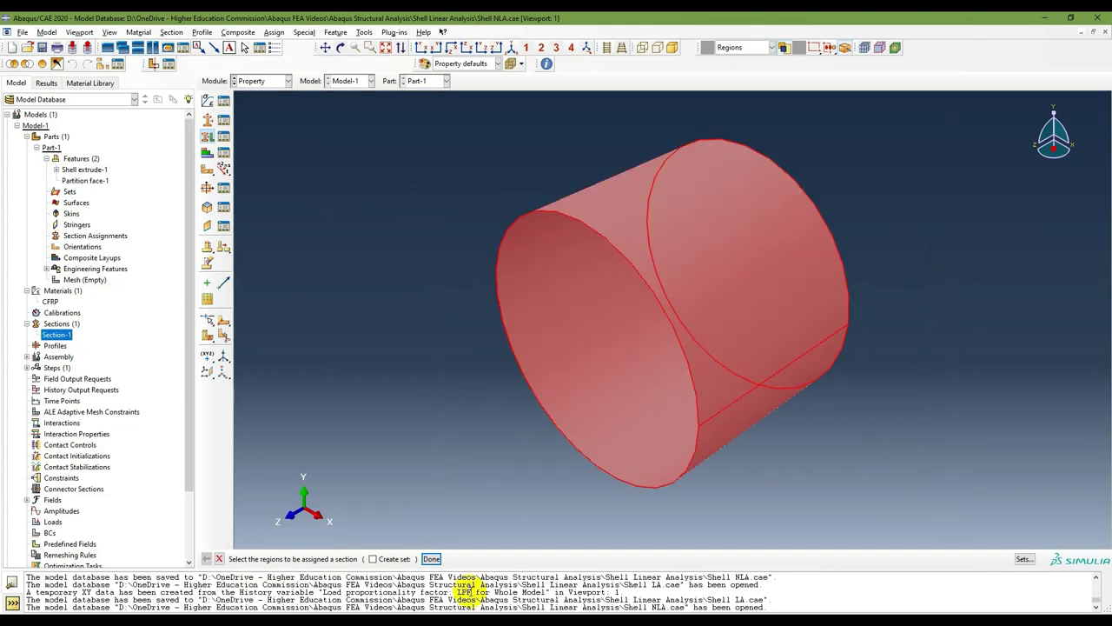
click(432, 559)
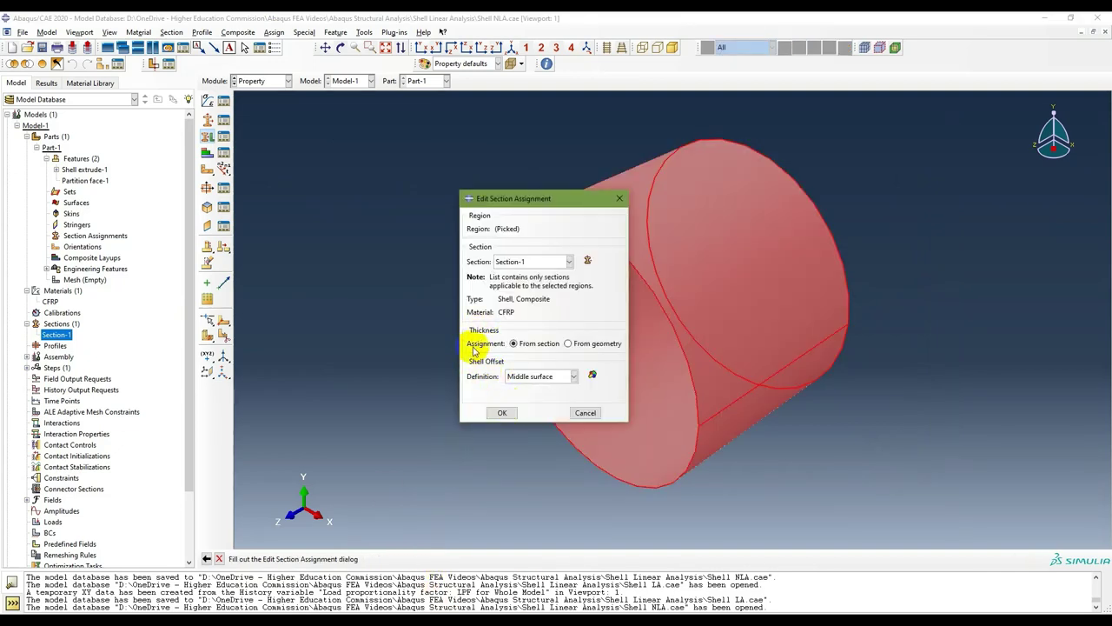
click(502, 412)
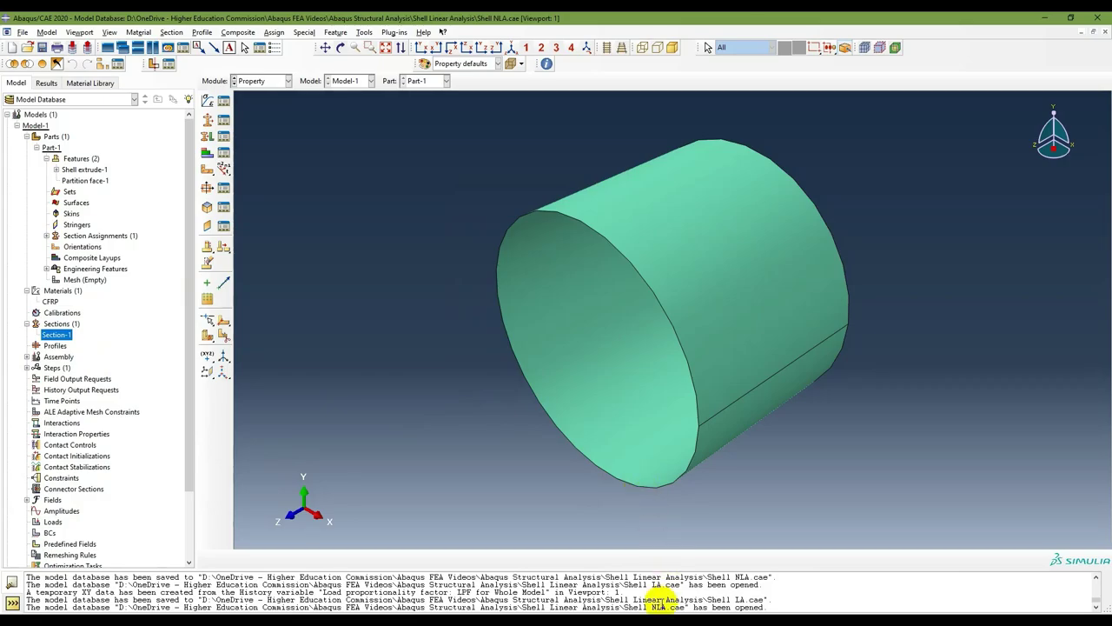
Step: Check the meshing workflow on the PowerPoint slide, return to Abaqus and switch to the Mesh module for Part-1
key(alt+Tab)
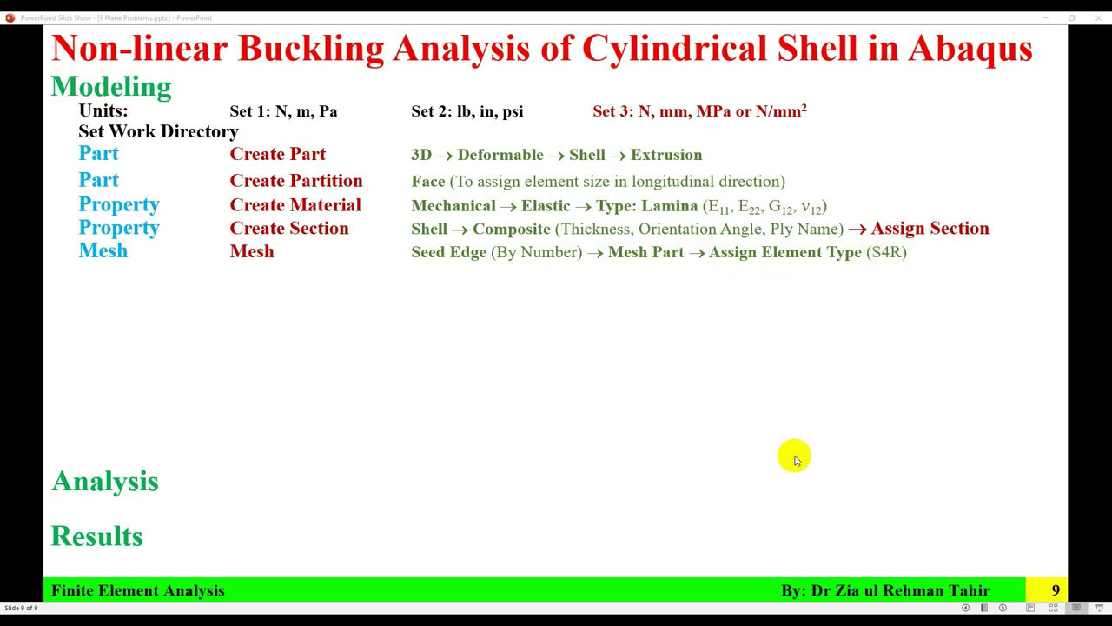
key(alt+Tab)
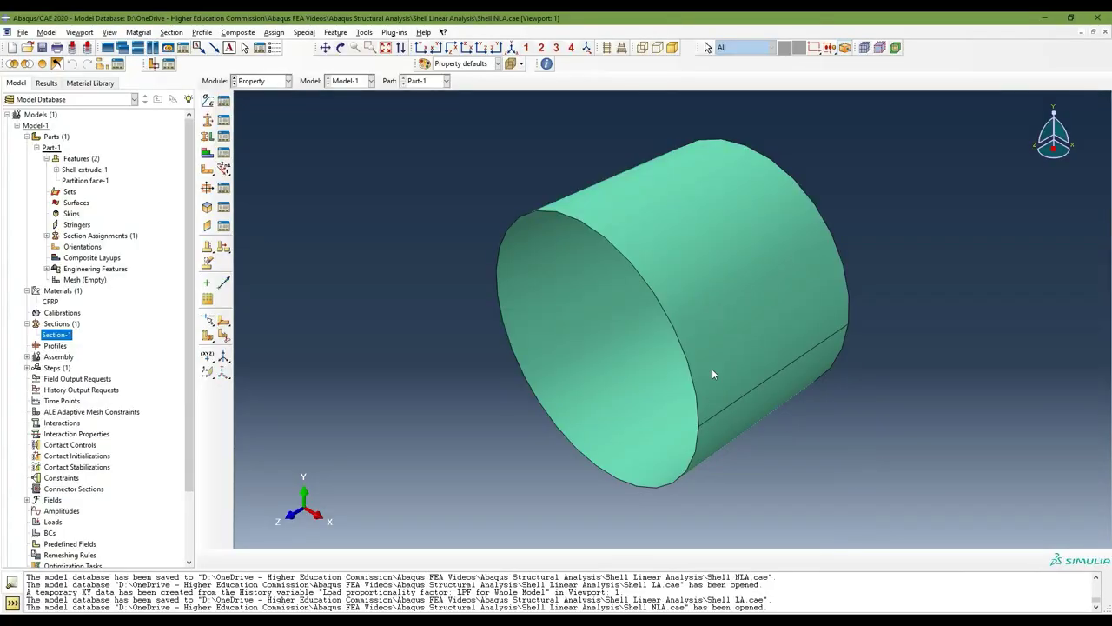
click(278, 83)
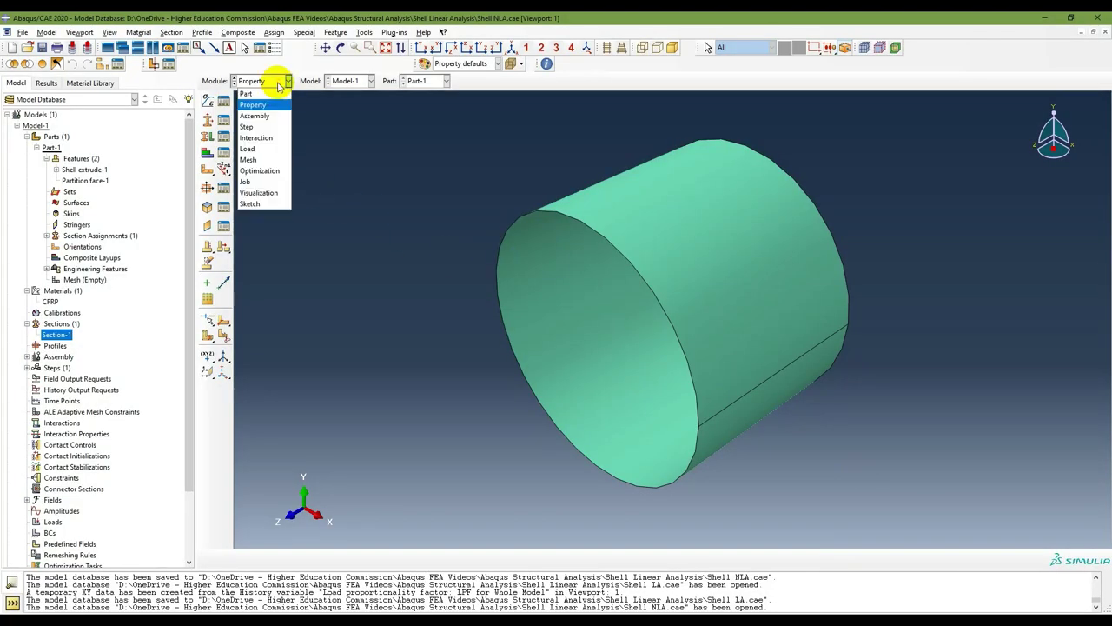
click(259, 159)
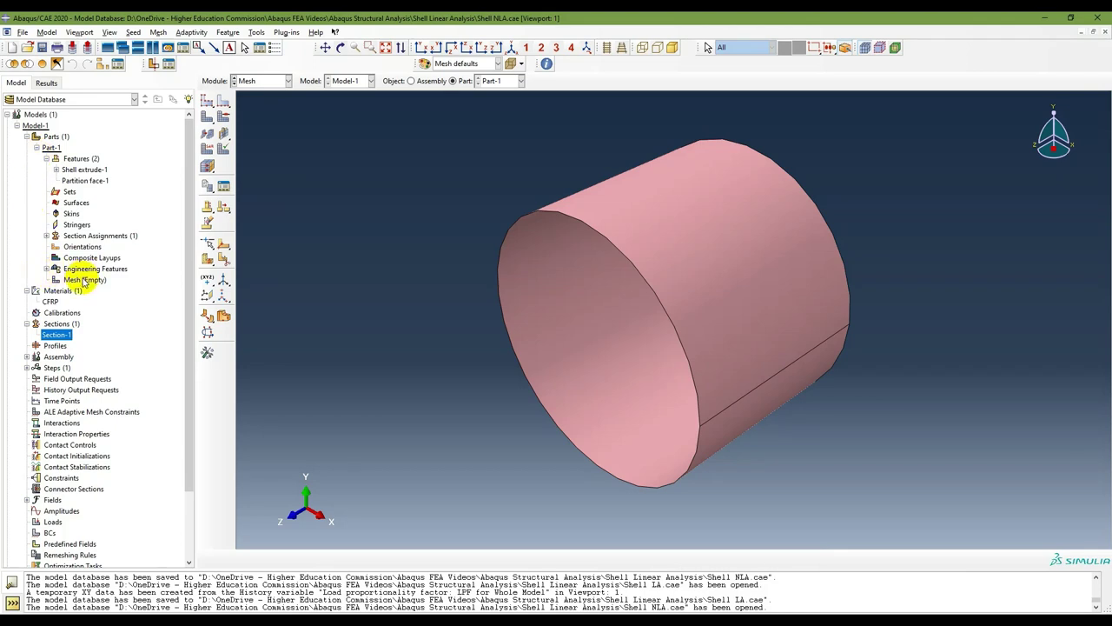
click(84, 280)
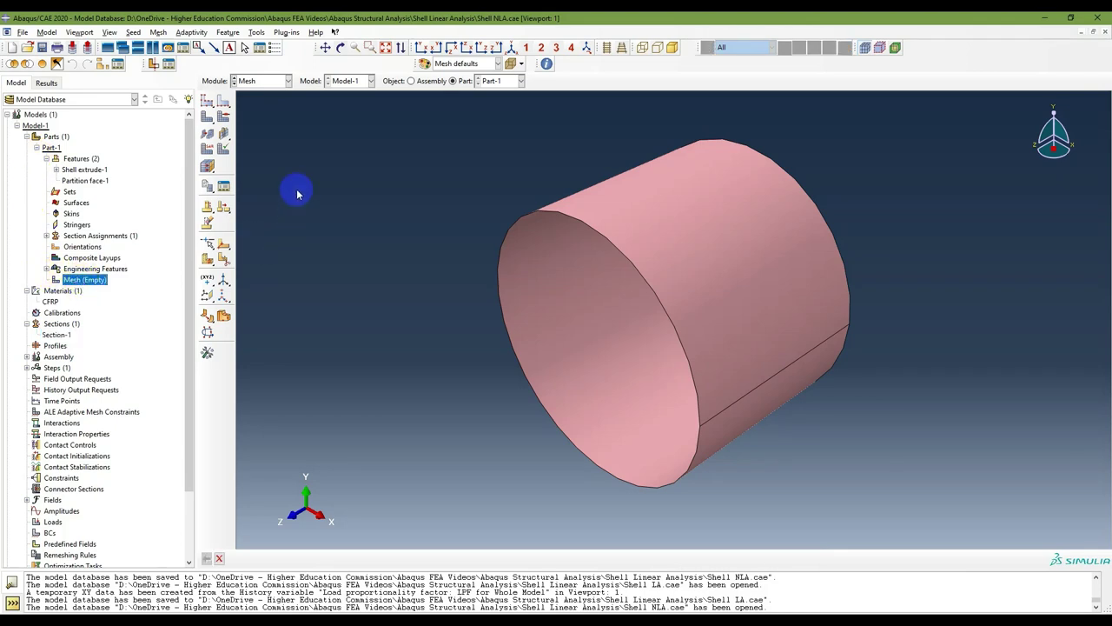
Step: Preview global seeds with an approximate size of 10 on the cylindrical shell, and cancel the seeding
click(210, 103)
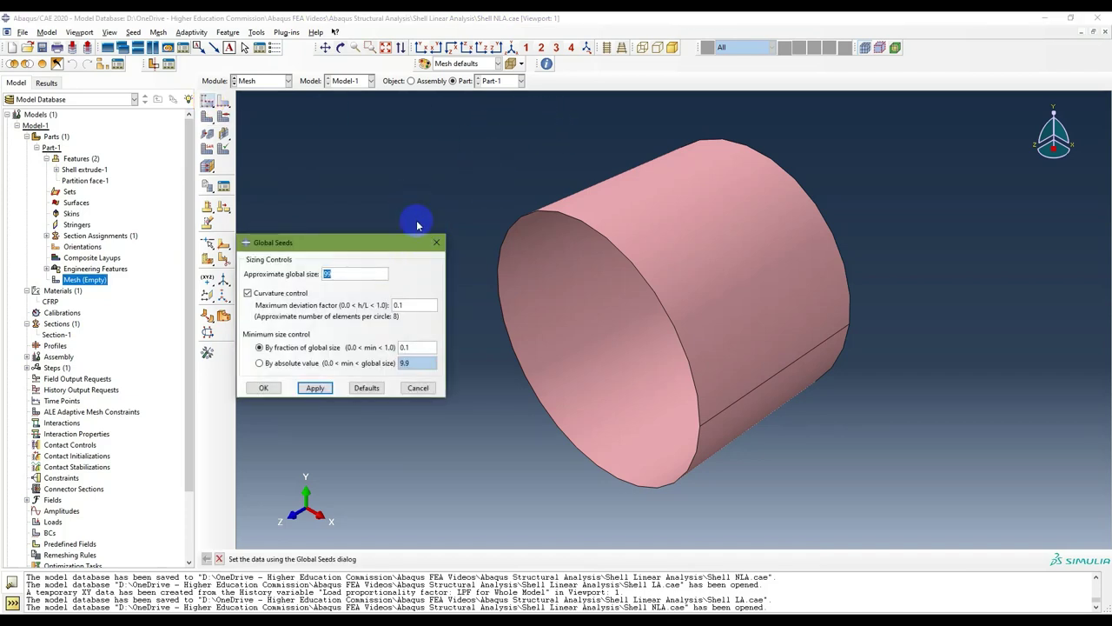
click(339, 275)
drag(339, 275, 301, 291)
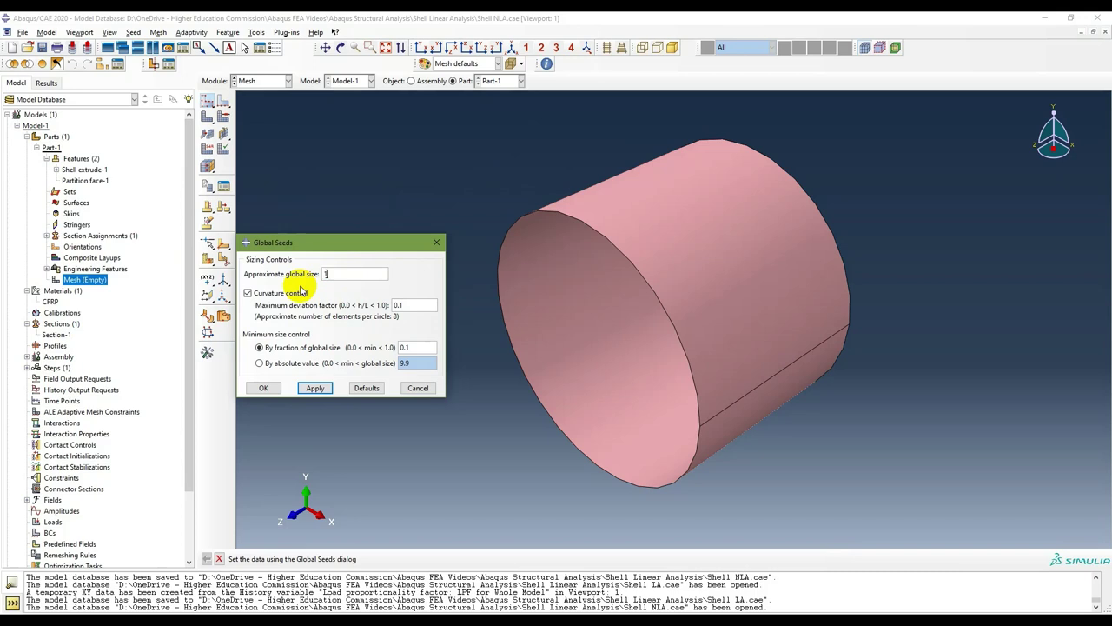
text(10)
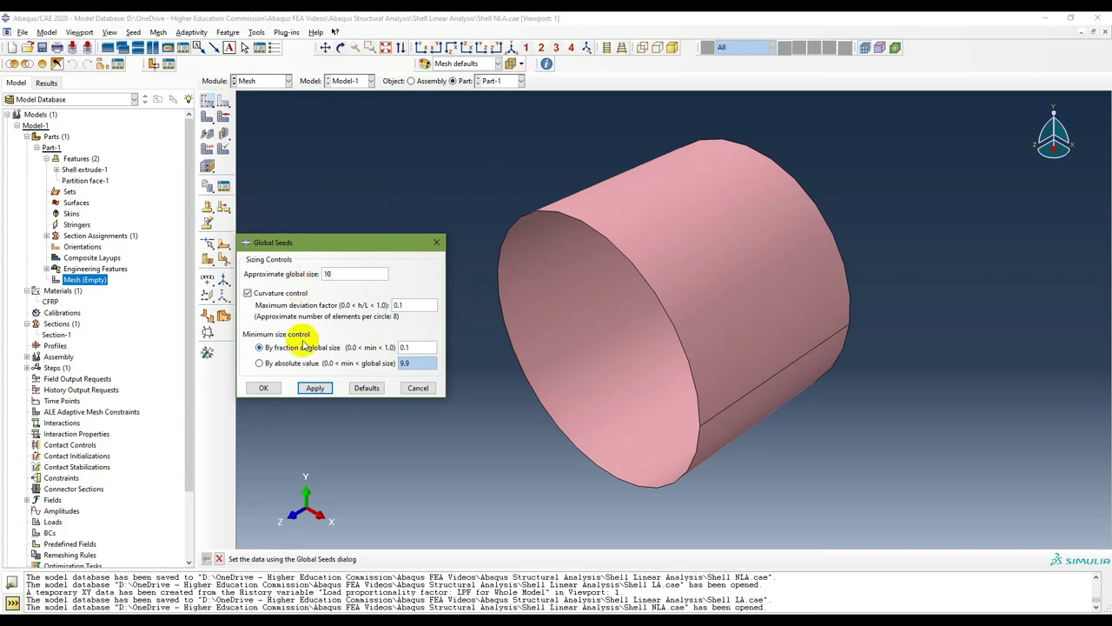
click(315, 387)
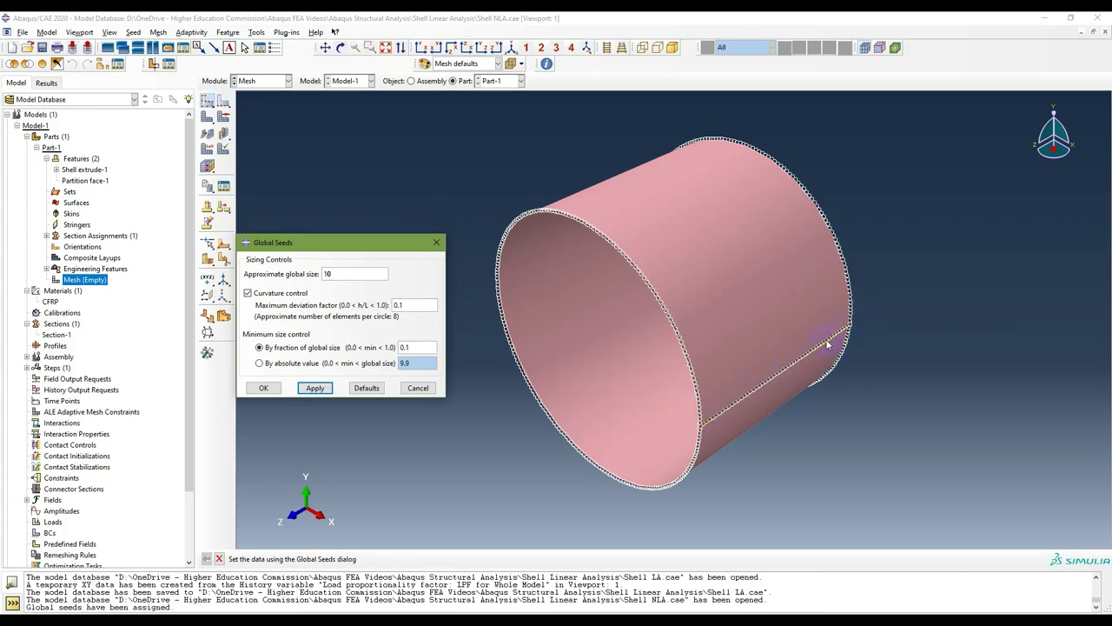
click(700, 423)
click(643, 464)
click(412, 402)
click(409, 388)
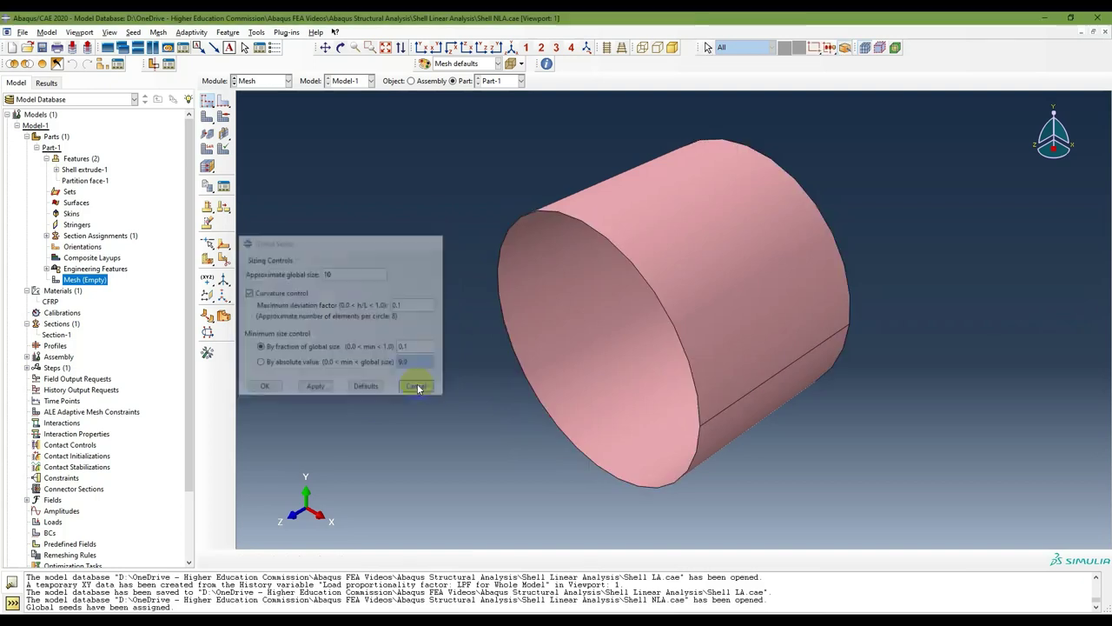
click(225, 103)
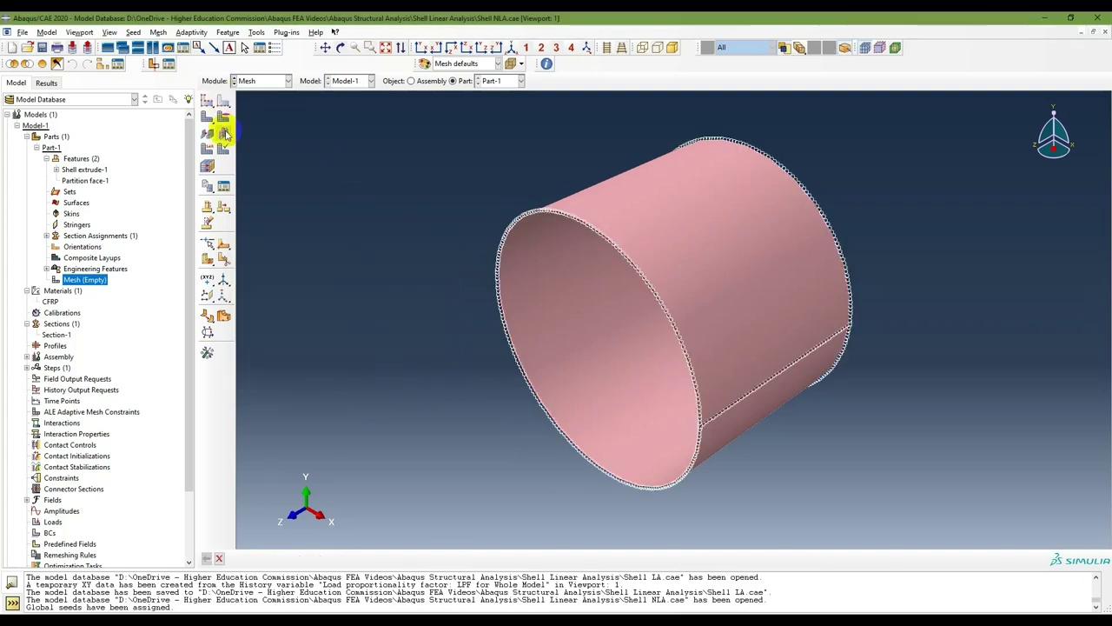
click(776, 371)
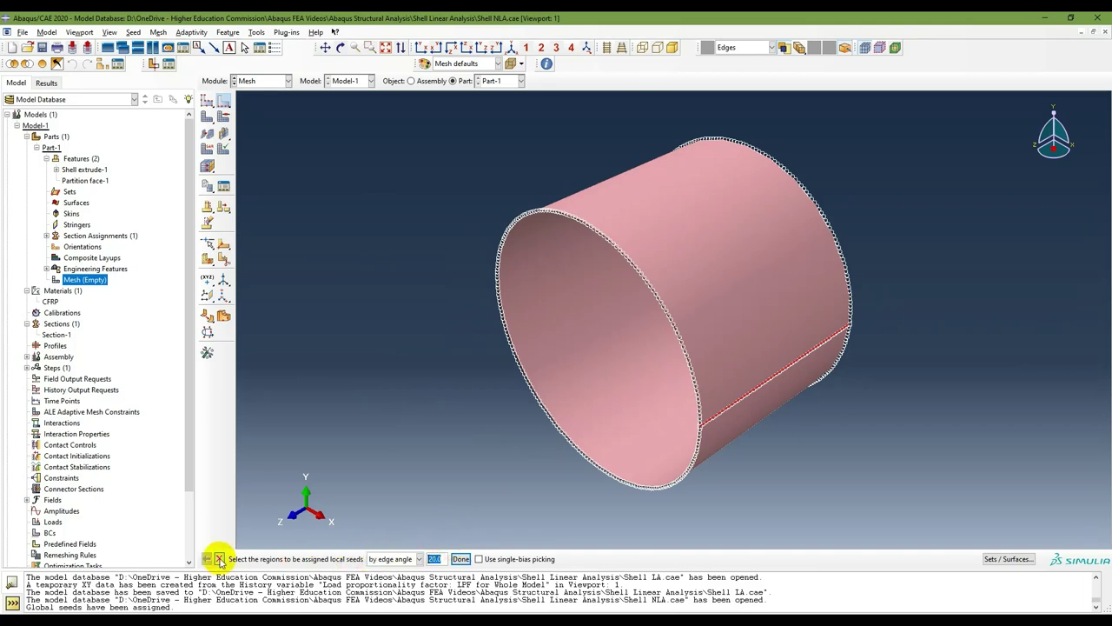
click(219, 559)
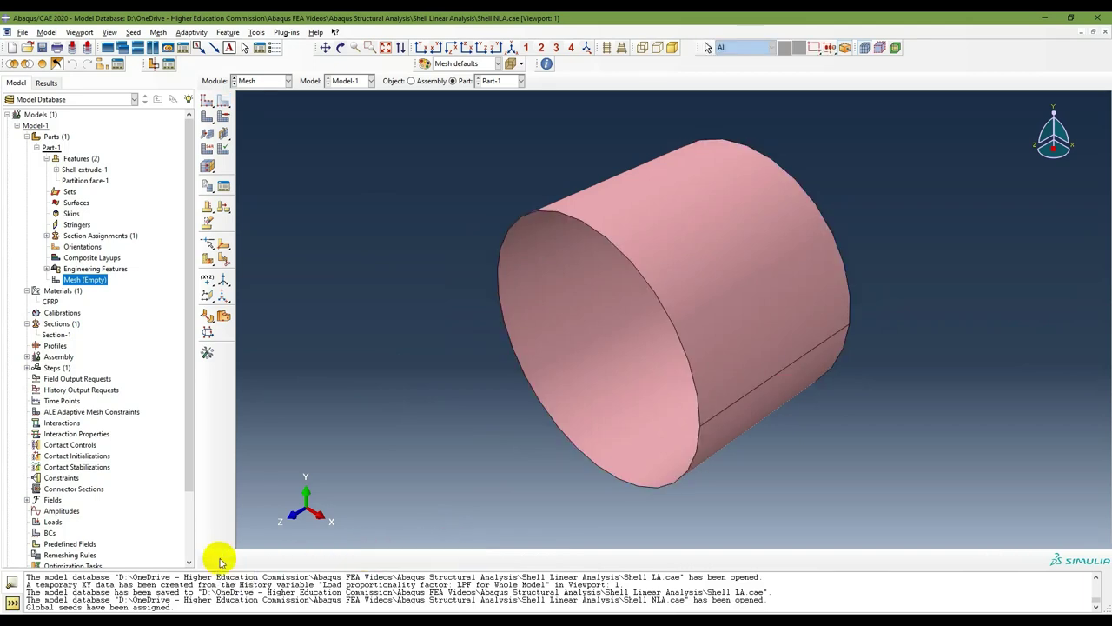
Step: Seed the longitudinal partition edge of the cylinder by number with 52 elements and no bias
click(224, 103)
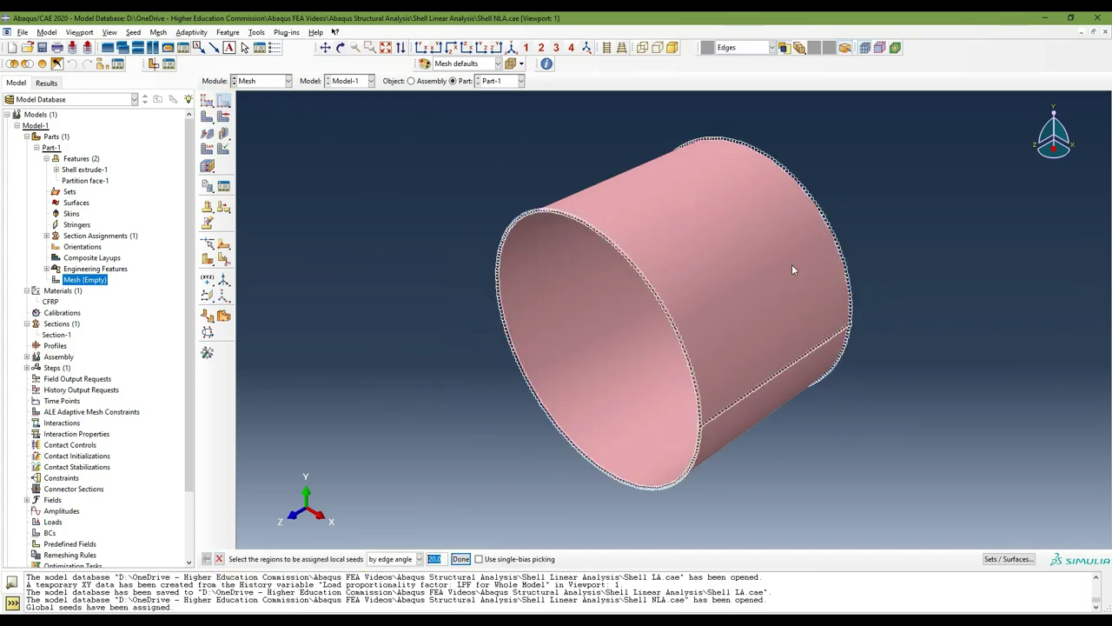
click(766, 378)
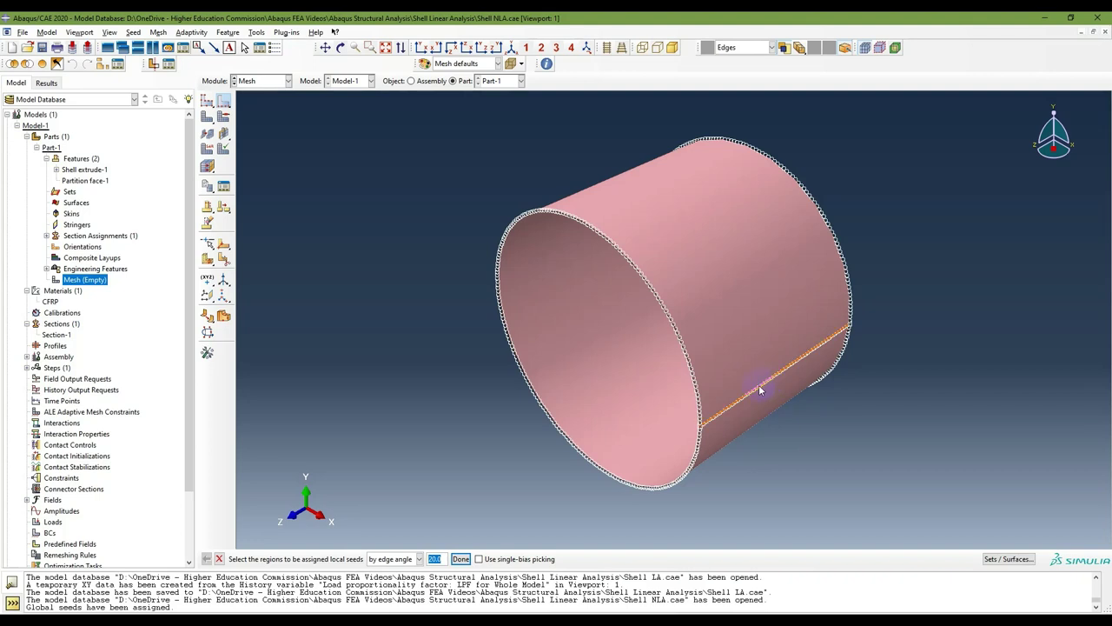
click(461, 559)
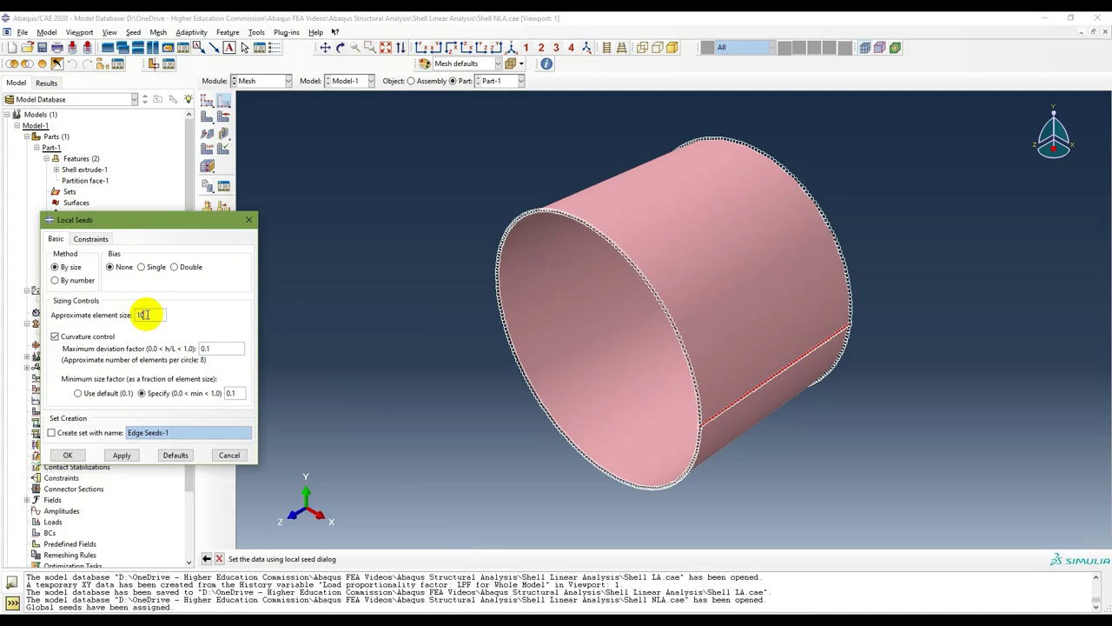
click(63, 280)
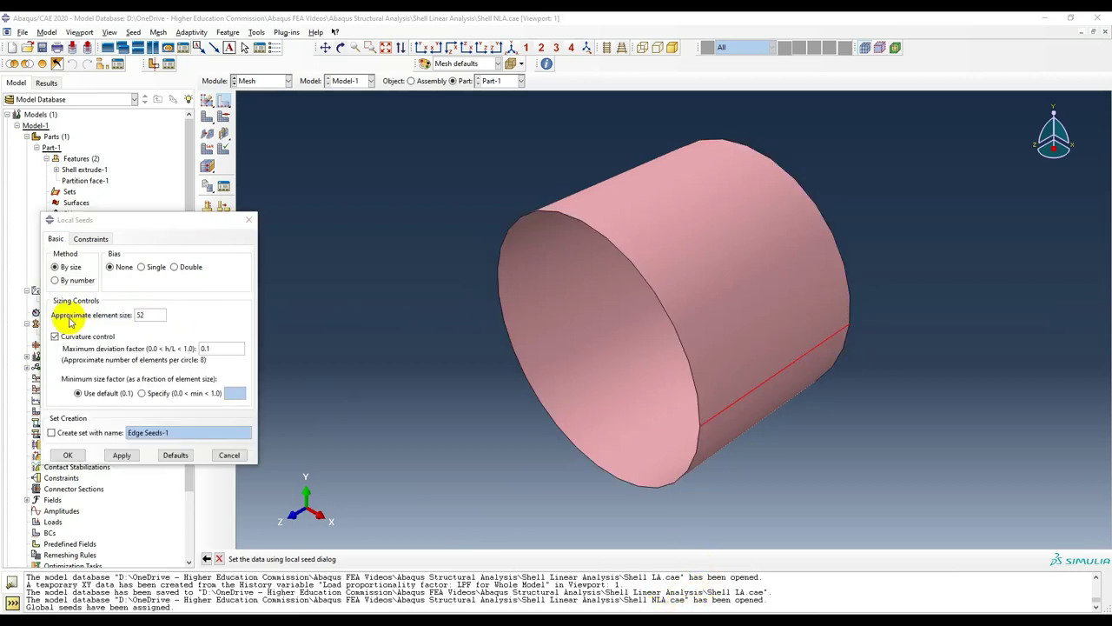
click(56, 280)
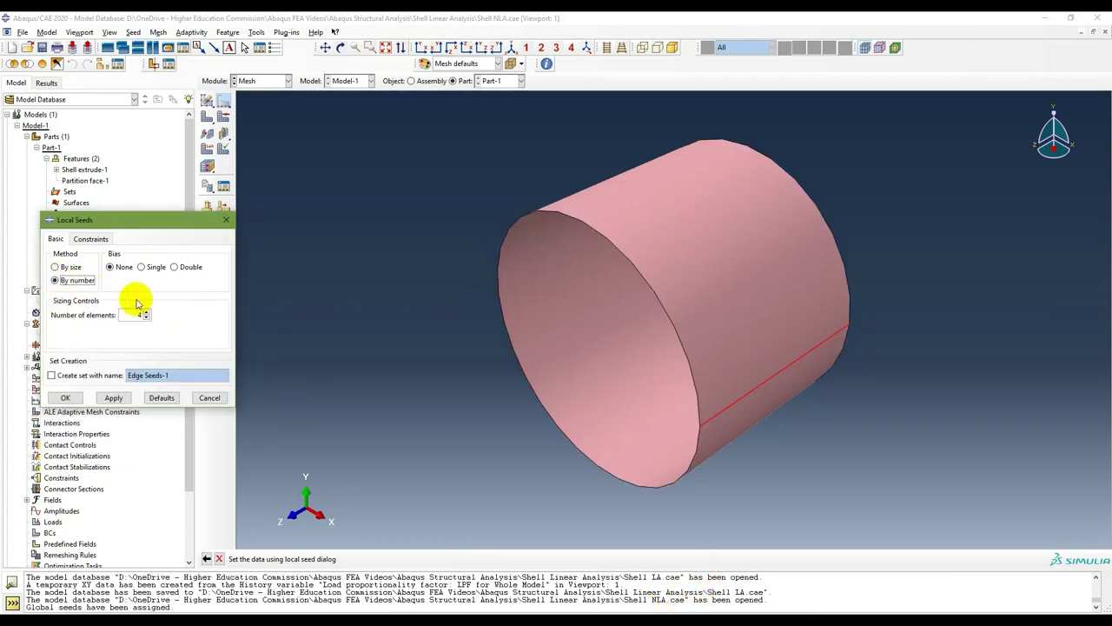
double_click(143, 314)
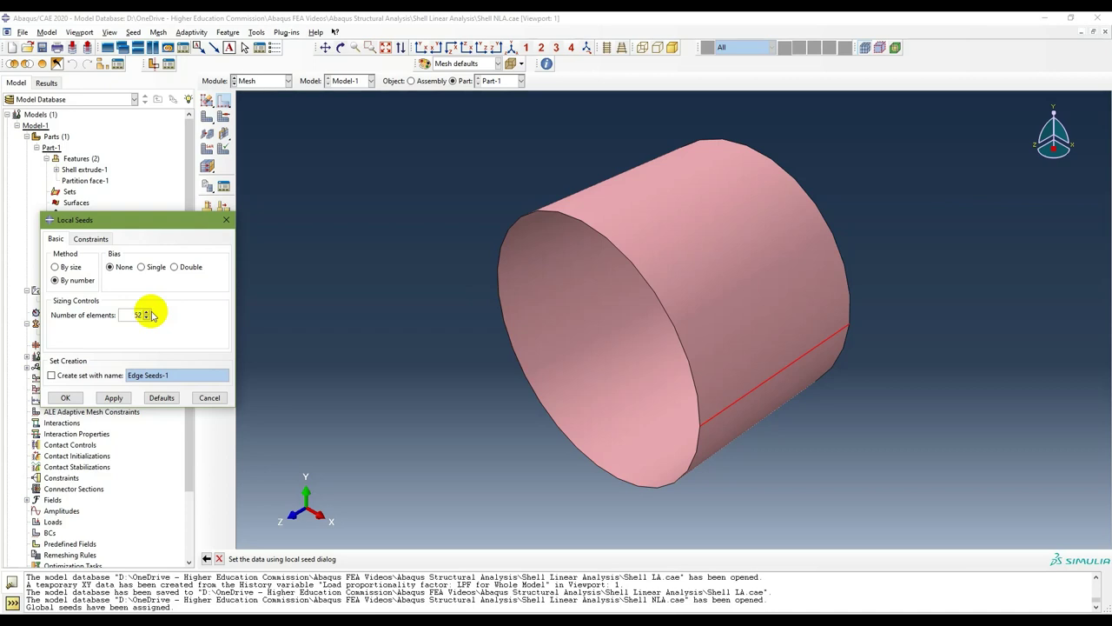
click(117, 401)
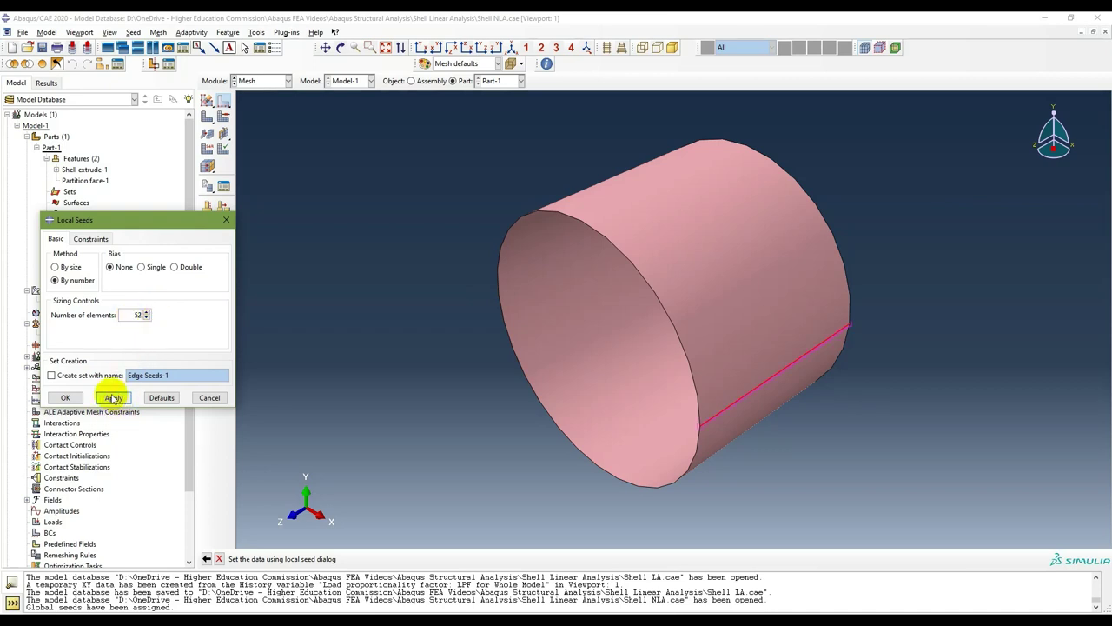
click(64, 397)
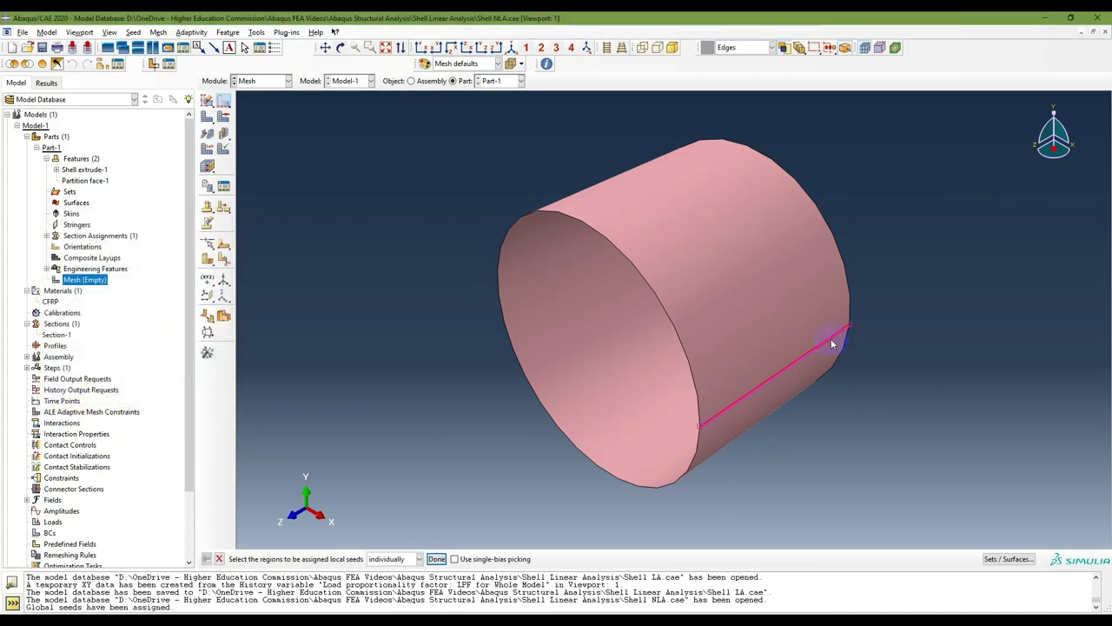
Step: Seed both circular end edges of the cylinder by number with 220 elements each and finish the edge seeding
click(695, 427)
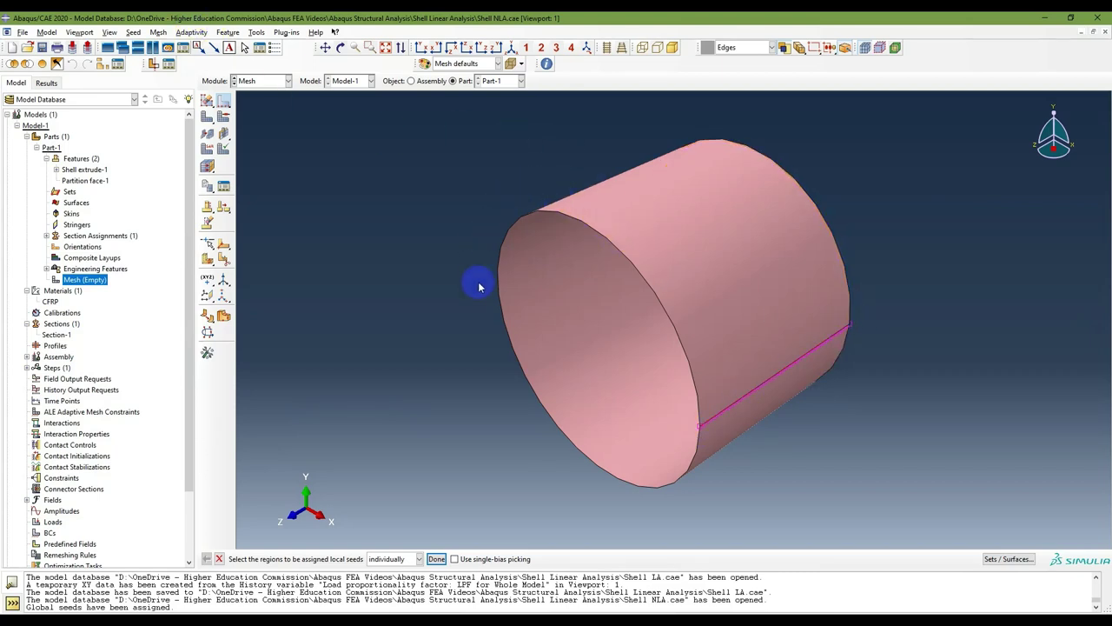
click(641, 437)
click(194, 82)
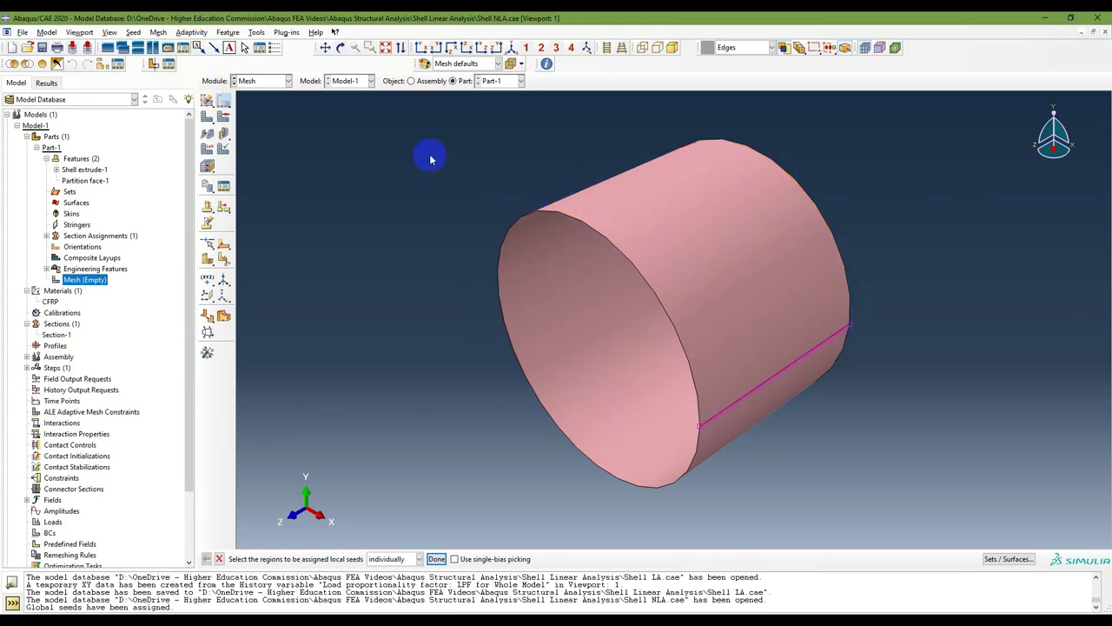
click(663, 348)
click(678, 335)
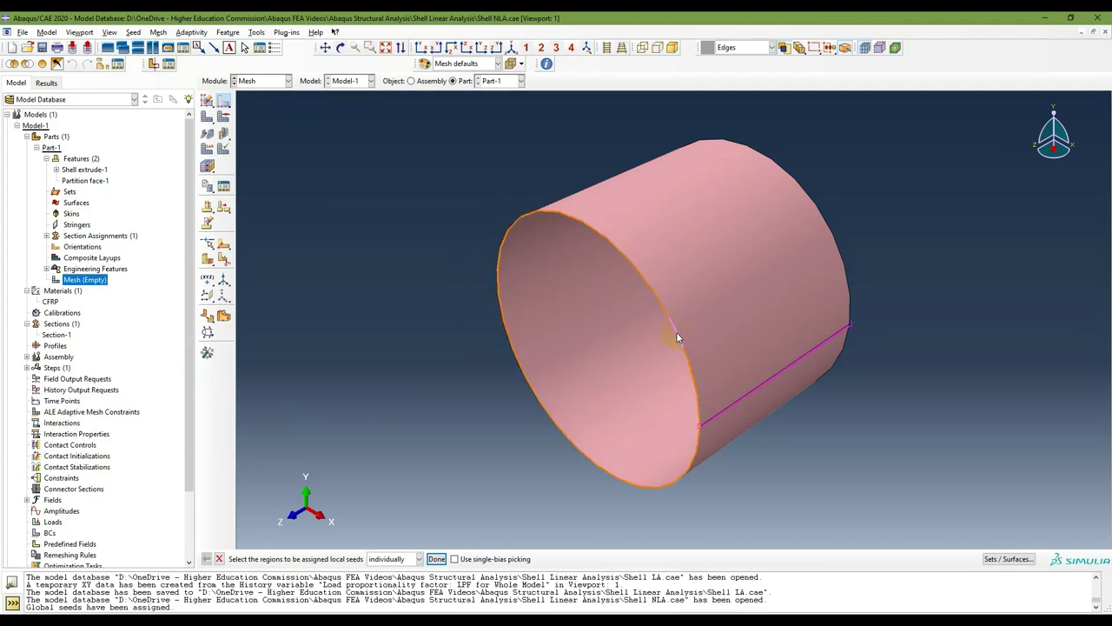
shift+click(845, 263)
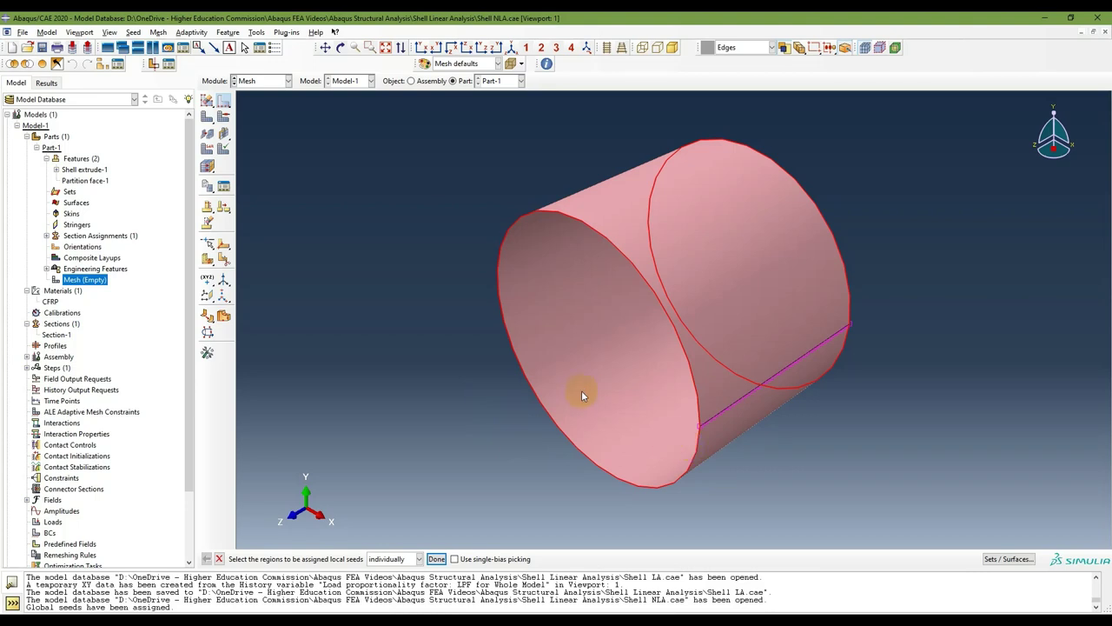
click(436, 559)
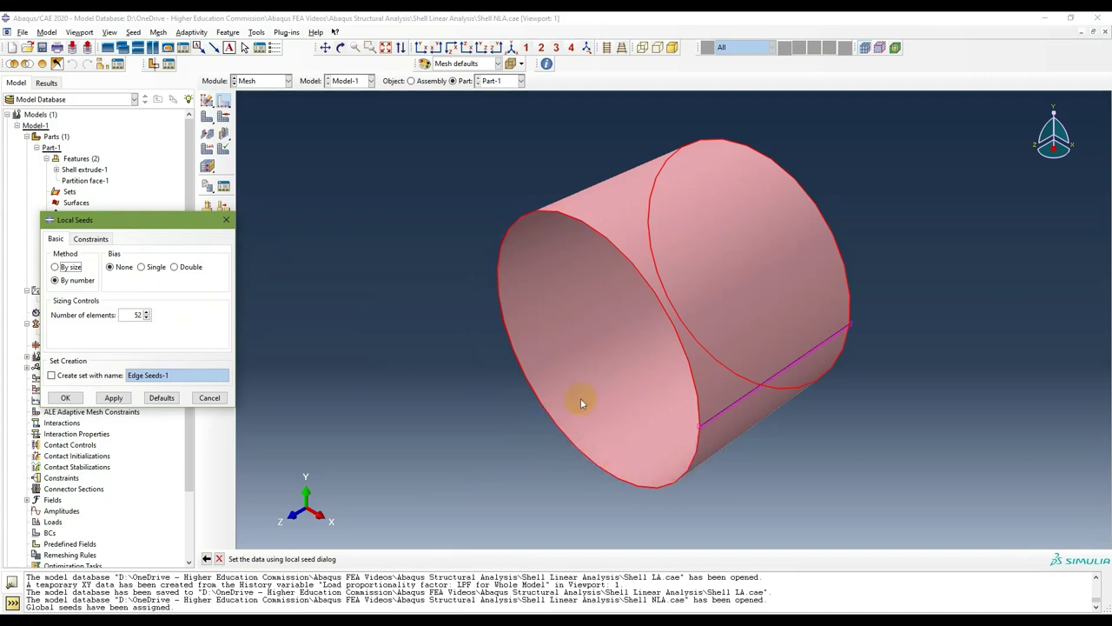
click(141, 314)
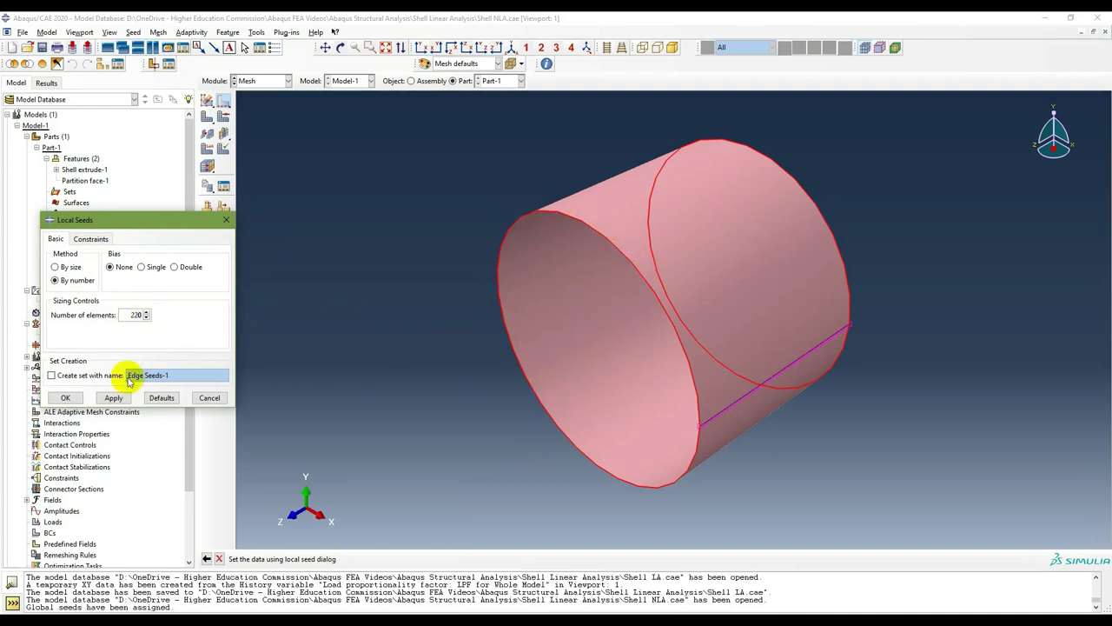
click(110, 399)
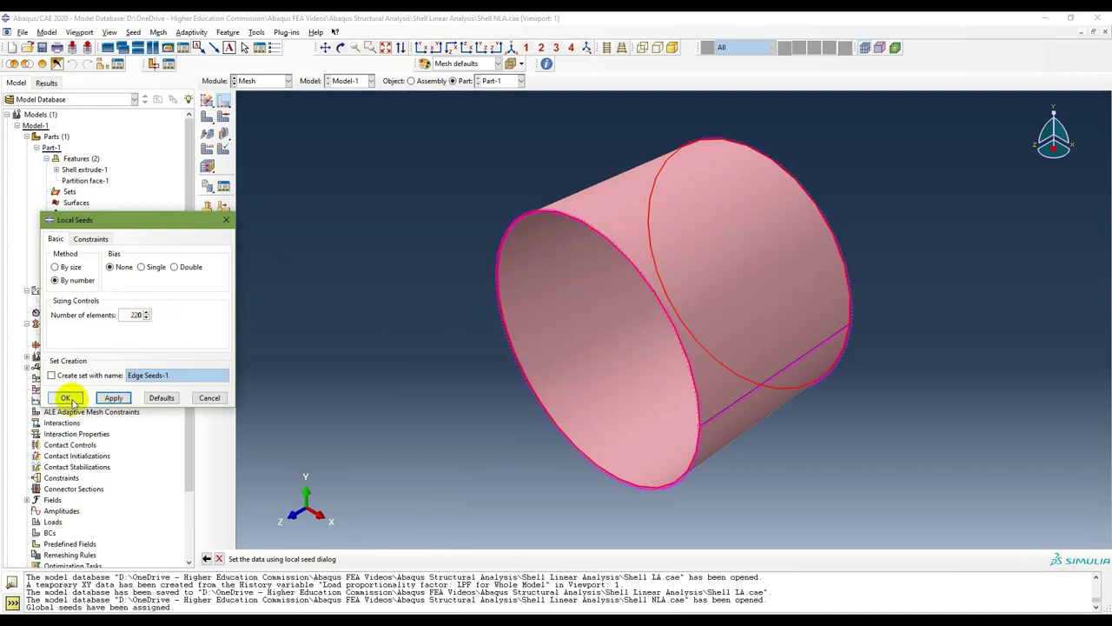
click(66, 399)
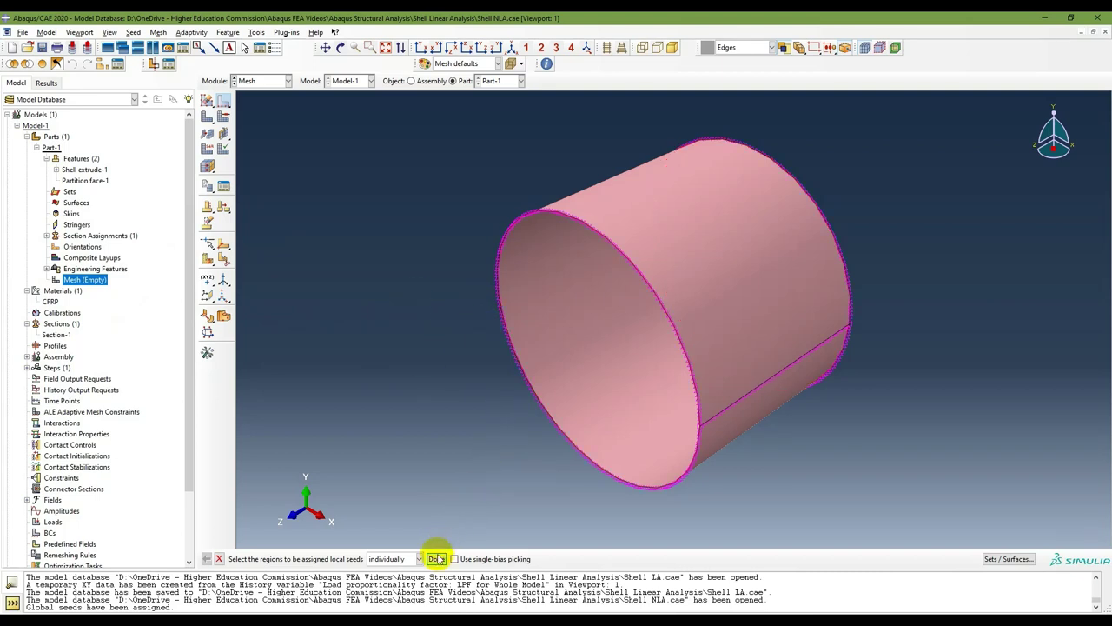
click(437, 559)
Step: Accept quad-dominated, free, advancing-front mesh controls for the shell and generate the mesh on Part-1
click(223, 118)
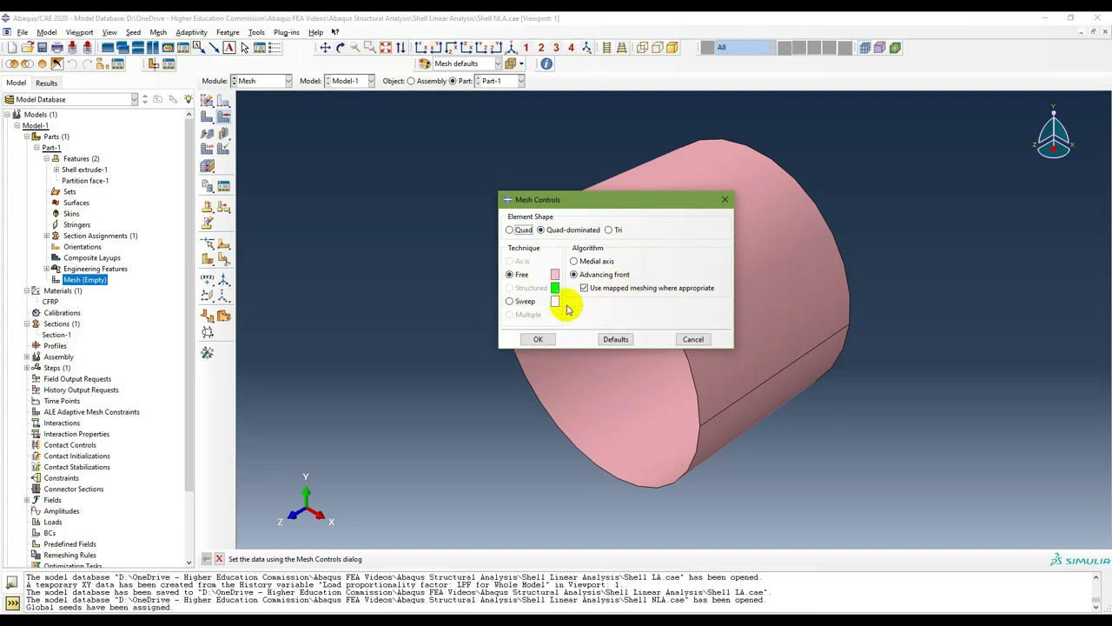
click(534, 339)
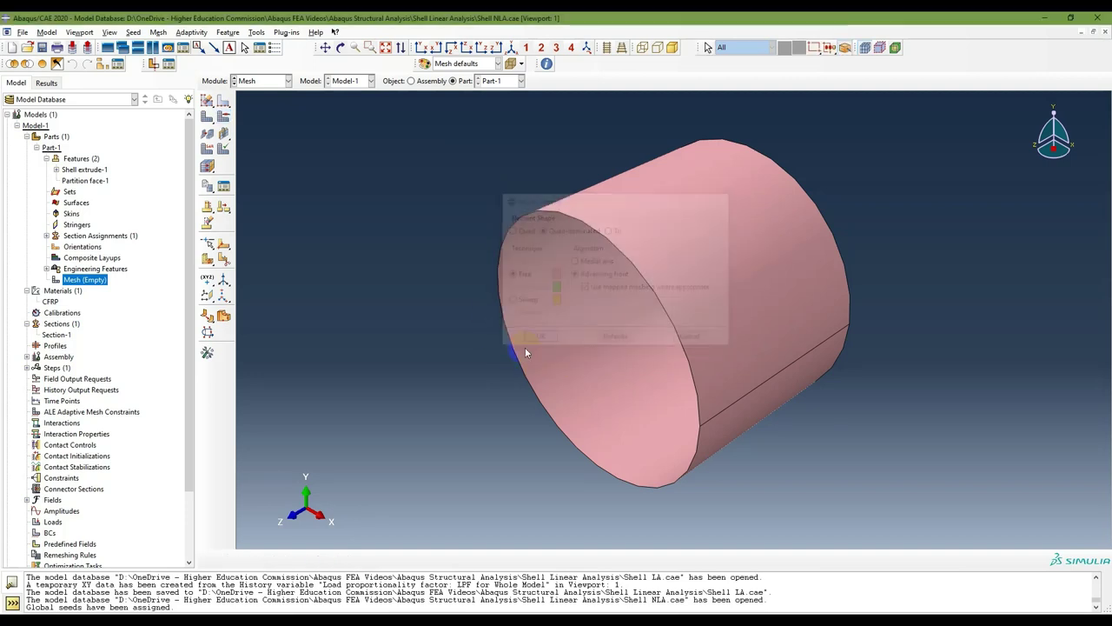
click(207, 117)
click(303, 559)
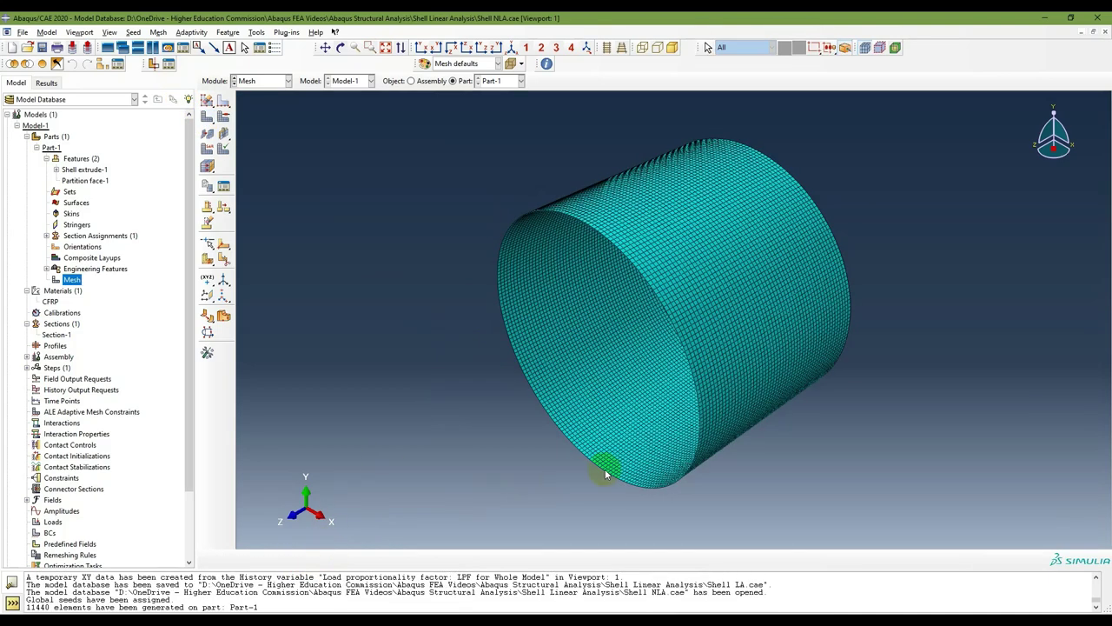
Step: Assign the Standard linear Shell element type S4R with reduced integration and finite membrane strains to the meshed cylinder
click(483, 48)
scroll(674, 367, down, 10)
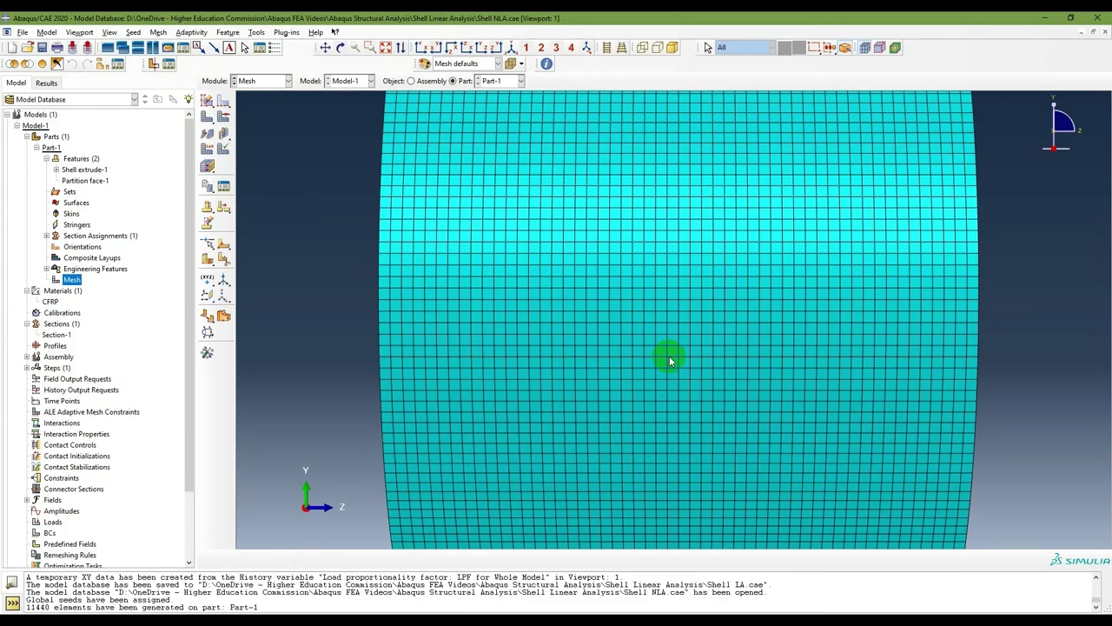
scroll(635, 199, down, 3)
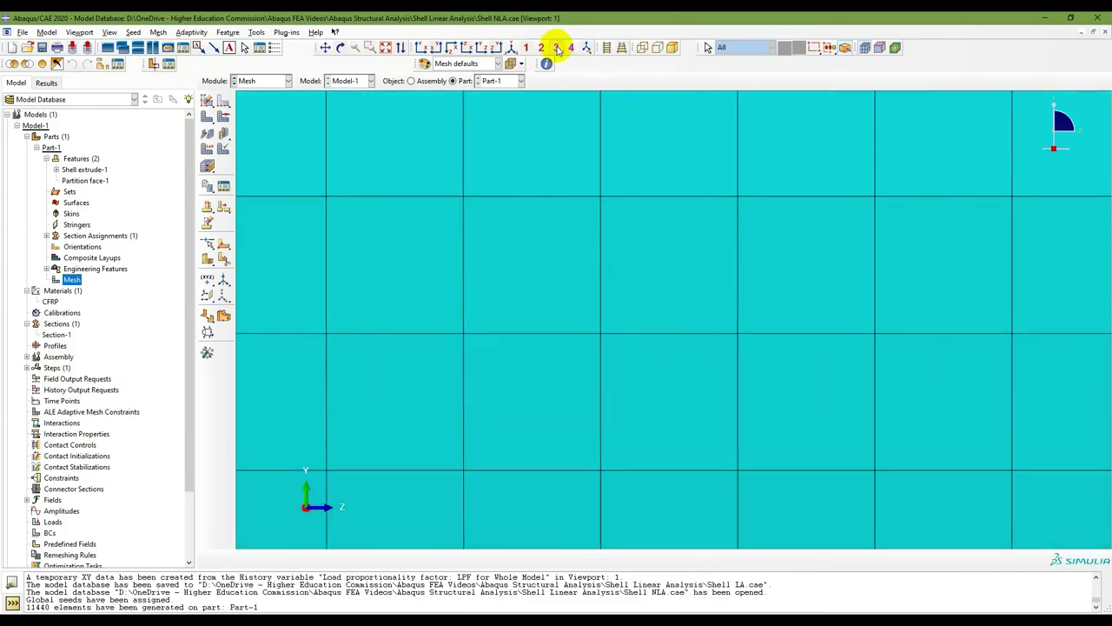
click(512, 47)
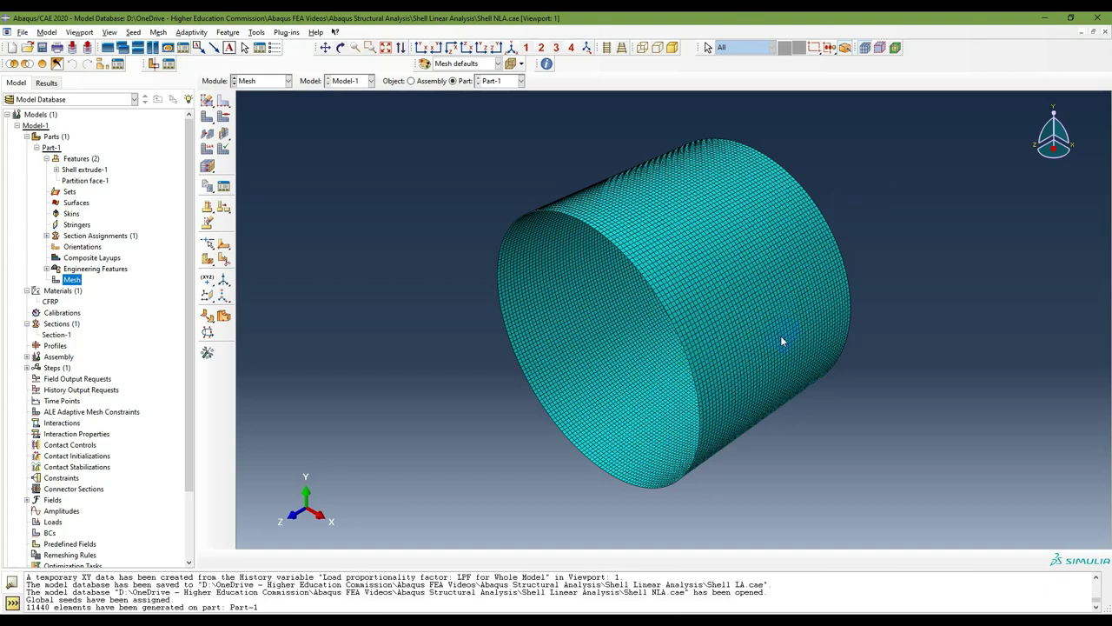
click(717, 224)
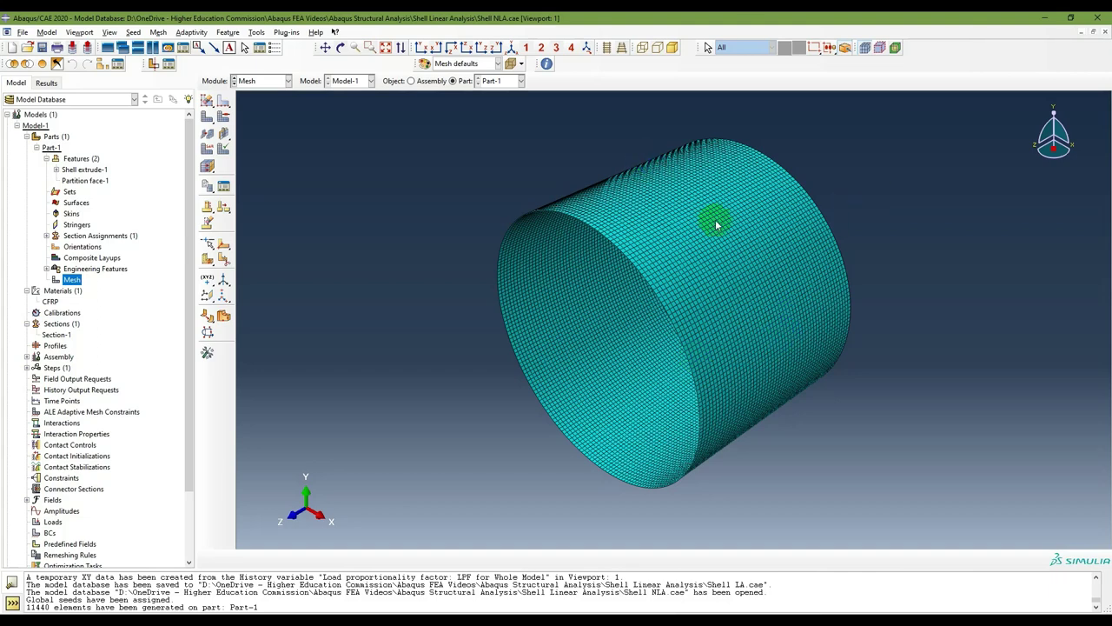
click(207, 150)
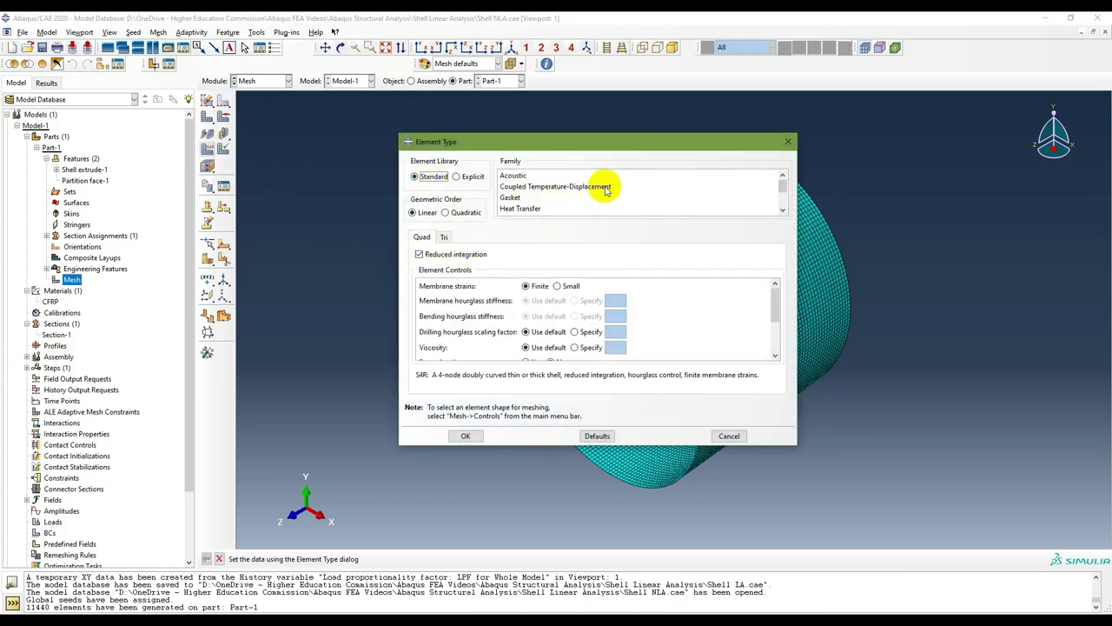
scroll(609, 189, down, 1)
scroll(606, 190, down, 1)
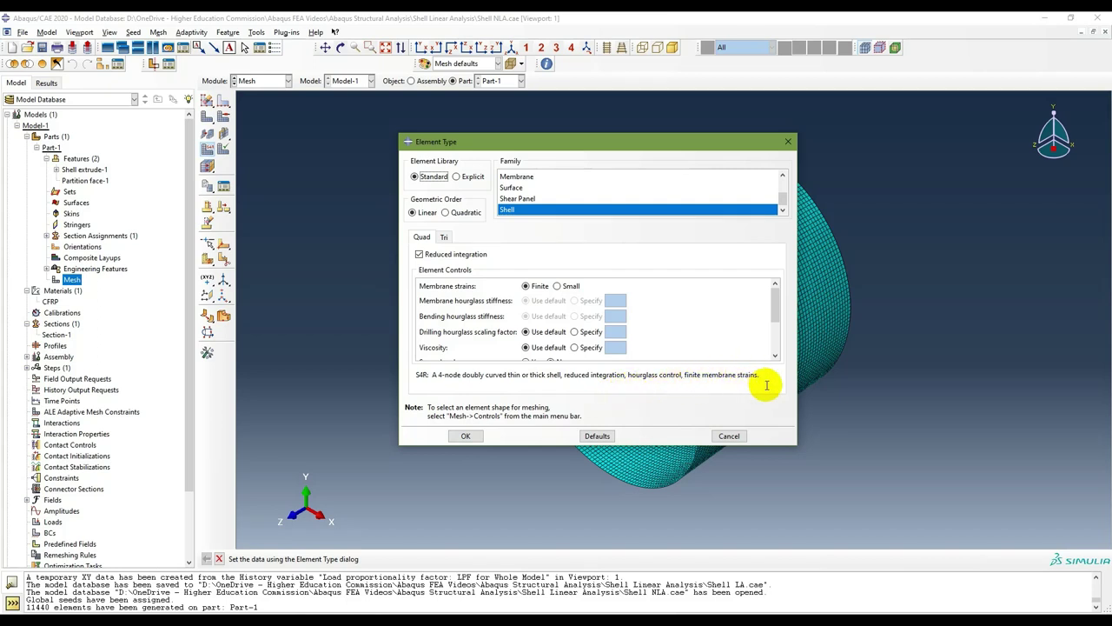
click(466, 436)
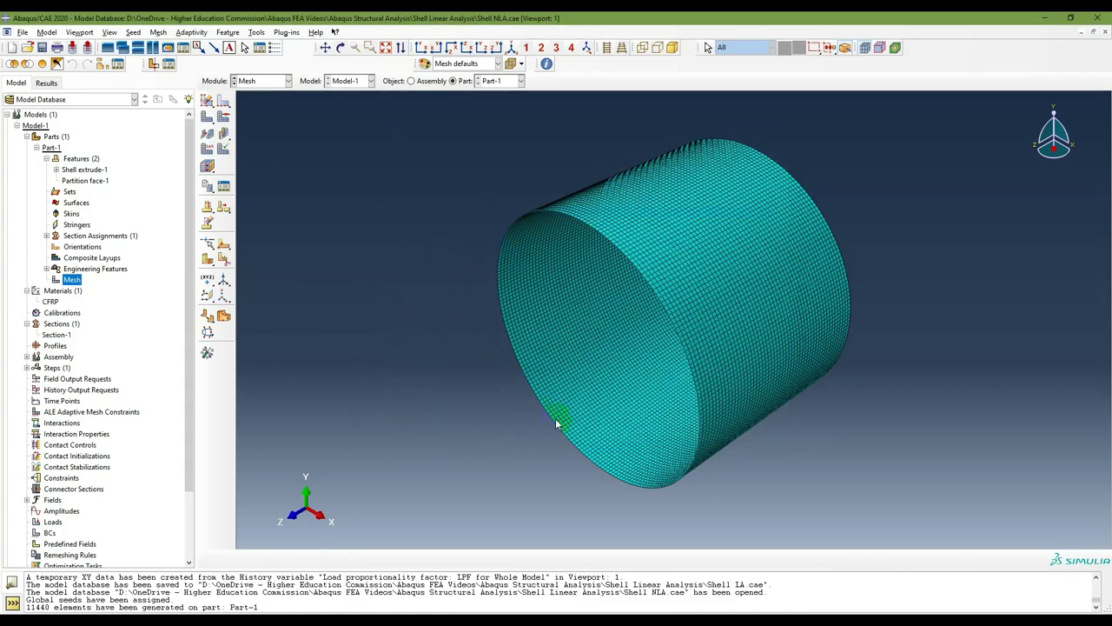
Step: Check the assembly stage on the PowerPoint slide, return to Abaqus and switch to the Assembly module
key(alt+Tab)
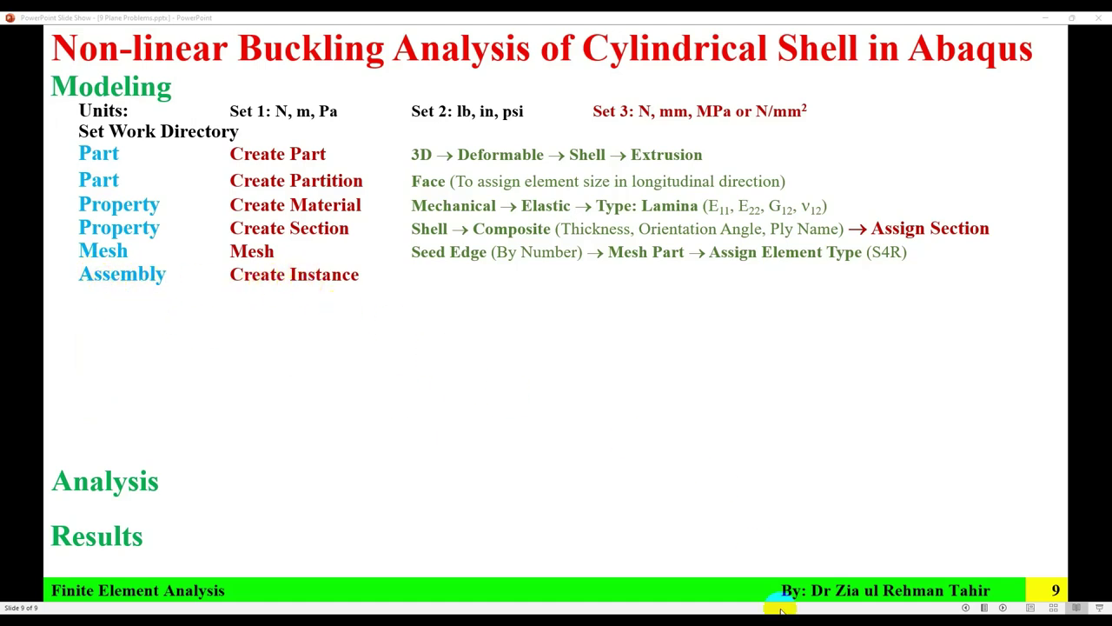
key(alt+Tab)
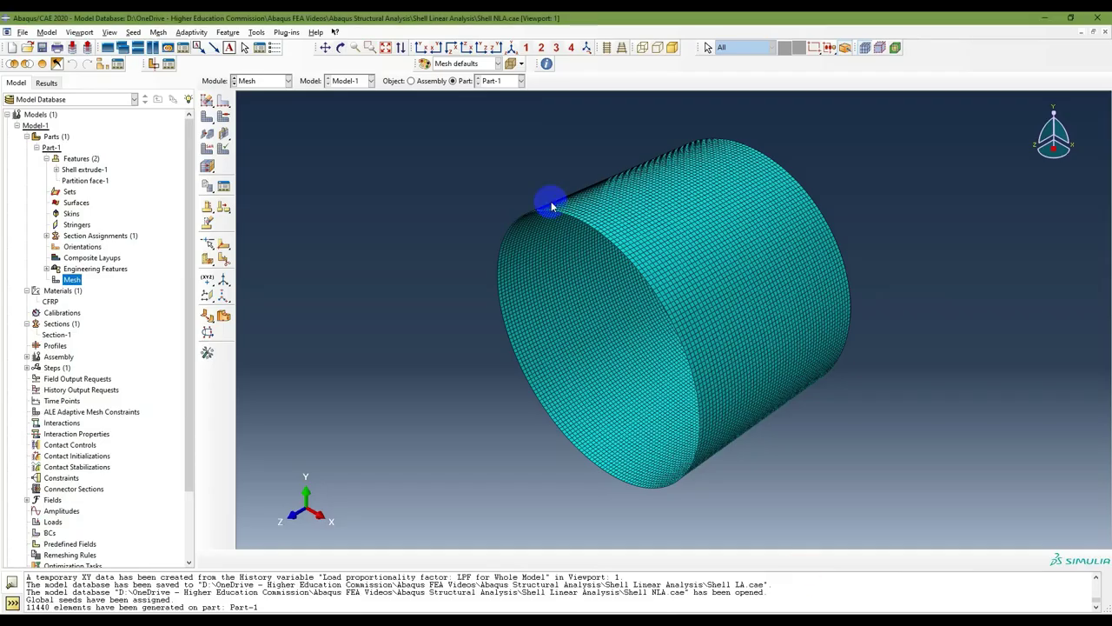
click(282, 80)
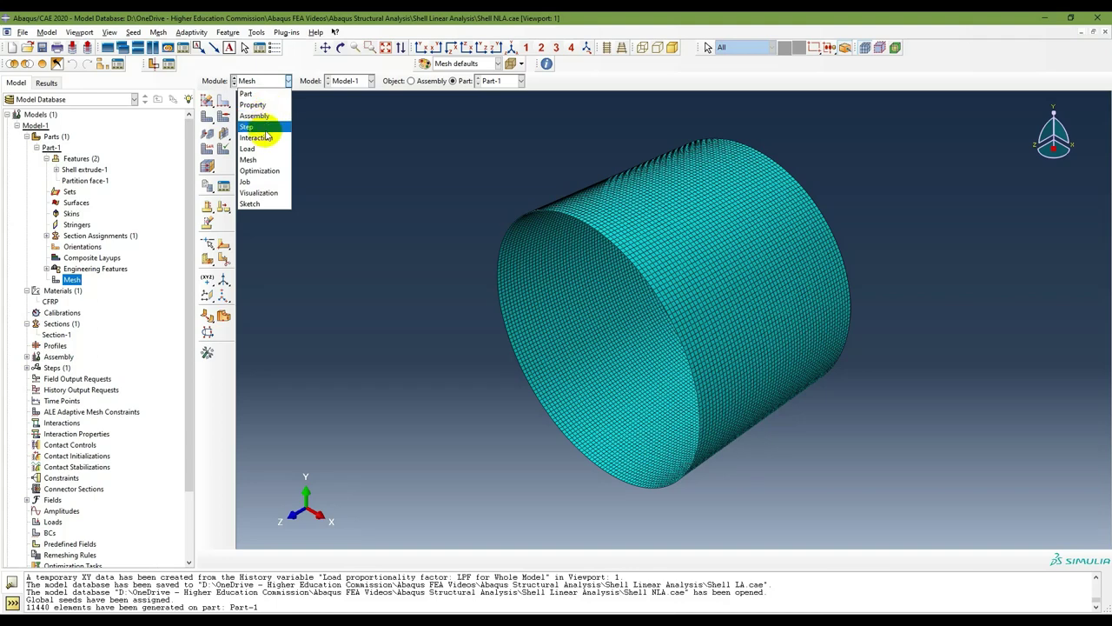
click(257, 115)
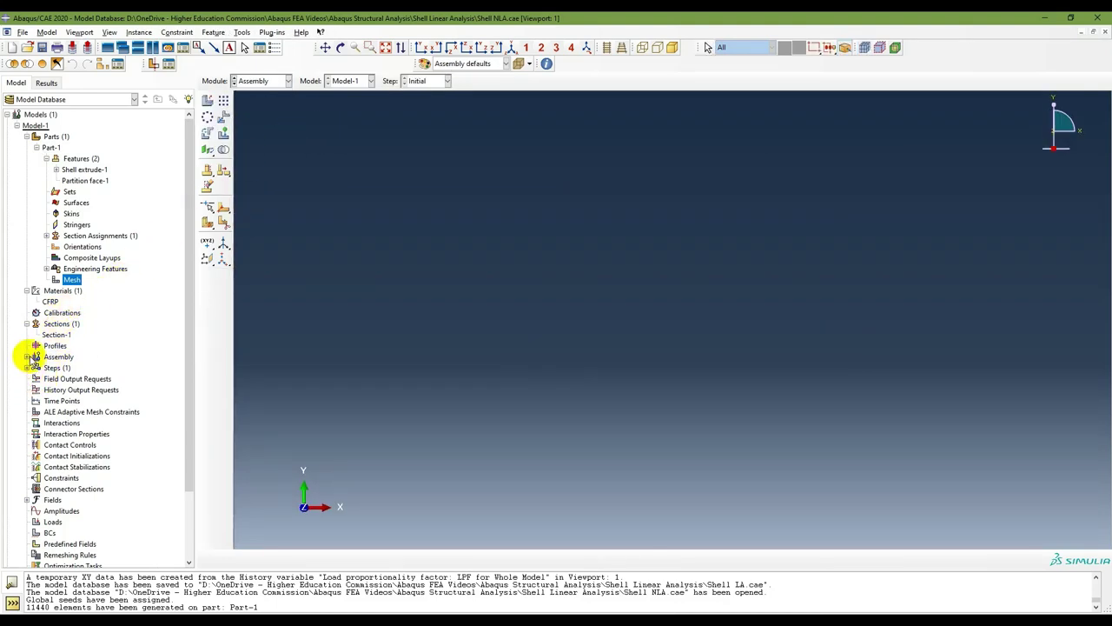
Step: Create a dependent instance of the meshed Part-1 in the assembly and select it in the model tree
click(27, 357)
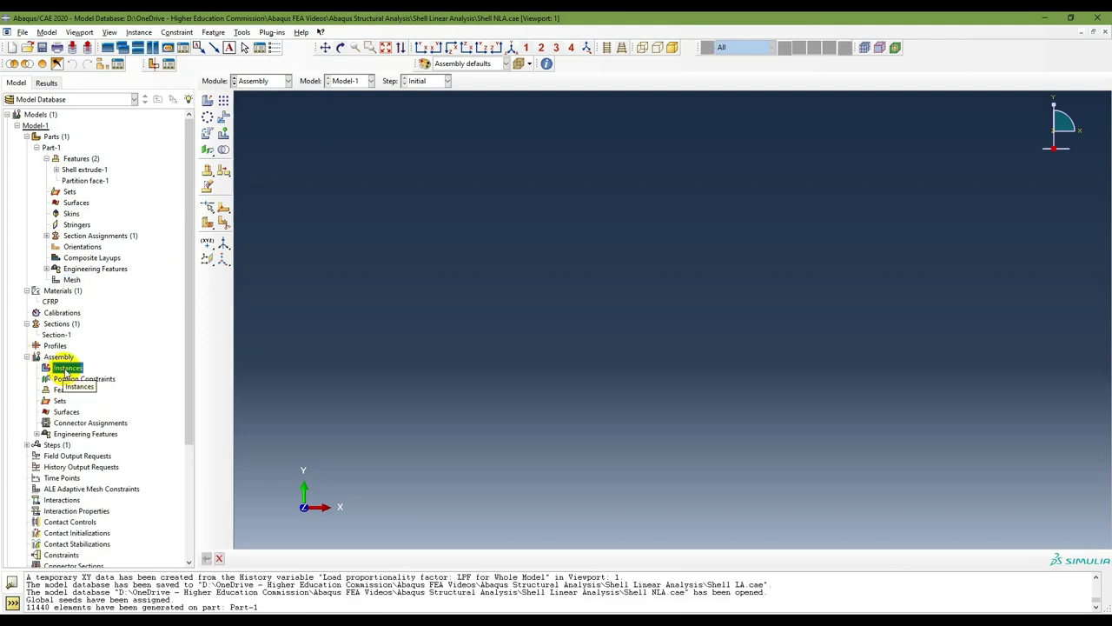
click(208, 103)
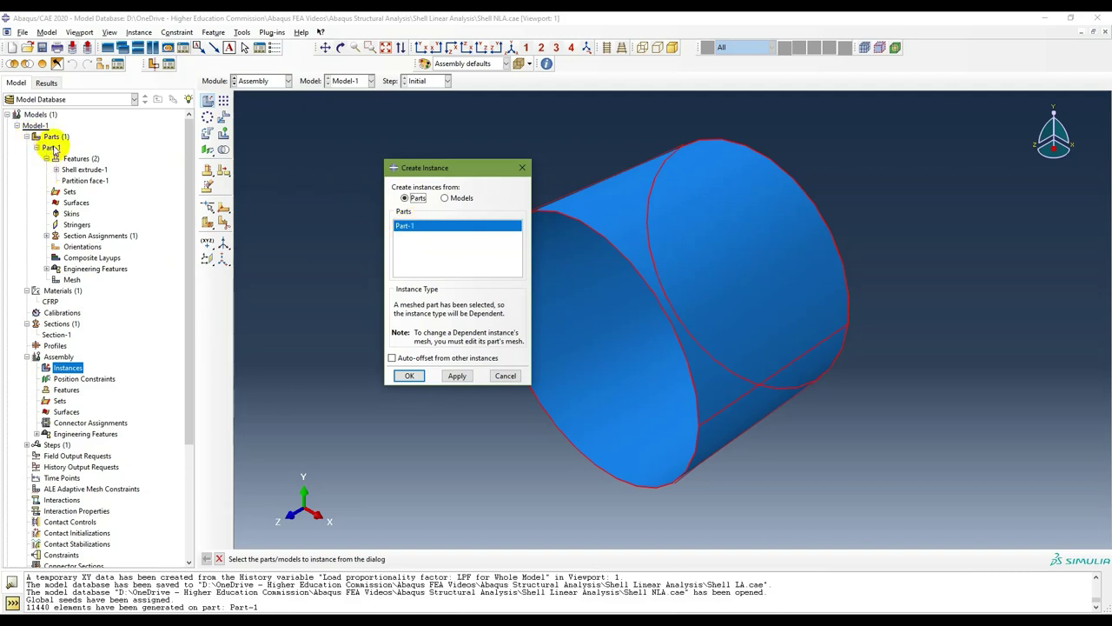
click(409, 375)
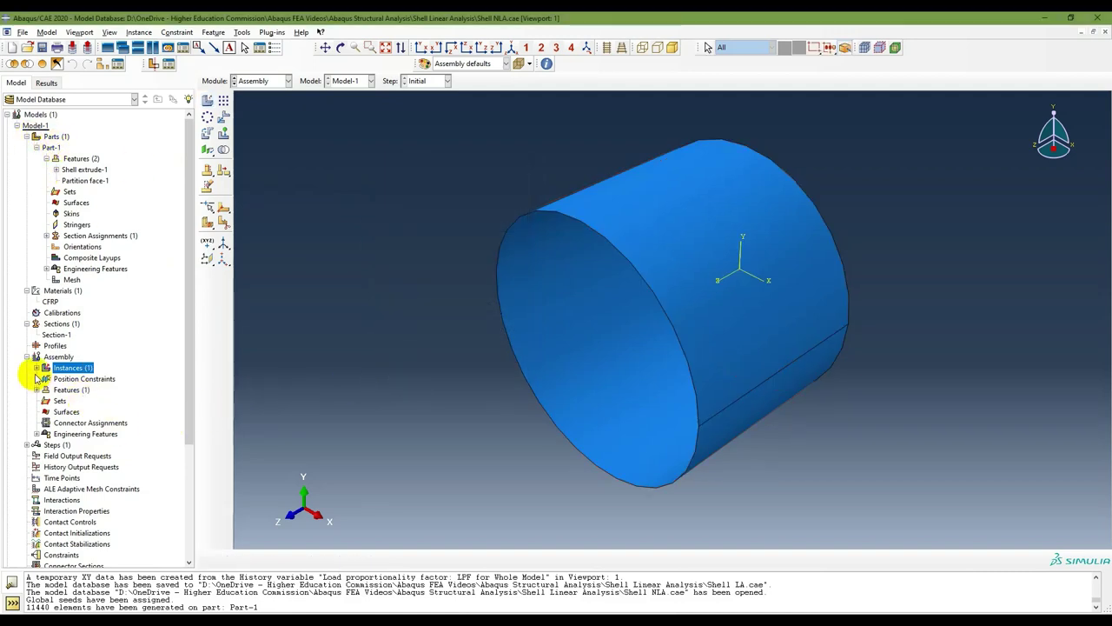
click(64, 380)
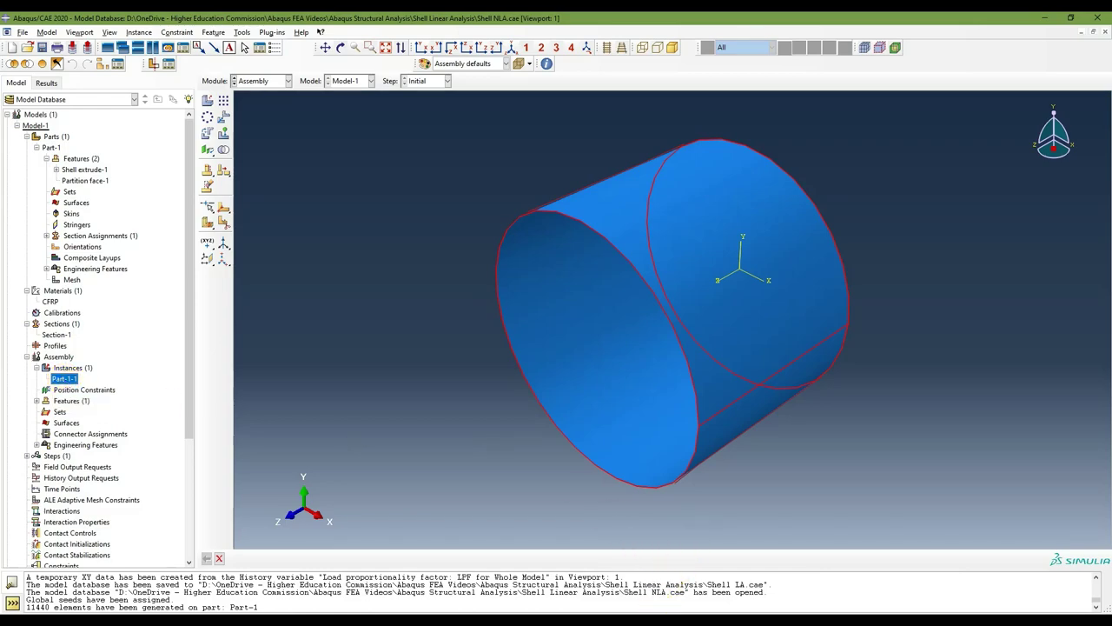
Step: Switch to the PowerPoint slide, reveal and read the step-creation stage, and return to Abaqus
key(alt+Tab)
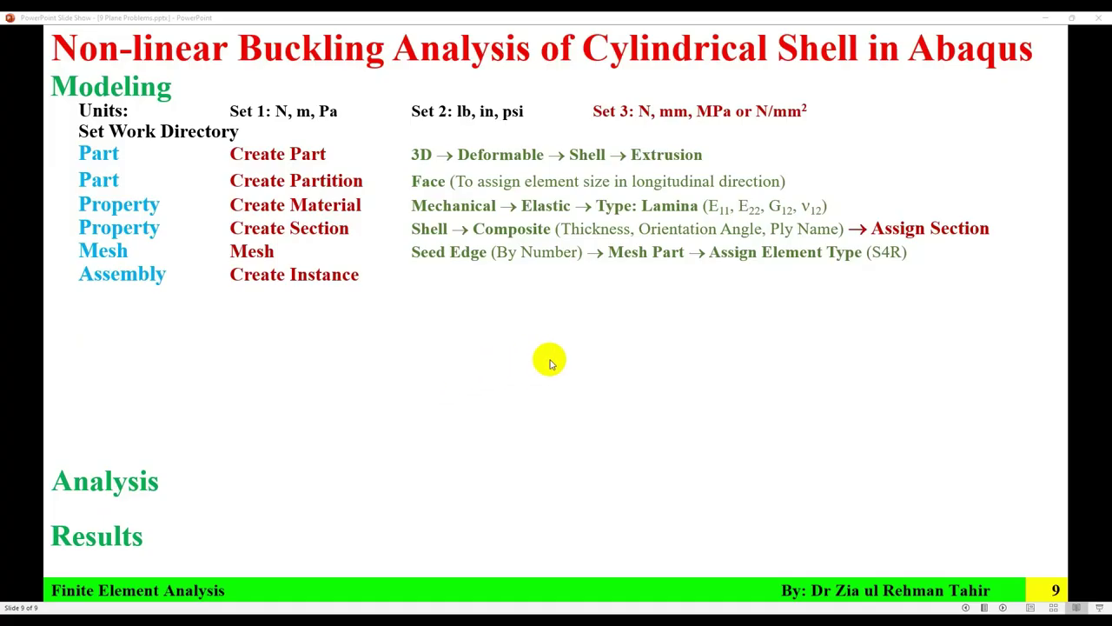
click(199, 314)
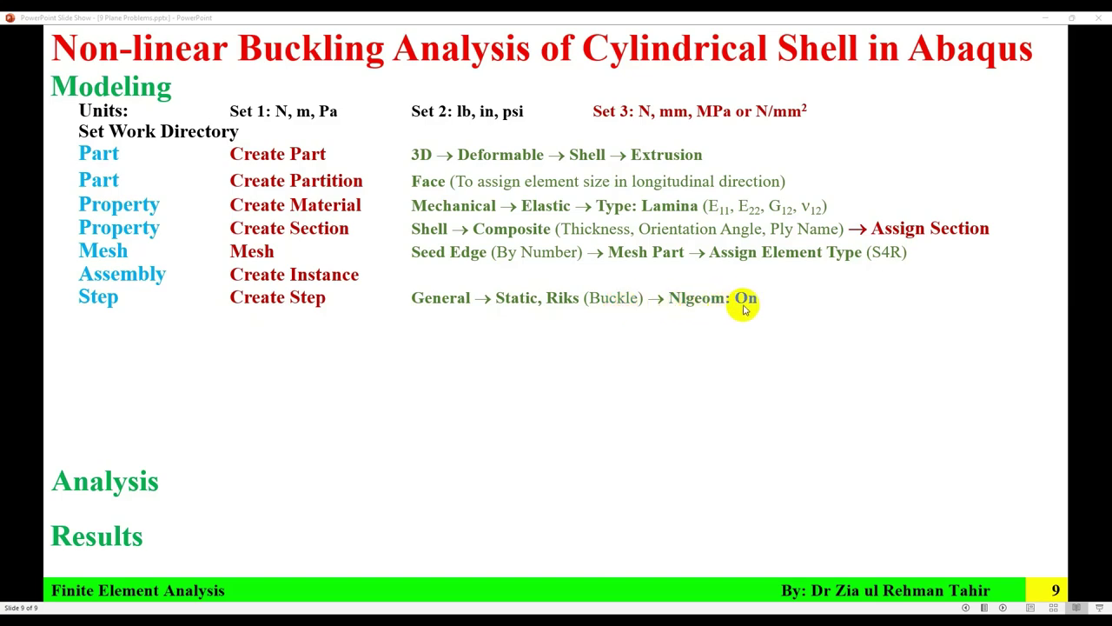
key(alt+Tab)
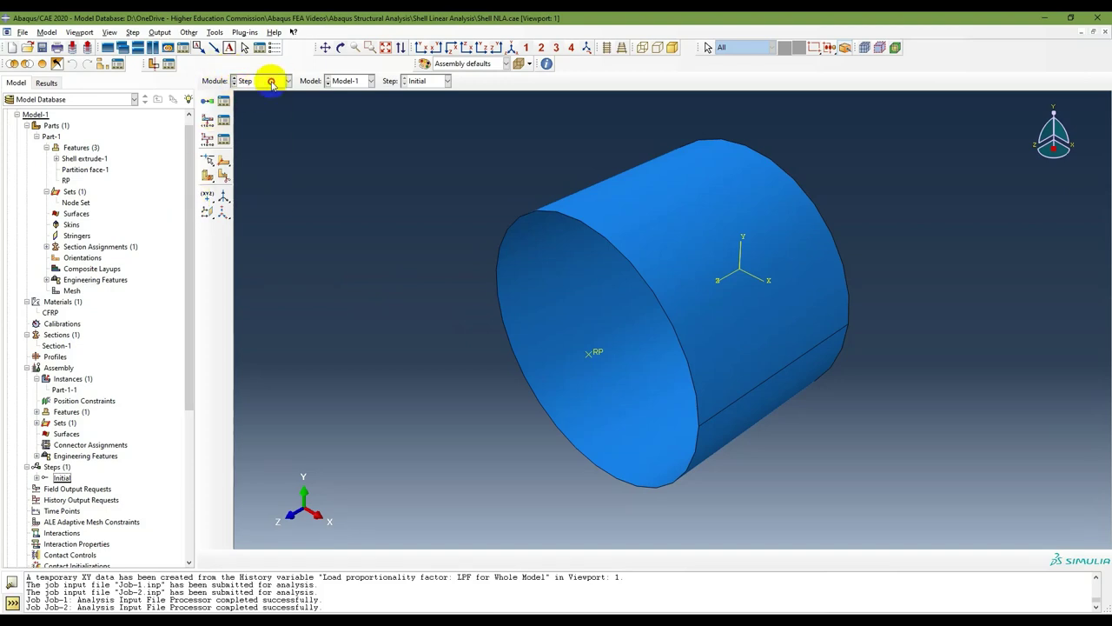
click(260, 81)
click(252, 149)
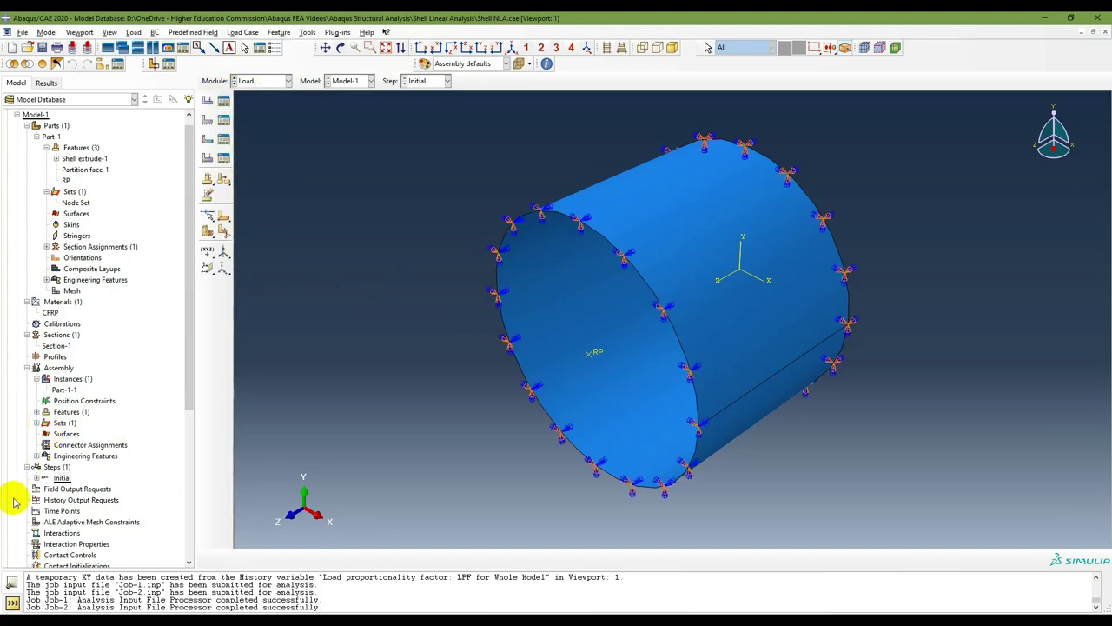
click(27, 466)
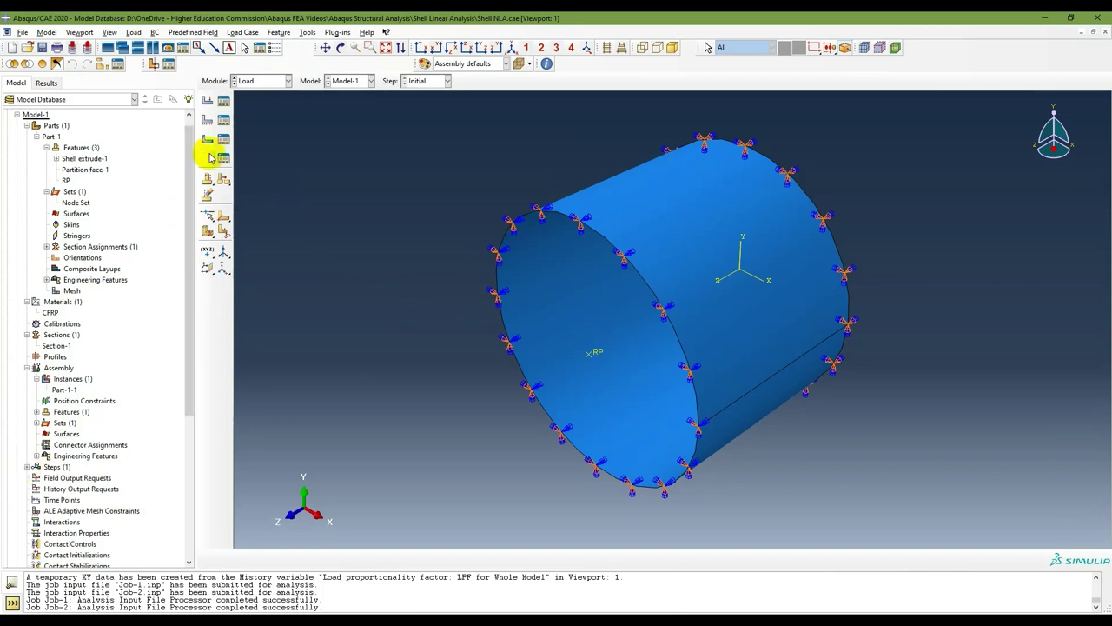
click(276, 81)
click(252, 127)
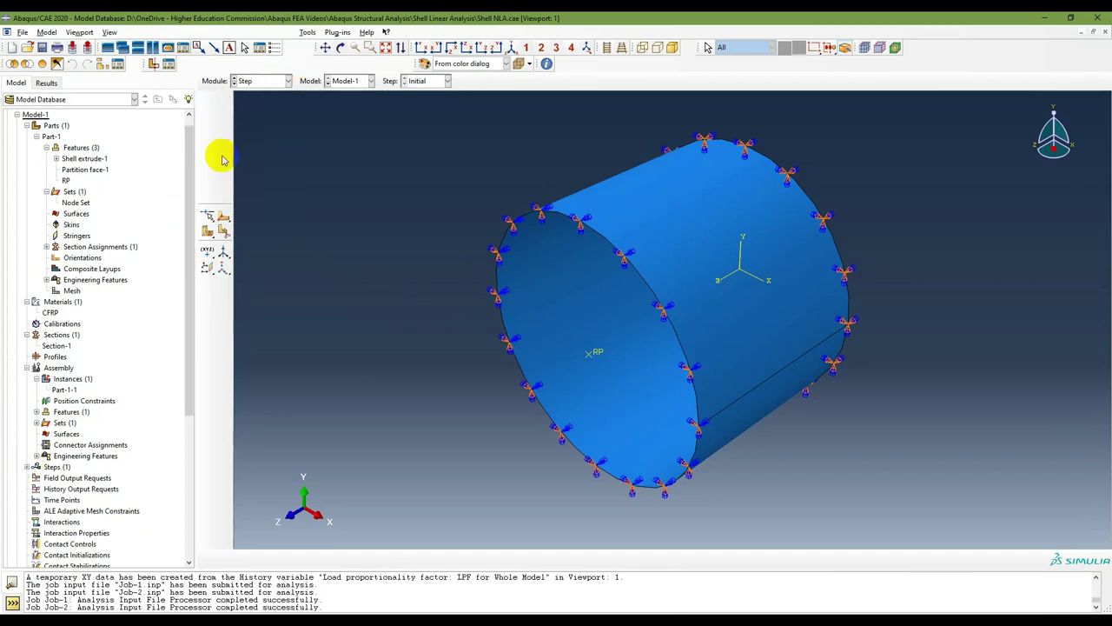
Step: Start a new analysis step after Initial with the General procedure type and choose Static, Riks
double_click(57, 467)
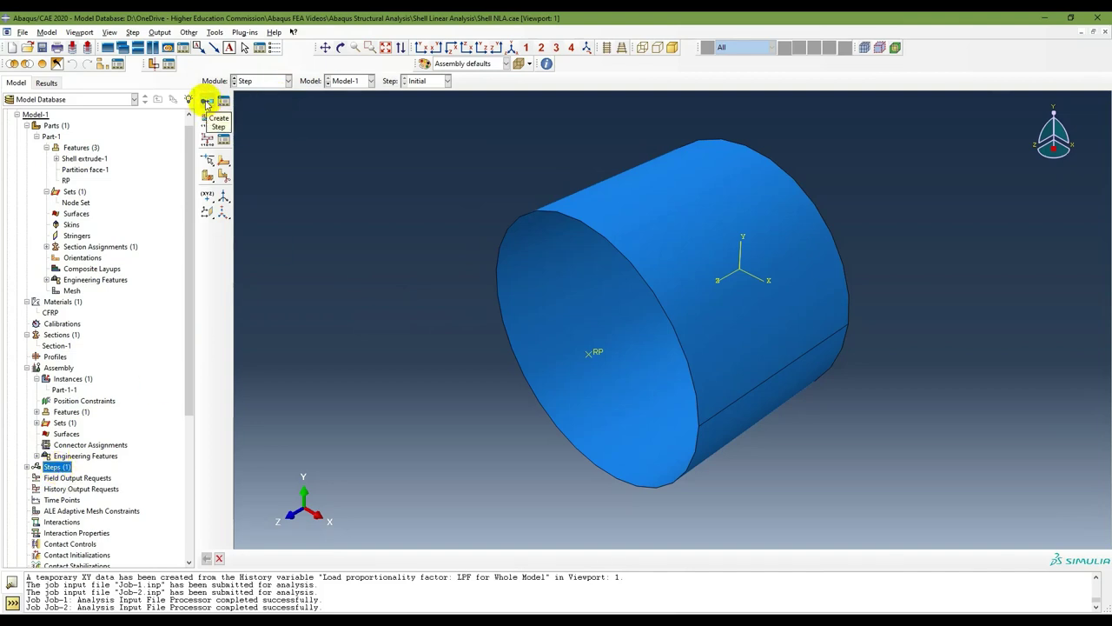
click(207, 102)
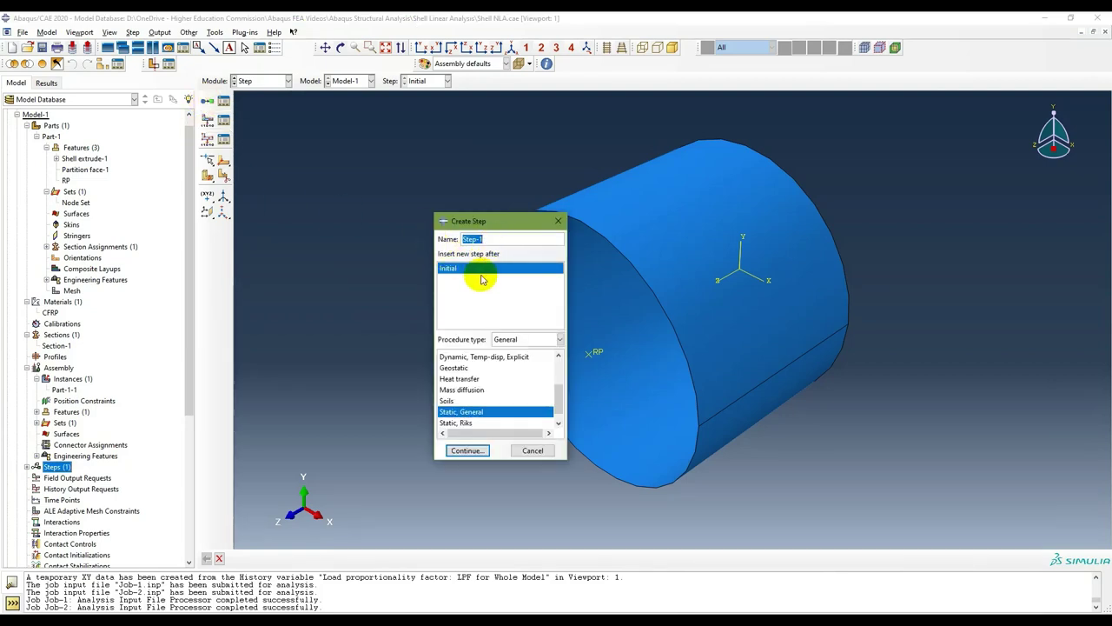
click(535, 347)
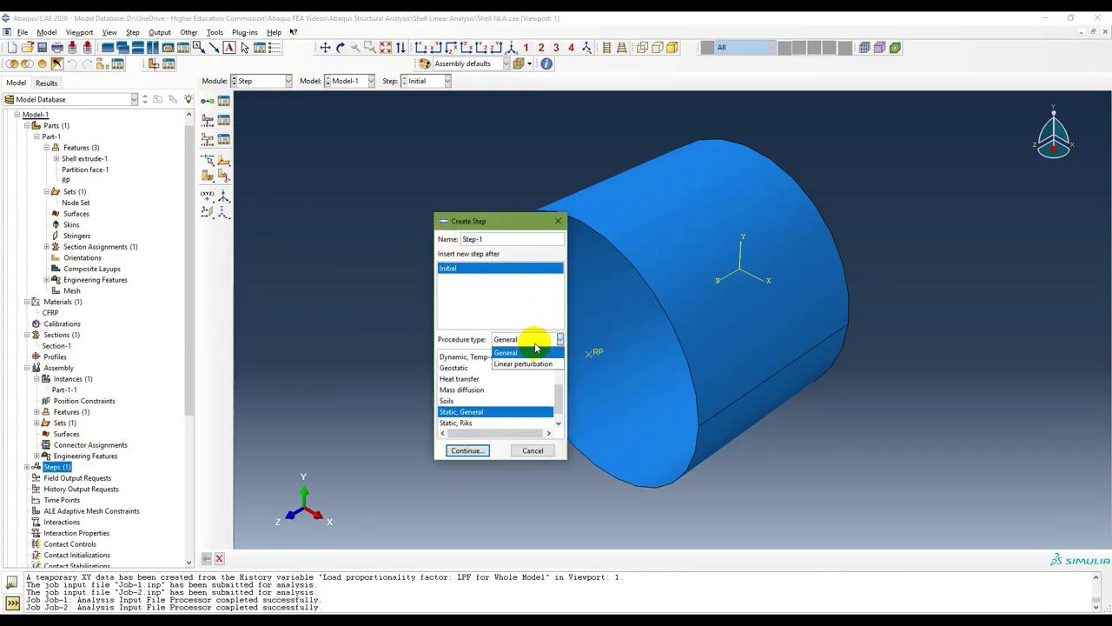
click(530, 351)
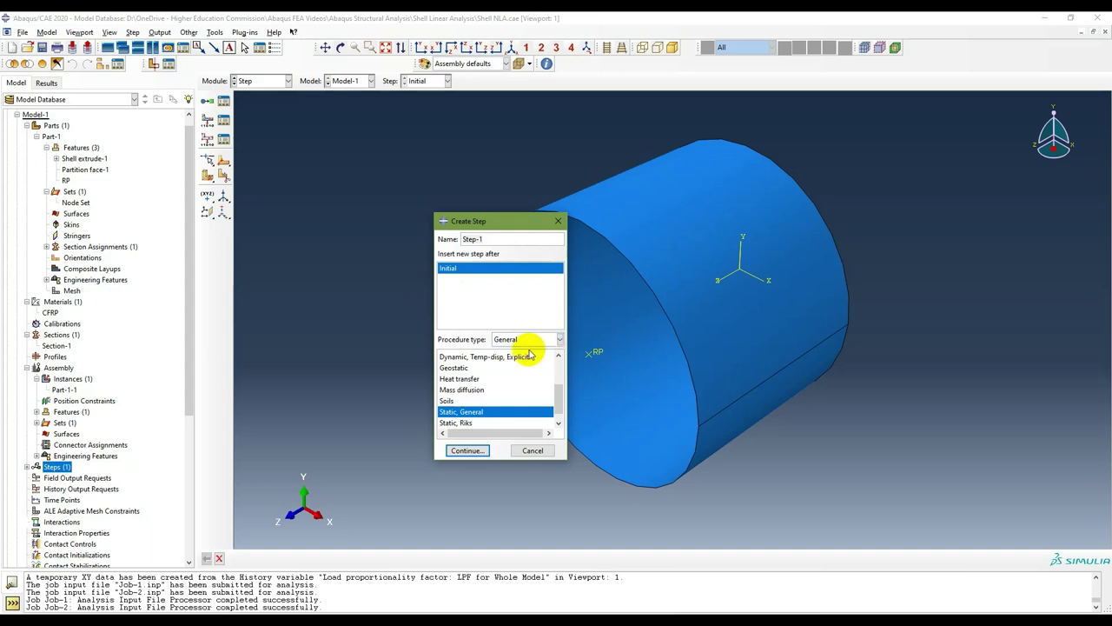
click(466, 424)
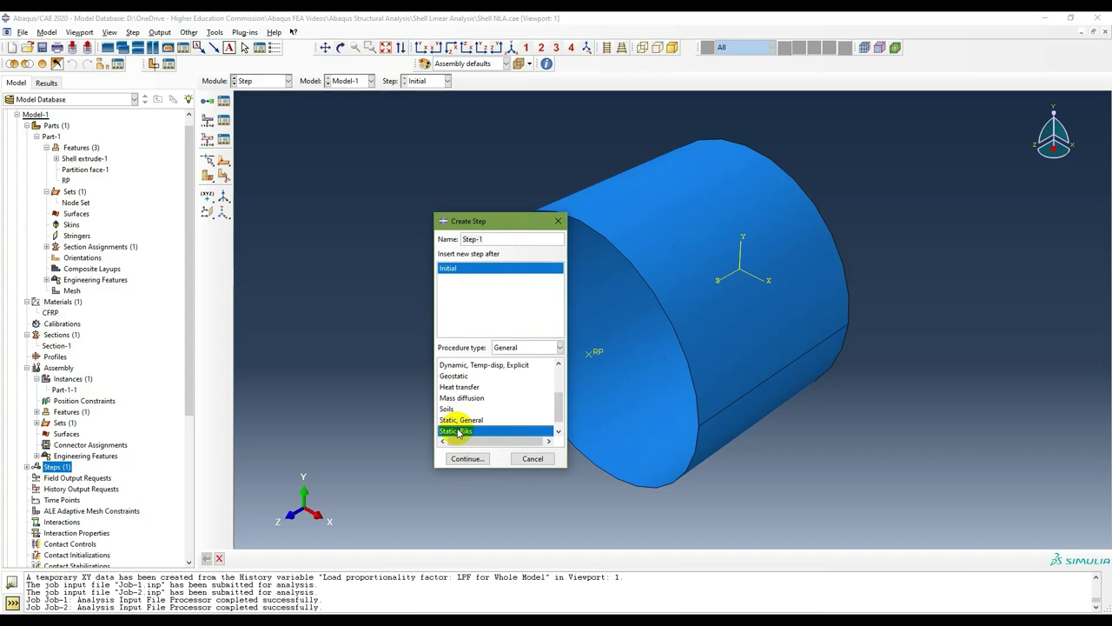
Step: Continue to the Riks step settings, turn Nlgeom on and set the initial arc length increment to 0.01
click(466, 458)
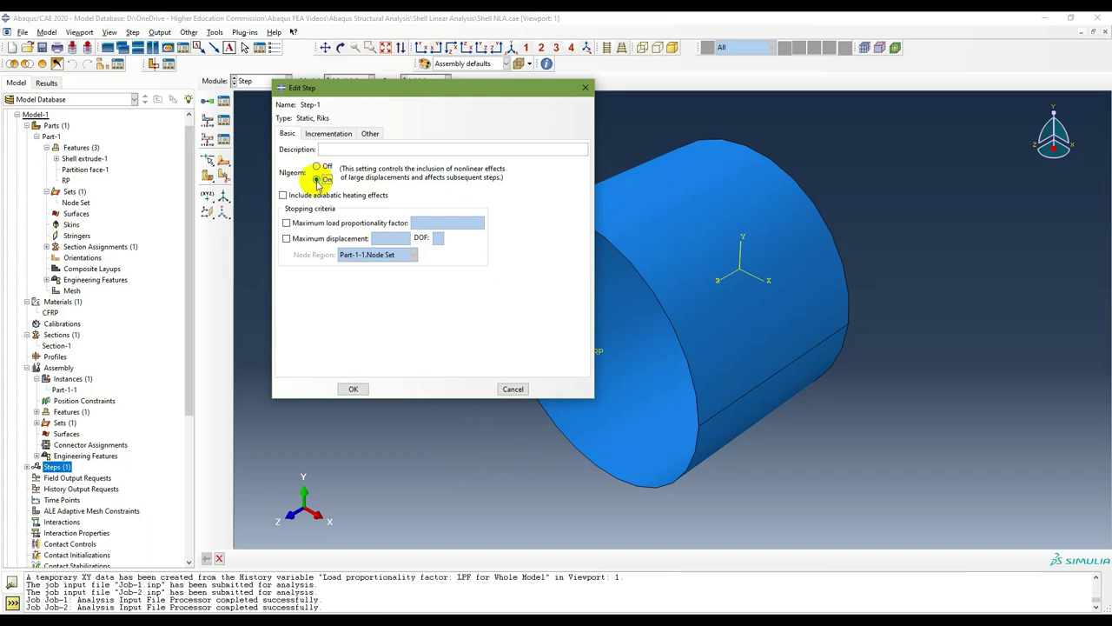
click(333, 135)
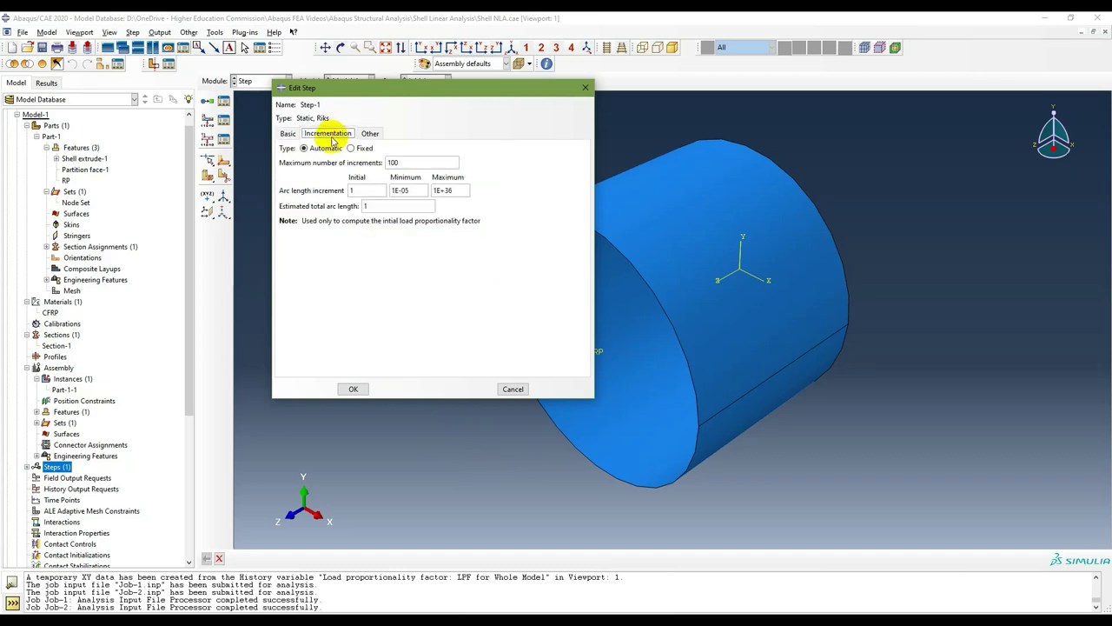
double_click(393, 162)
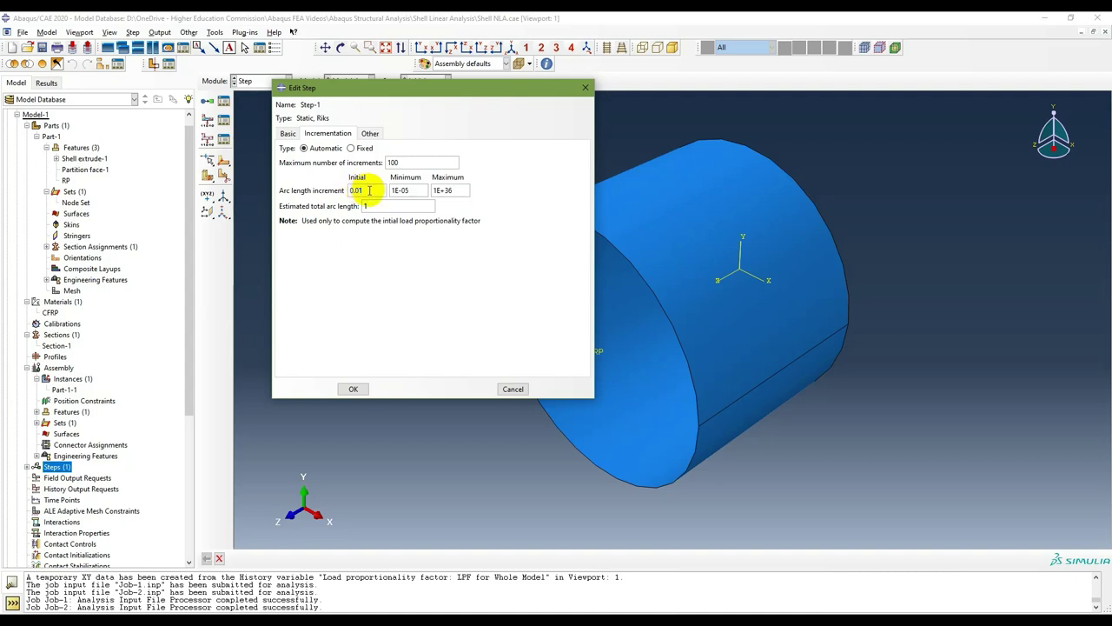
click(288, 134)
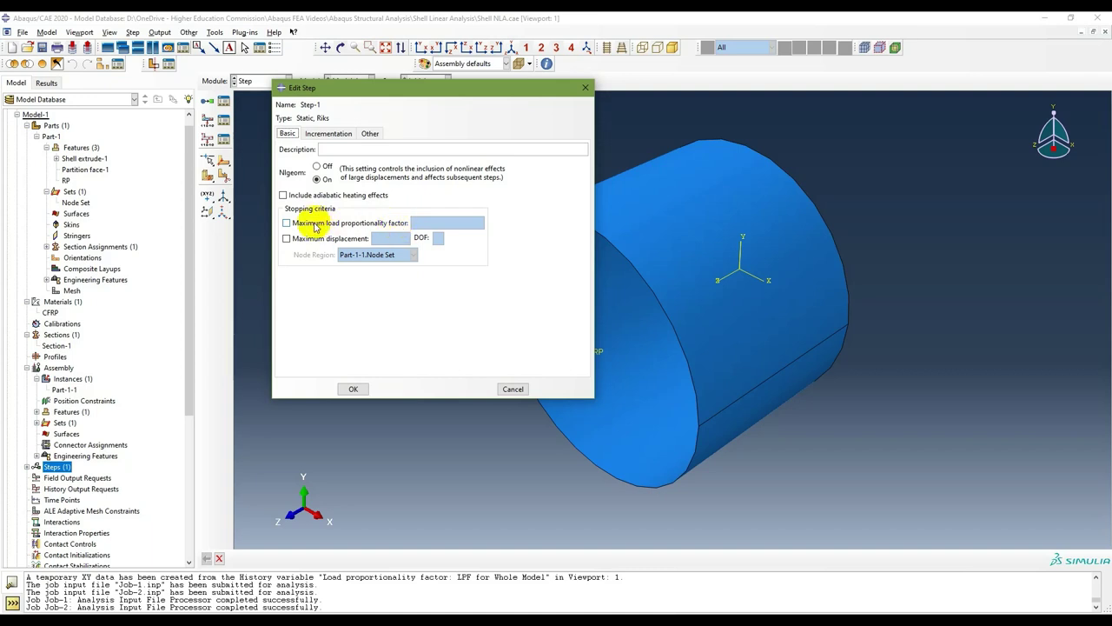
click(287, 223)
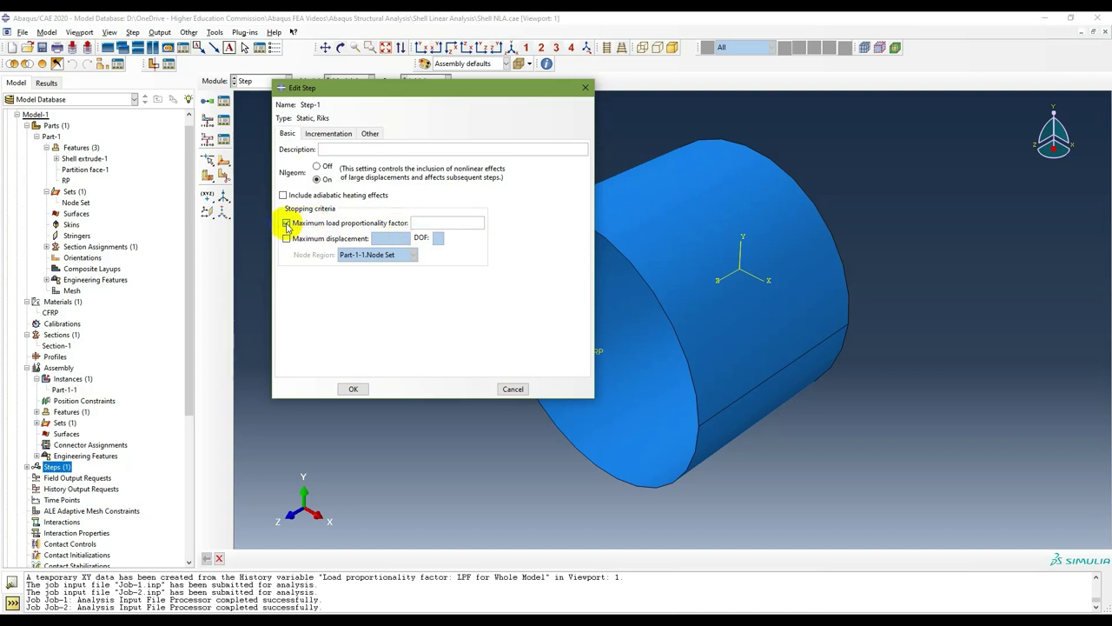
click(287, 223)
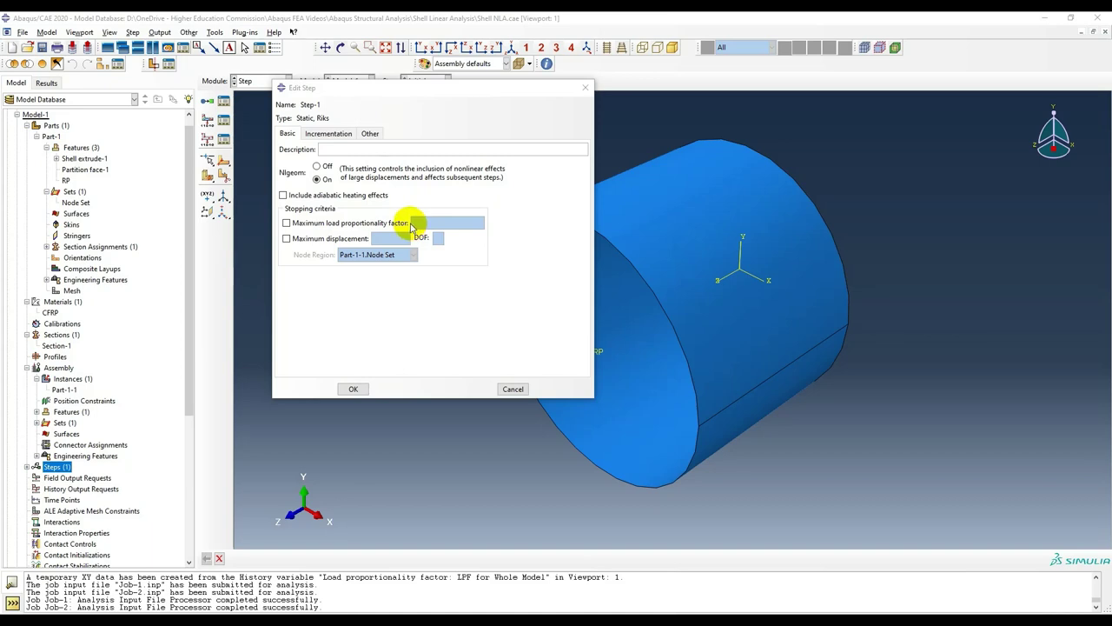
Step: Switch to the browser, review the Abaqus Structural Analysis playlist and the linear buckling video's chapters, and return to Abaqus
key(alt+Tab)
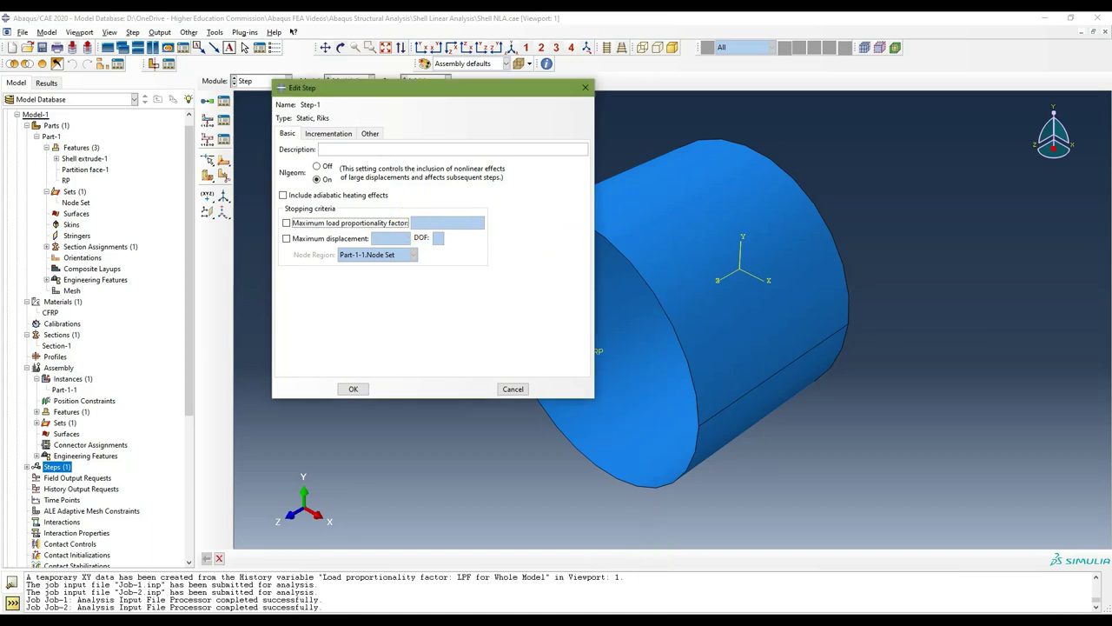
key(alt+Tab)
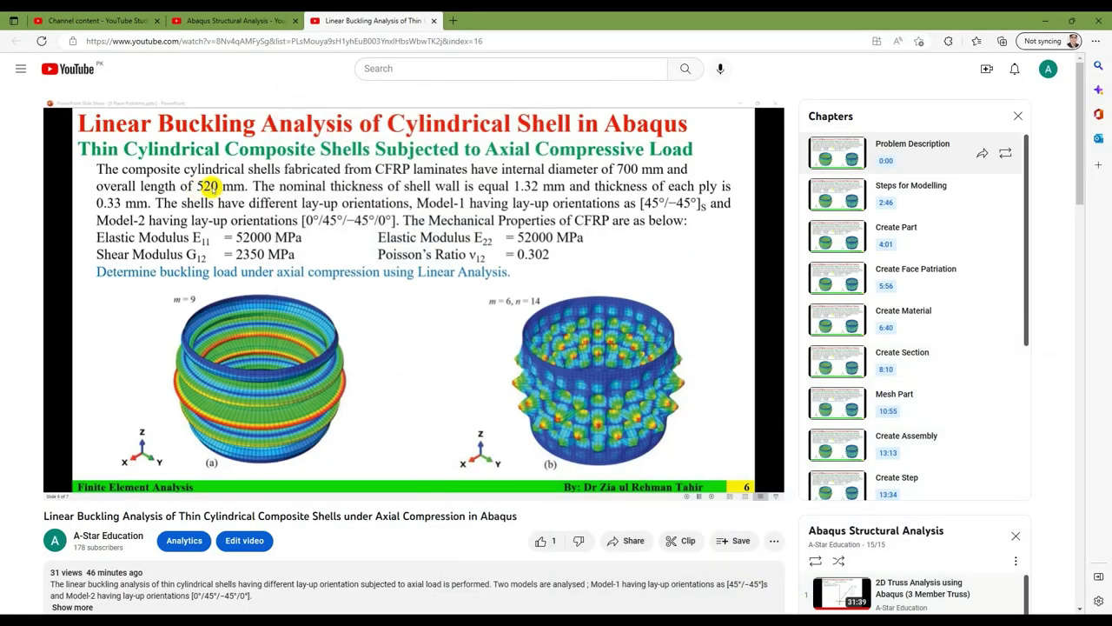
click(233, 19)
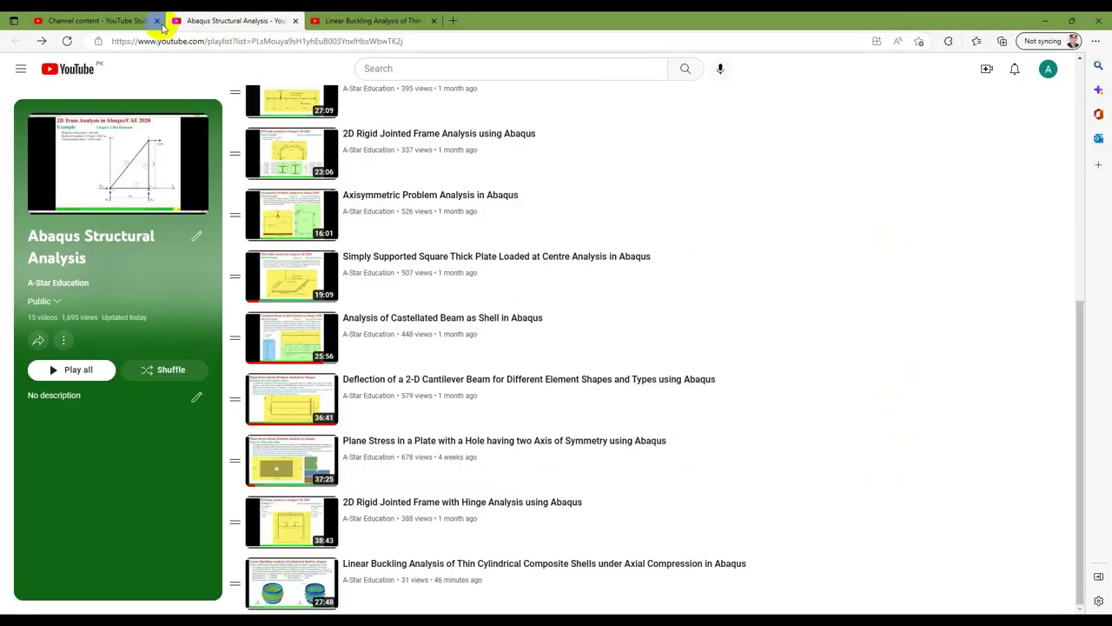
scroll(517, 249, up, 5)
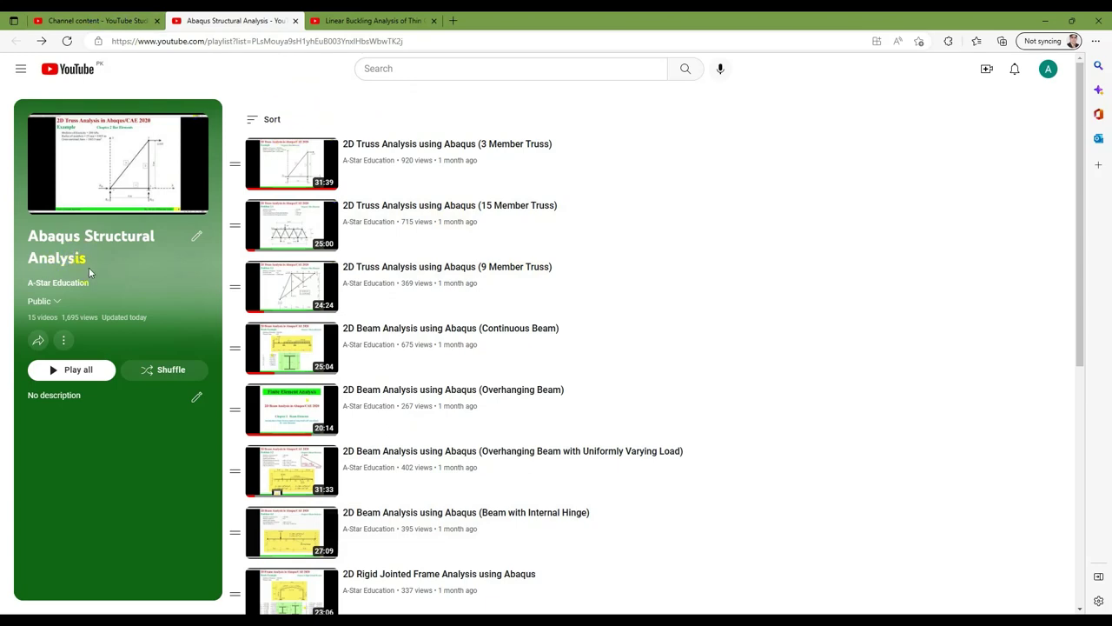
scroll(434, 270, down, 5)
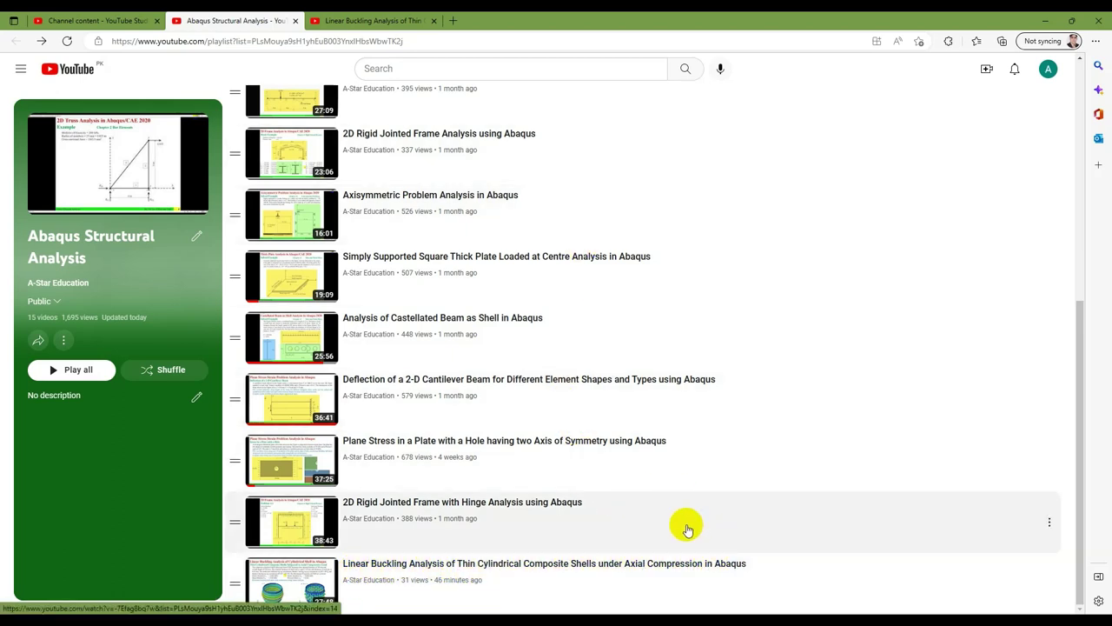
click(380, 19)
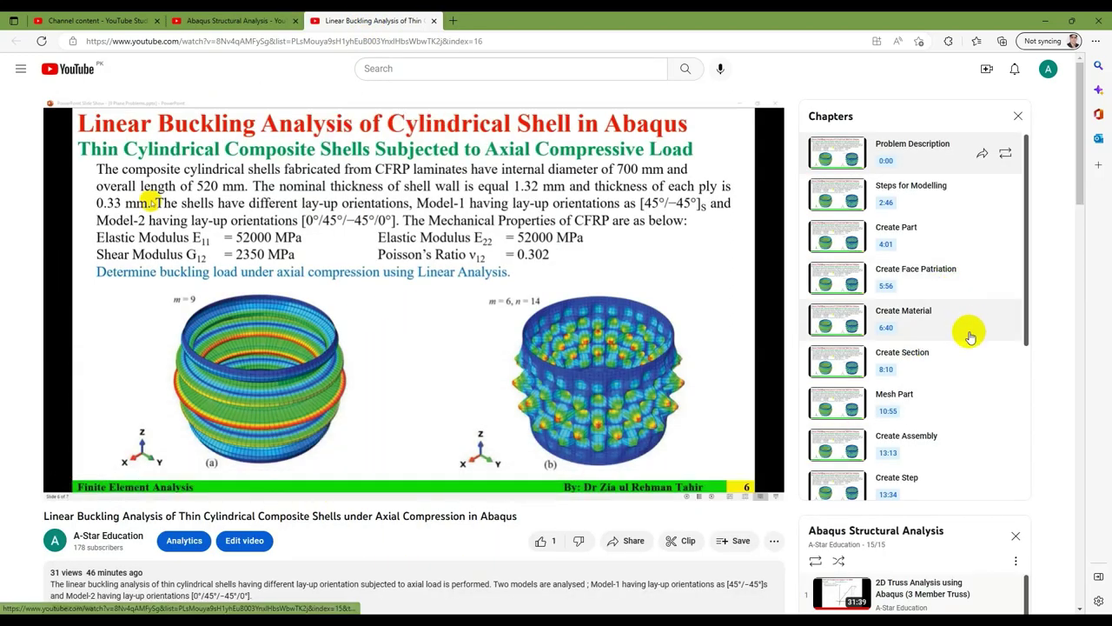
scroll(974, 335, down, 1)
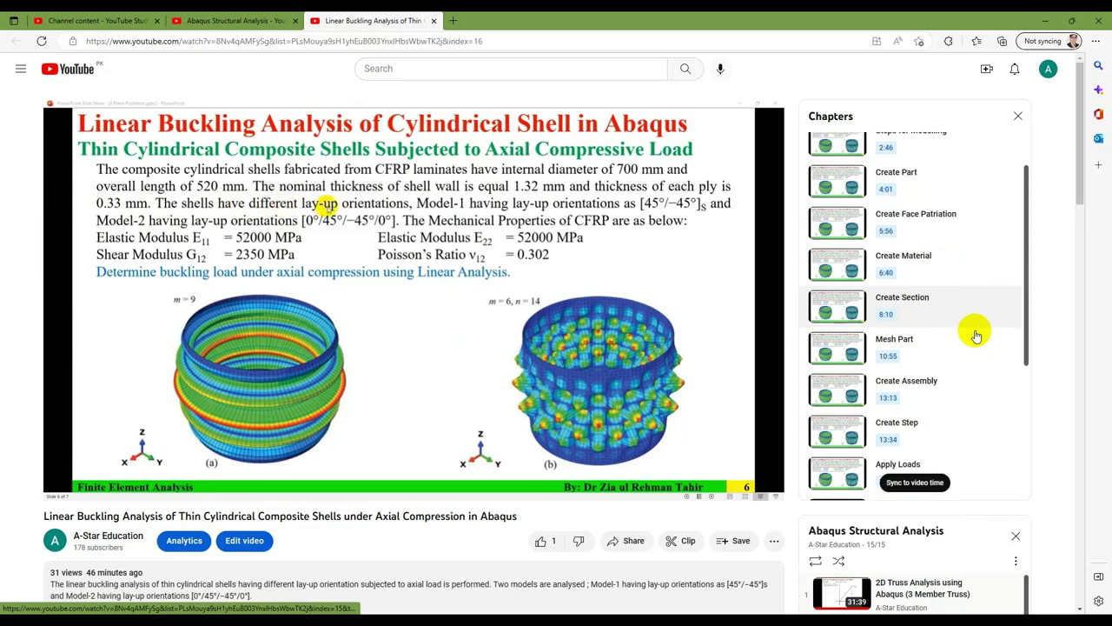
scroll(973, 332, down, 2)
click(962, 376)
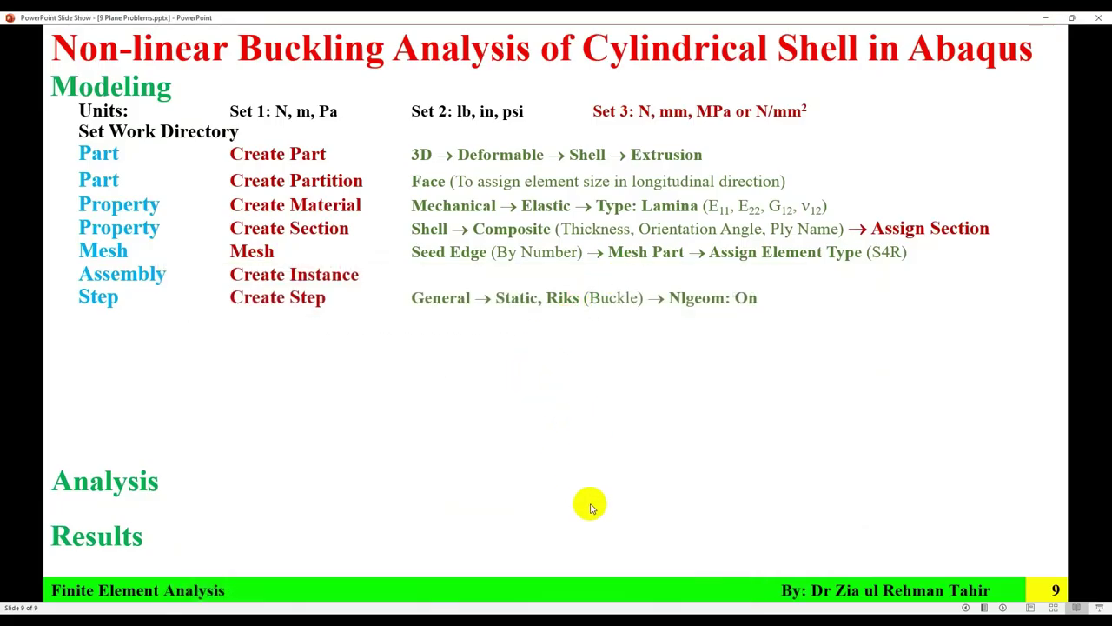
key(alt+Tab)
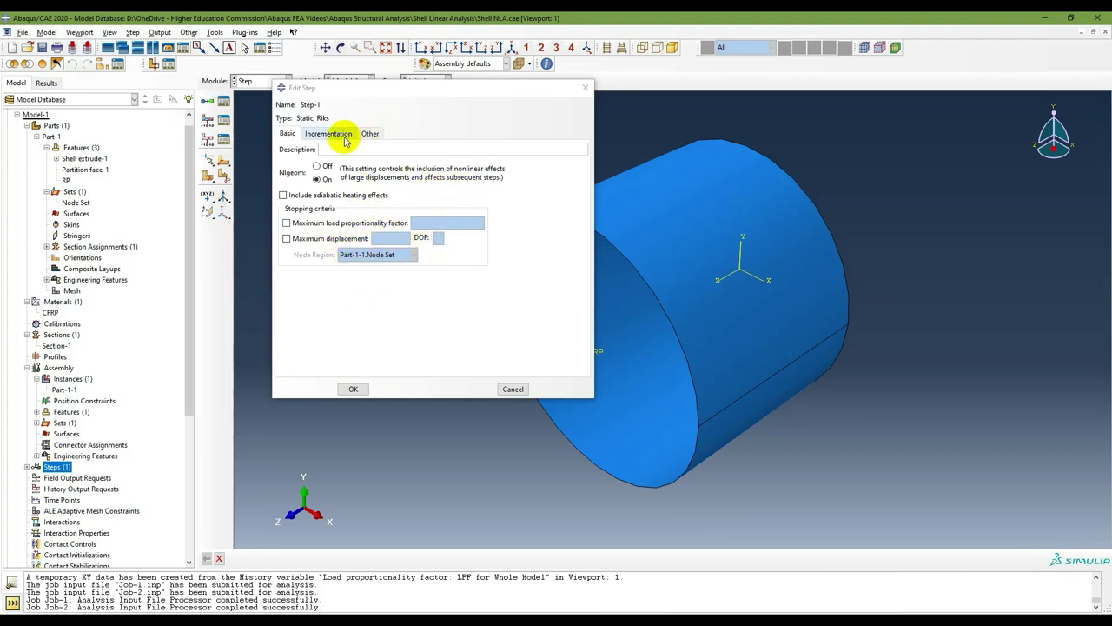
Step: Accept the Riks step settings and rename Step-1 to Buckle
click(355, 389)
click(27, 466)
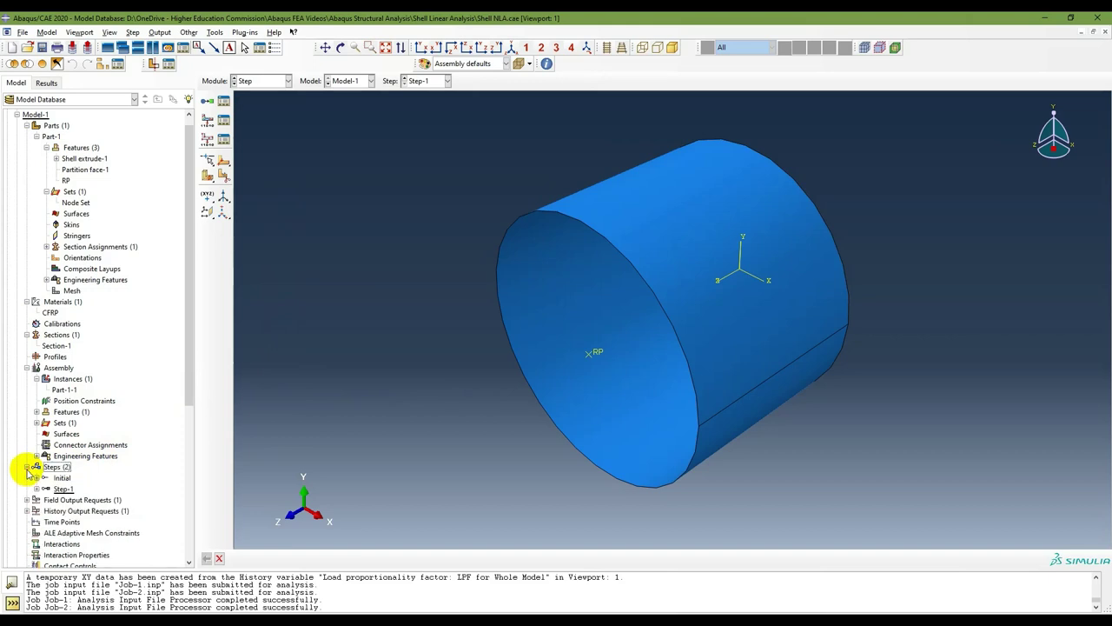
key(F2)
right_click(63, 489)
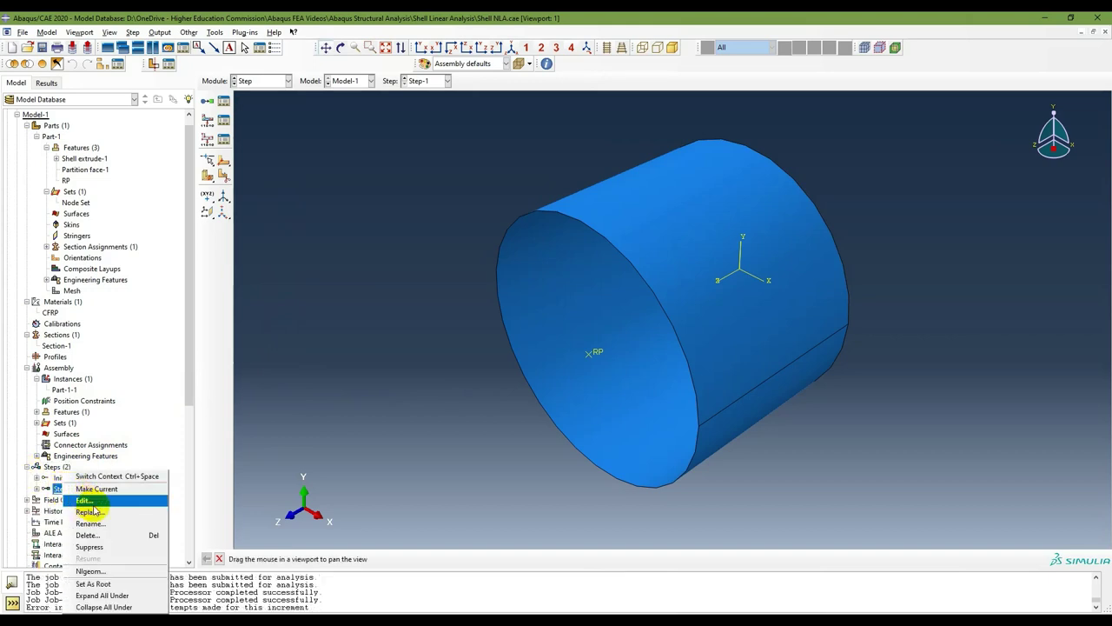
click(90, 523)
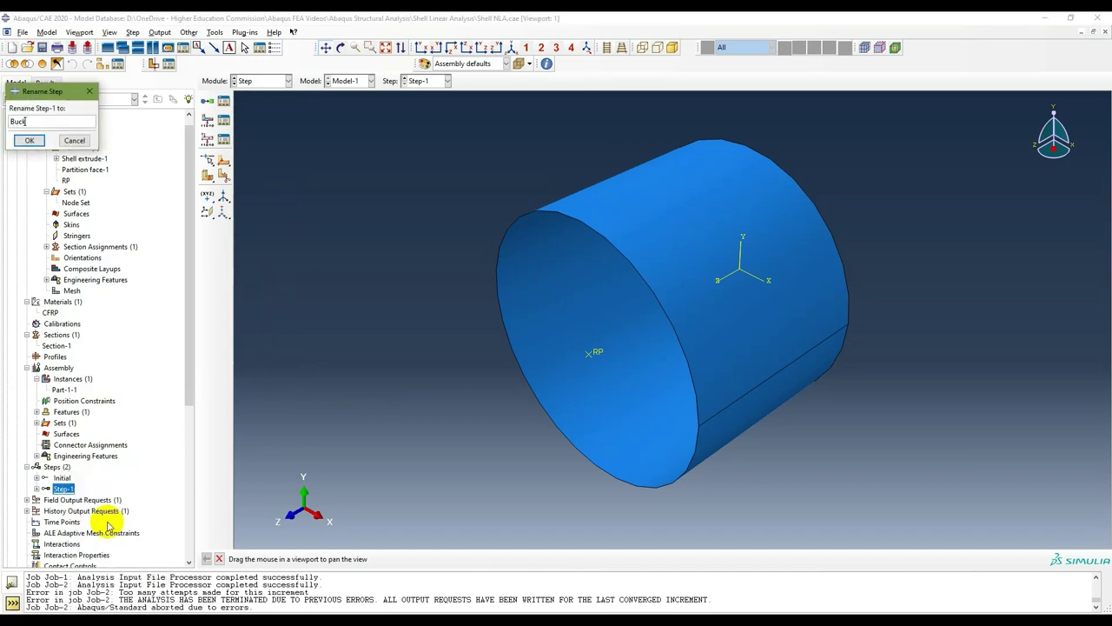
text(Buckle)
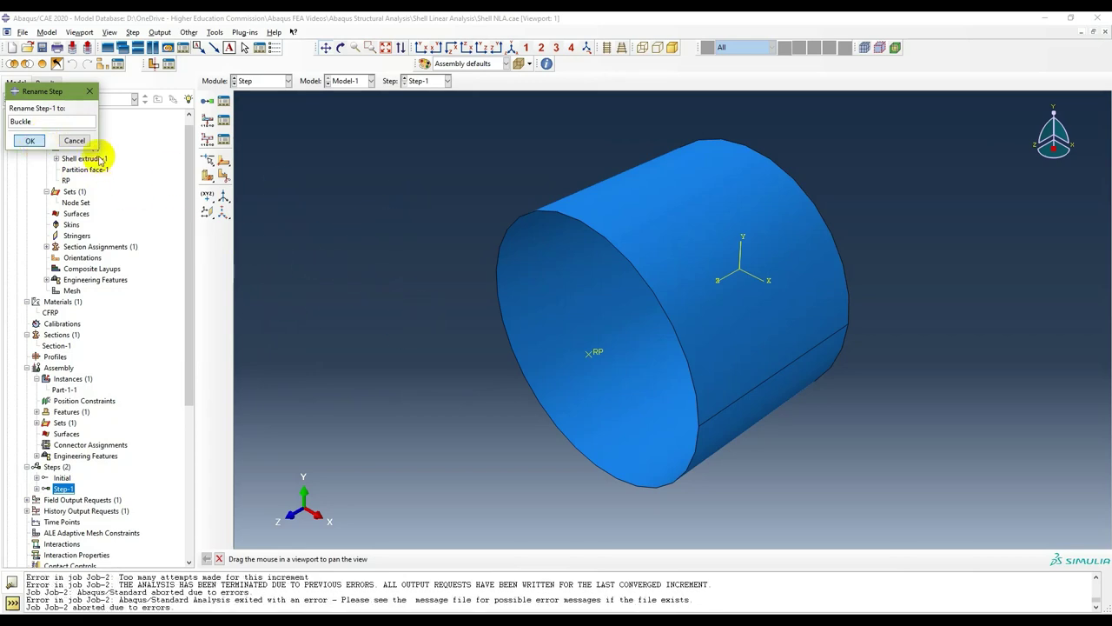
click(30, 140)
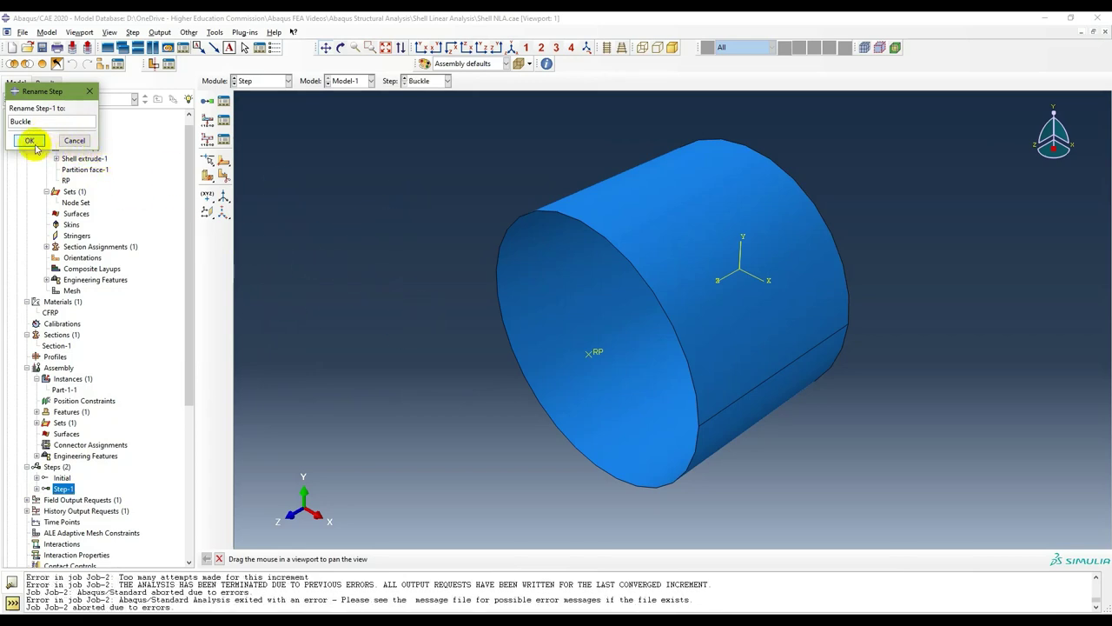
Step: Review the Buckle step's basic and incrementation settings, accept them, and check the modeling outline in PowerPoint before returning to Abaqus
double_click(64, 489)
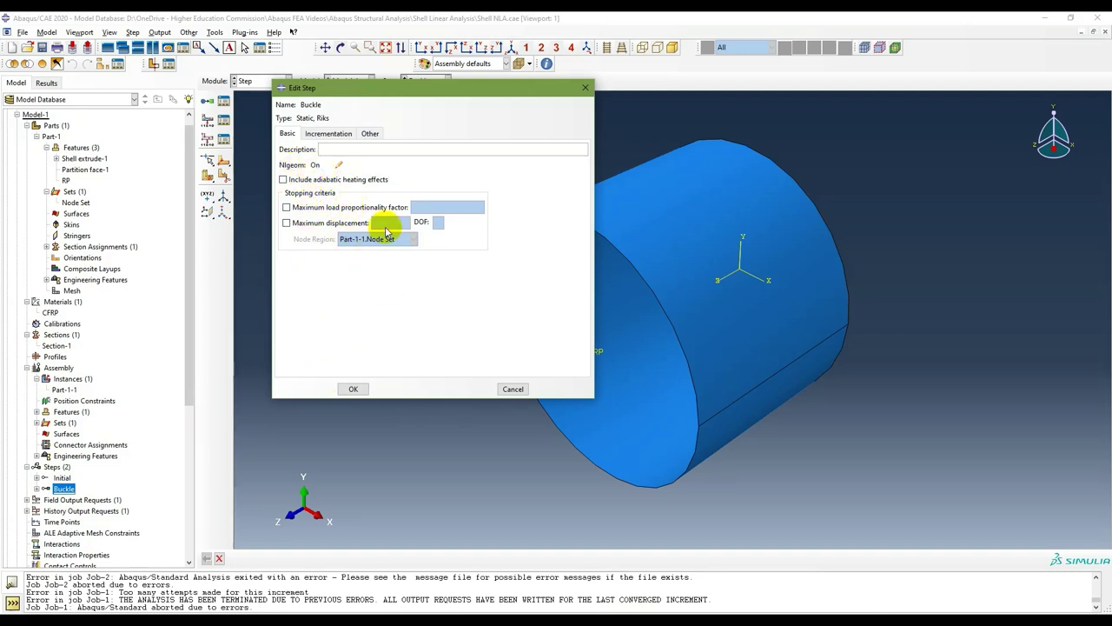
click(326, 134)
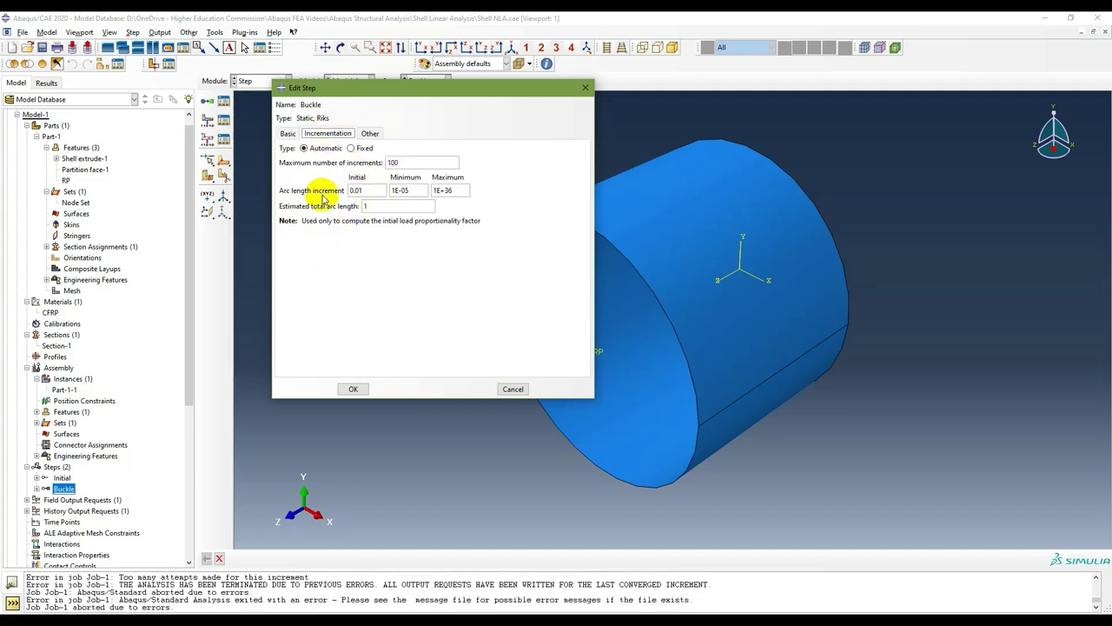
click(351, 389)
key(alt+Tab)
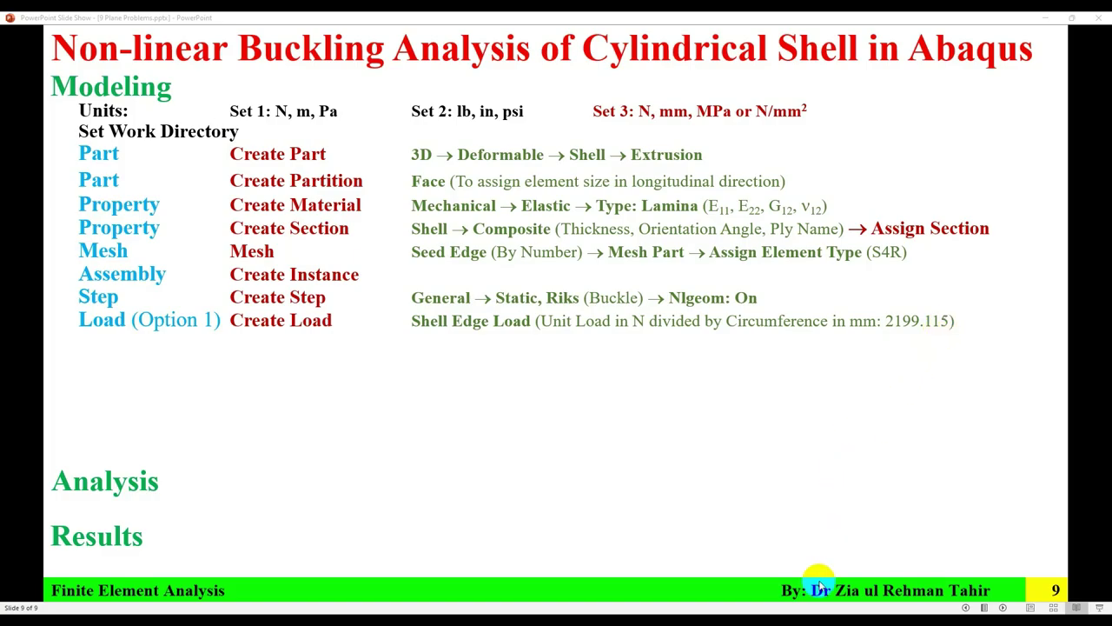
key(alt+Tab)
Step: Switch to the Load module and start a mechanical Shell edge load named Load-1 in the Buckle step
scroll(122, 445, down, 6)
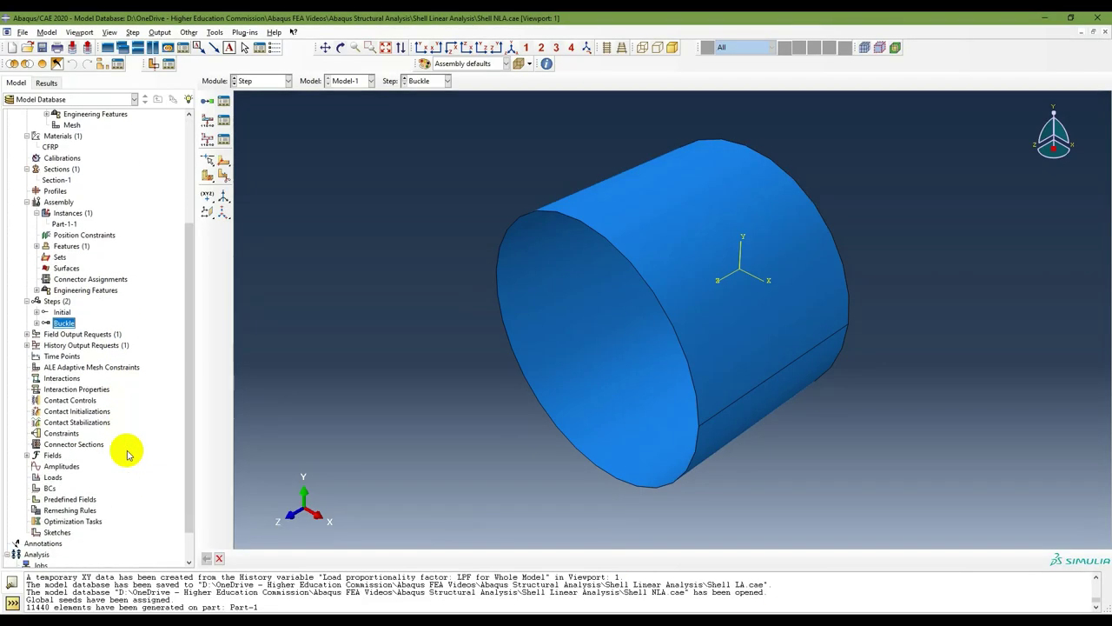
click(54, 442)
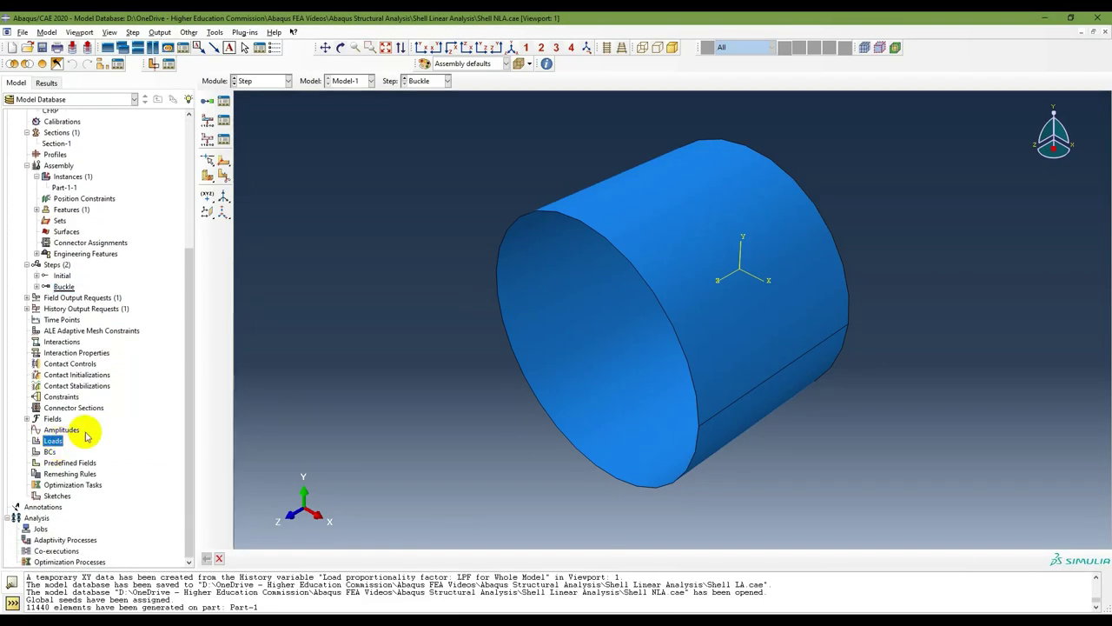
click(285, 81)
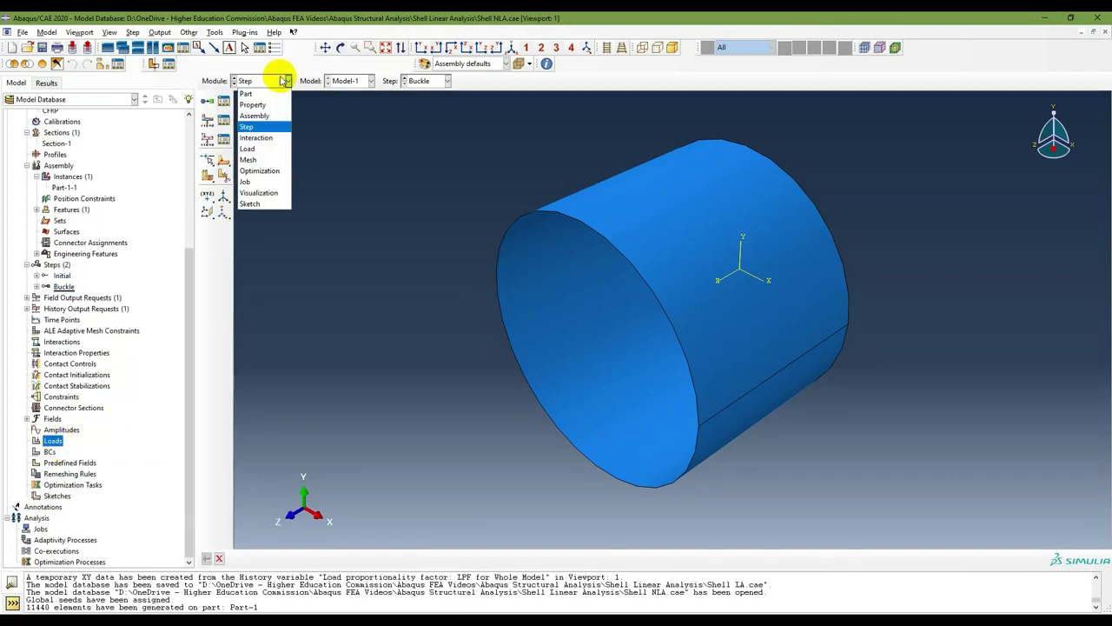
click(261, 148)
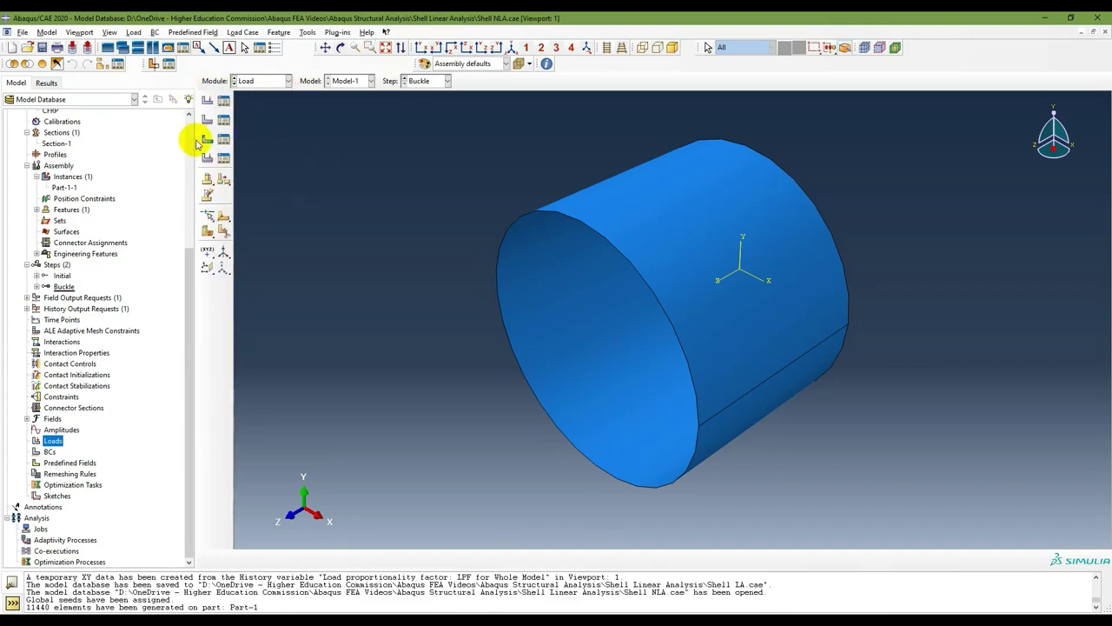
click(208, 103)
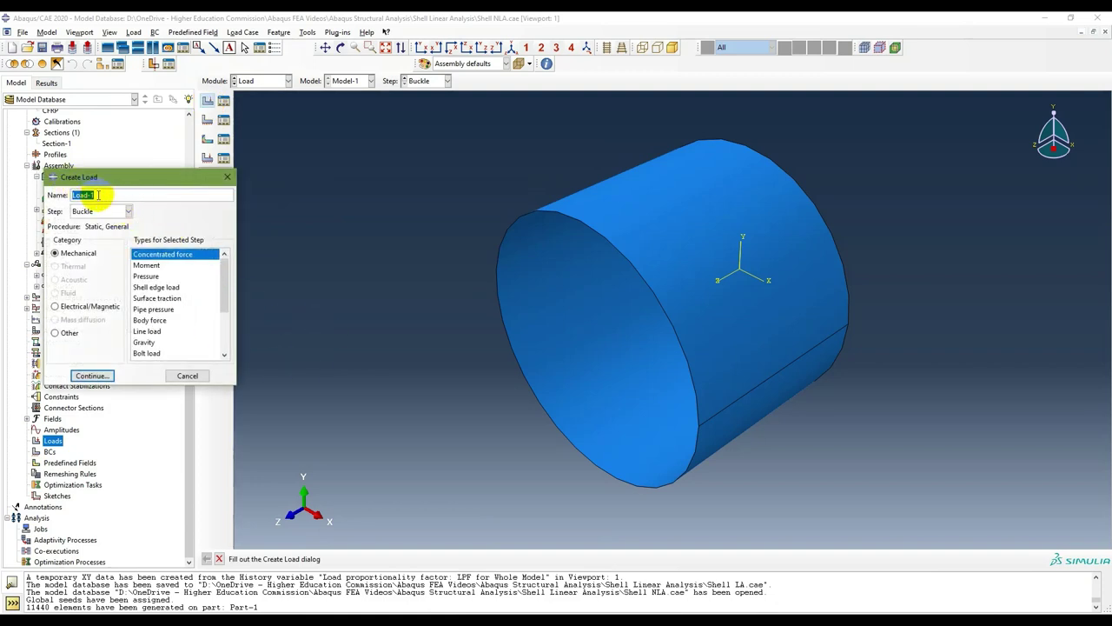
click(91, 211)
click(96, 234)
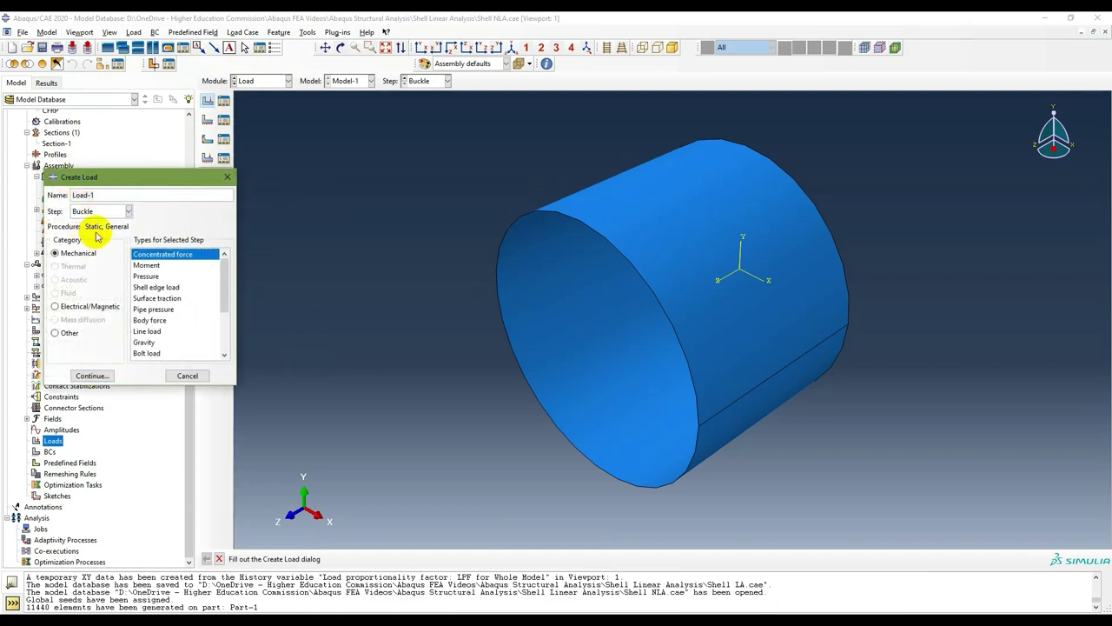
click(161, 288)
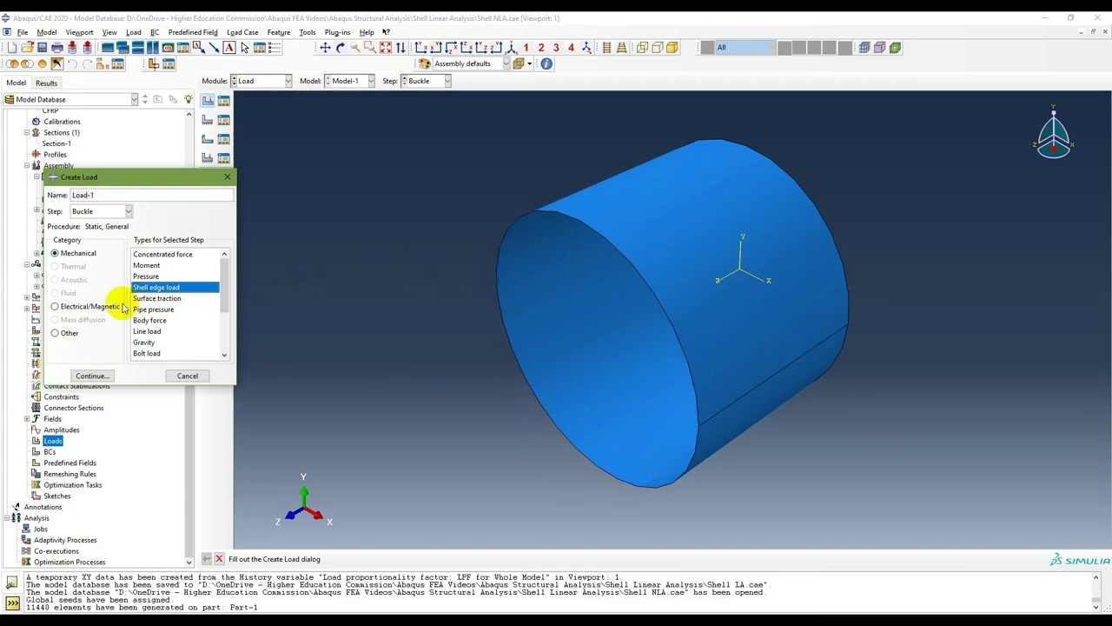
click(90, 377)
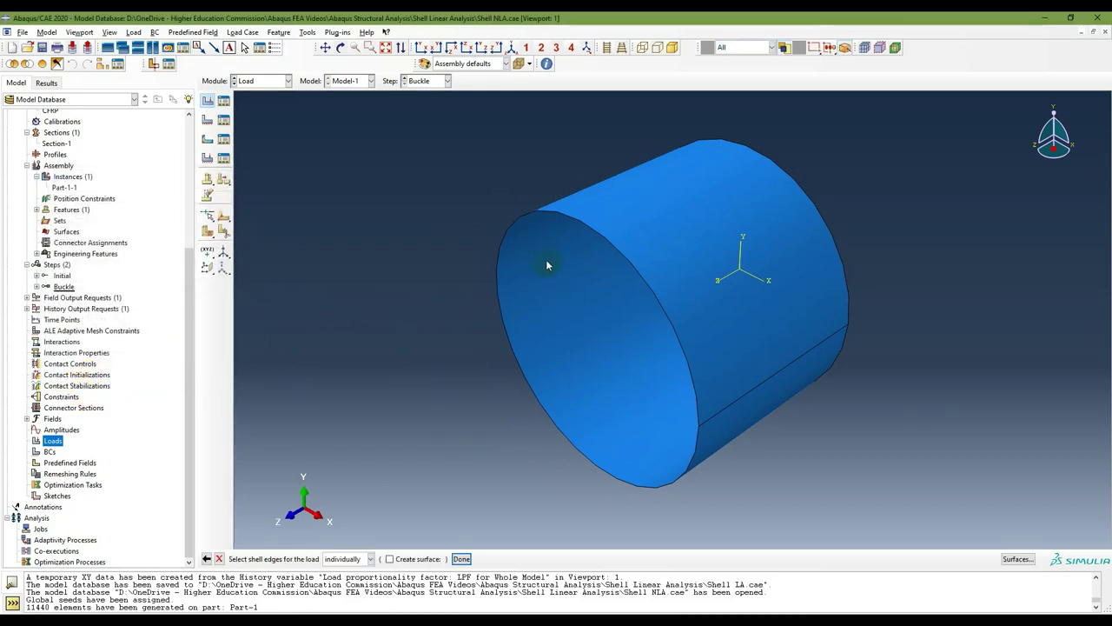
Step: Apply the shell edge load to the cylinder's front circular edge with normal traction and a magnitude of 1/2199.115
click(530, 213)
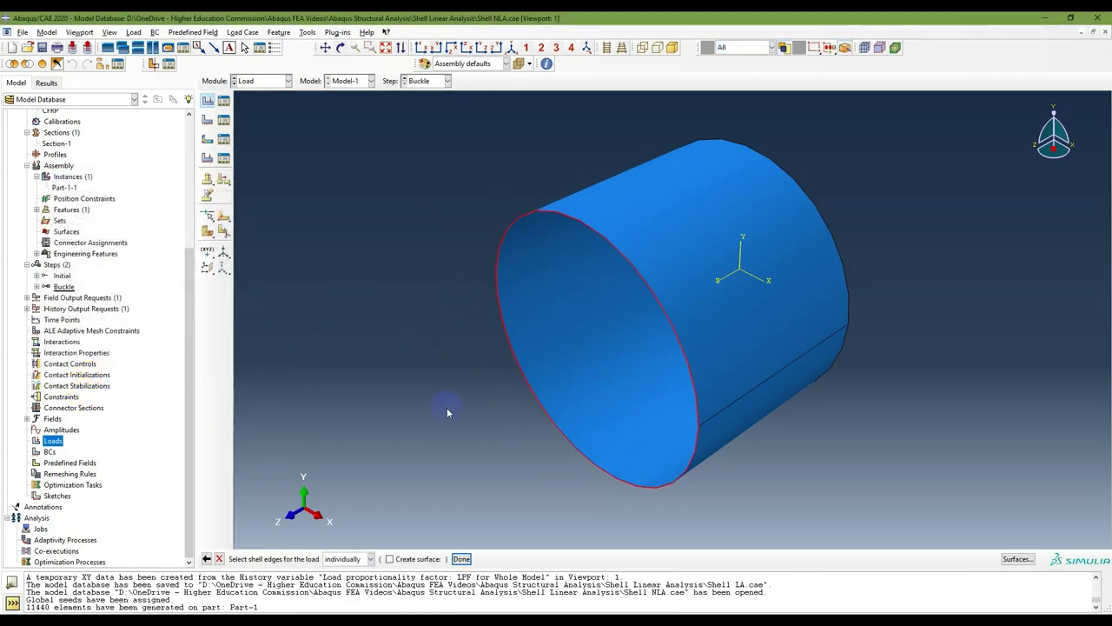
click(460, 559)
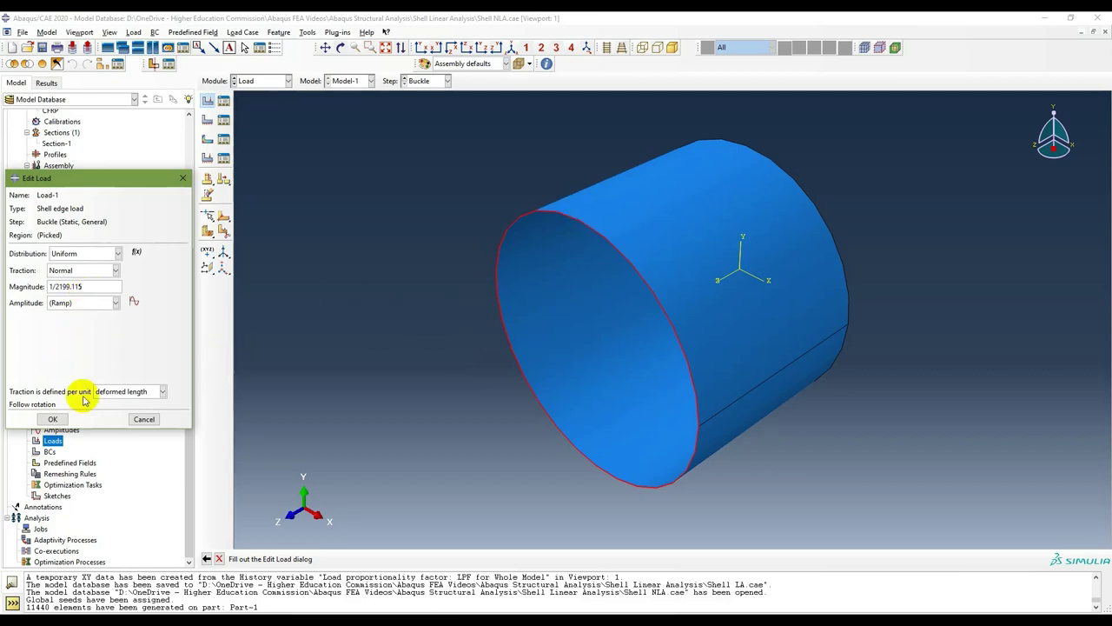
click(51, 421)
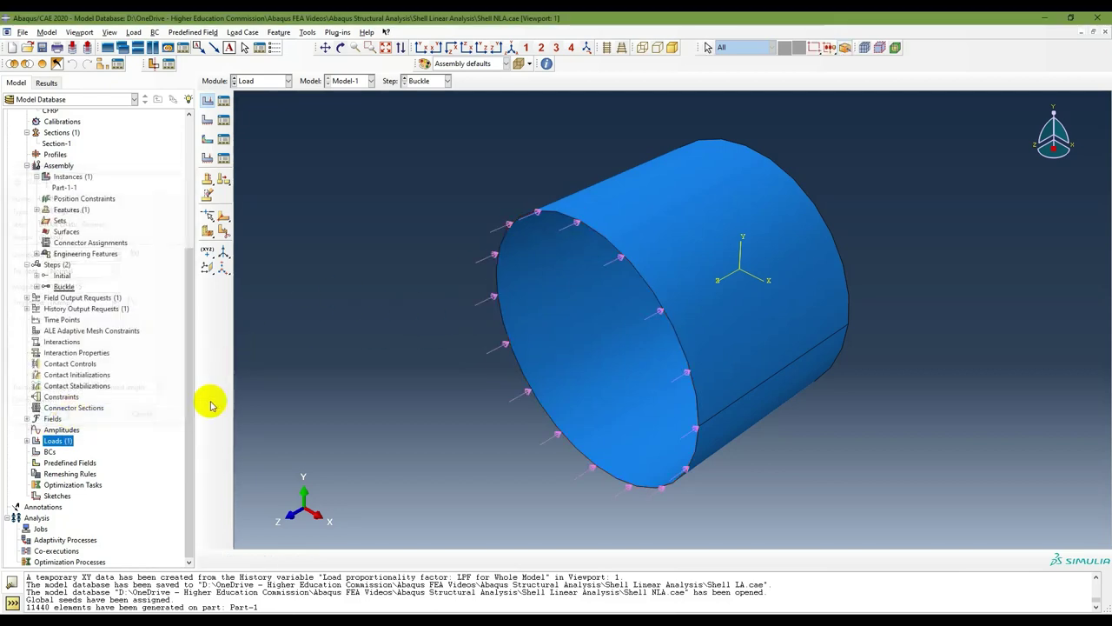
click(26, 441)
click(52, 452)
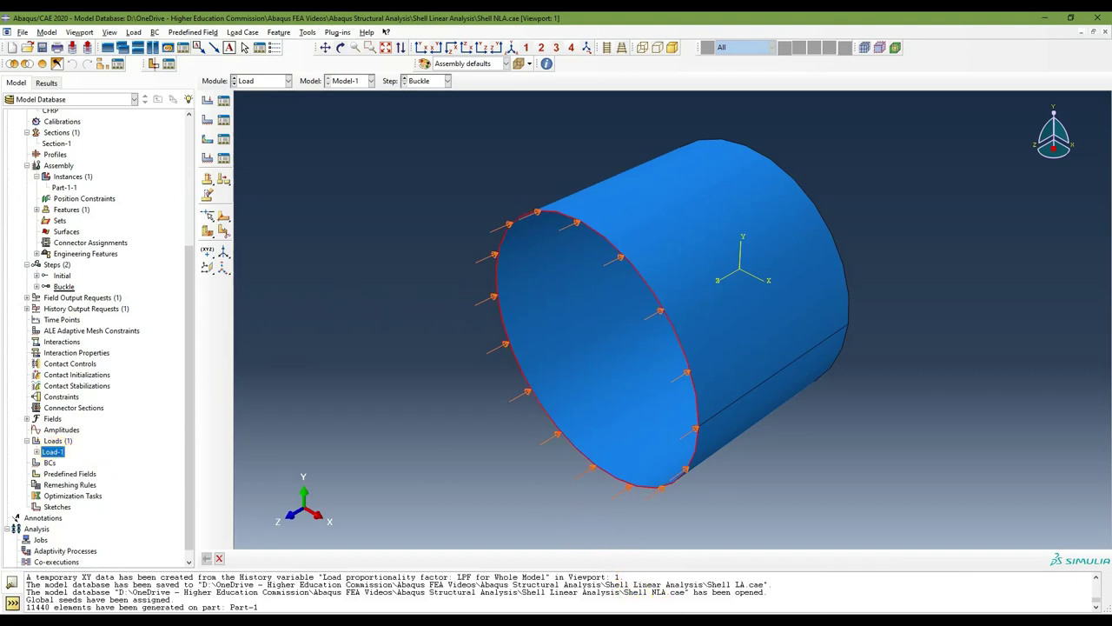
Step: Switch to the PowerPoint slide, review the second load option's set, reference point, constraint and concentrated force stages, and return to Abaqus
key(alt+Tab)
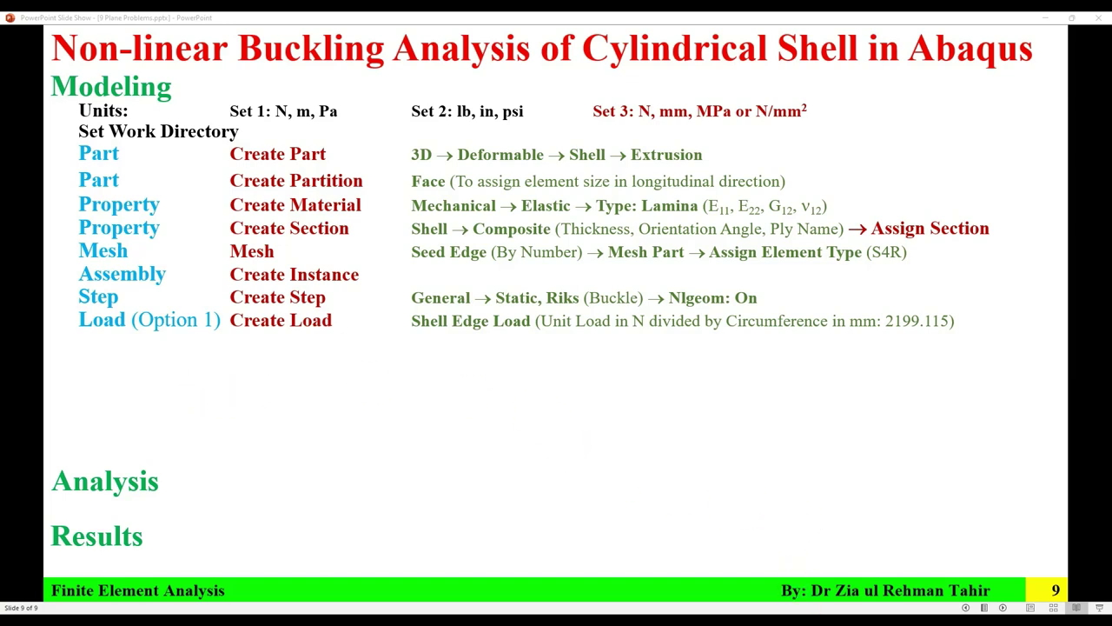
key(alt+Tab)
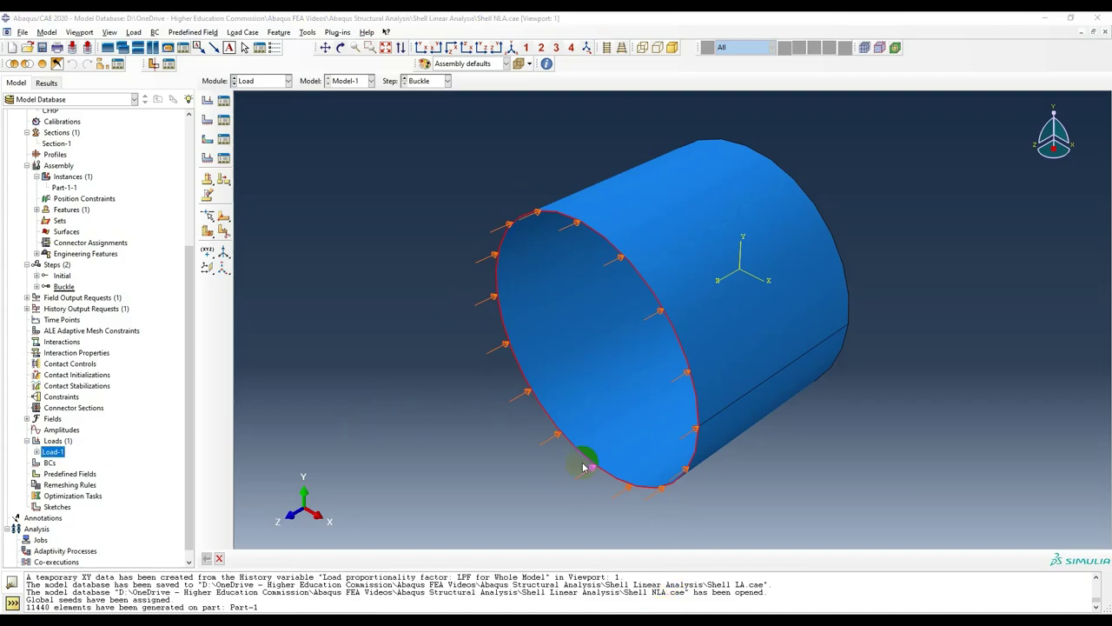
click(725, 604)
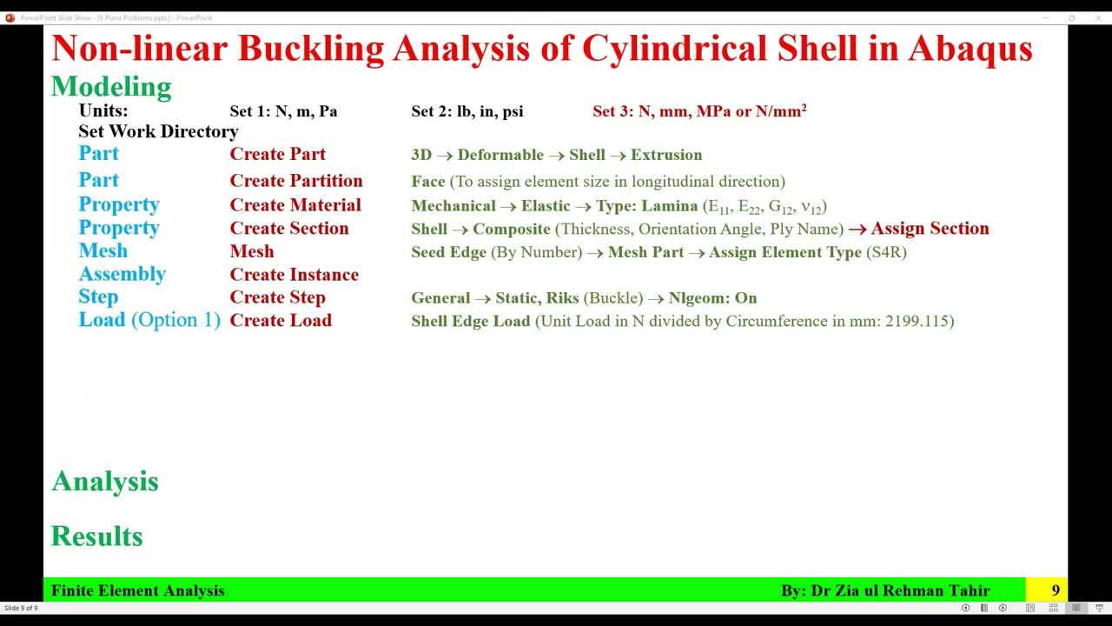
click(337, 375)
click(326, 374)
click(324, 373)
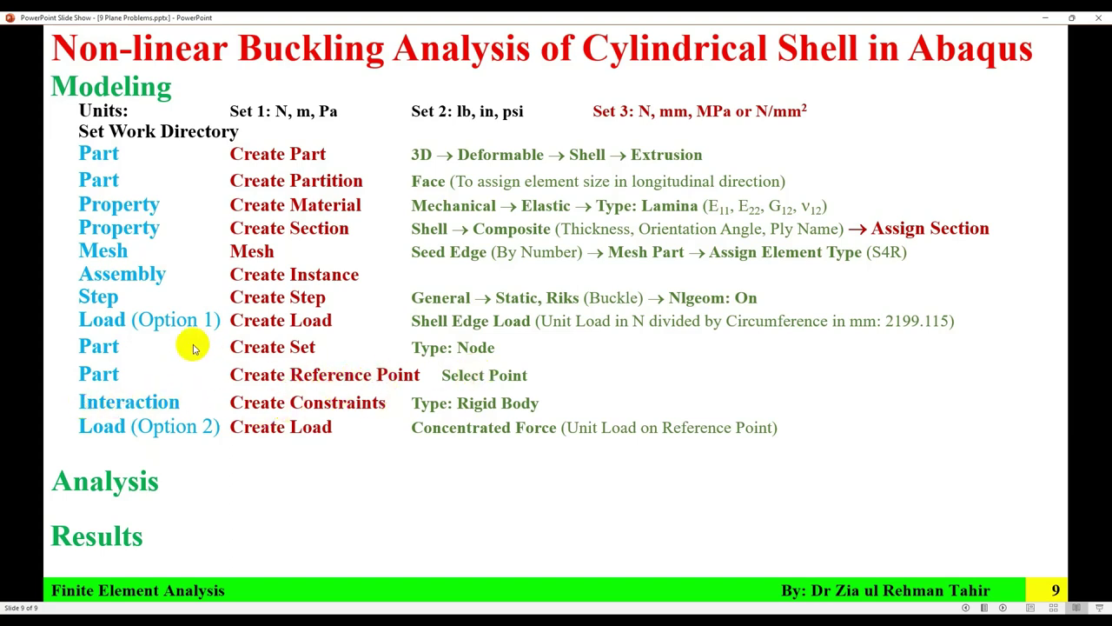
scroll(240, 409, up, 3)
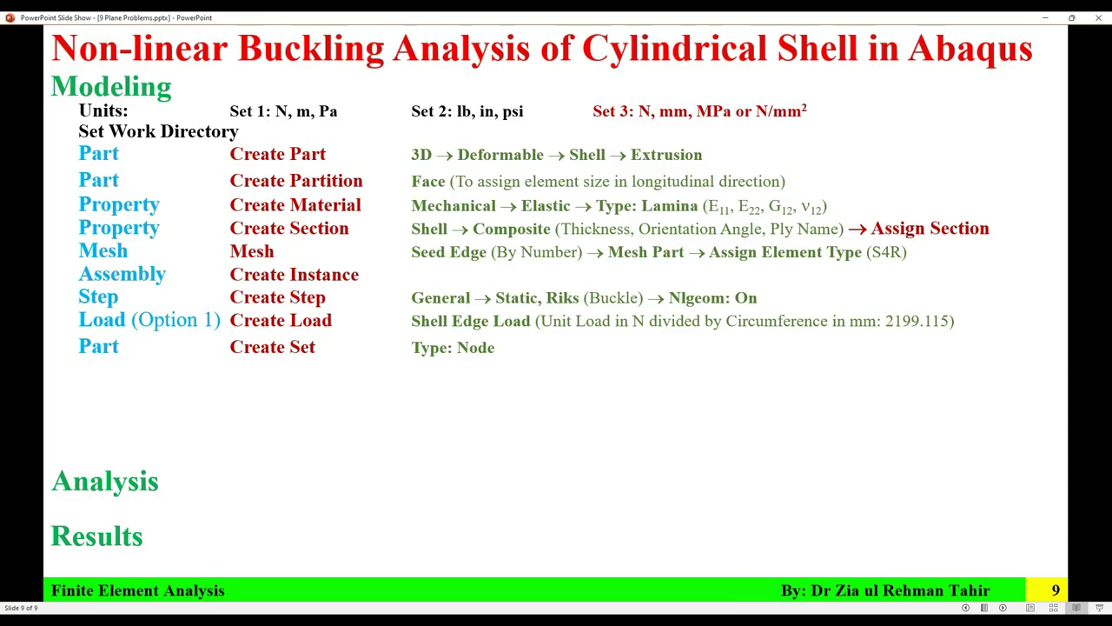
key(alt+Tab)
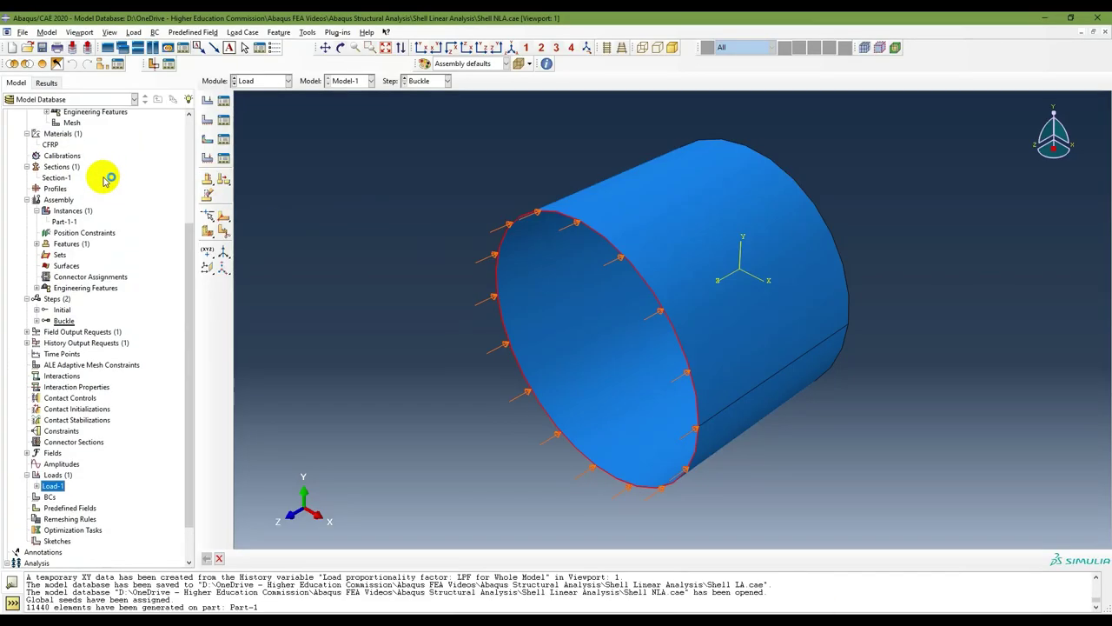
Step: Start a new set in Part-1 with type Node, name it Node Set, and continue to node selection
scroll(100, 173, up, 6)
click(50, 147)
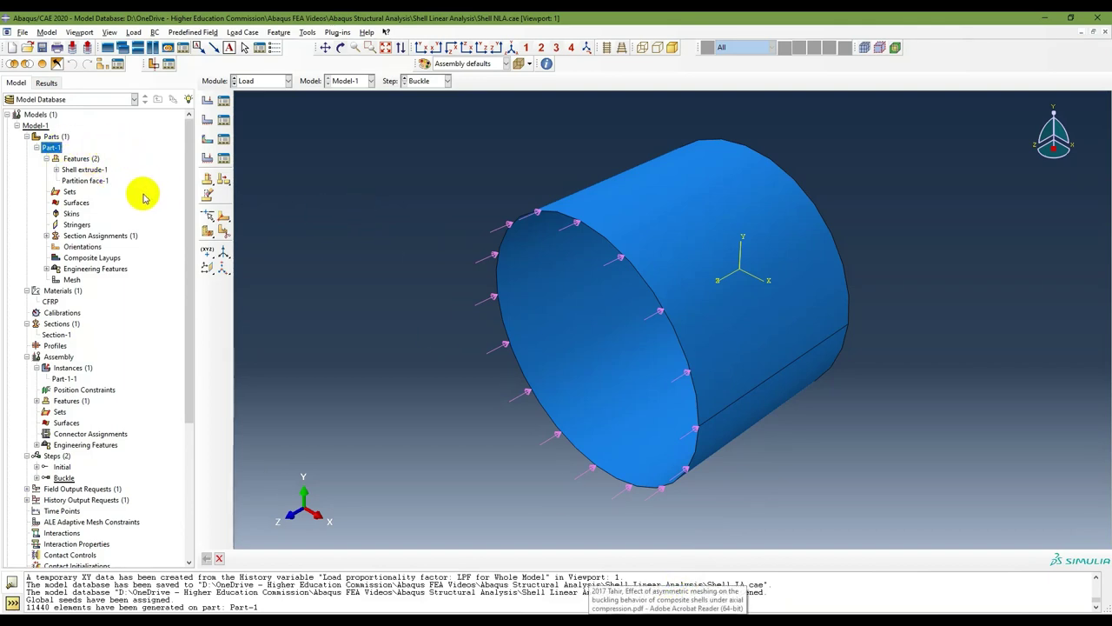
click(69, 191)
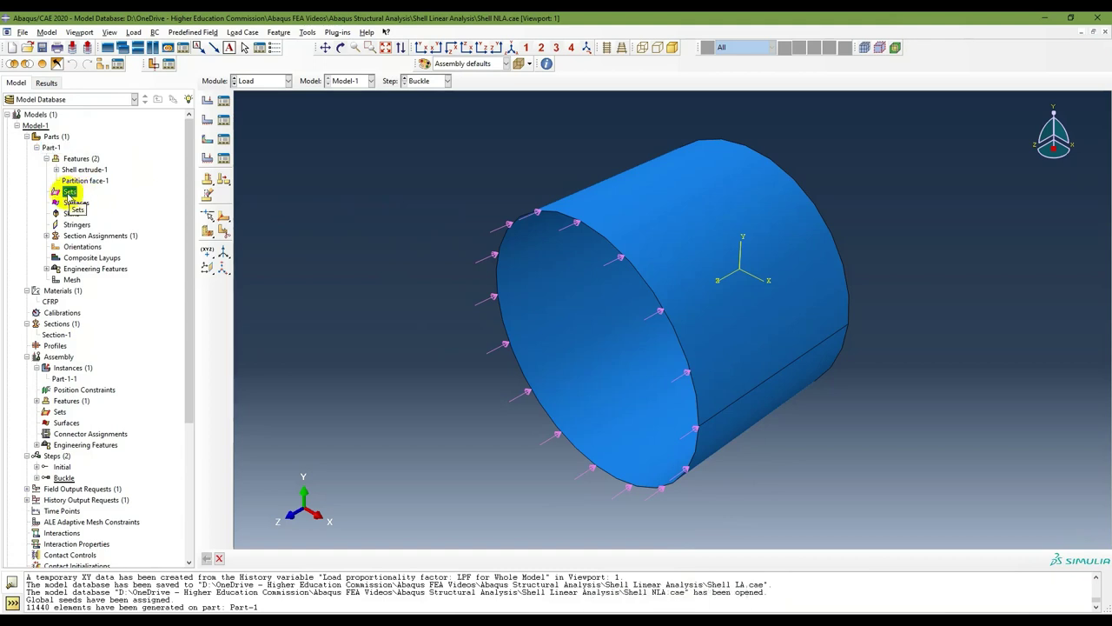
double_click(69, 192)
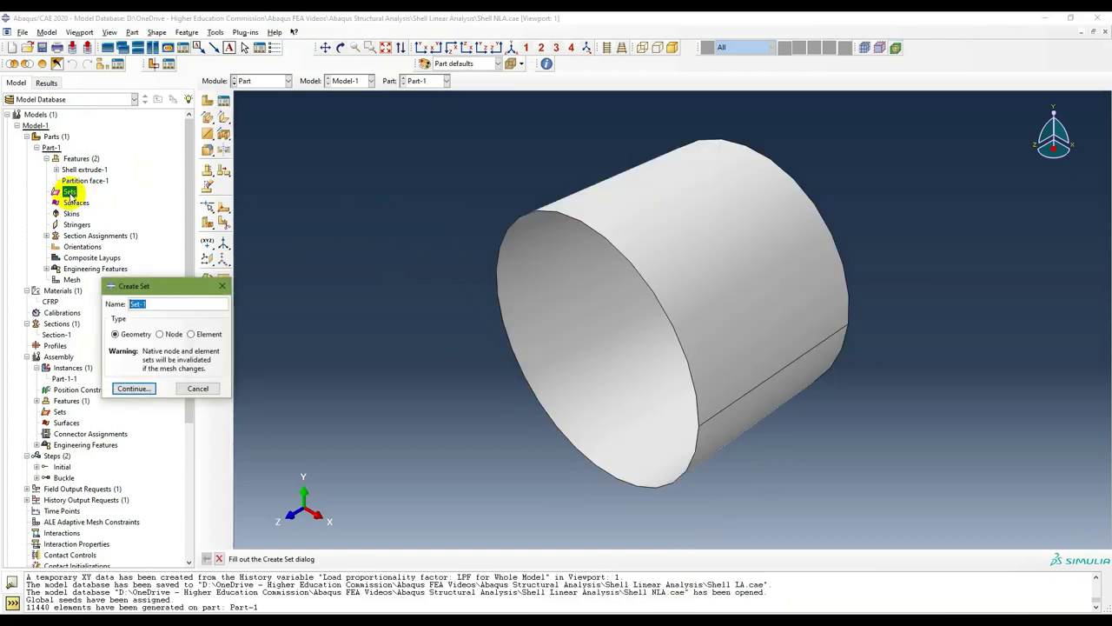
click(161, 335)
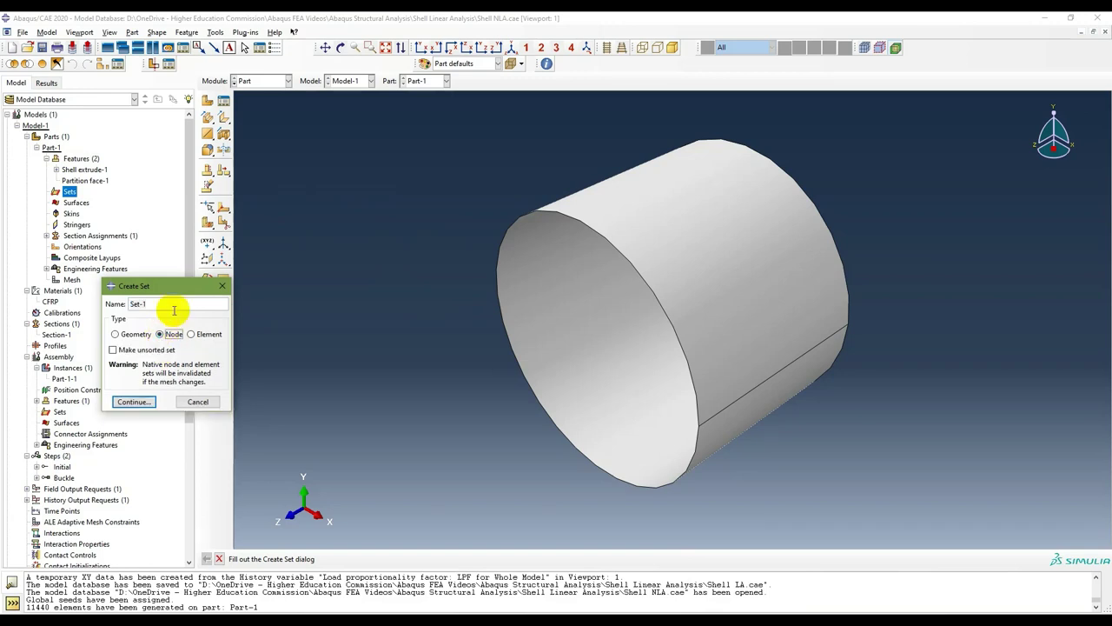
click(172, 300)
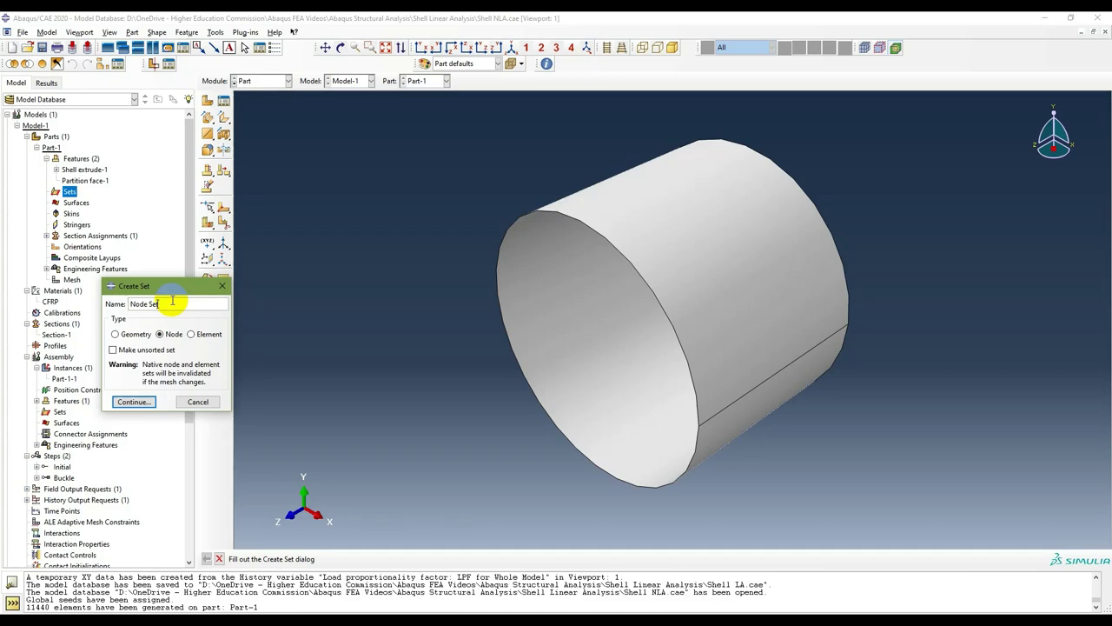
text(Node Set)
click(133, 401)
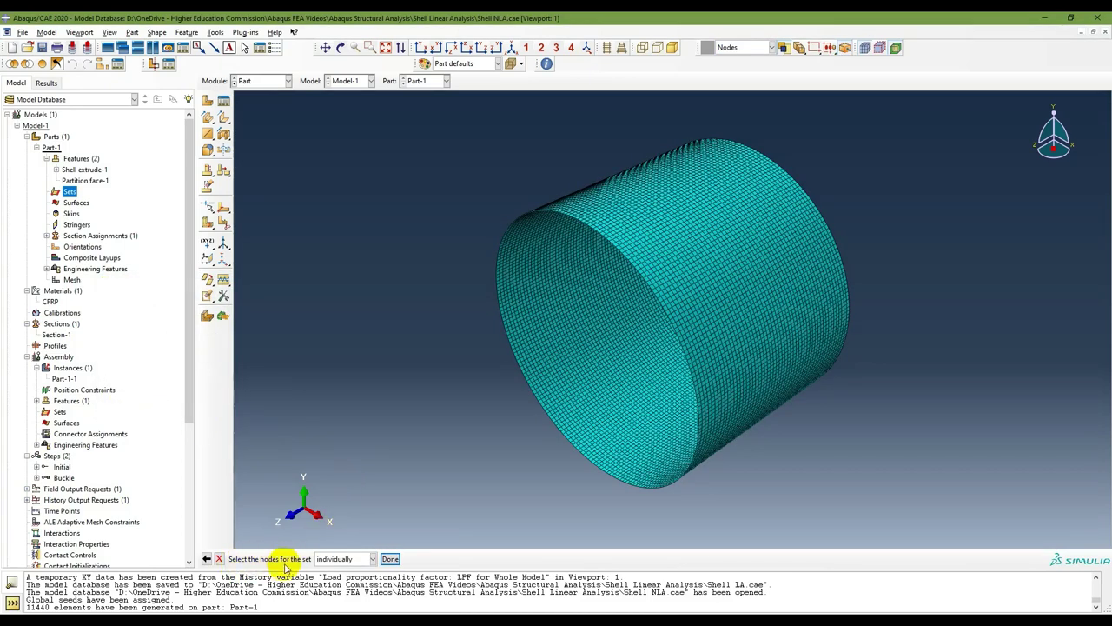
Step: Select the nodes around the shell's front circular edge by feature edge and finish the set
click(372, 559)
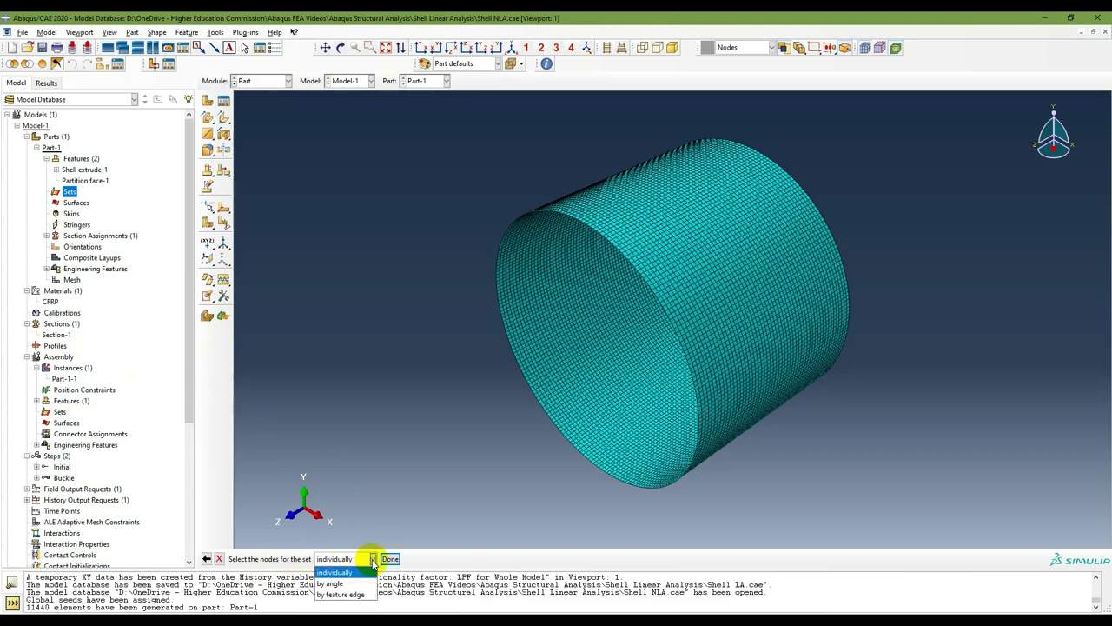
click(341, 595)
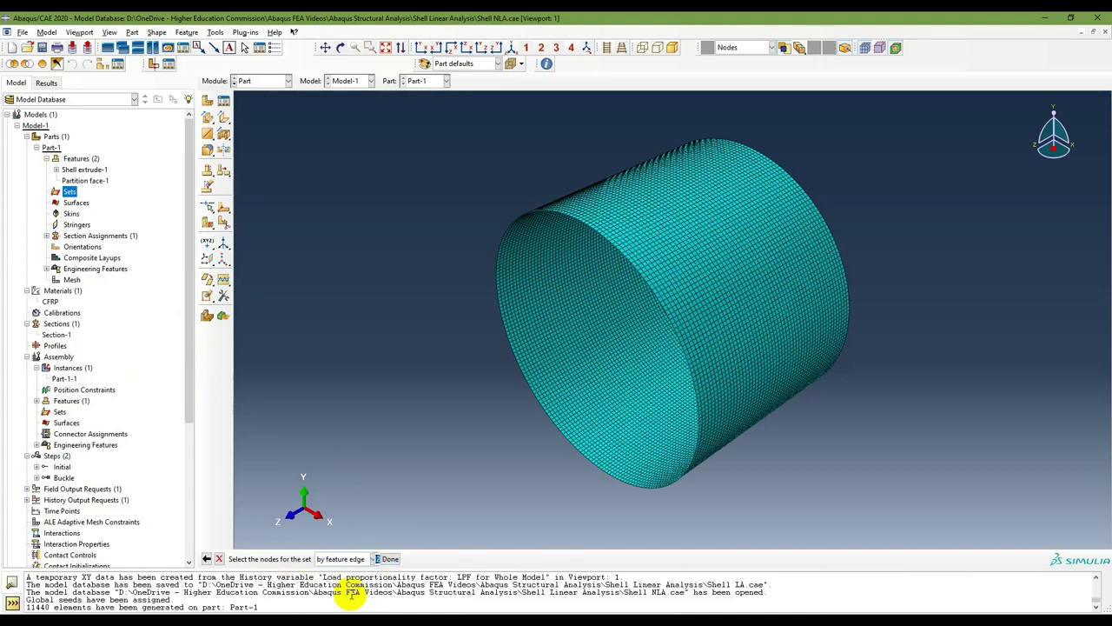
click(496, 286)
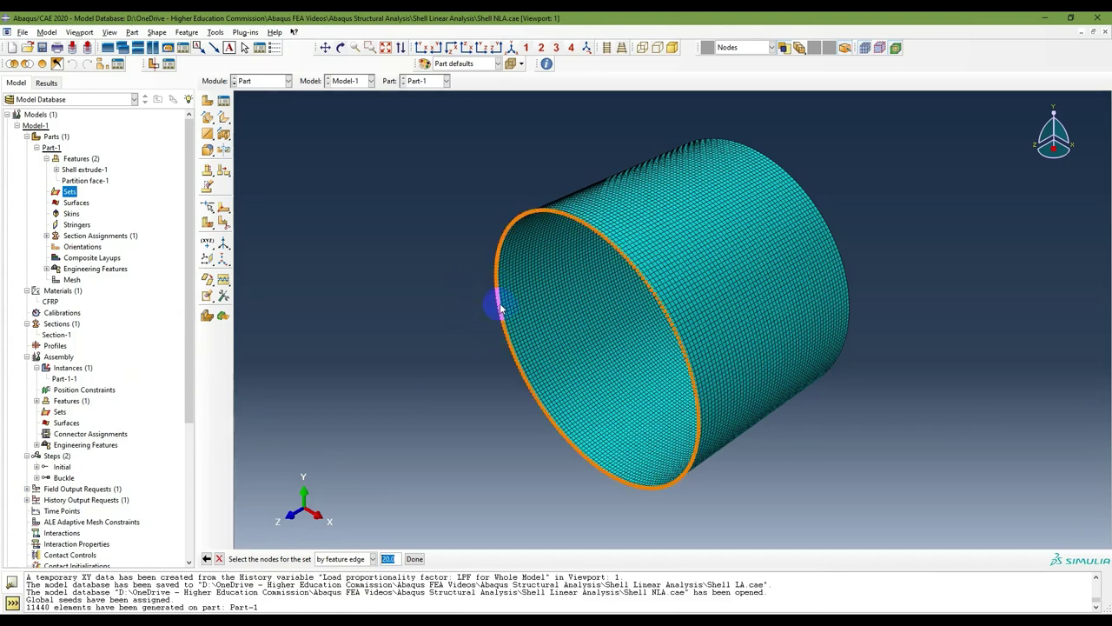
click(501, 307)
click(414, 557)
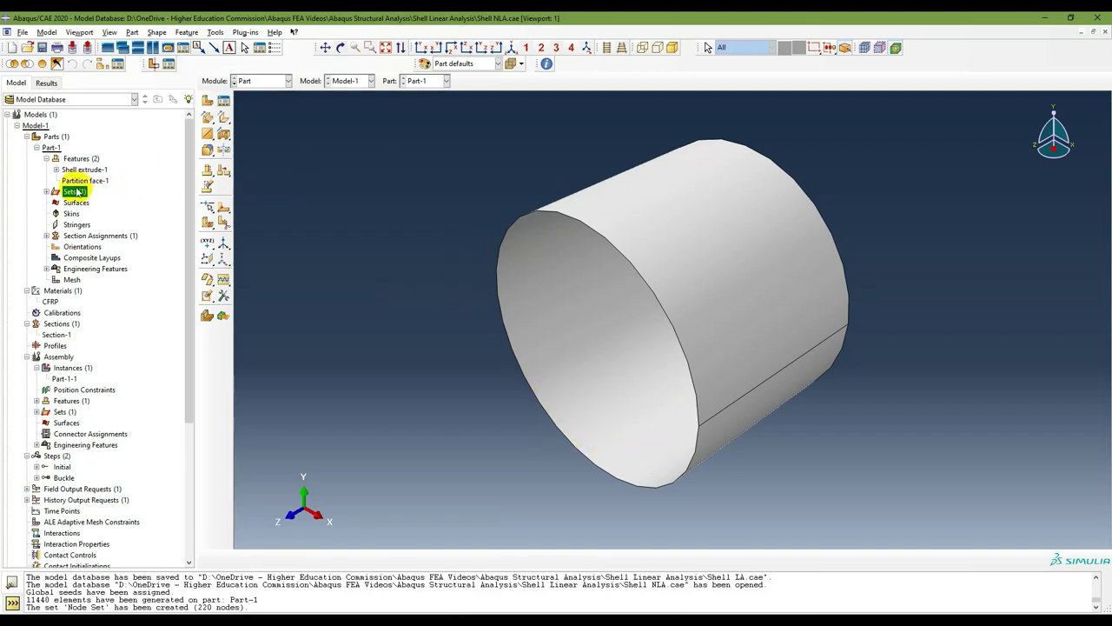
Step: Inspect the nodes in Node Set, then check the reference point stage on the PowerPoint slide and return to Abaqus
click(46, 191)
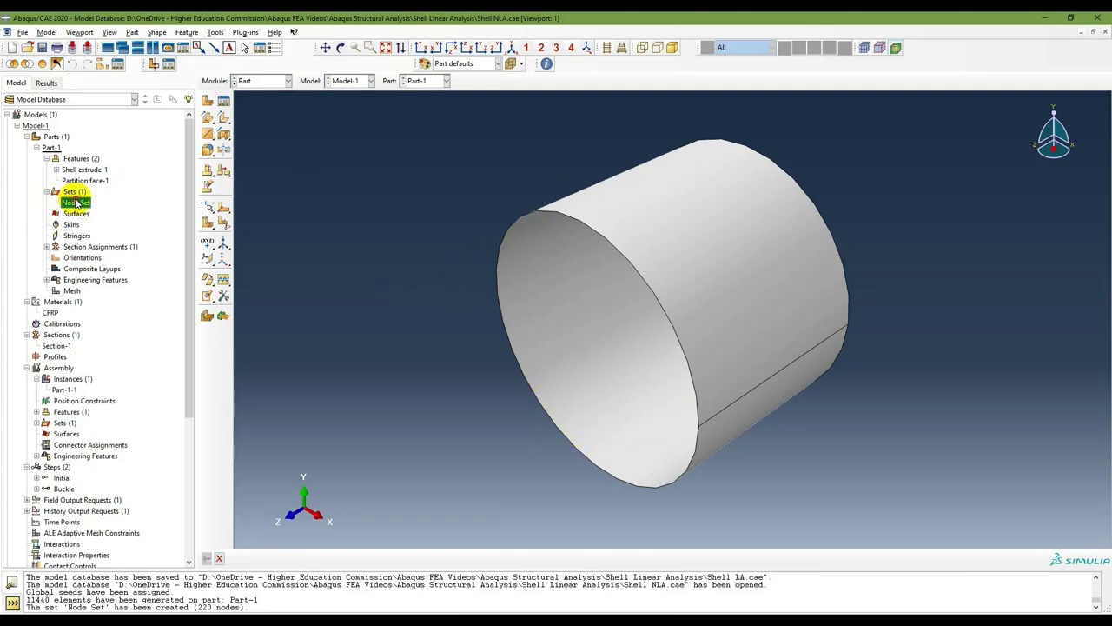
double_click(75, 203)
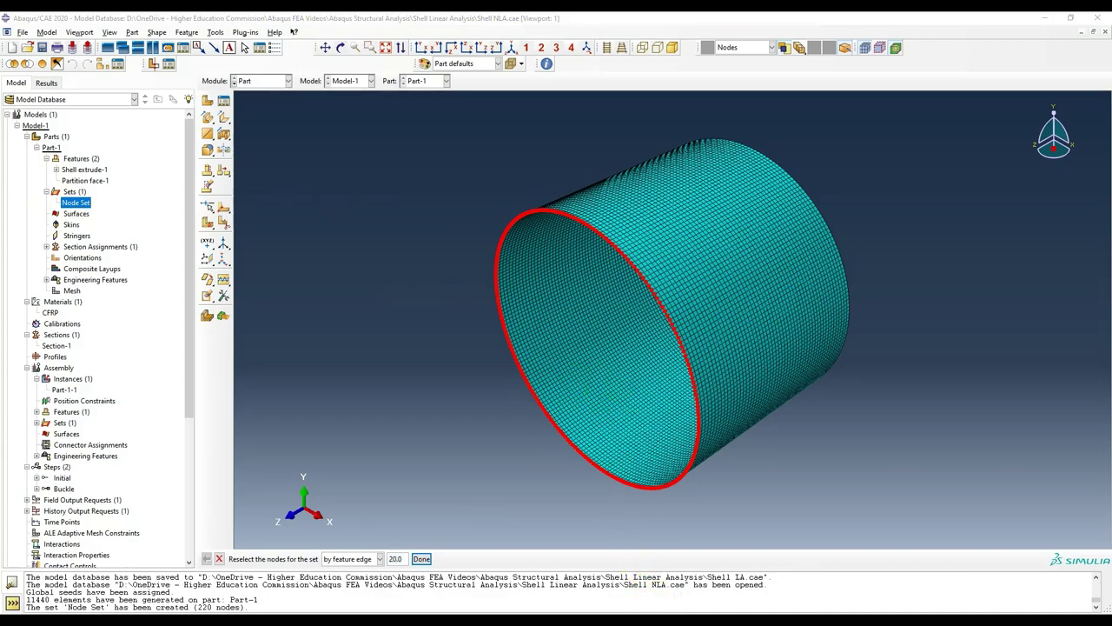
key(alt+Tab)
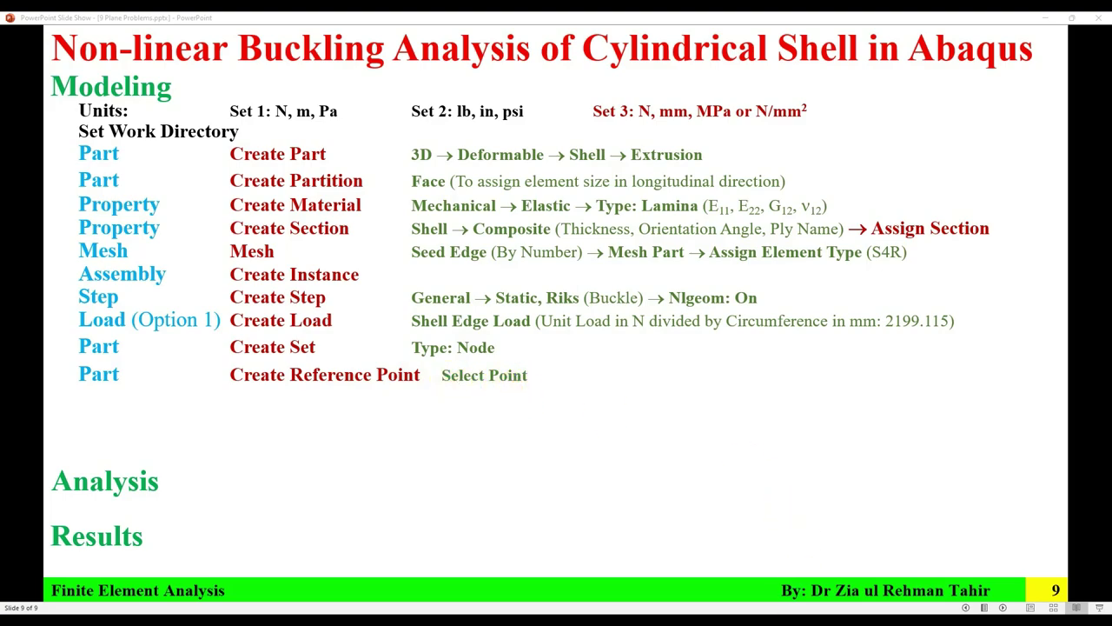
key(alt+Tab)
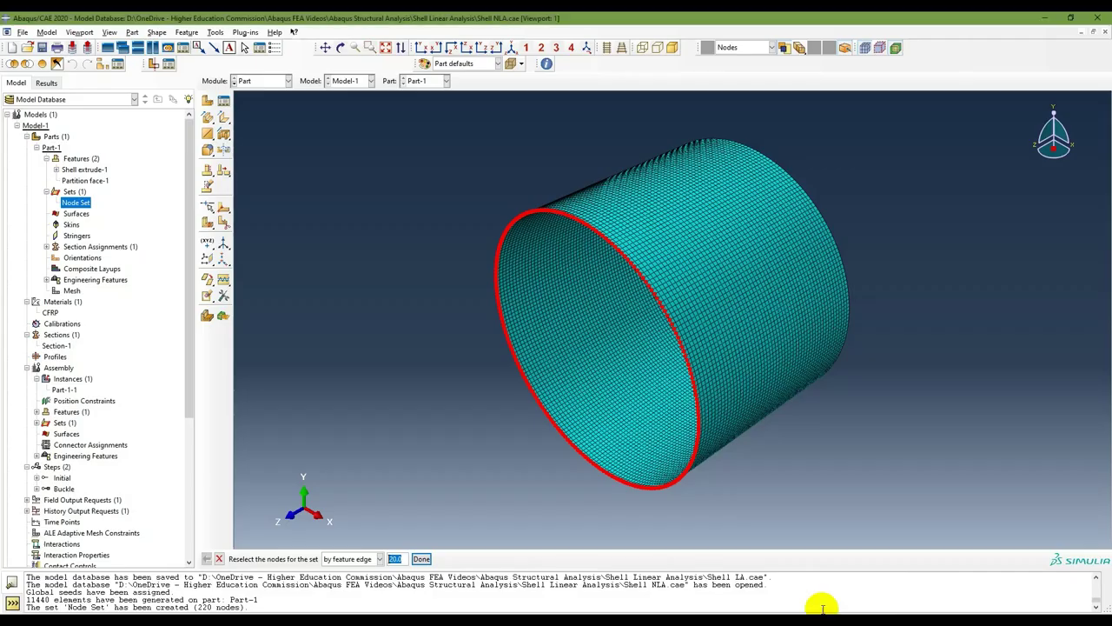
Step: Create a reference point on Part-1 at the centre of the shell's front circular edge
click(42, 126)
click(216, 32)
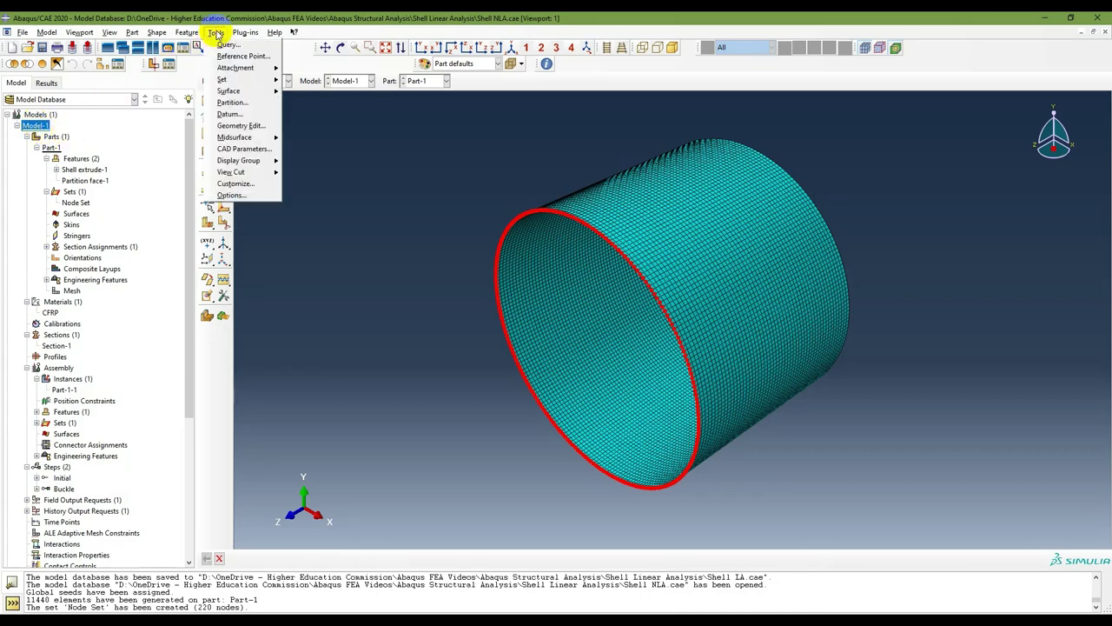
click(228, 48)
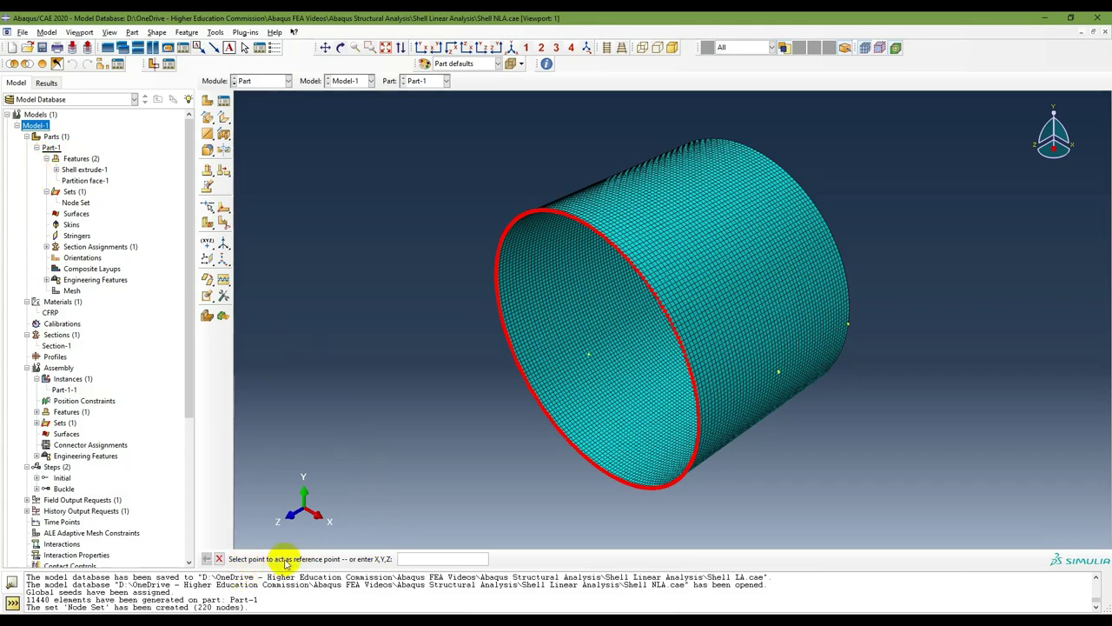
click(589, 356)
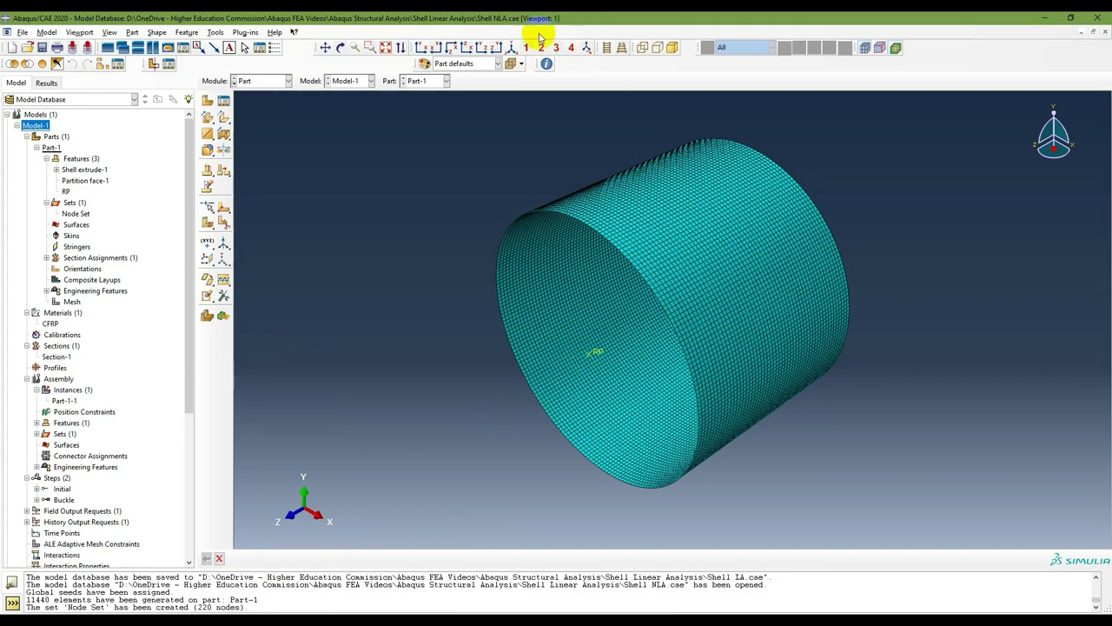
Step: Examine the reference point's position relative to the shell's front opening from the side, end-on, isometric and rotated views
click(495, 47)
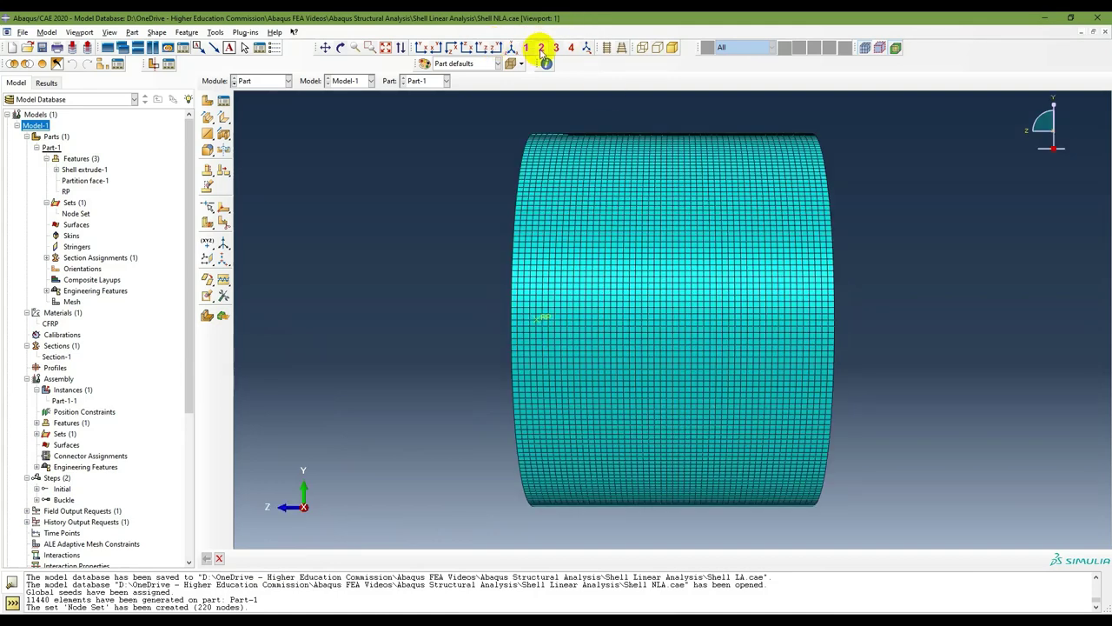
click(512, 46)
click(451, 47)
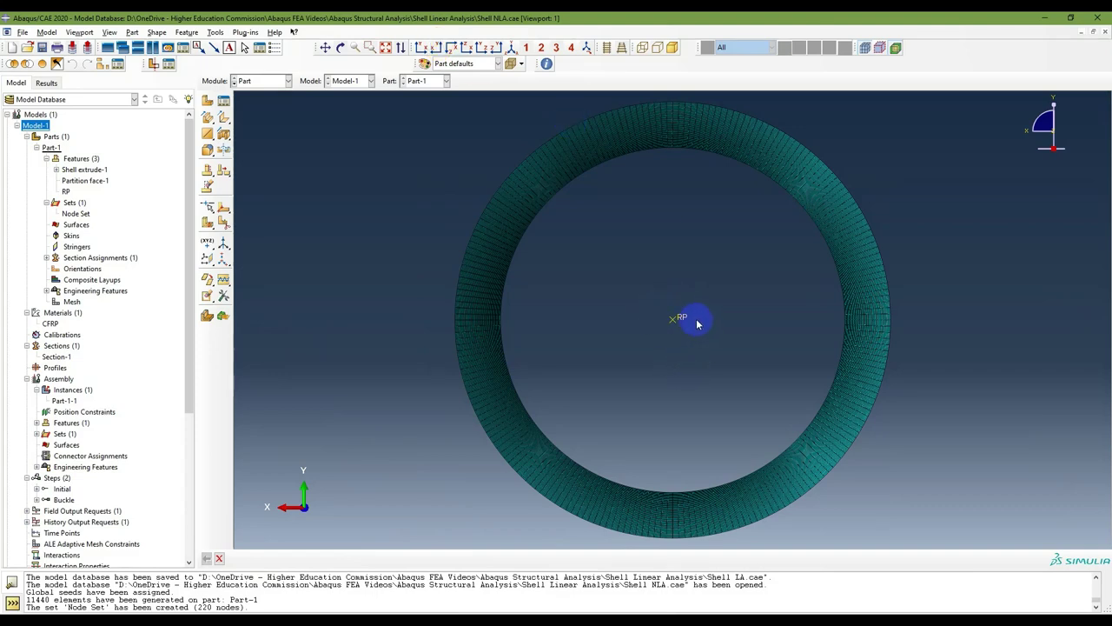
click(354, 47)
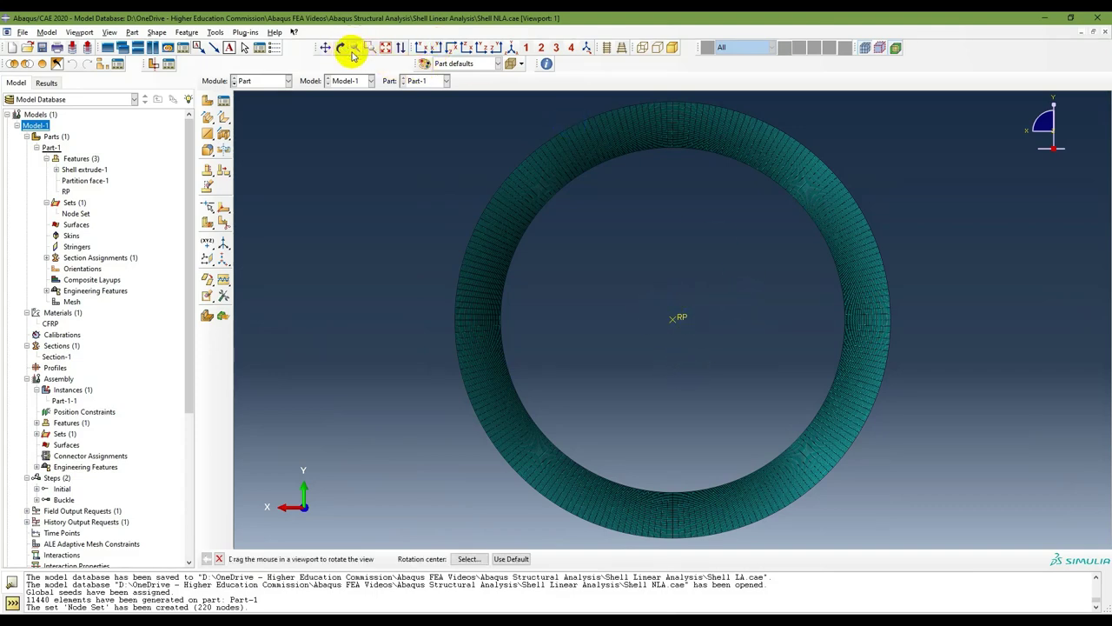
click(354, 47)
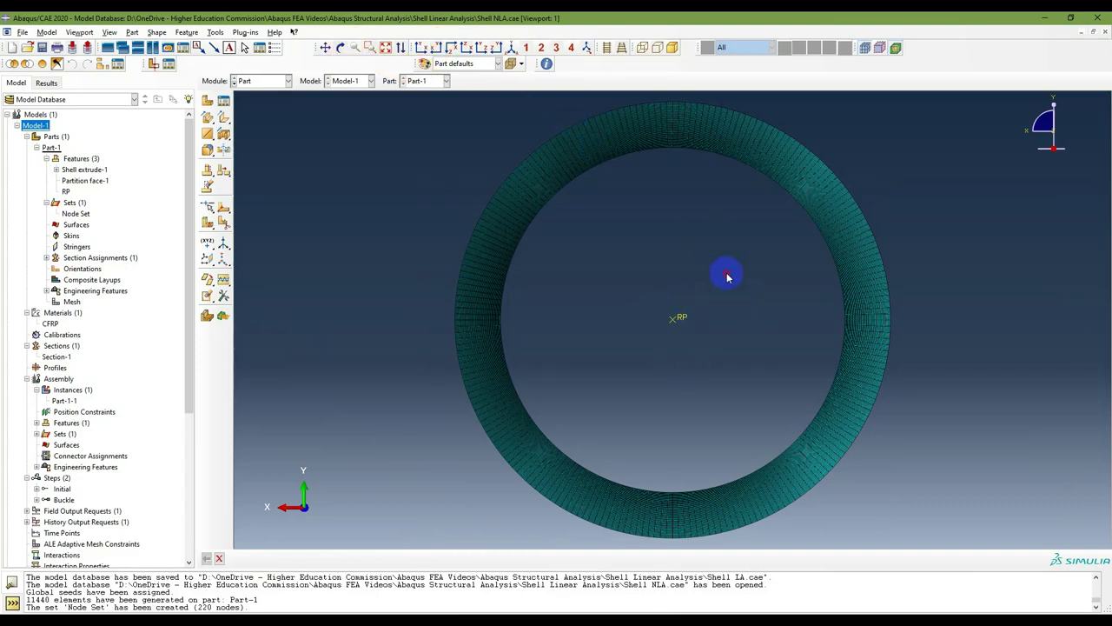
click(340, 46)
drag(774, 308, 499, 148)
click(510, 47)
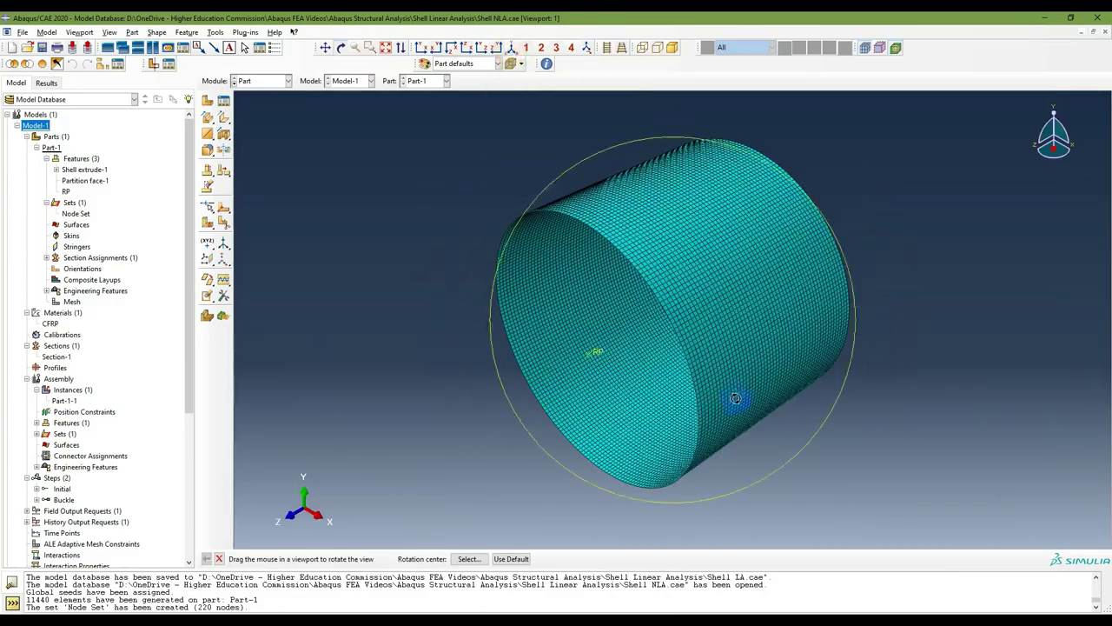
drag(735, 398, 612, 146)
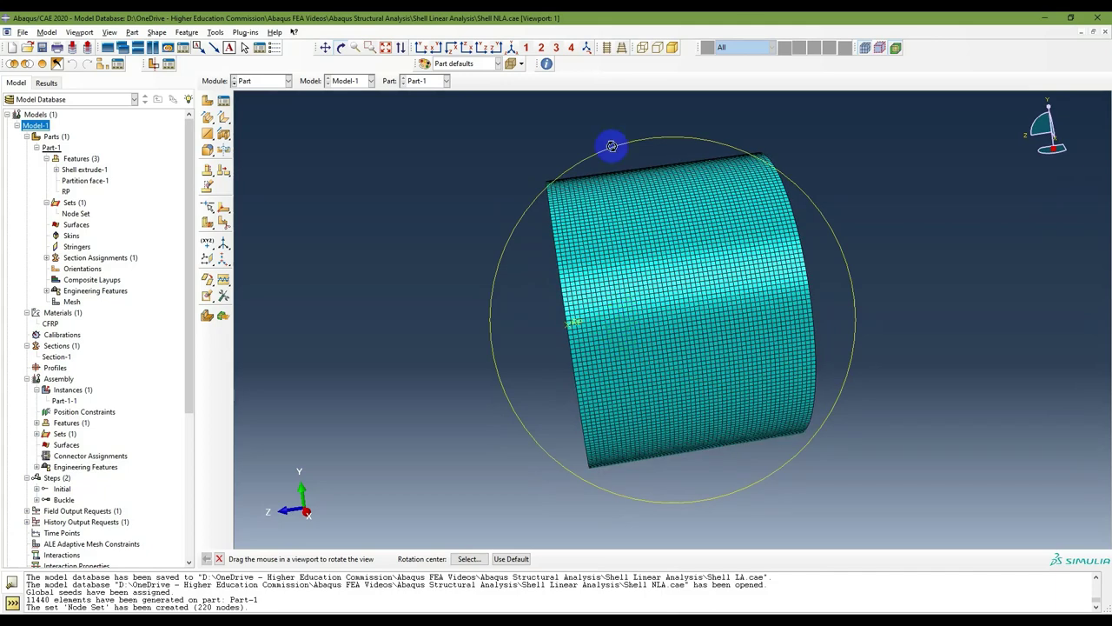
click(494, 47)
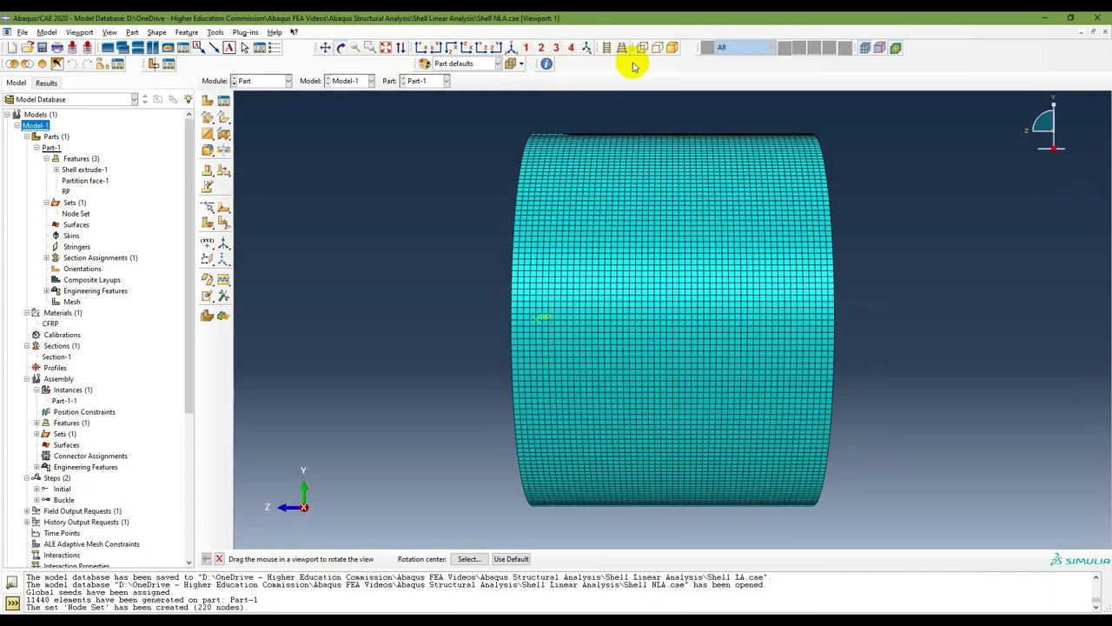
Step: Examine the meshed shell in isometric view, highlight its reference point RP, and check the modelling outline in PowerPoint
click(611, 46)
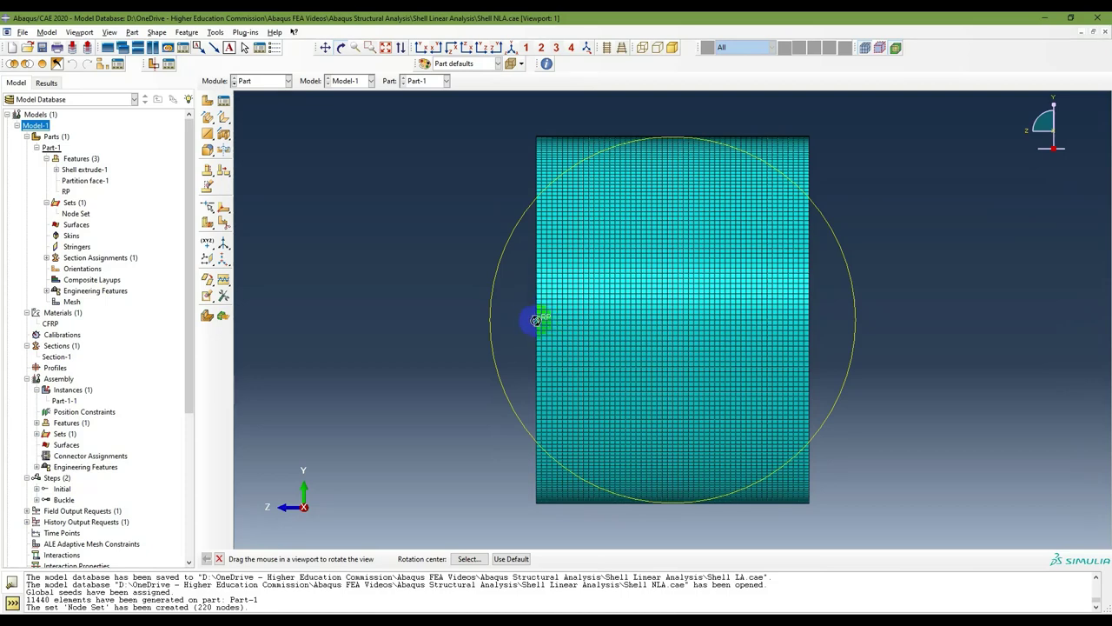
click(512, 47)
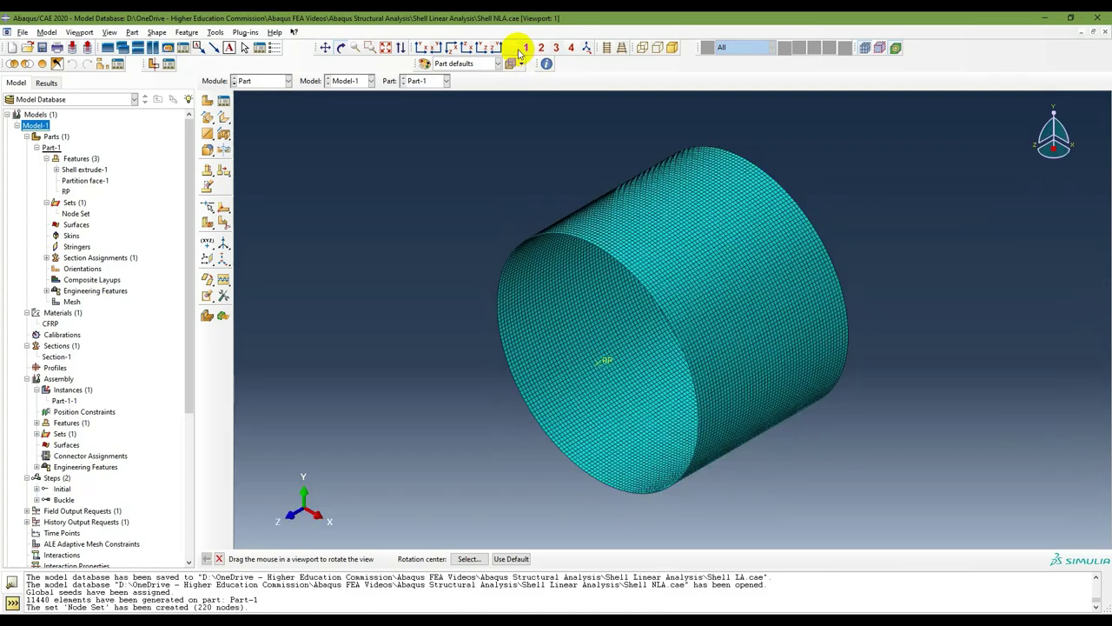
click(617, 50)
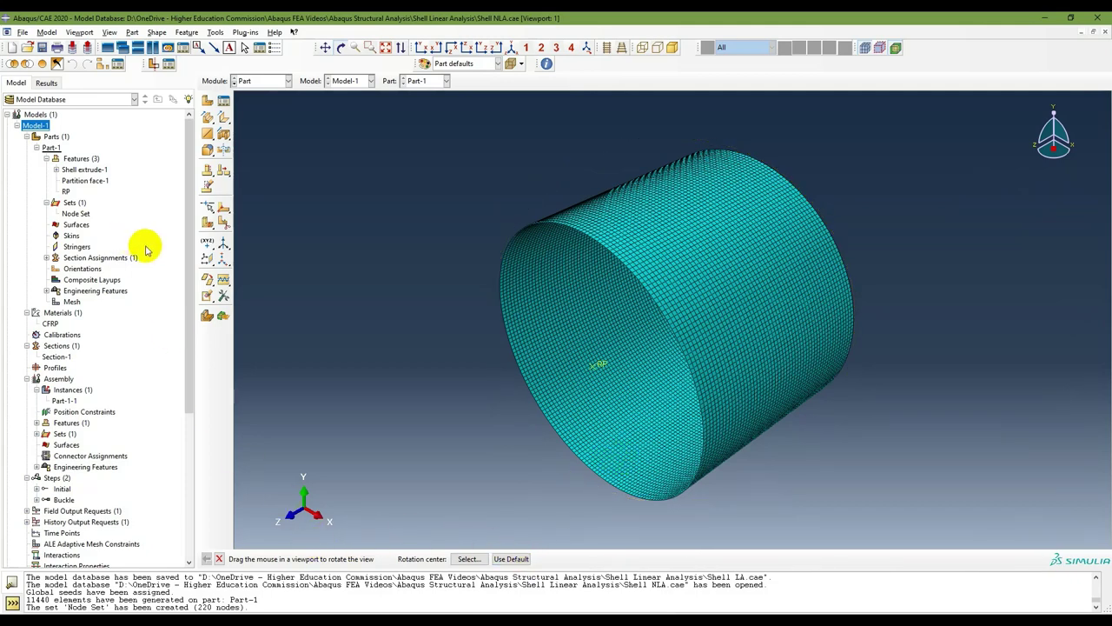
click(65, 191)
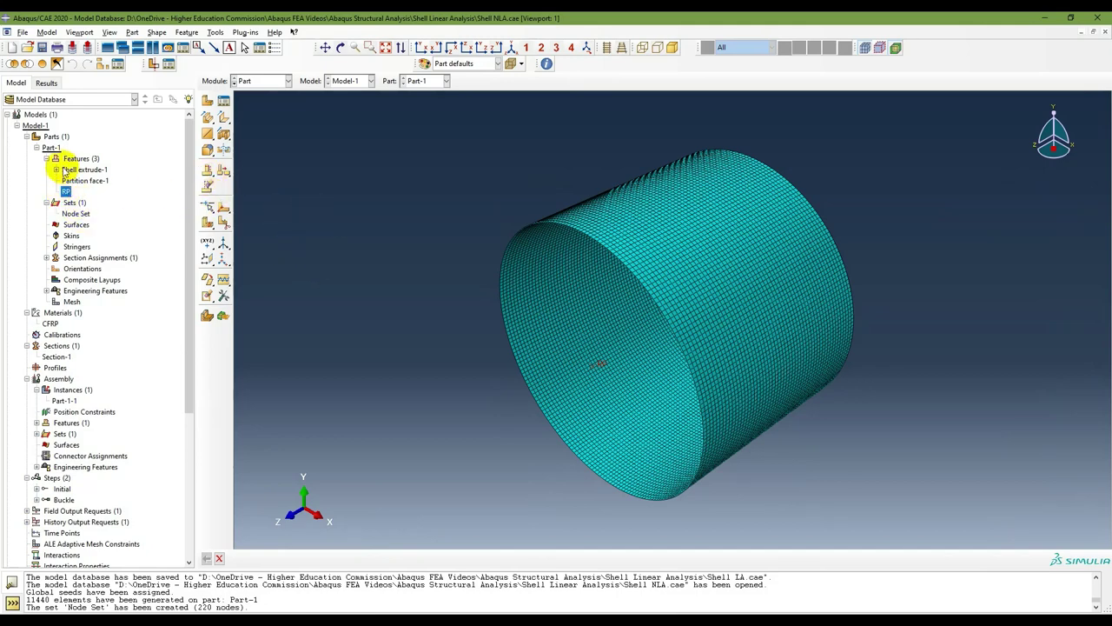
key(alt+Tab)
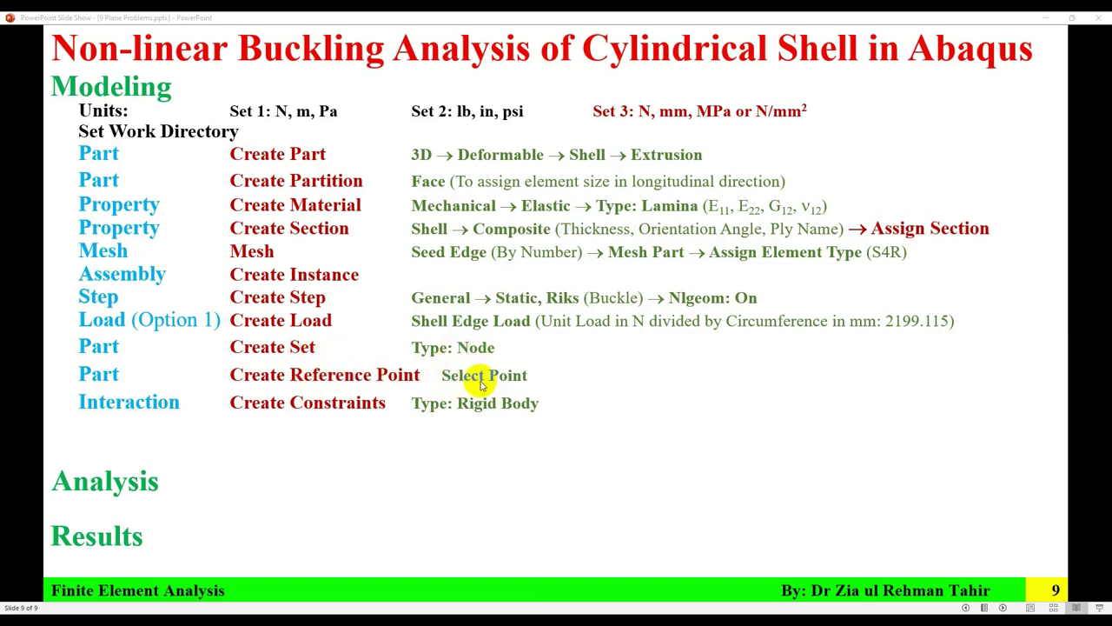
click(817, 619)
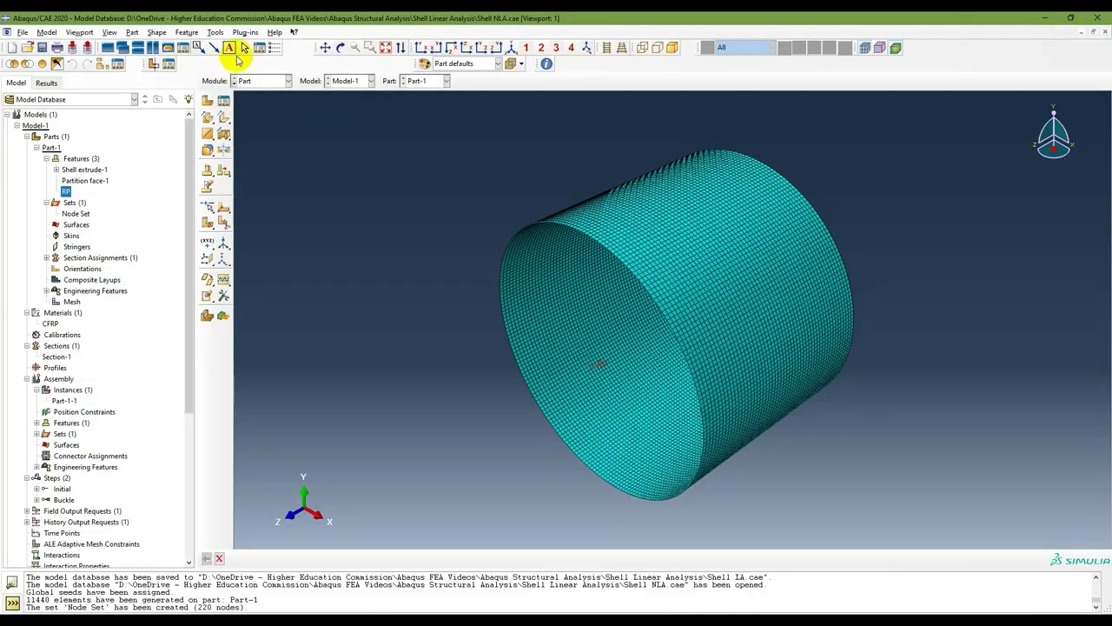
Step: In the Interaction module, create a rigid body constraint with Part-1-1.Node Set as its pin (nodes) region
click(279, 82)
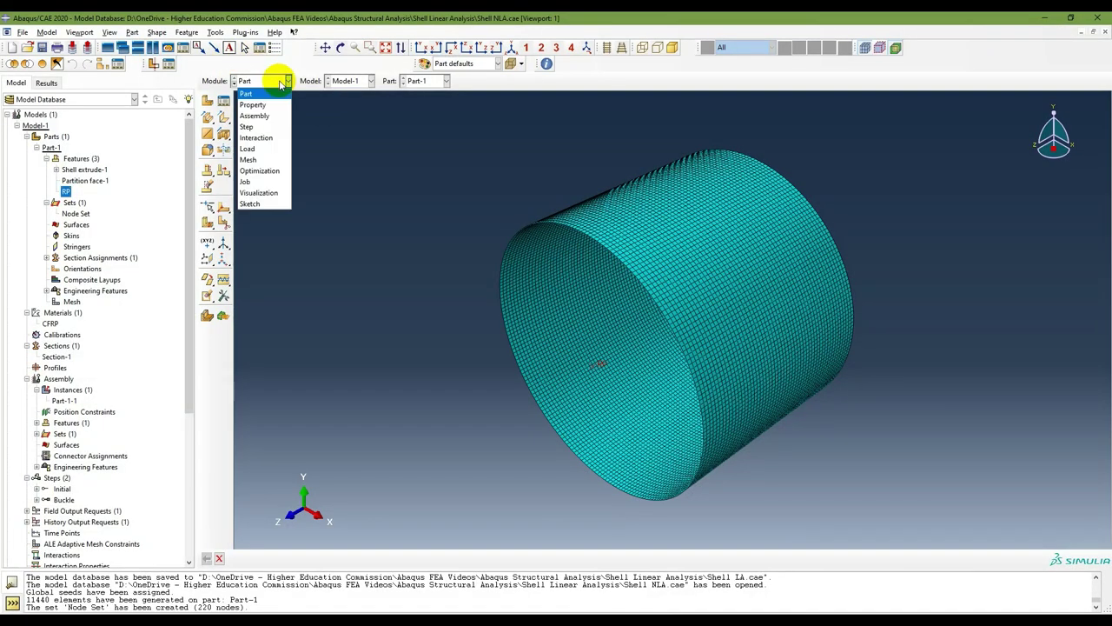
click(265, 141)
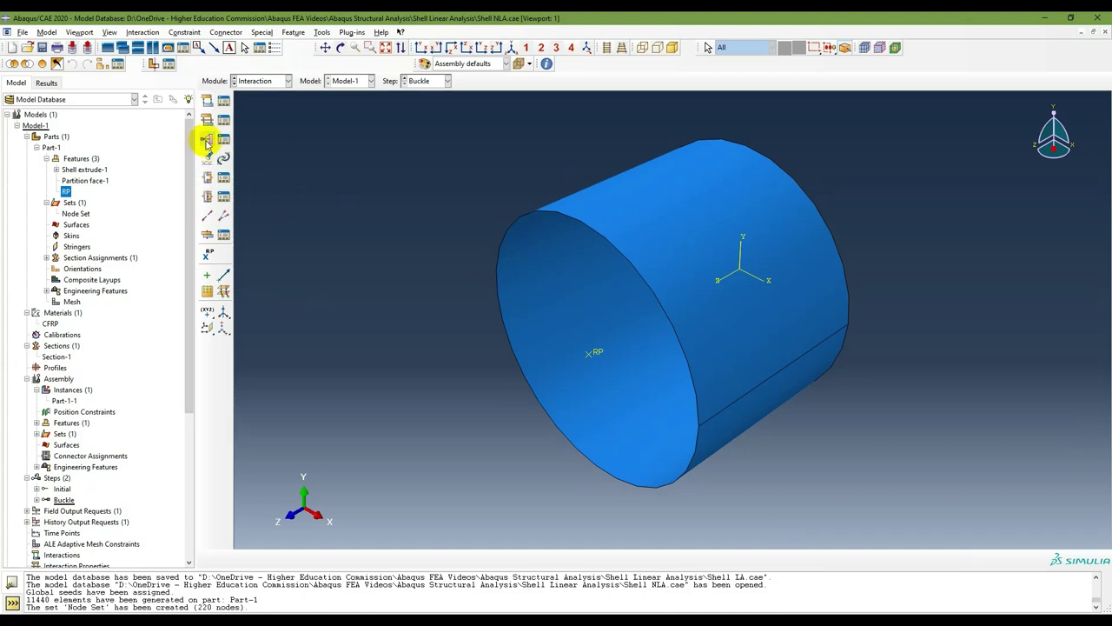
scroll(102, 419, down, 6)
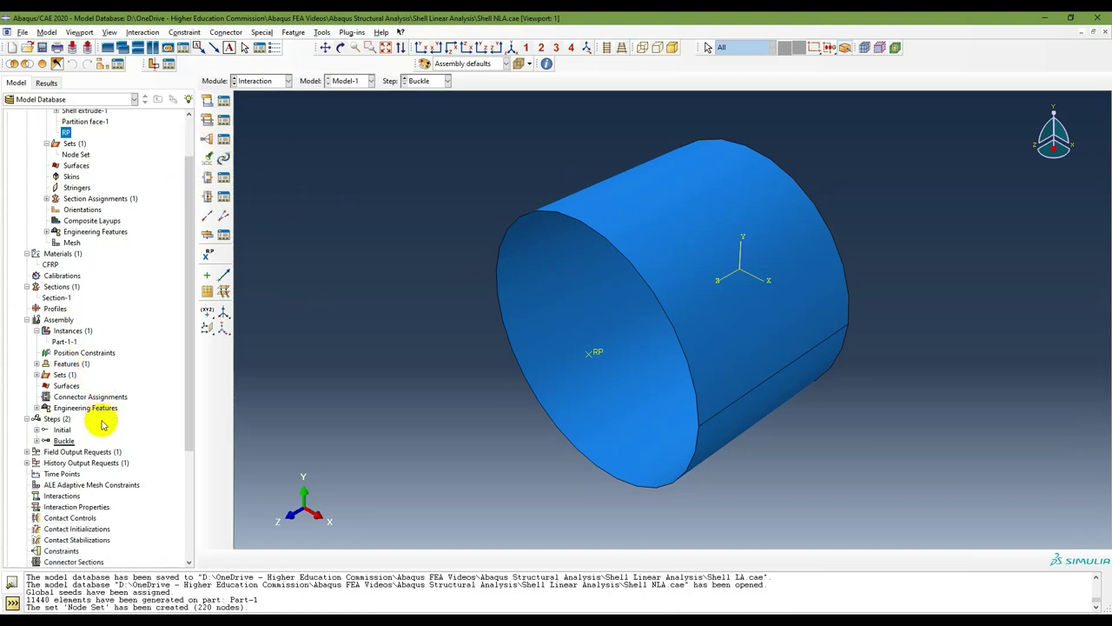
double_click(62, 412)
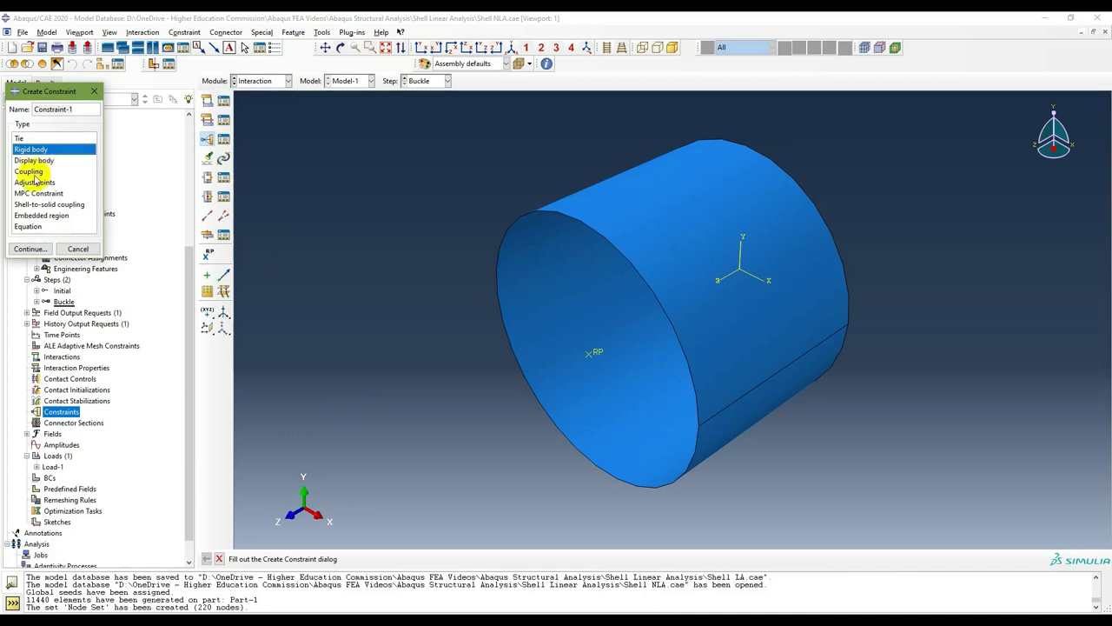
click(30, 248)
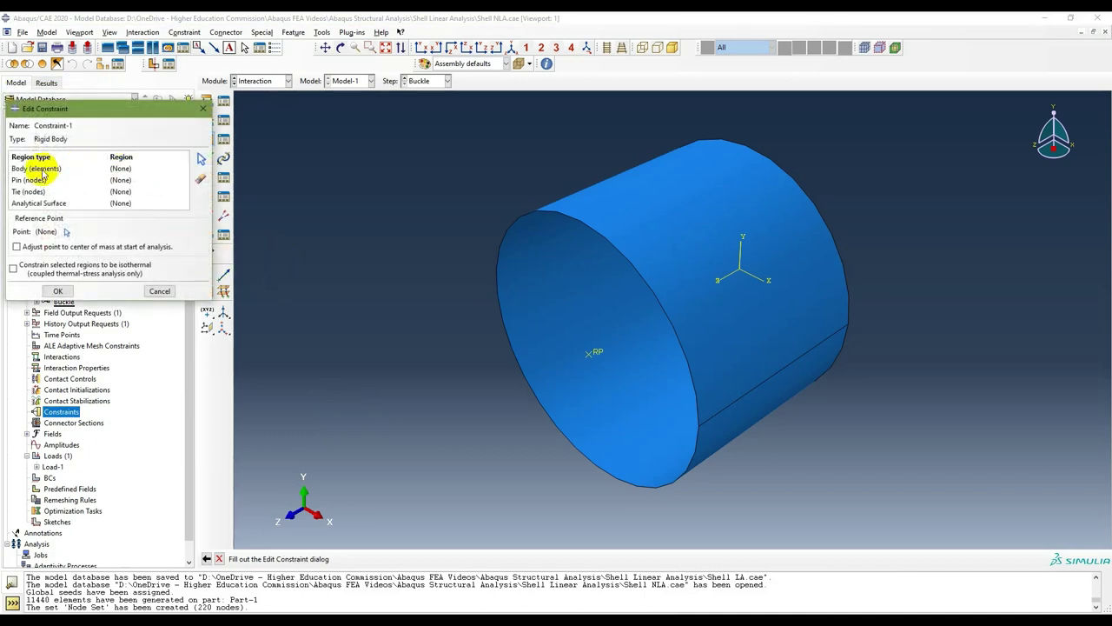
click(35, 180)
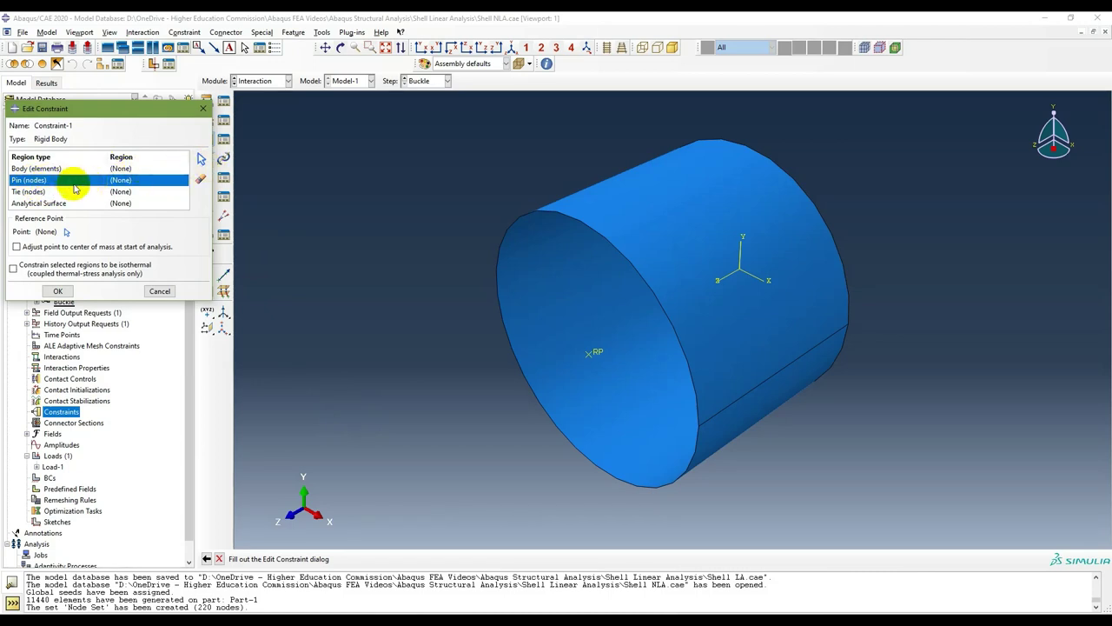
click(200, 159)
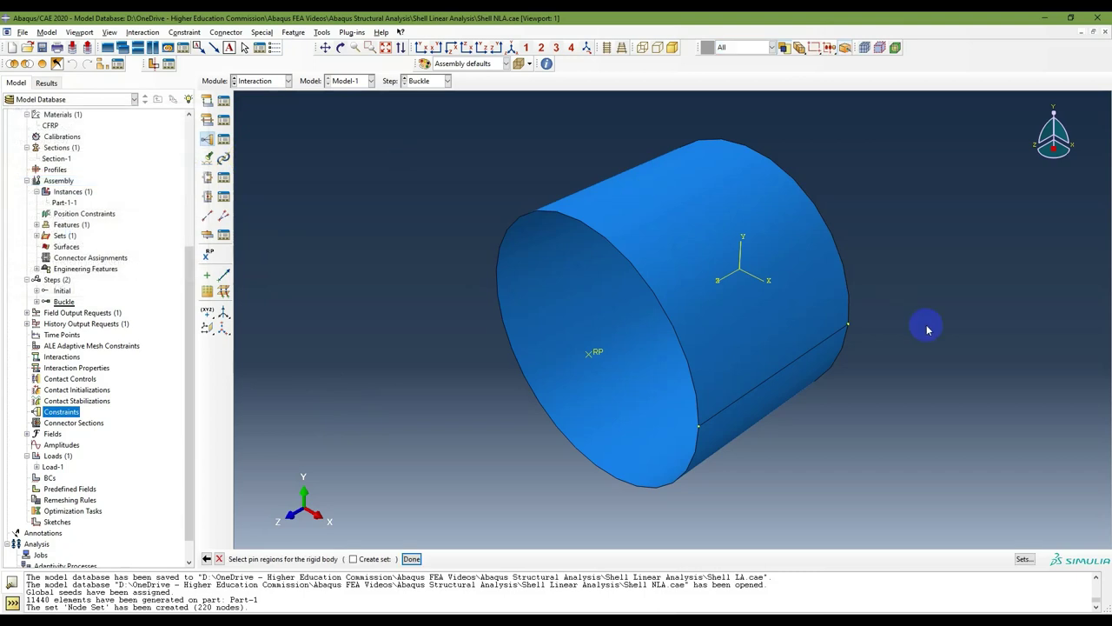
click(1025, 558)
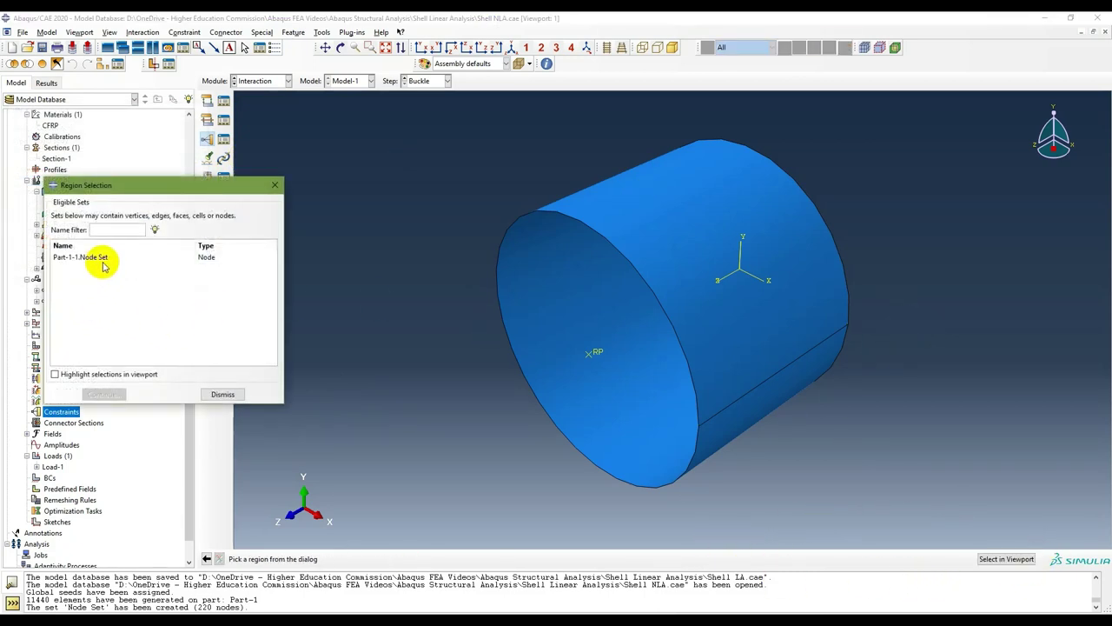
click(102, 259)
click(100, 394)
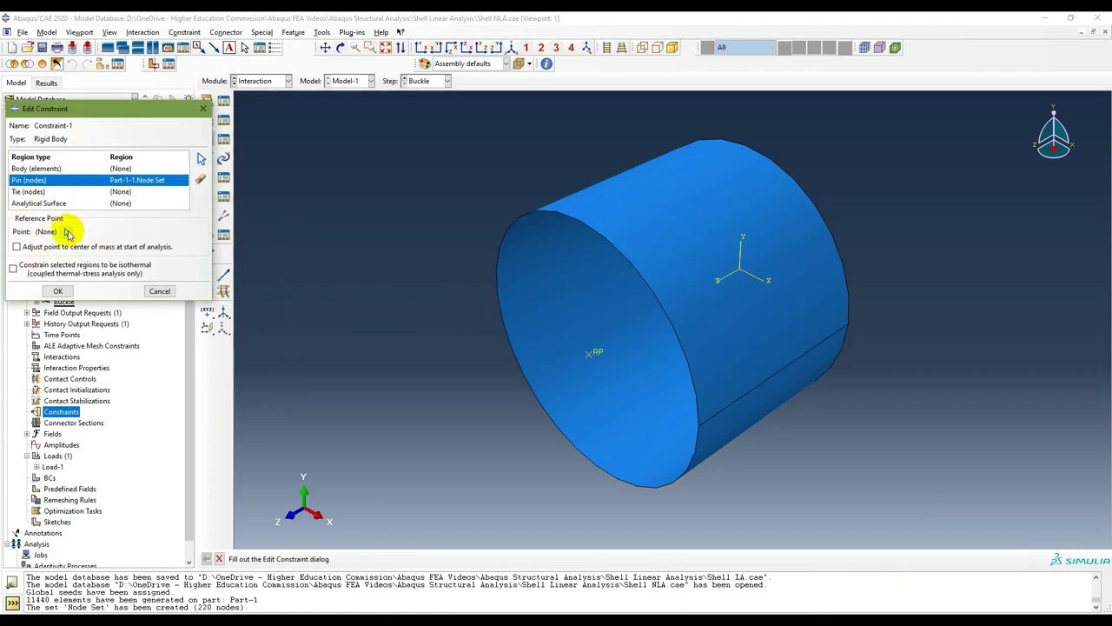
Step: Assign RP as the rigid body's reference point, complete the constraint, and highlight it in the model
click(68, 232)
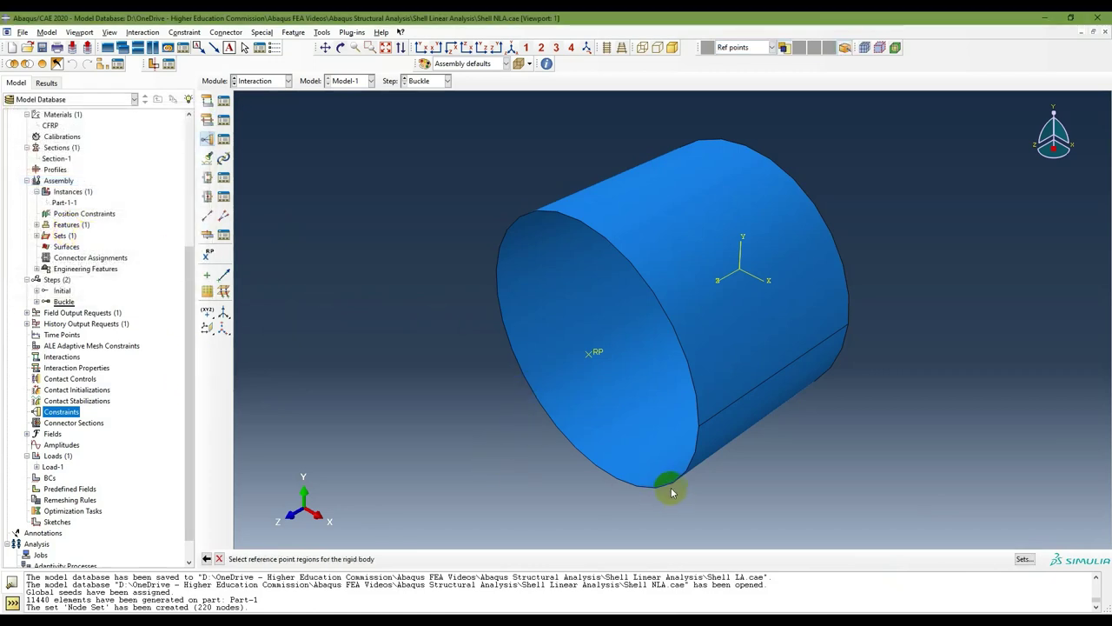
click(589, 356)
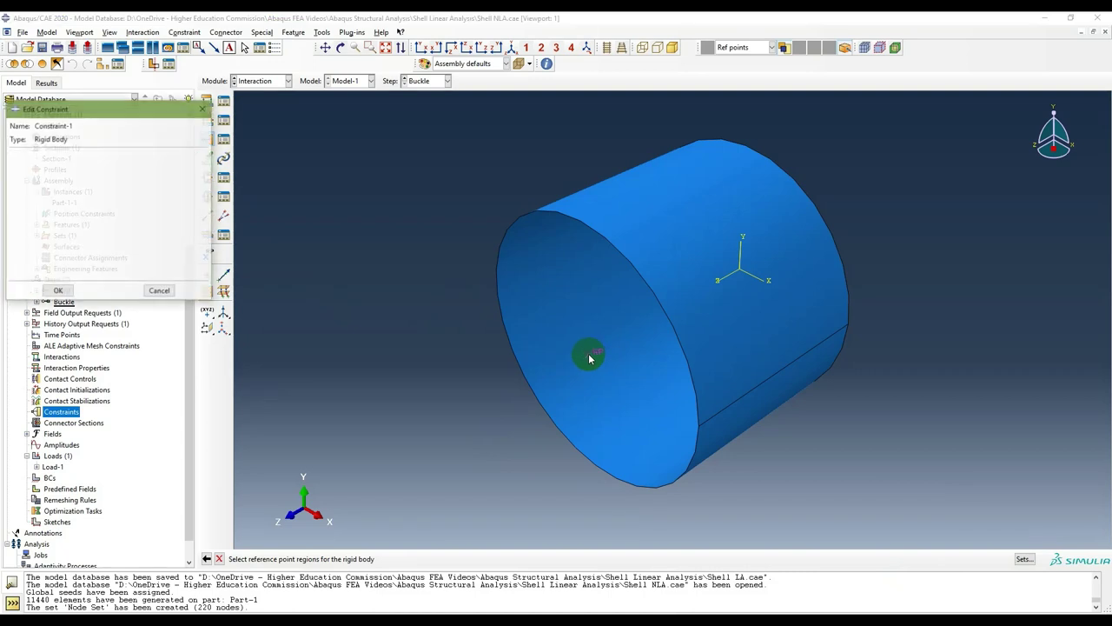
click(58, 291)
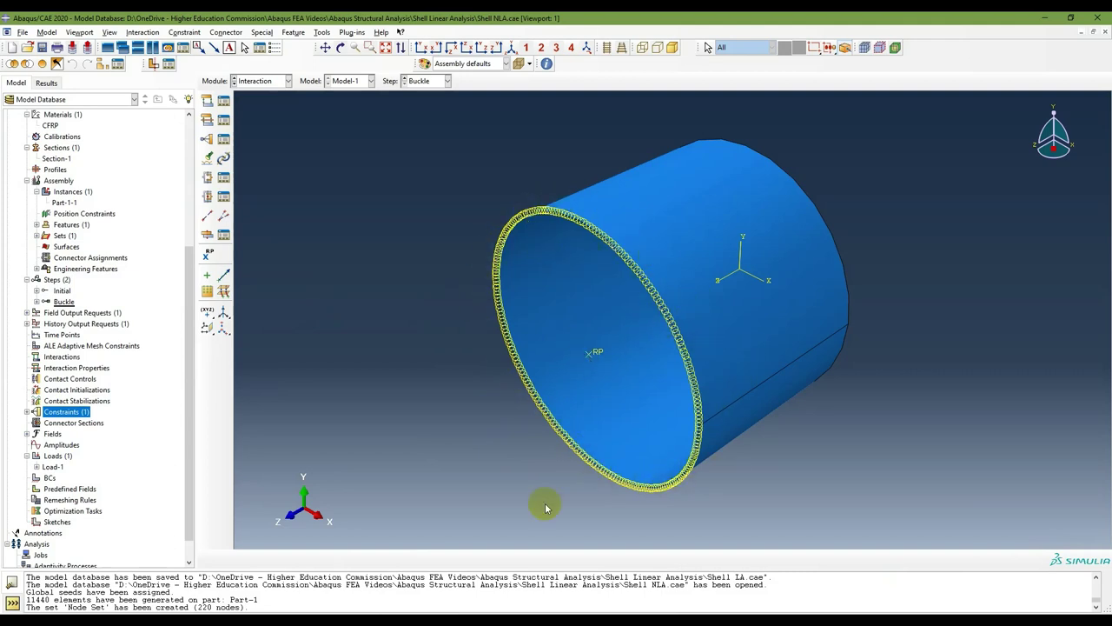
click(27, 411)
click(73, 423)
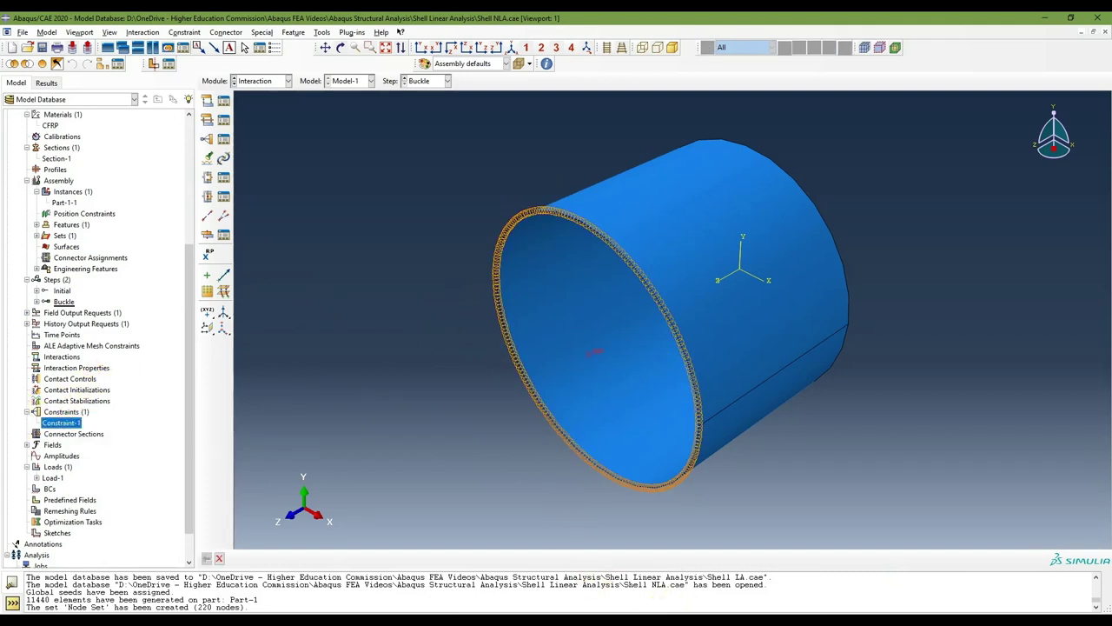
key(alt+Tab)
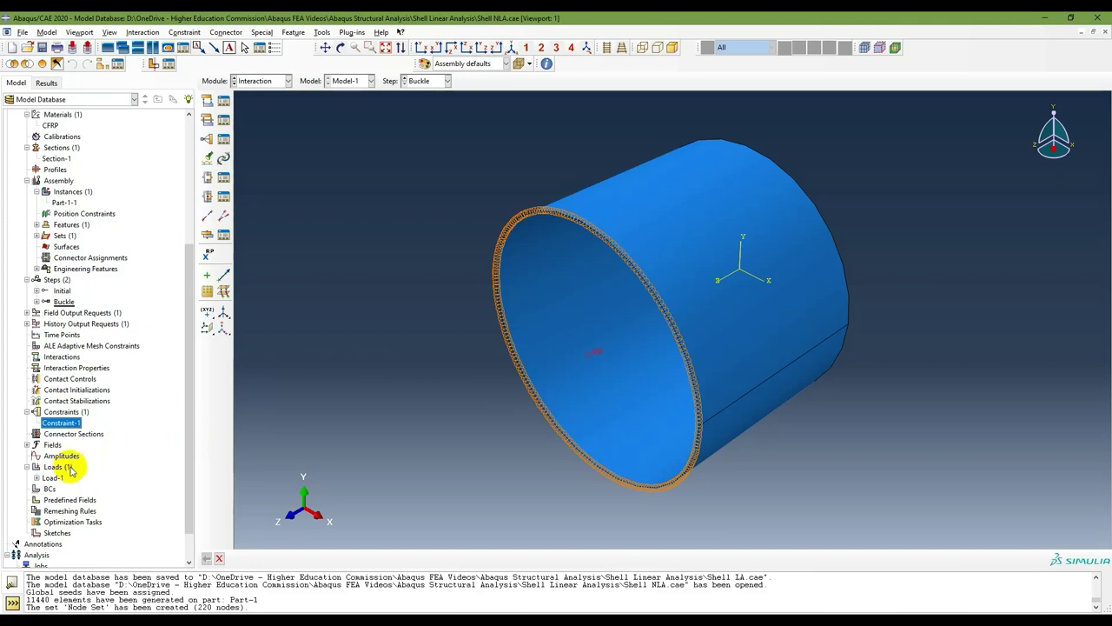
Step: Create a mechanical concentrated force in the Buckle step, acting on reference point RP along the shell's axis (CF3)
click(55, 468)
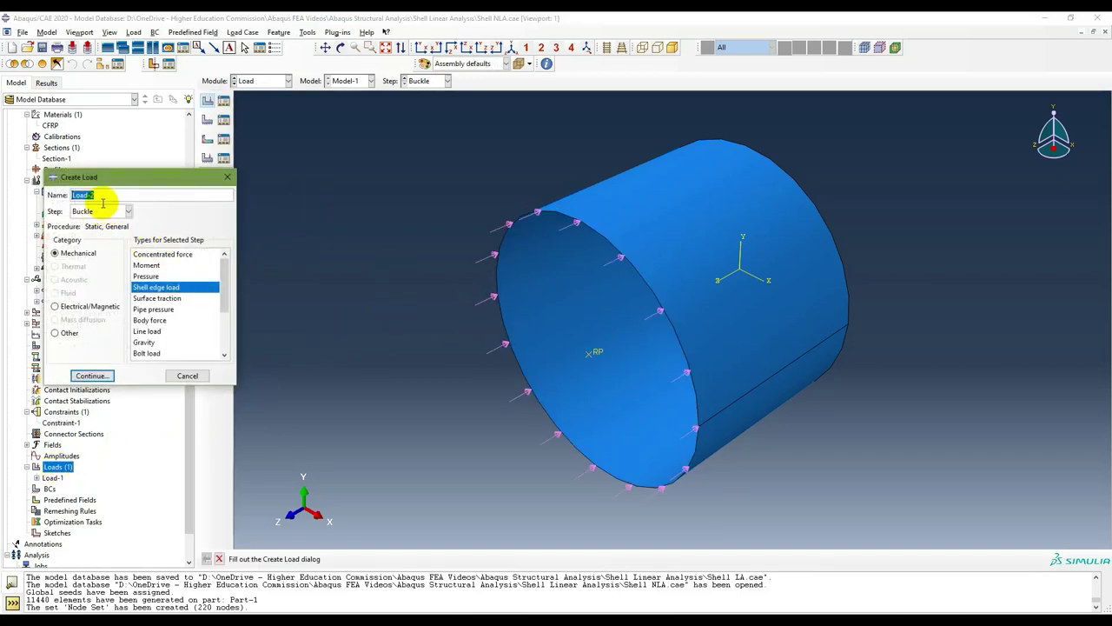
click(146, 254)
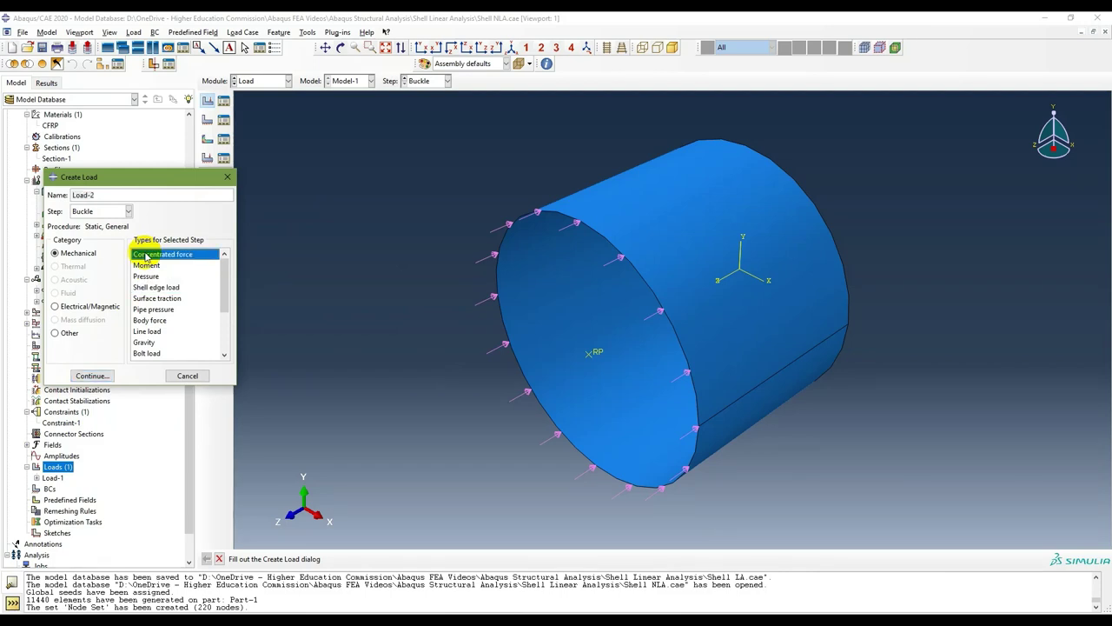
click(91, 376)
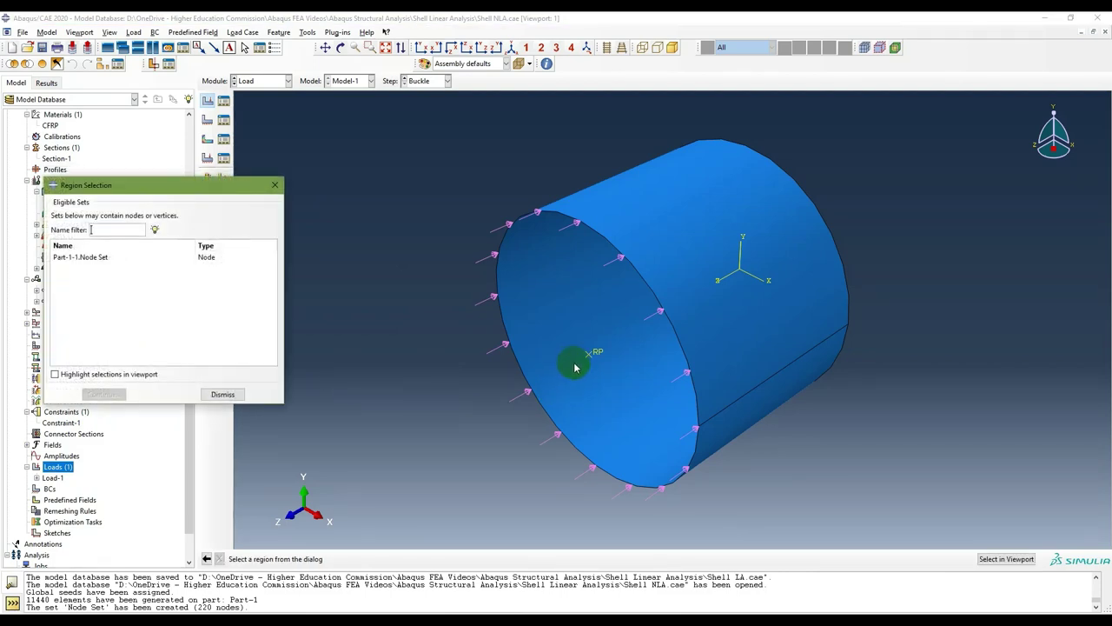
click(221, 396)
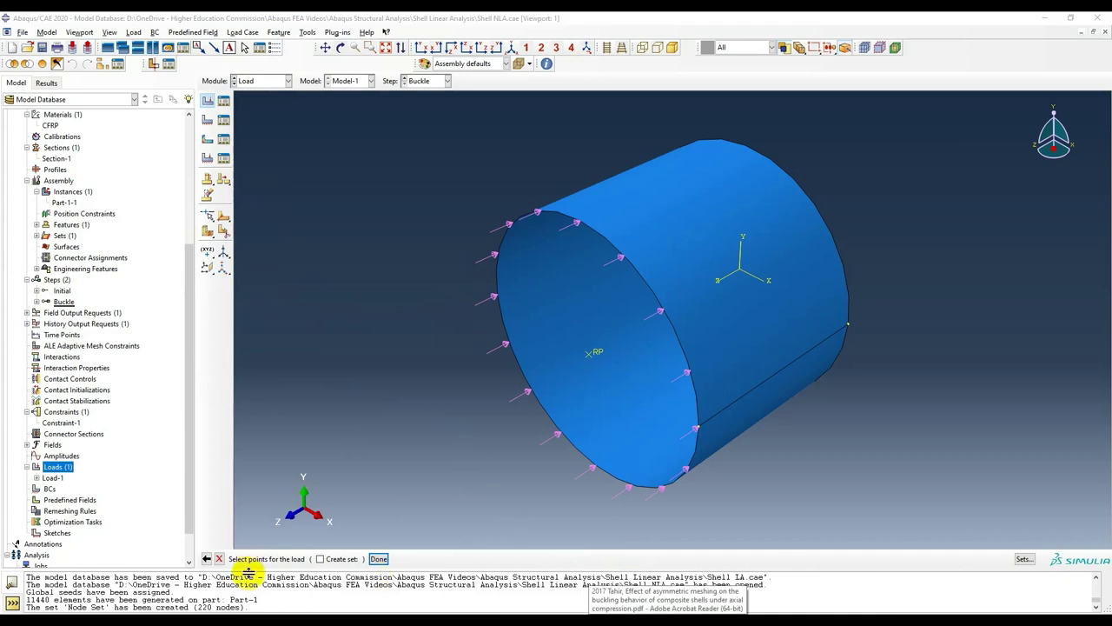
click(591, 397)
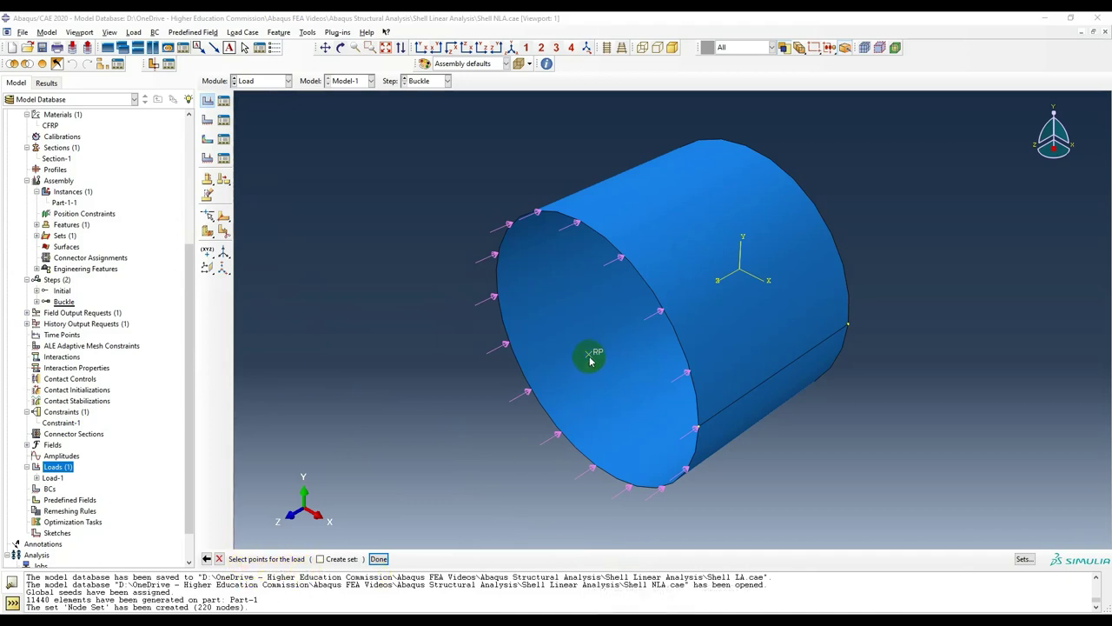
click(590, 355)
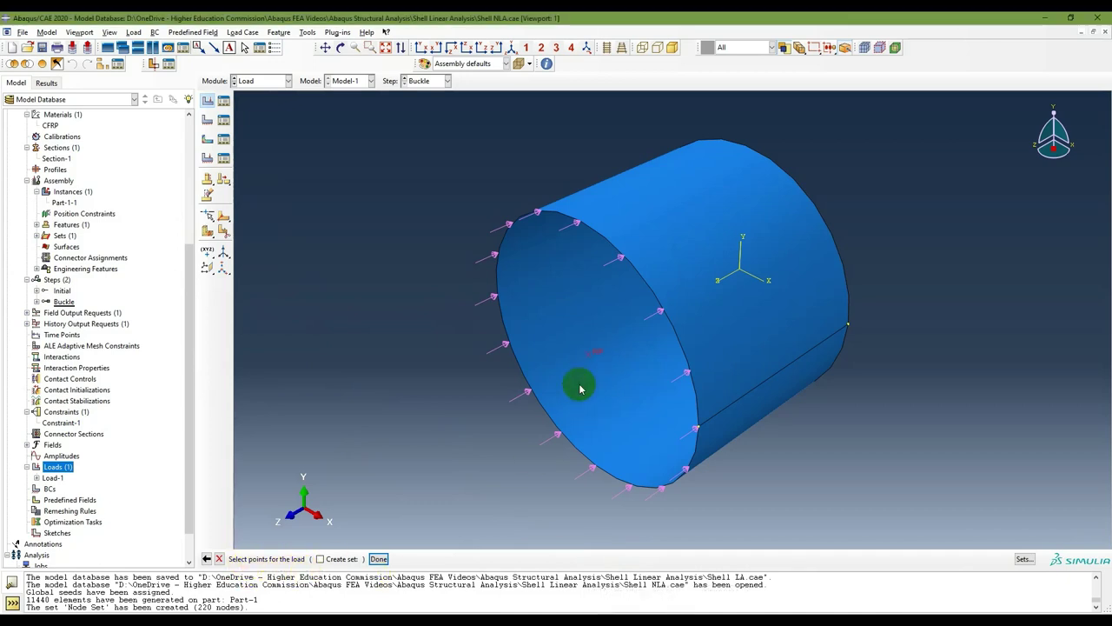
click(379, 559)
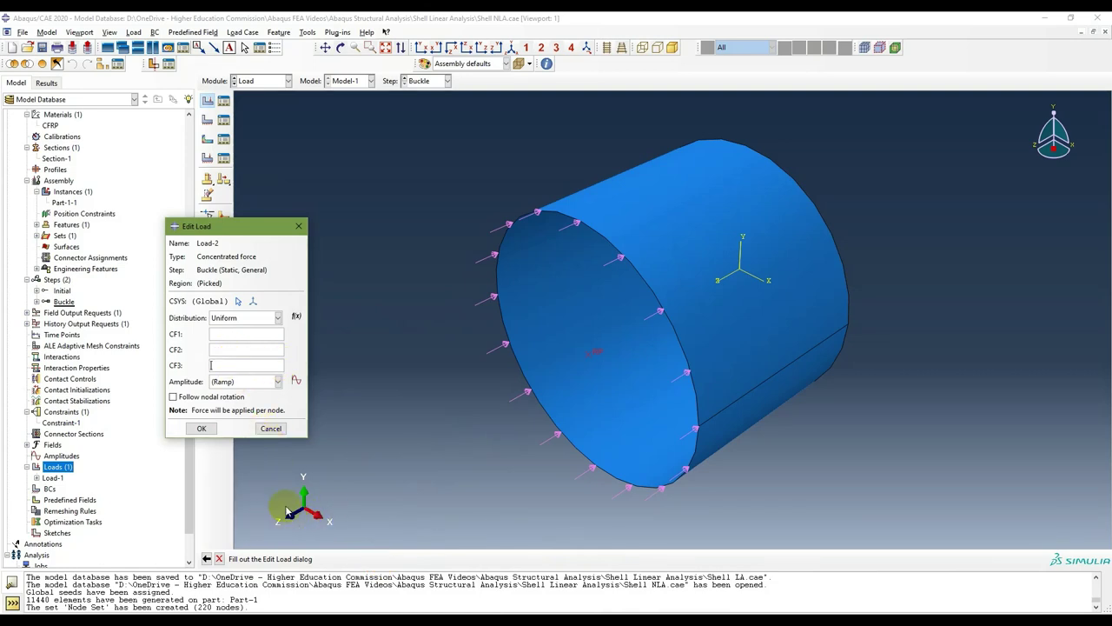
click(201, 428)
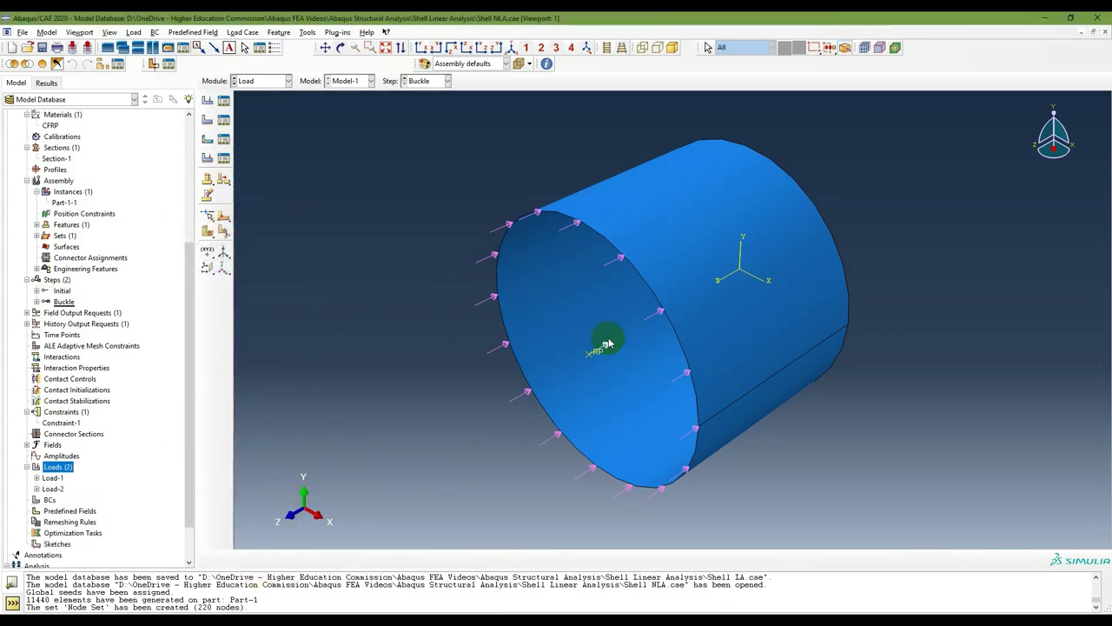
Step: Compare where the shell edge load Load-1 and the concentrated force Load-2 act by highlighting each in the model
click(56, 490)
double_click(55, 490)
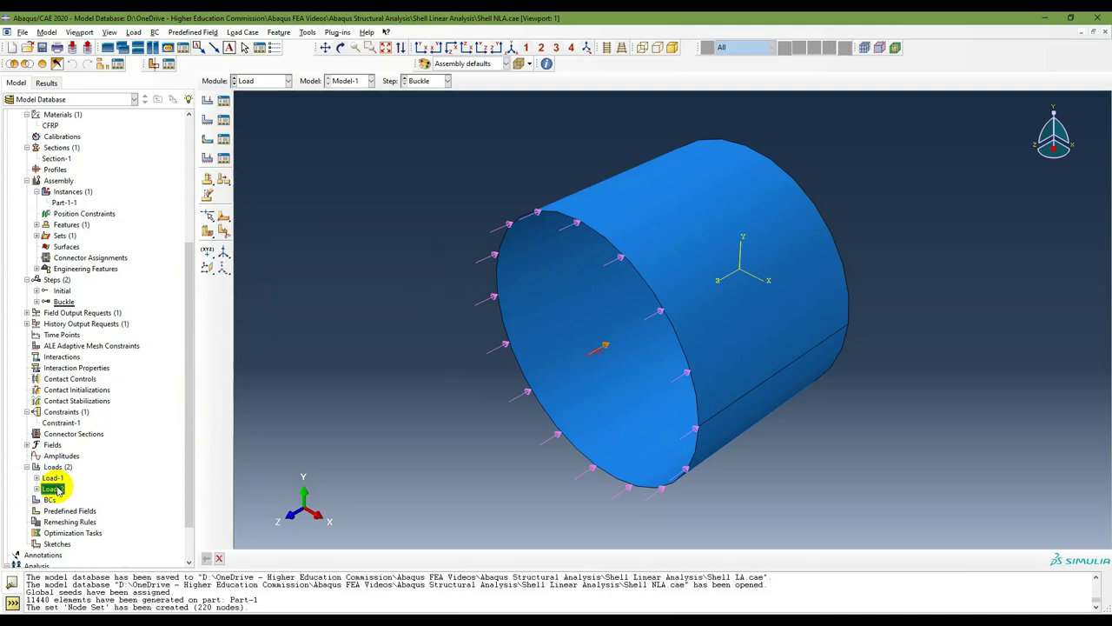
click(54, 478)
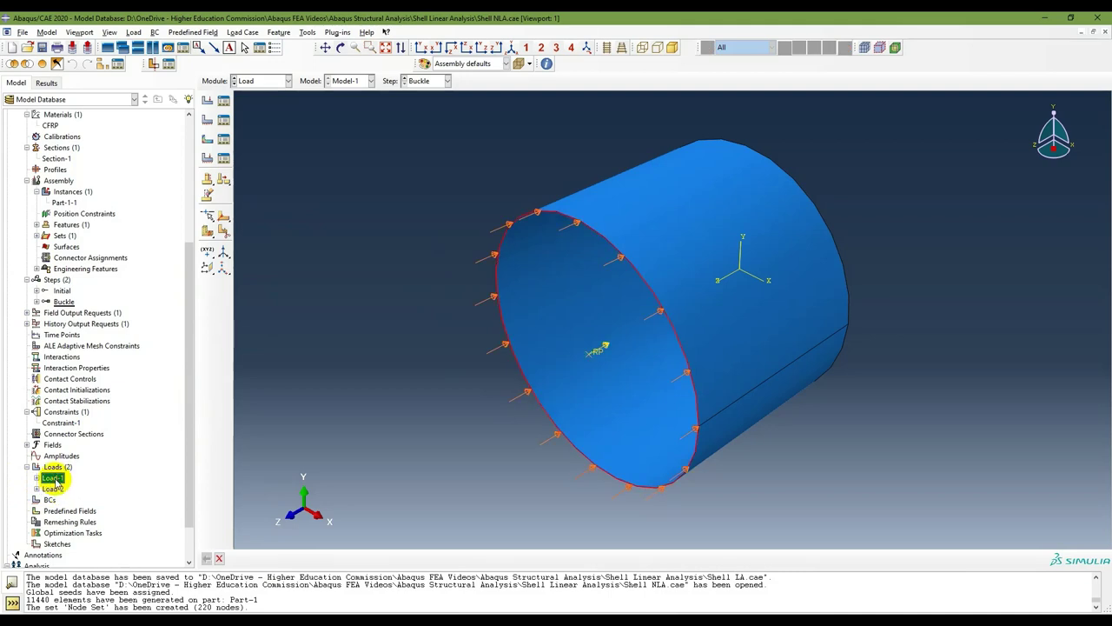
click(54, 489)
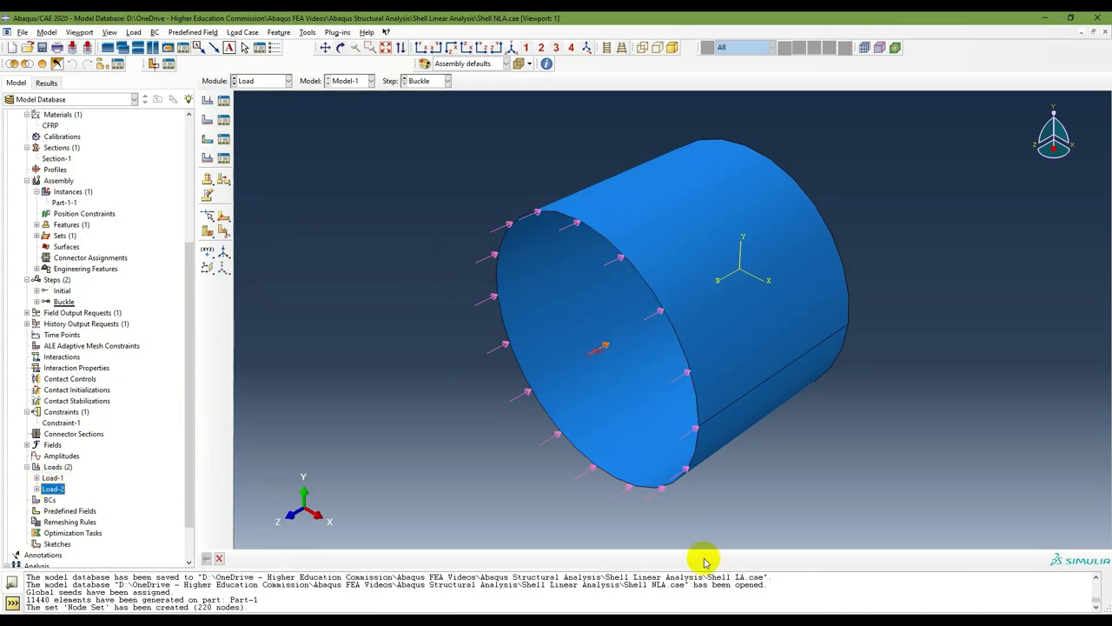
key(alt+Tab)
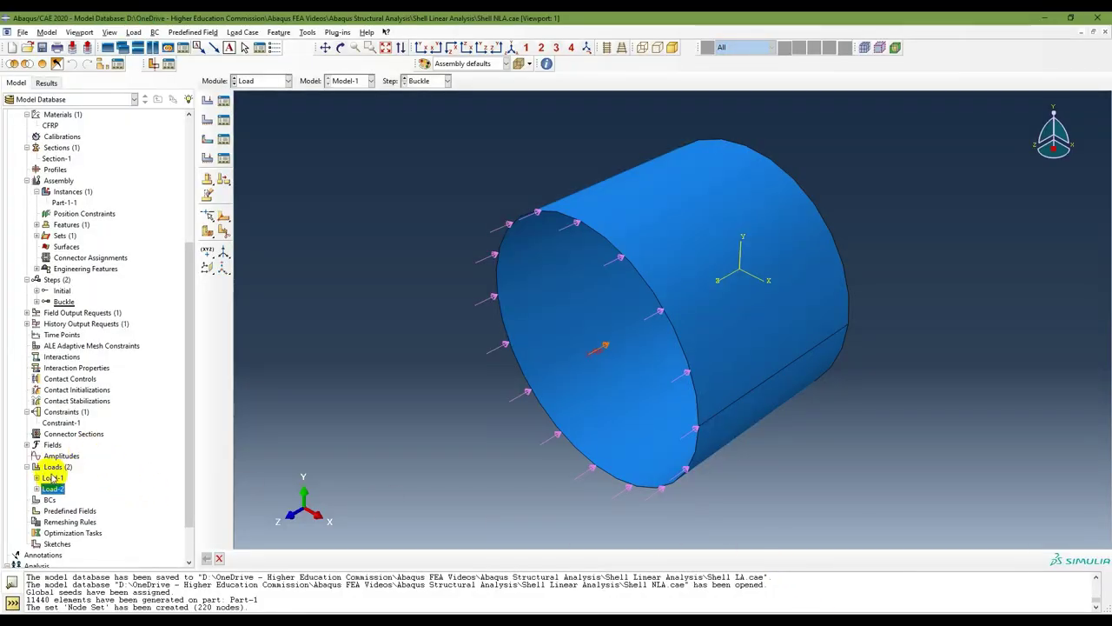
click(51, 478)
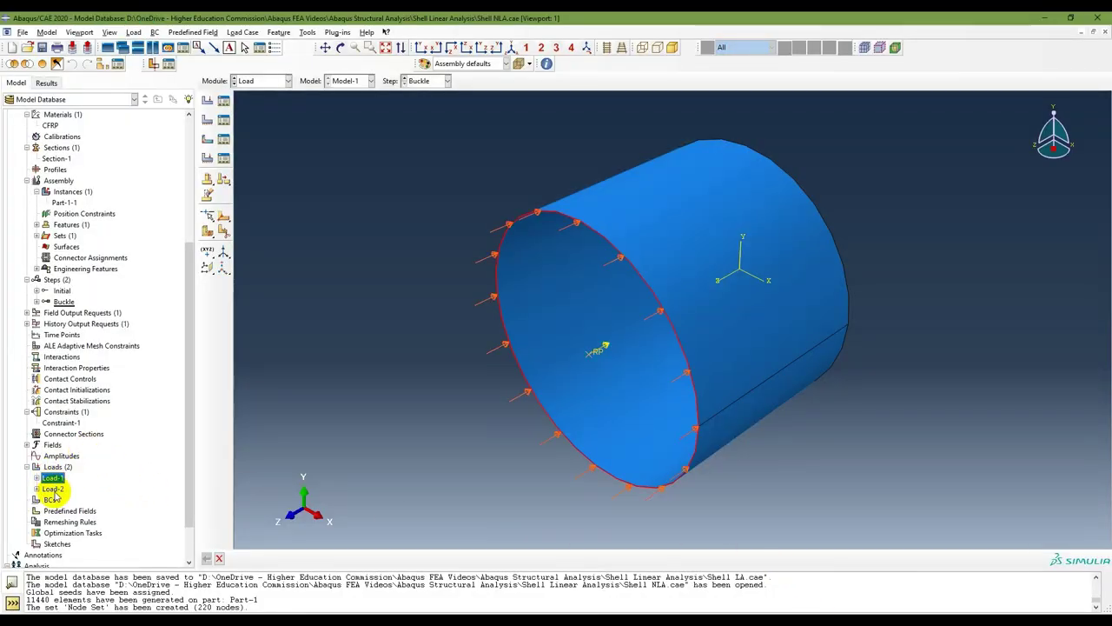
click(52, 489)
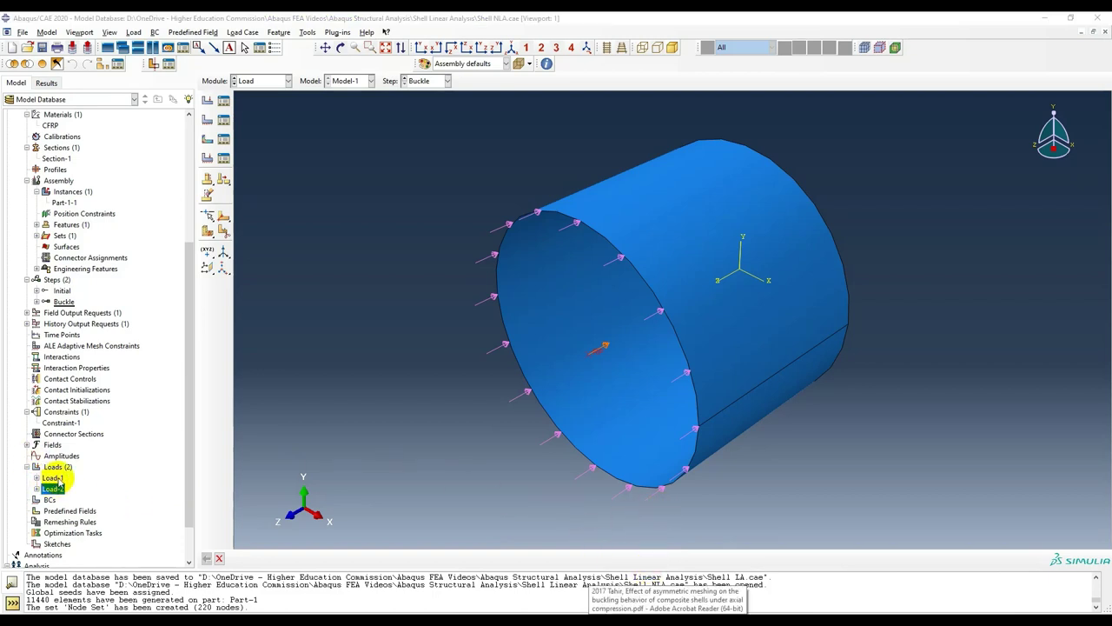
click(57, 479)
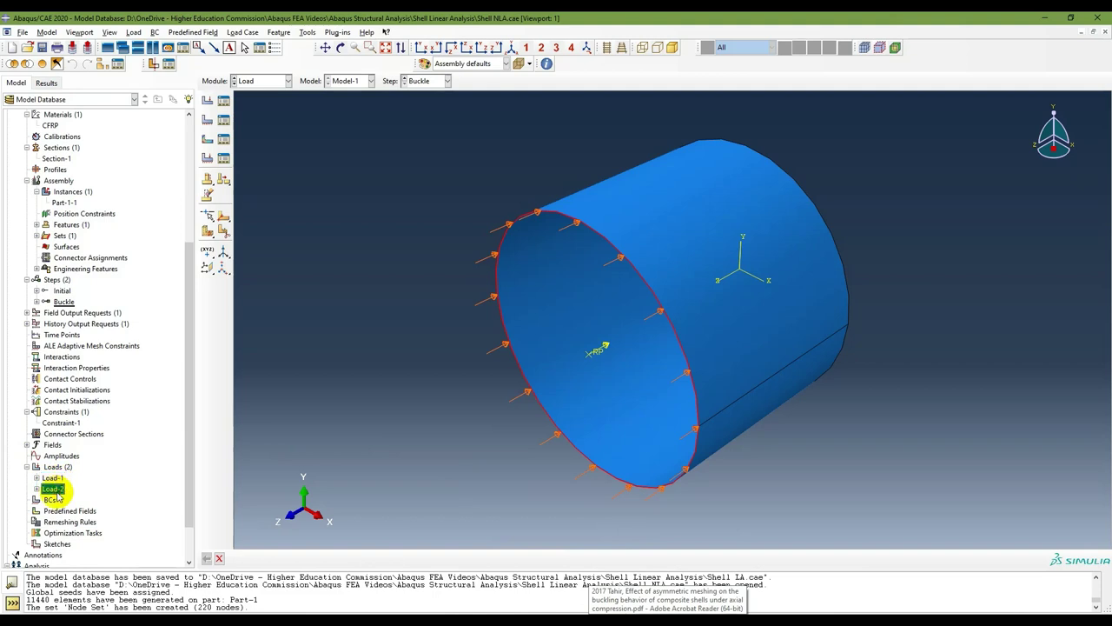
Step: Suppress the concentrated force Load-2 and the rigid body constraint Constraint-1, keeping the shell edge load Load-1 active
click(55, 492)
right_click(55, 492)
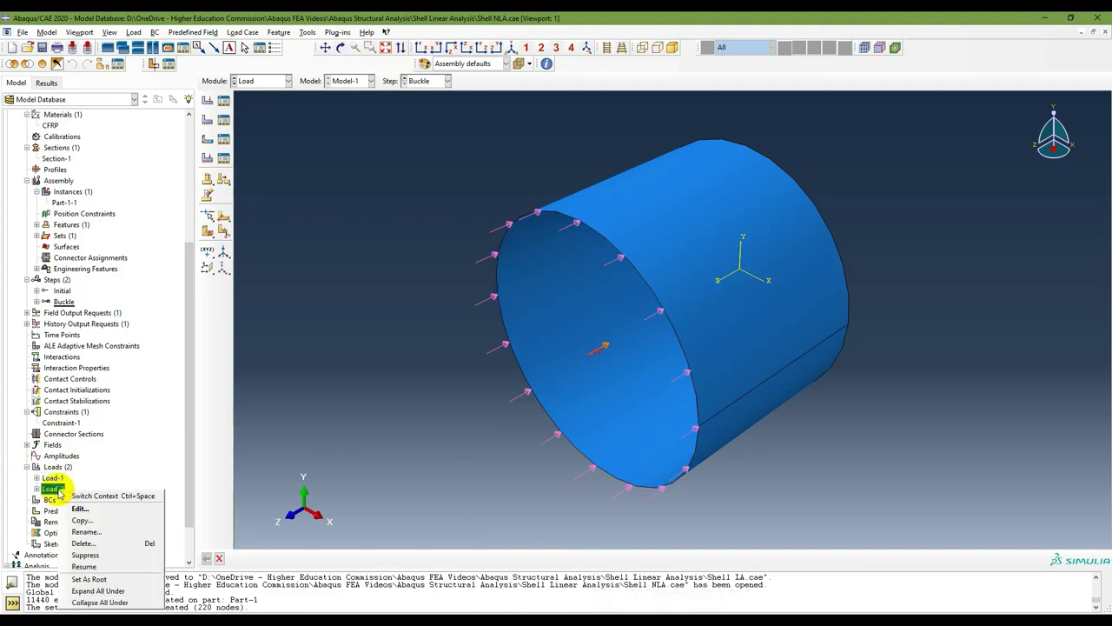
click(86, 555)
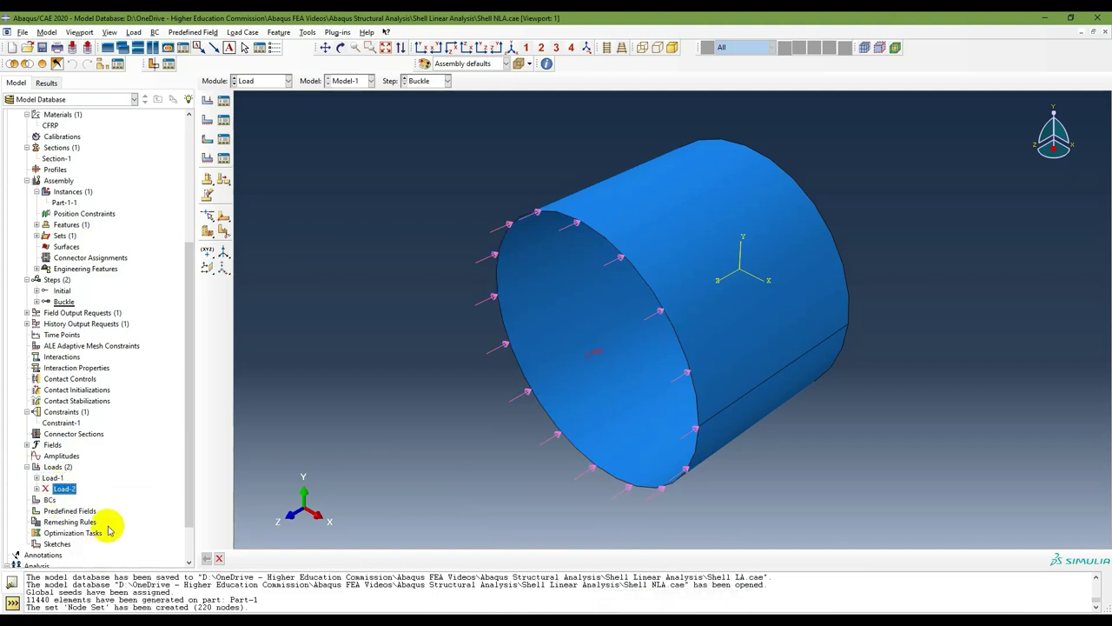
right_click(67, 424)
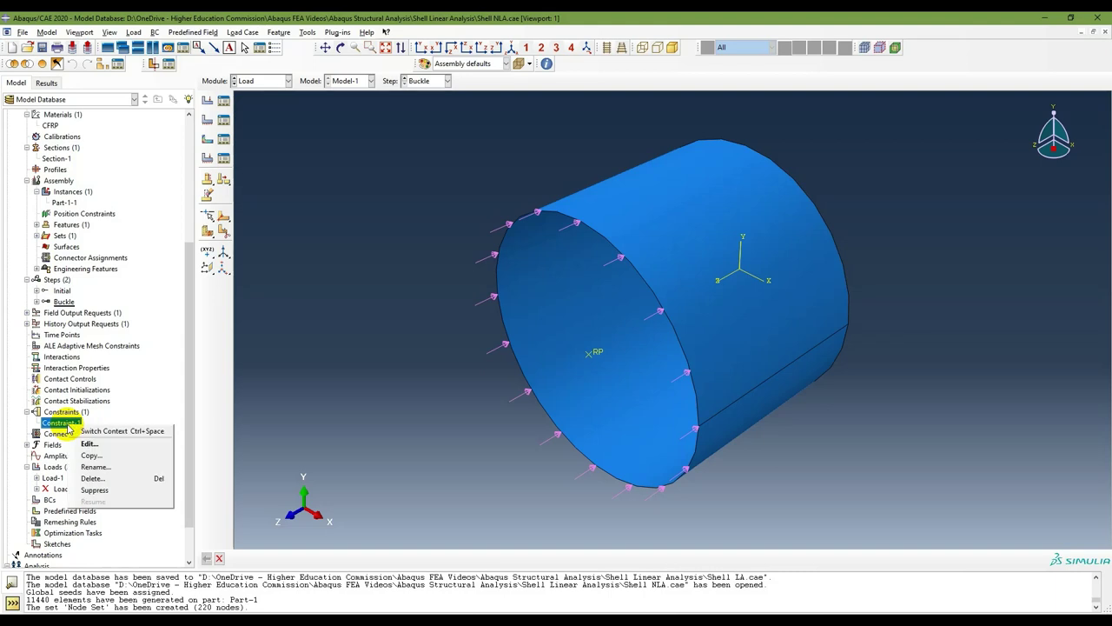
click(124, 487)
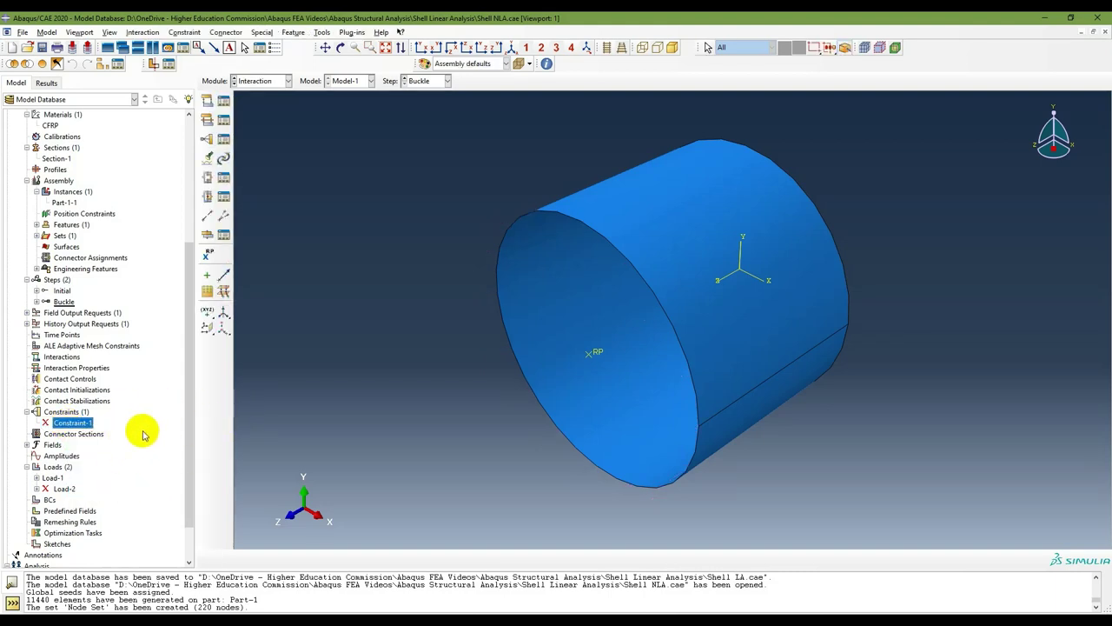
click(54, 478)
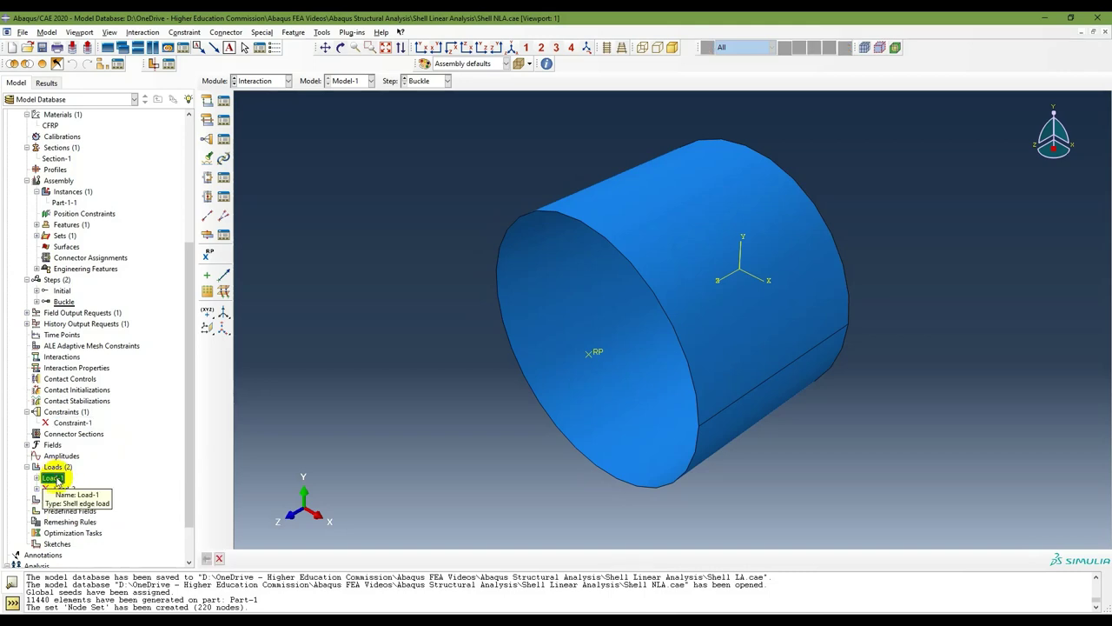
Step: Switch to Acrobat Reader and examine the test rig figures in the 1999 paper on experimental buckling of thin composite cylinders
key(alt+Tab)
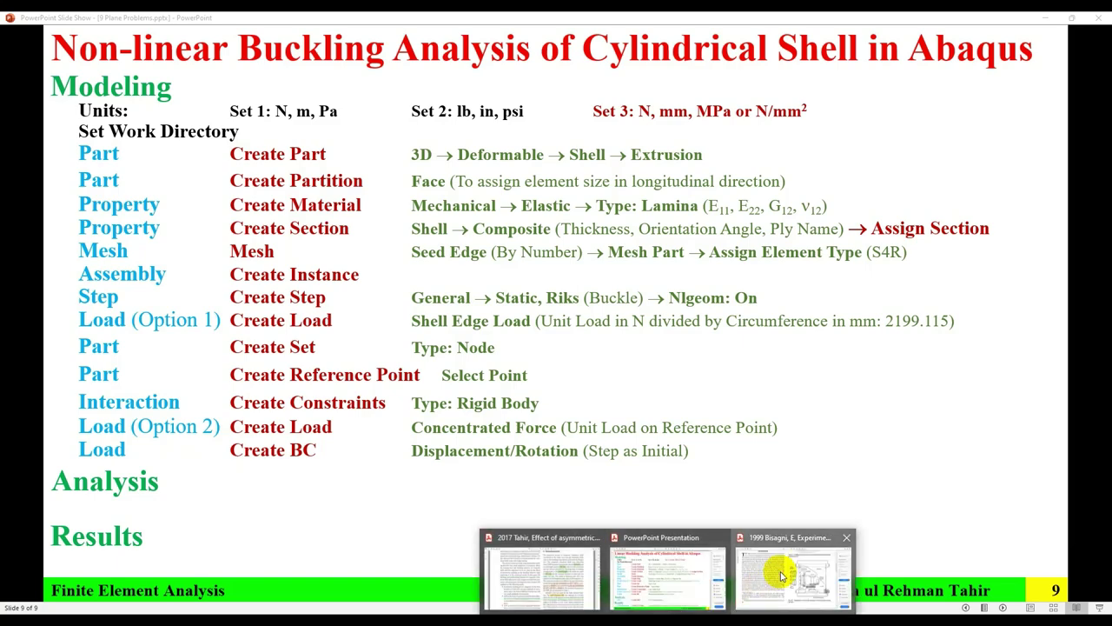
click(777, 566)
key(alt+Tab)
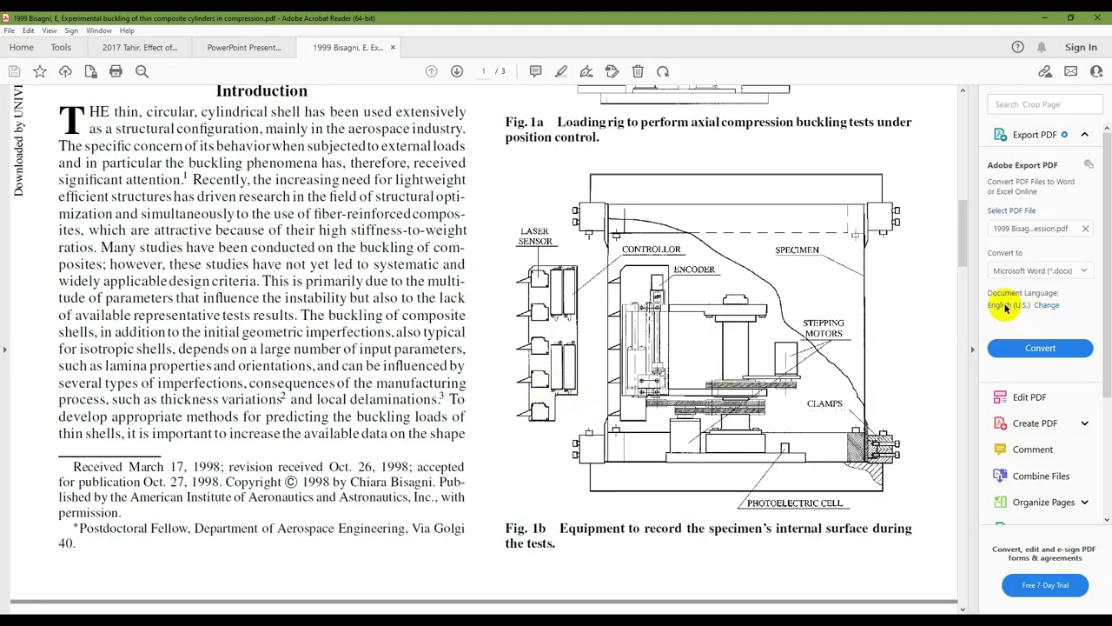
click(974, 349)
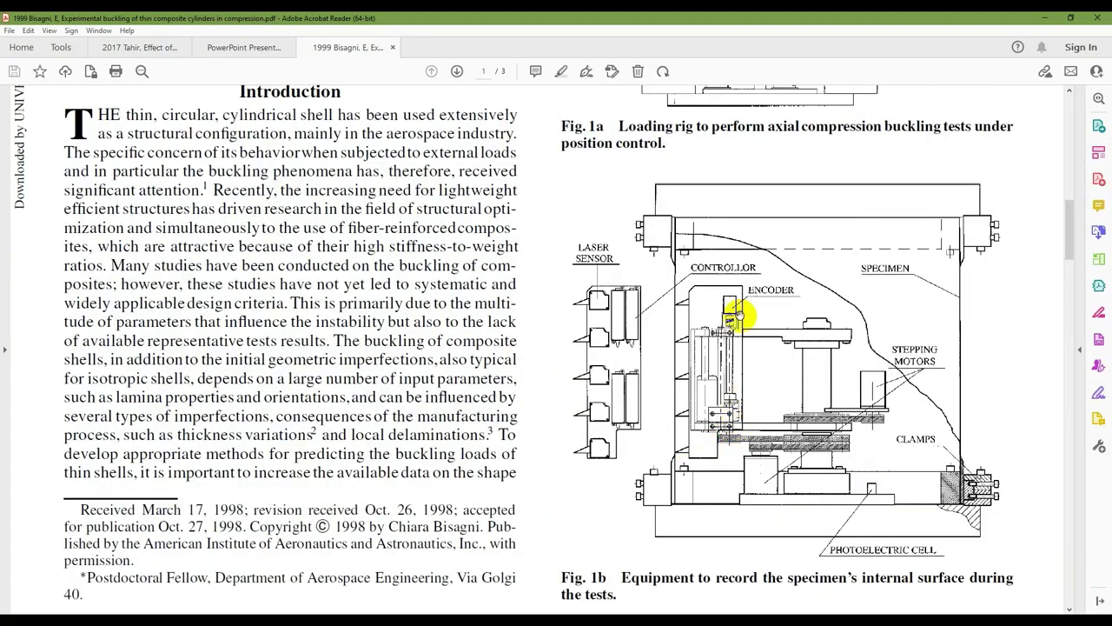
scroll(732, 315, up, 15)
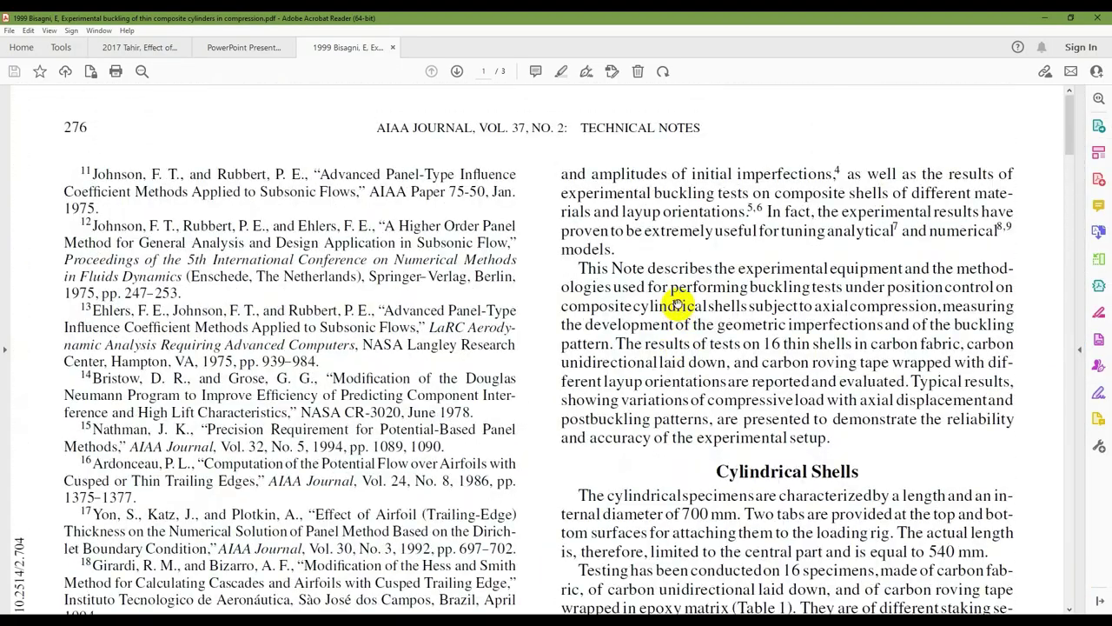
scroll(678, 302, down, 15)
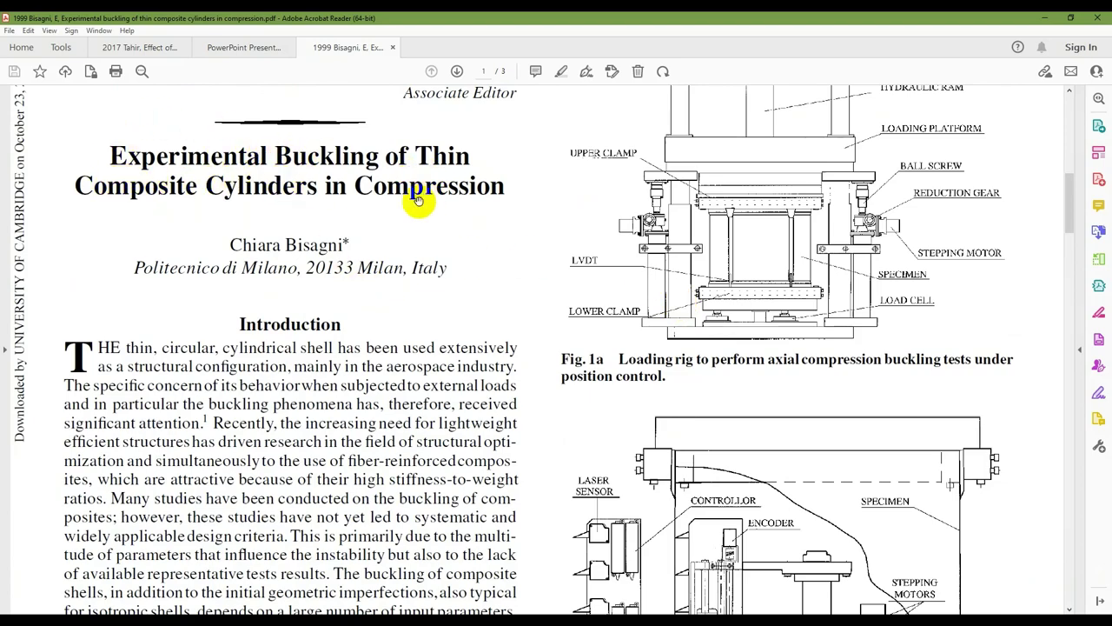
scroll(725, 315, down, 6)
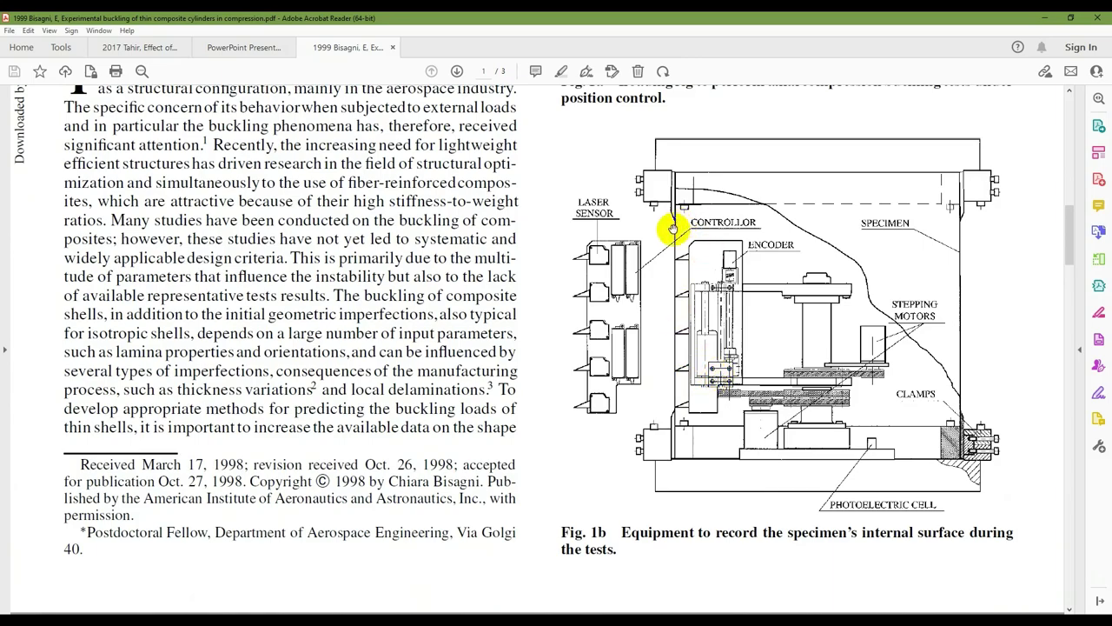
scroll(713, 363, up, 10)
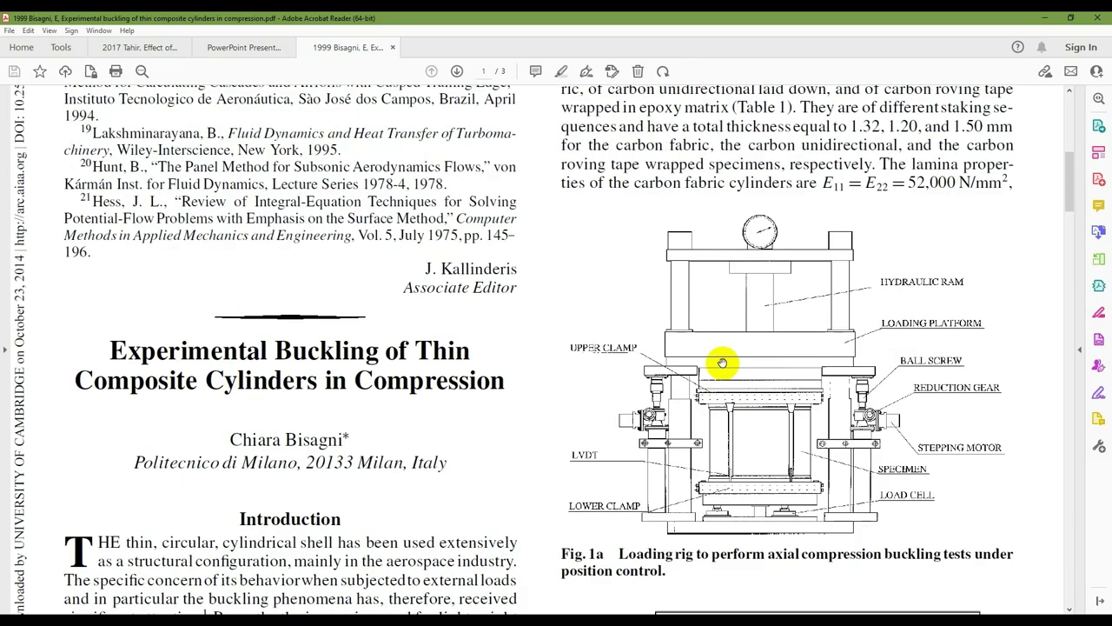
scroll(722, 362, down, 20)
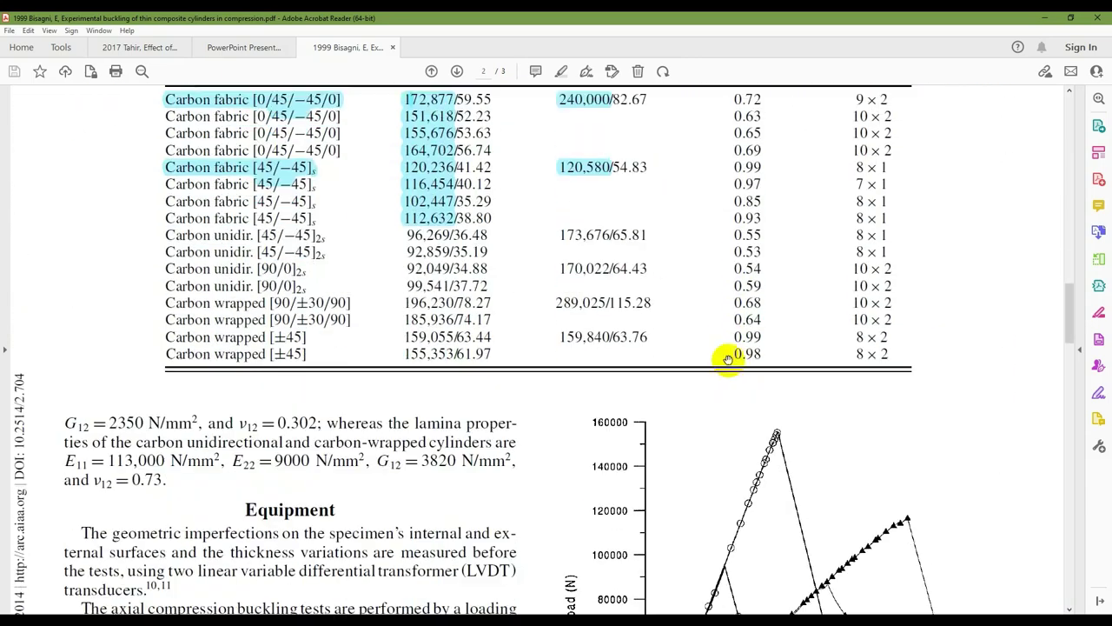
scroll(728, 359, up, 19)
scroll(658, 365, down, 5)
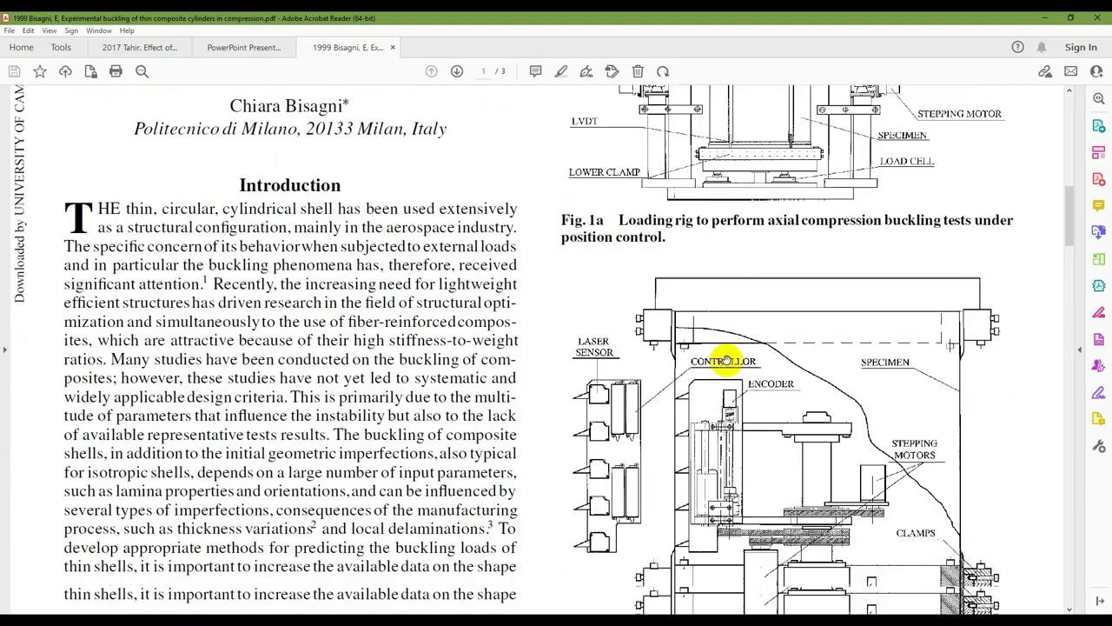
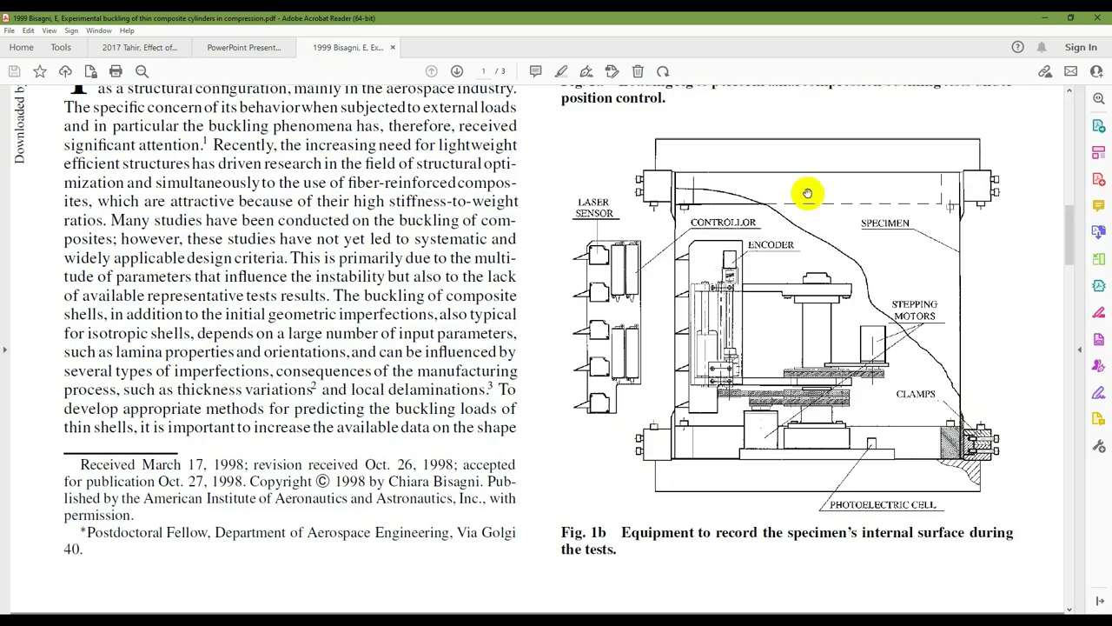
Step: In the 2017 asymmetric meshing paper, examine the highlighted boundary conditions for the bottom and top ends of the shell
click(142, 48)
scroll(673, 261, up, 15)
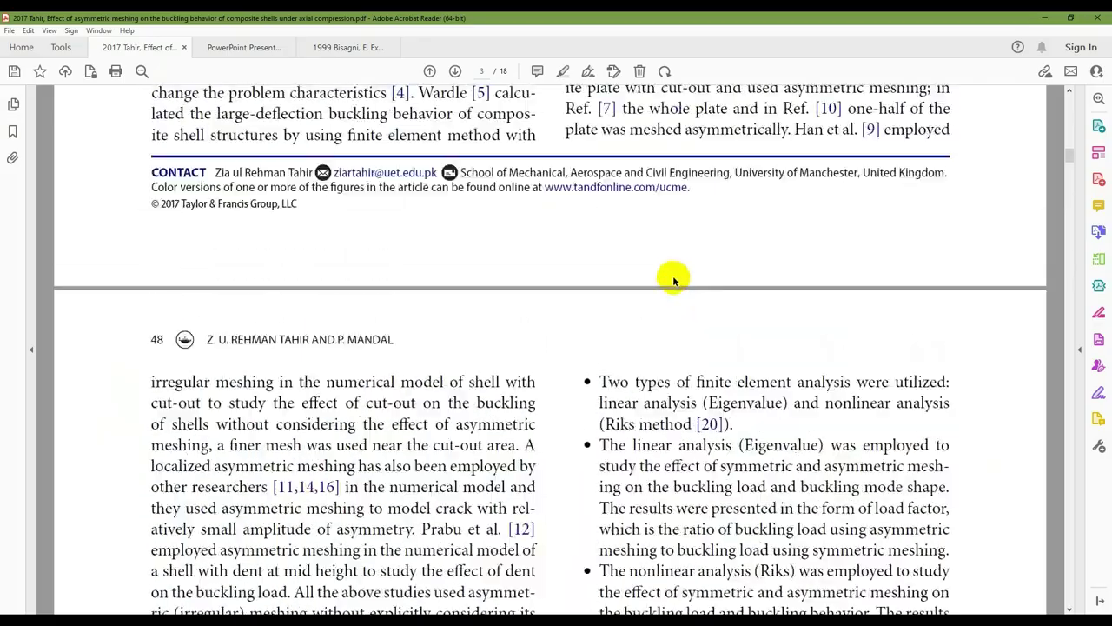
scroll(677, 272, up, 8)
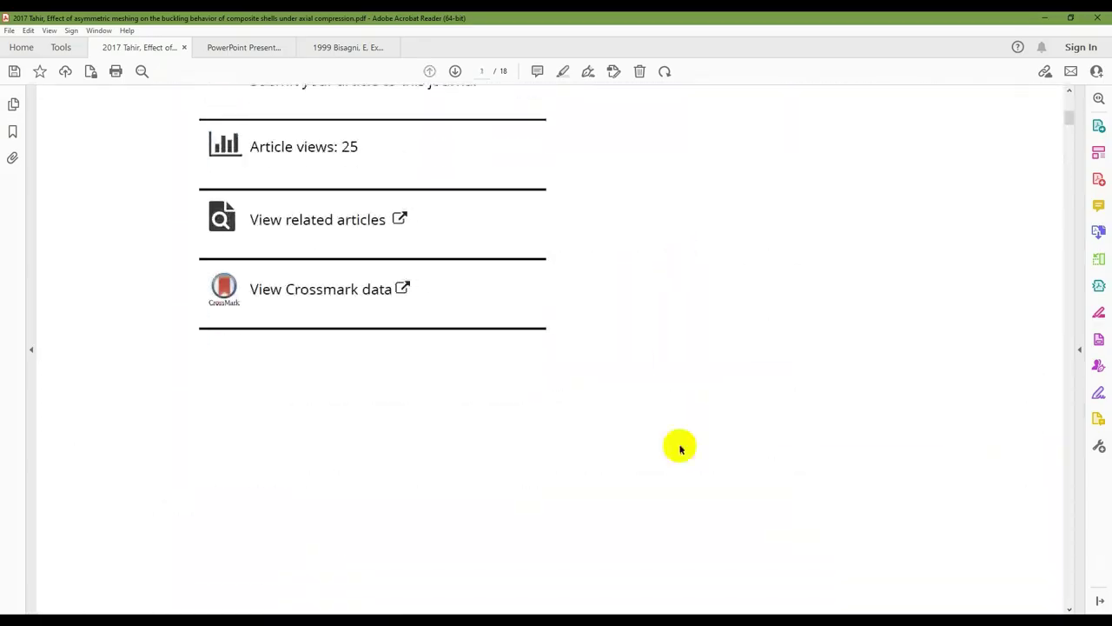
scroll(677, 271, down, 8)
scroll(677, 270, down, 2)
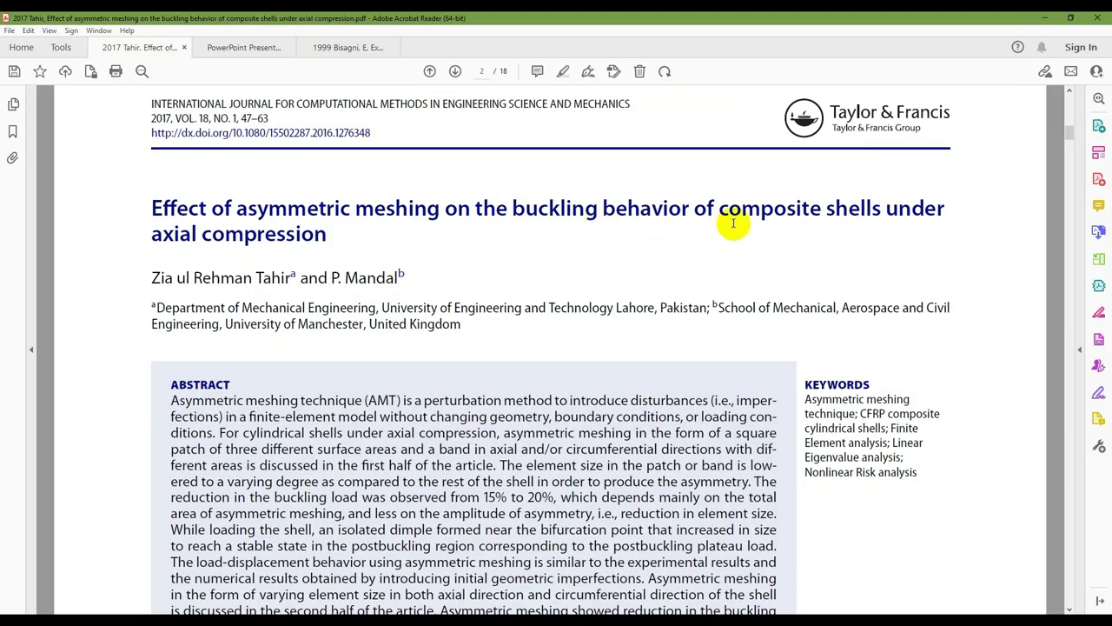
scroll(698, 202, down, 7)
scroll(698, 201, down, 20)
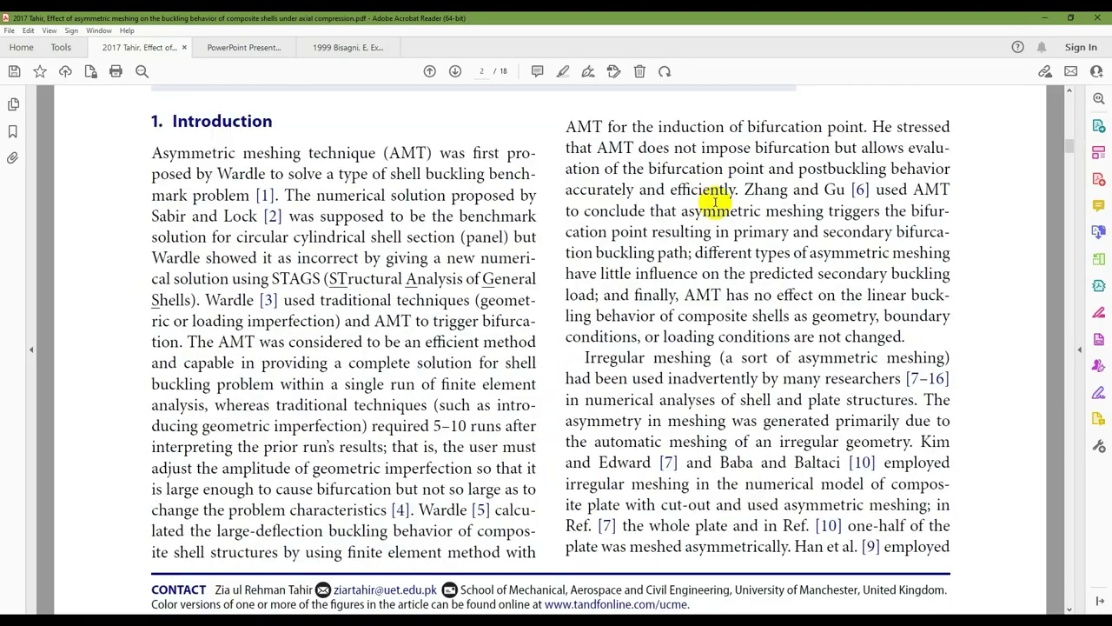
scroll(632, 247, down, 3)
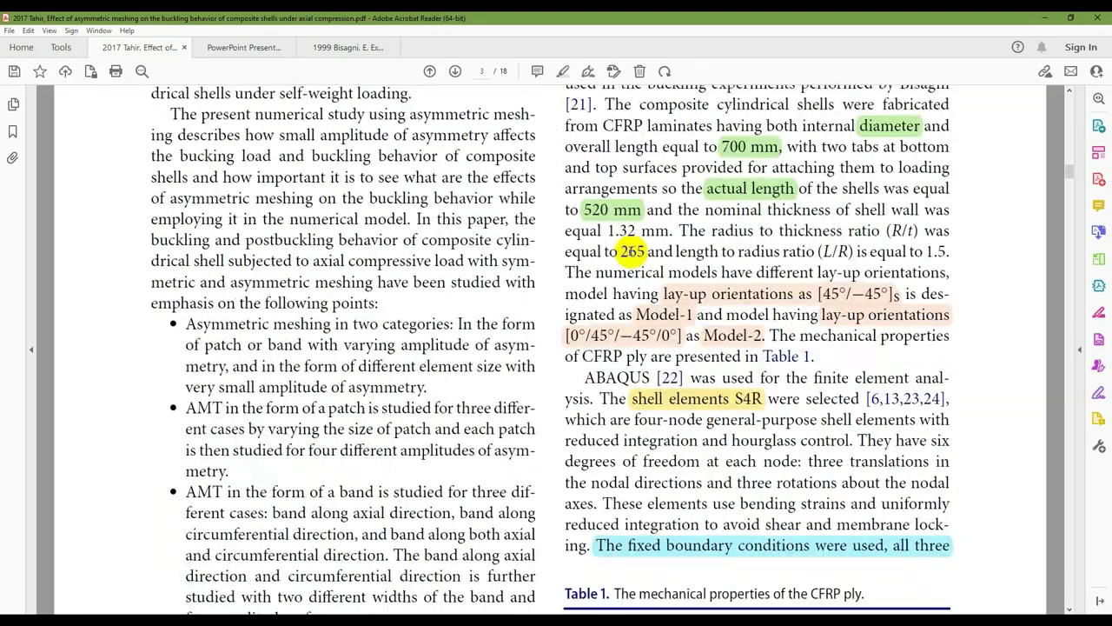
scroll(632, 247, up, 4)
scroll(632, 248, down, 5)
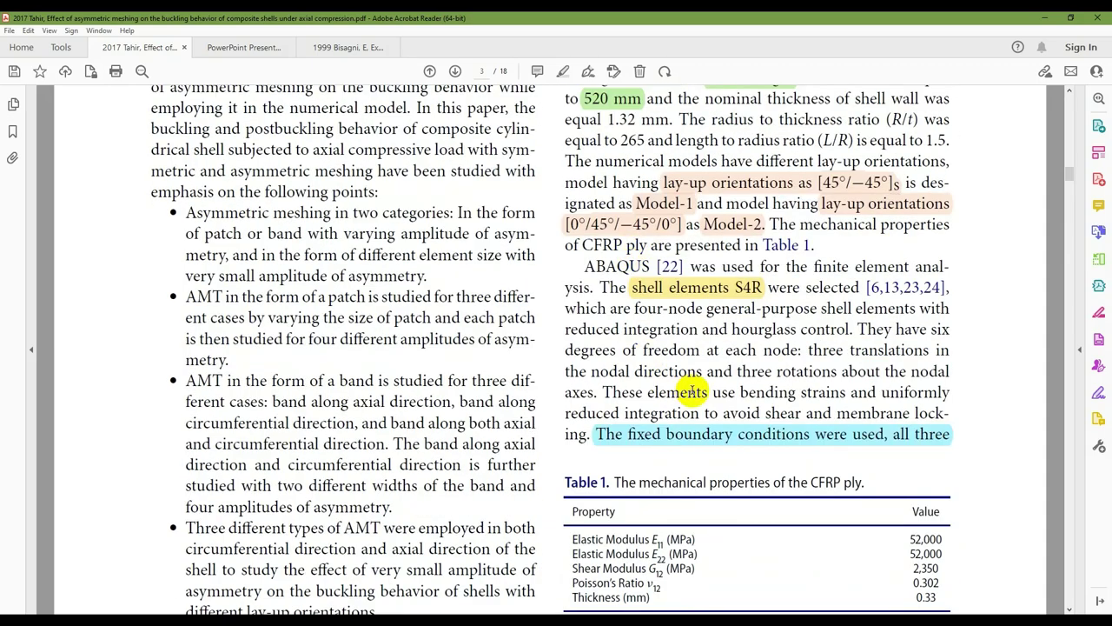
scroll(621, 437, down, 9)
scroll(633, 409, up, 1)
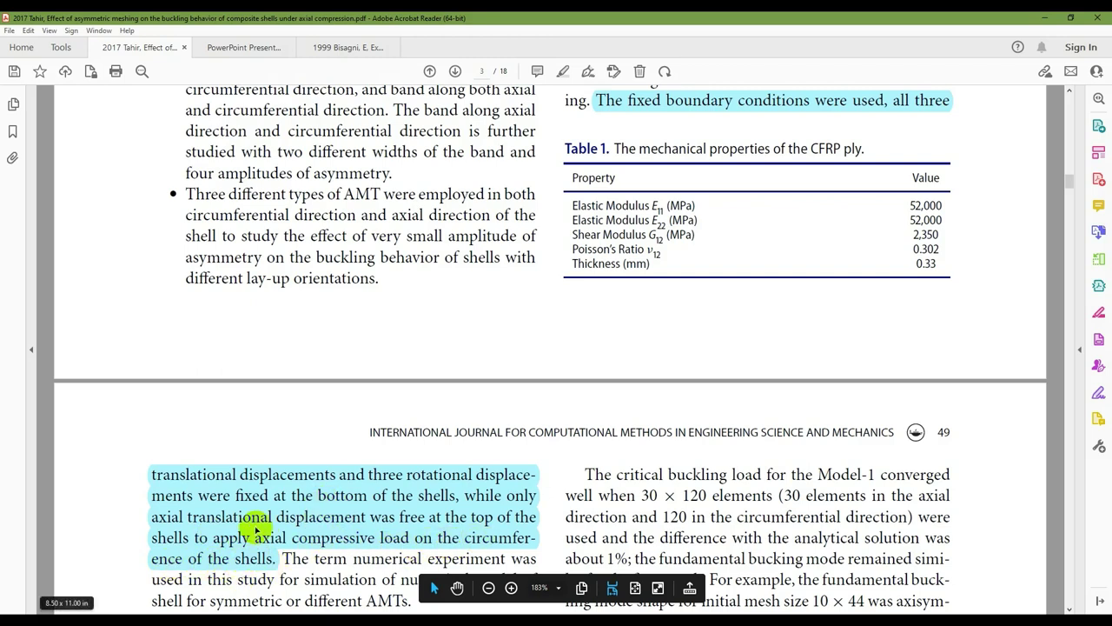
Step: Switch back to Abaqus/CAE and, in the Load module, start a mechanical Displacement/Rotation boundary condition in the Initial step
click(812, 569)
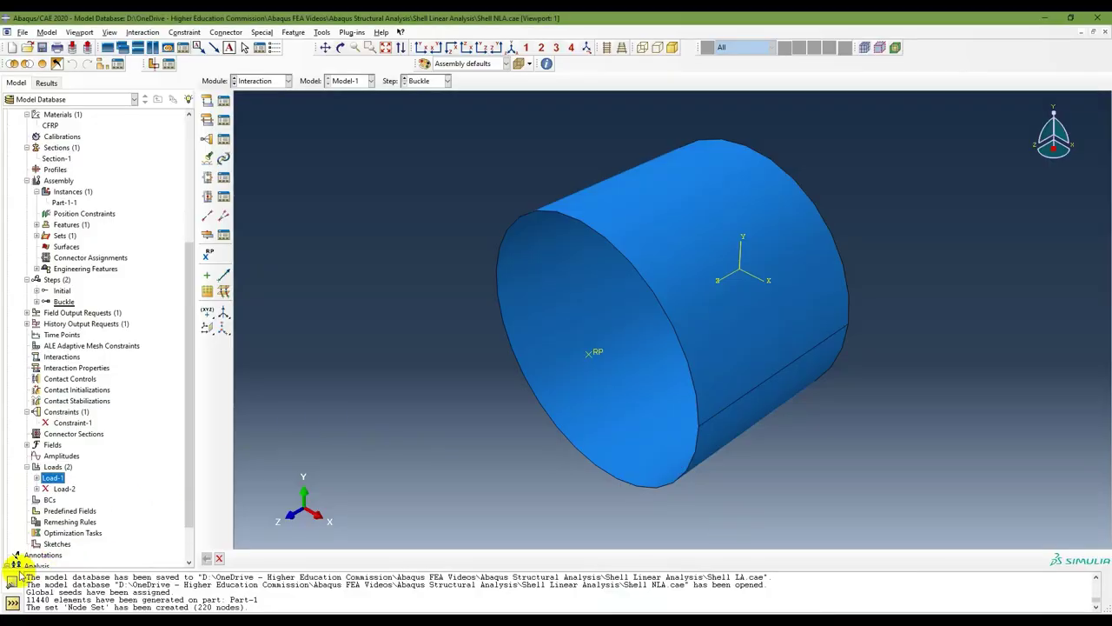
click(255, 81)
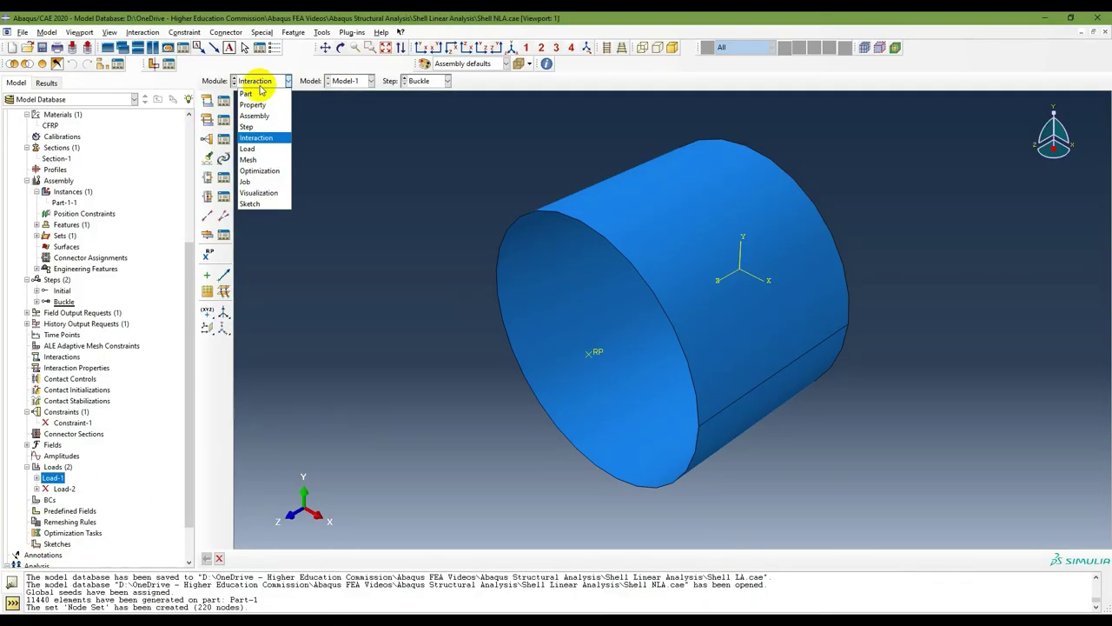
click(249, 150)
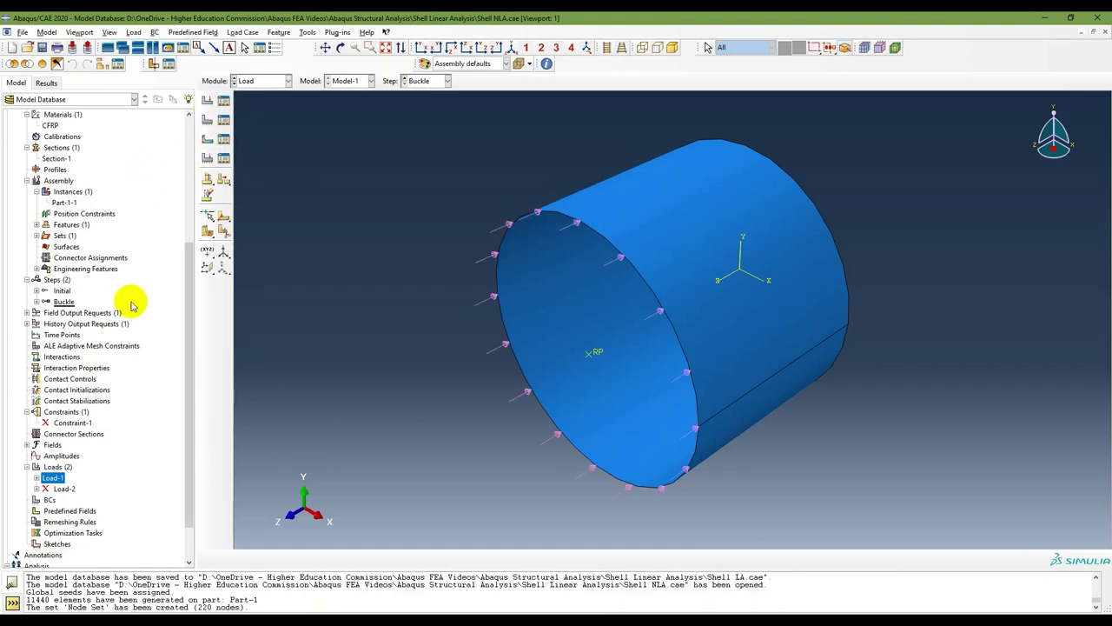
scroll(48, 478, down, 1)
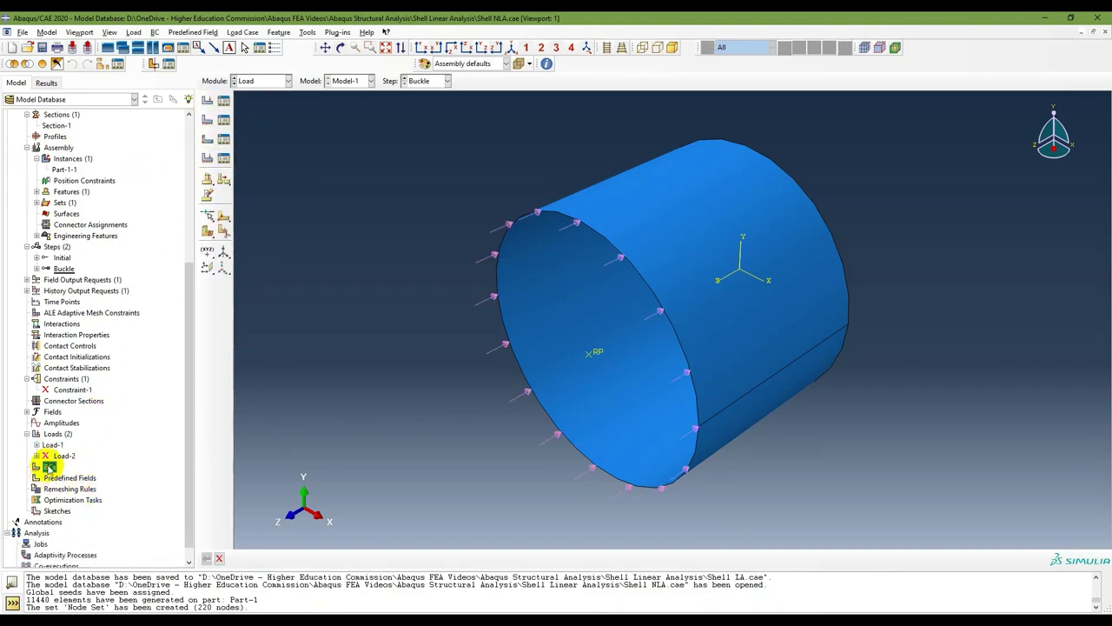
double_click(50, 467)
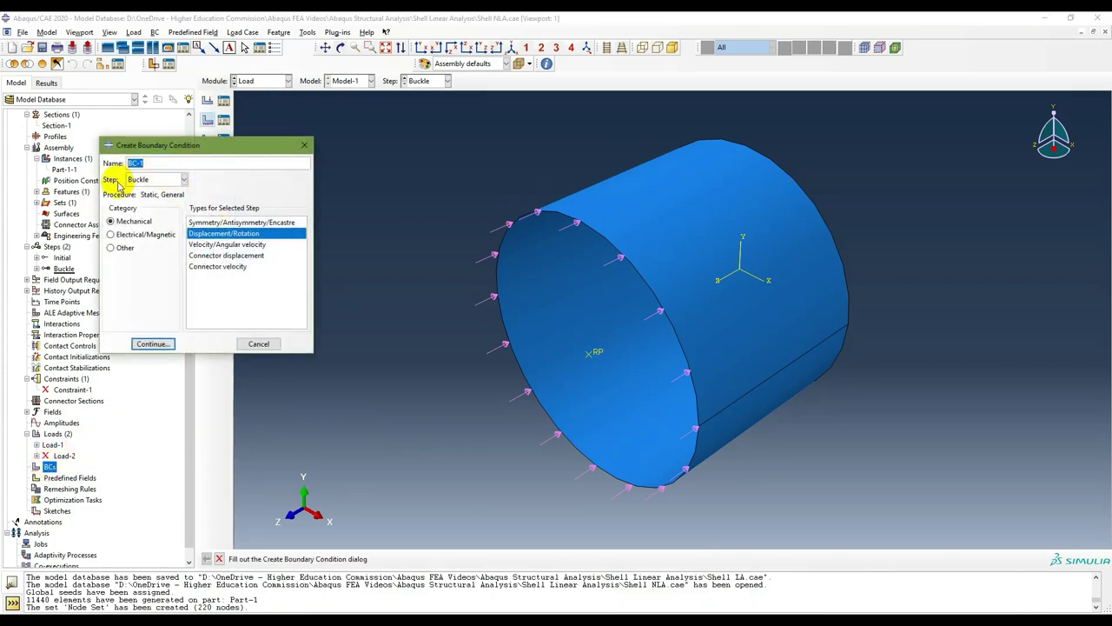
click(165, 179)
click(149, 191)
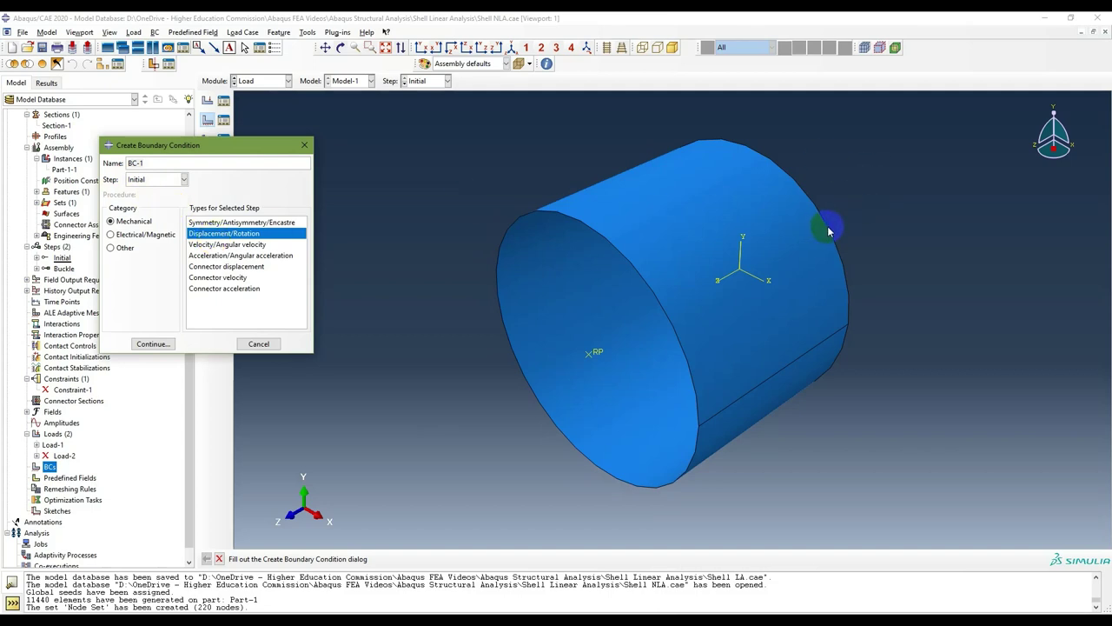
click(151, 343)
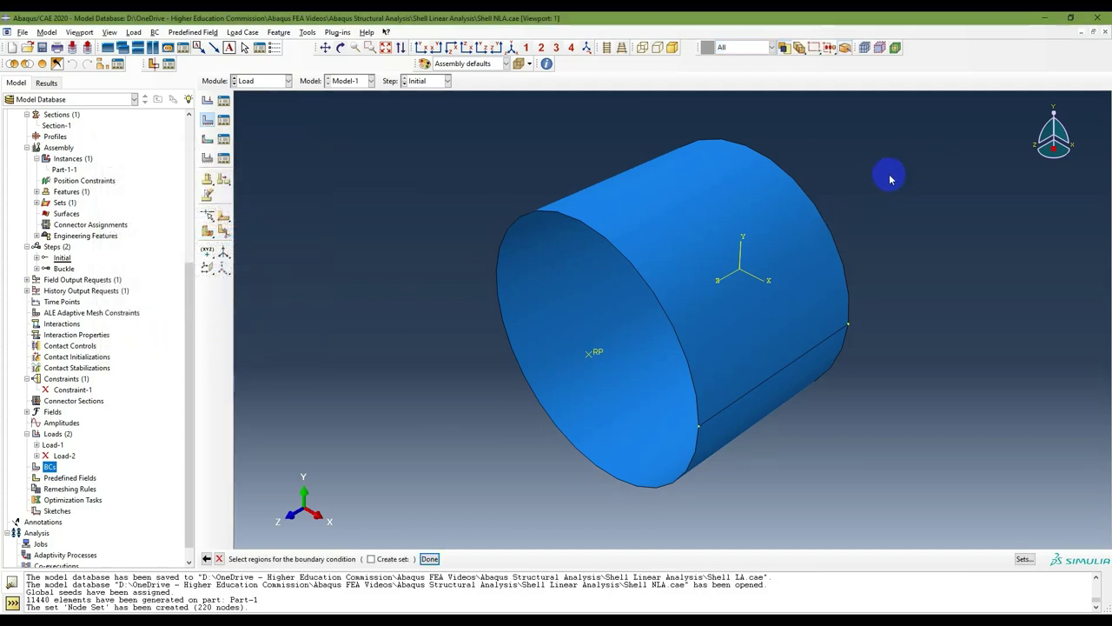
Step: Apply the boundary condition to the shell's unloaded far circular edge, fixing all displacements and rotations (U1 to UR3)
click(816, 209)
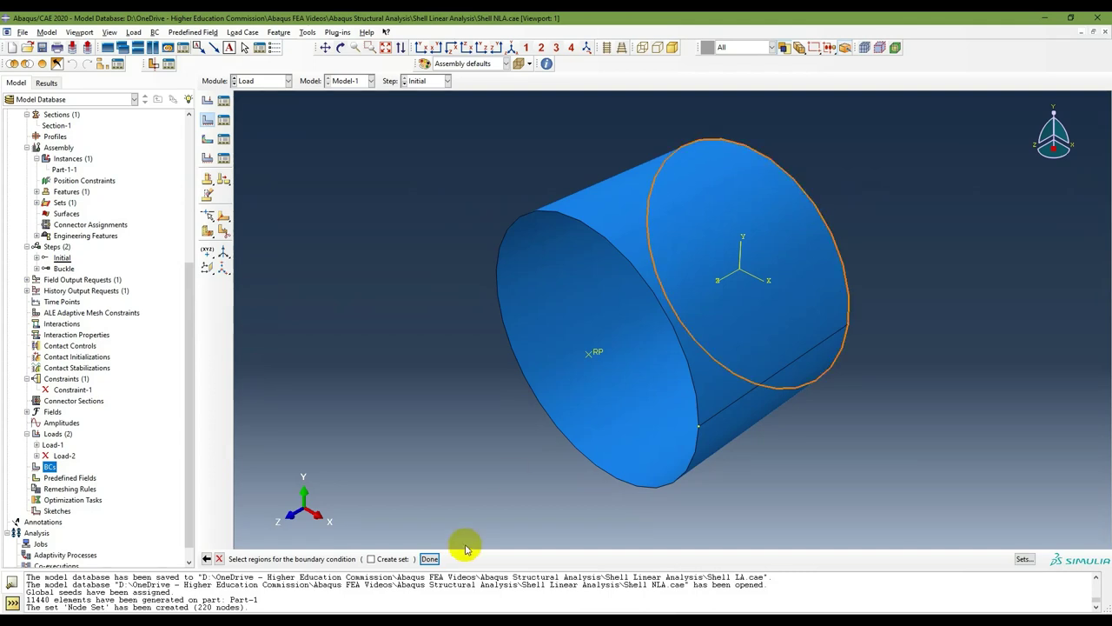
click(430, 559)
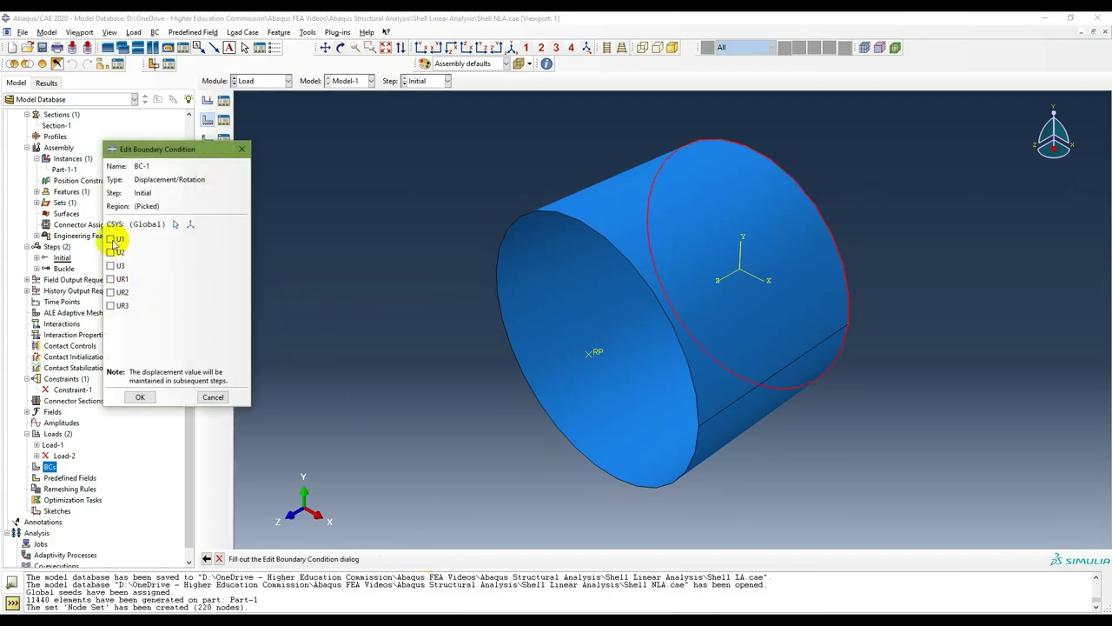
click(111, 306)
click(140, 399)
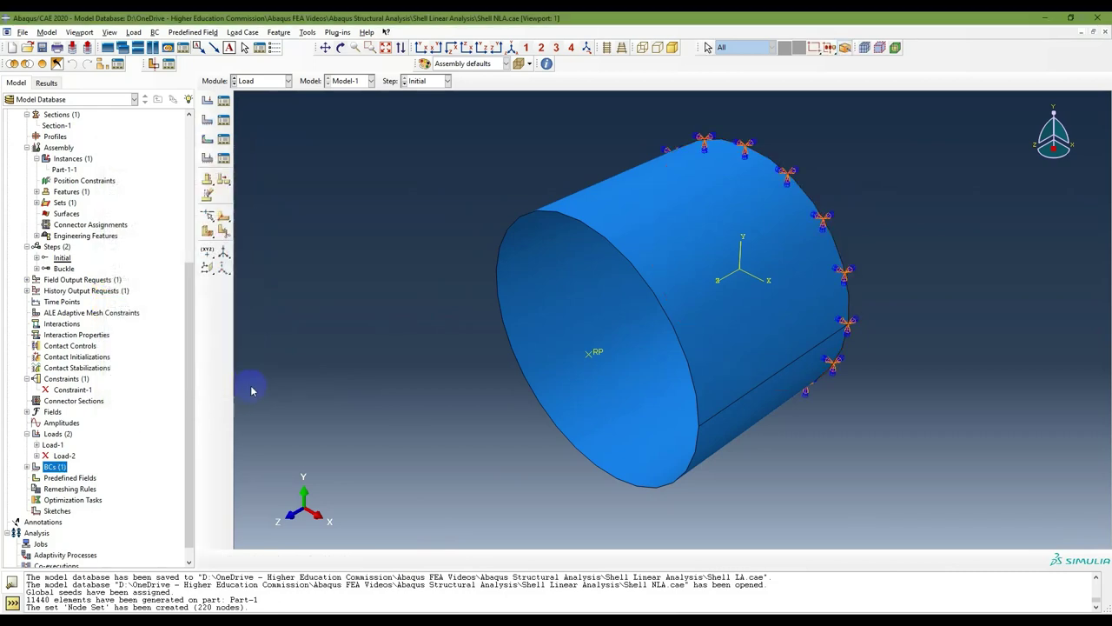
Step: Create an Initial-step Displacement/Rotation boundary condition on the shell's near loaded circular edge, fixing U1, U2, UR1, UR2 and UR3 but leaving U3 free
click(29, 468)
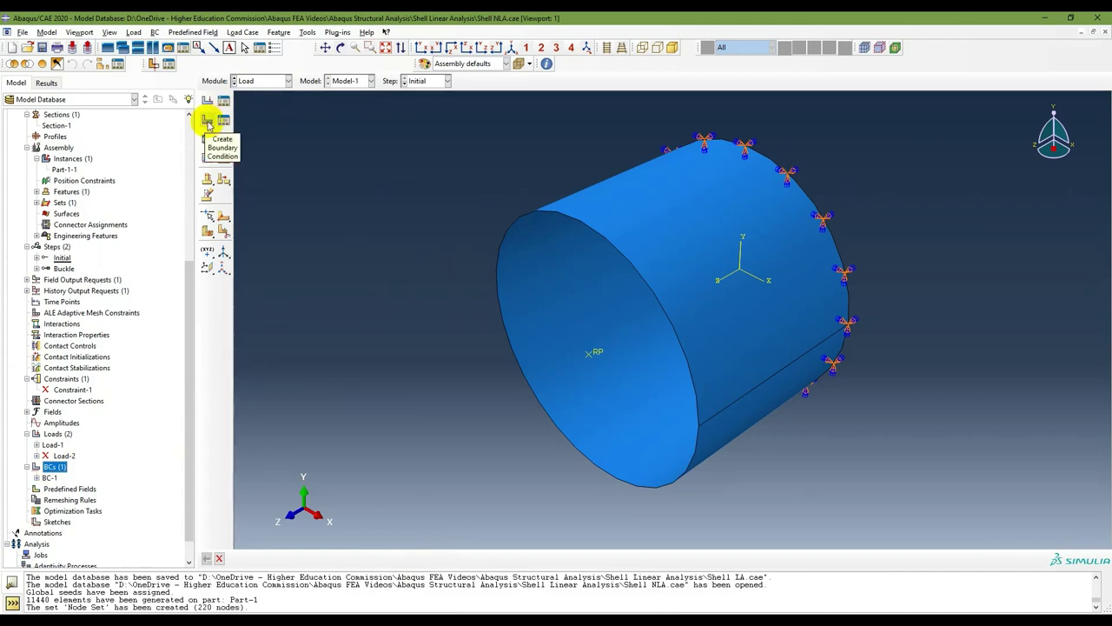
click(209, 124)
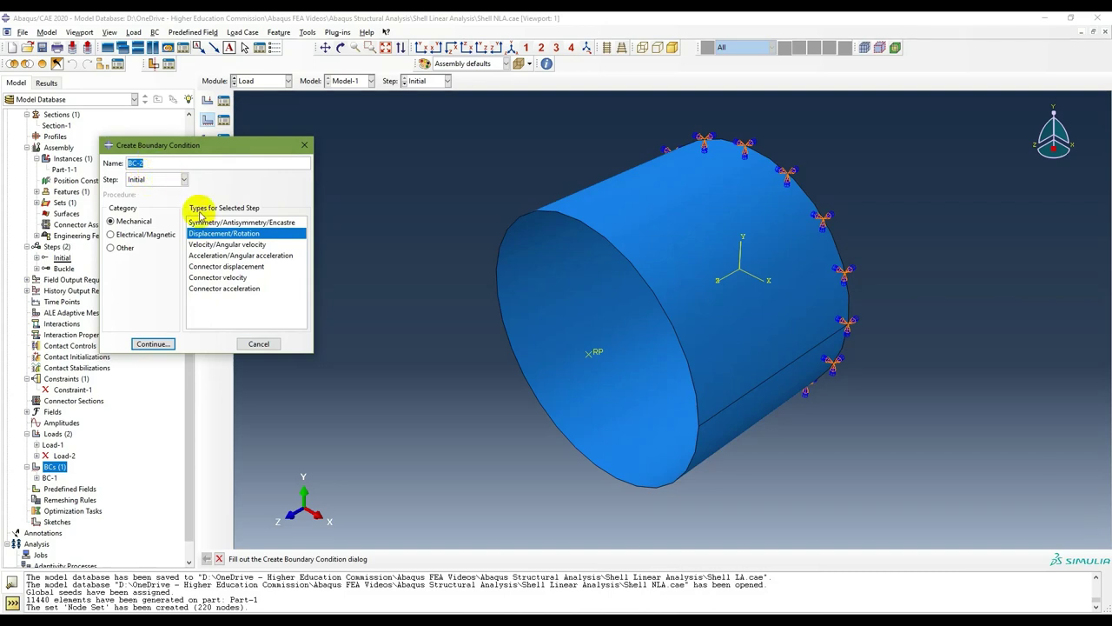
click(149, 344)
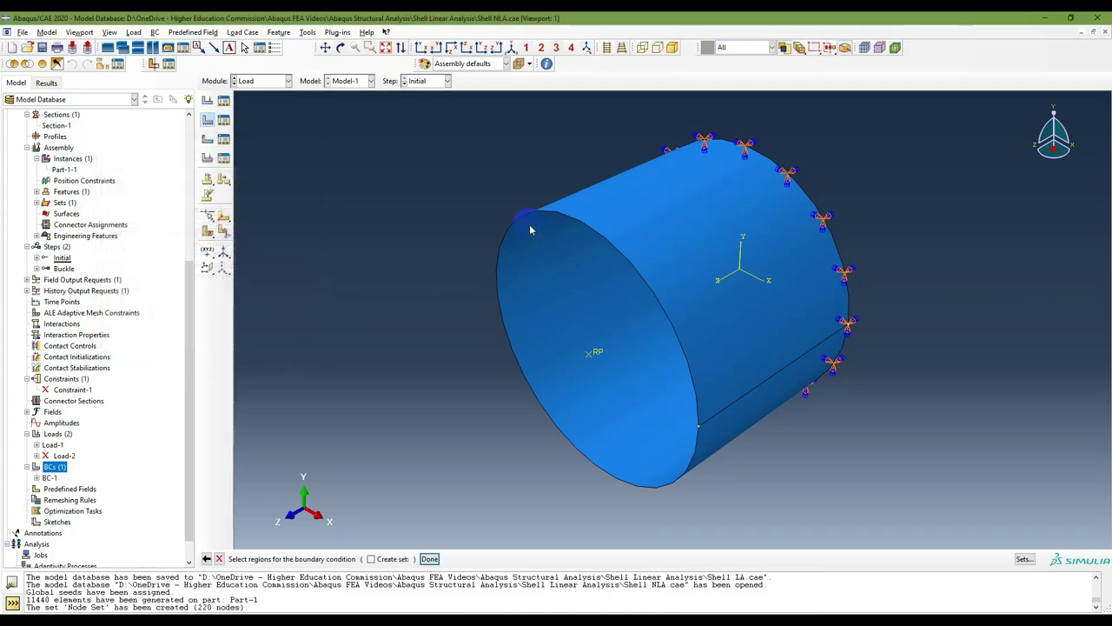
click(517, 222)
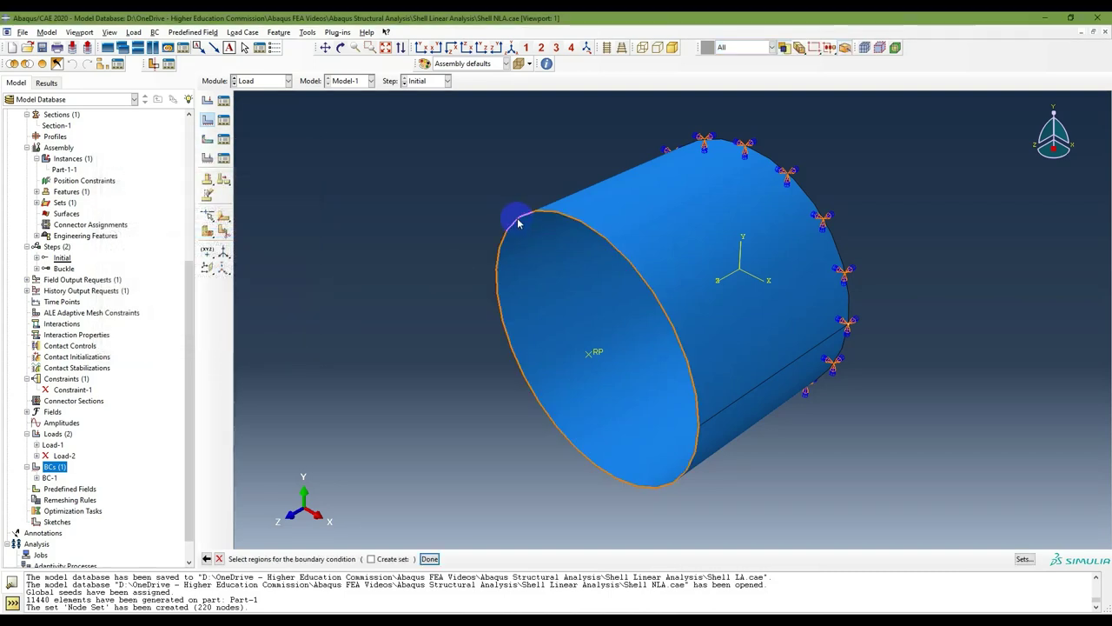
click(429, 558)
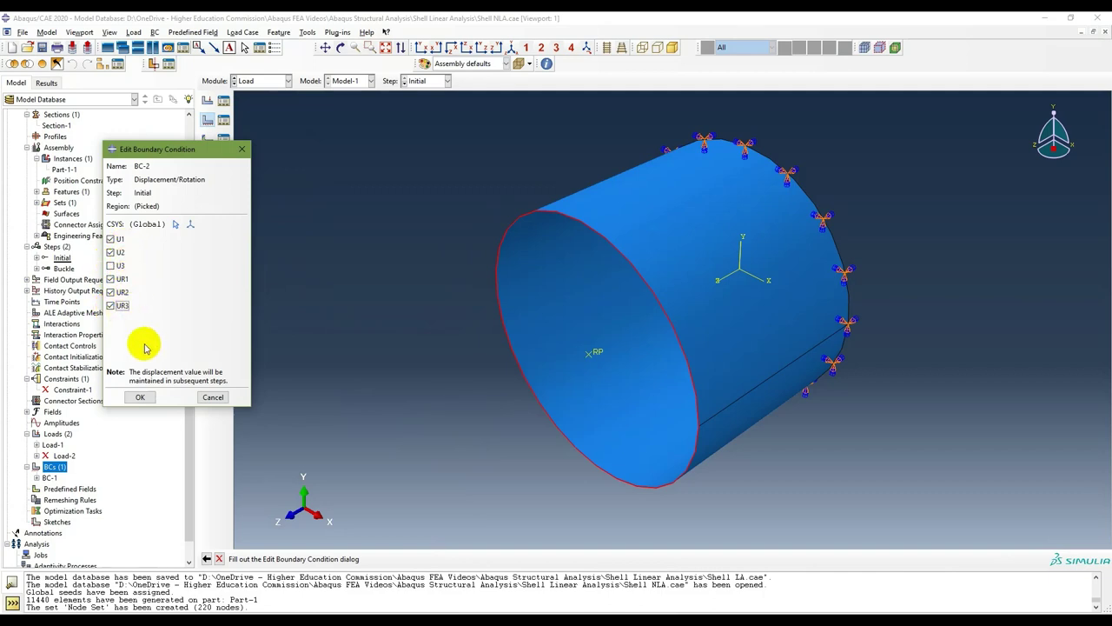
click(140, 398)
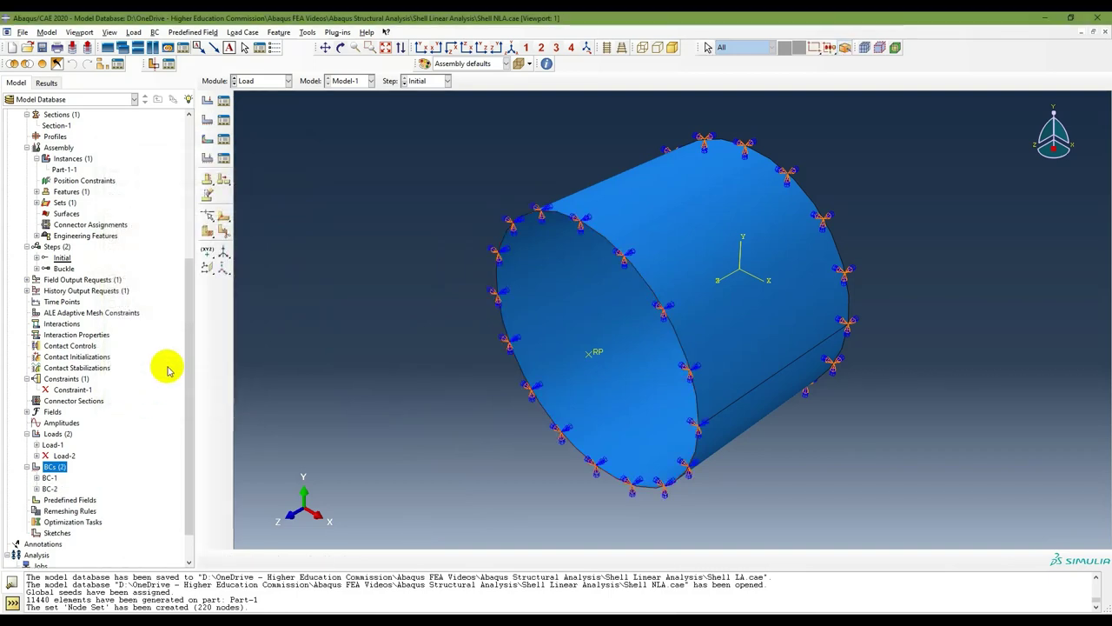
Step: Highlight BC-1 and BC-2 together in the model to check the constrained edges at both shell ends
scroll(122, 474, down, 1)
scroll(121, 465, down, 1)
scroll(112, 459, up, 4)
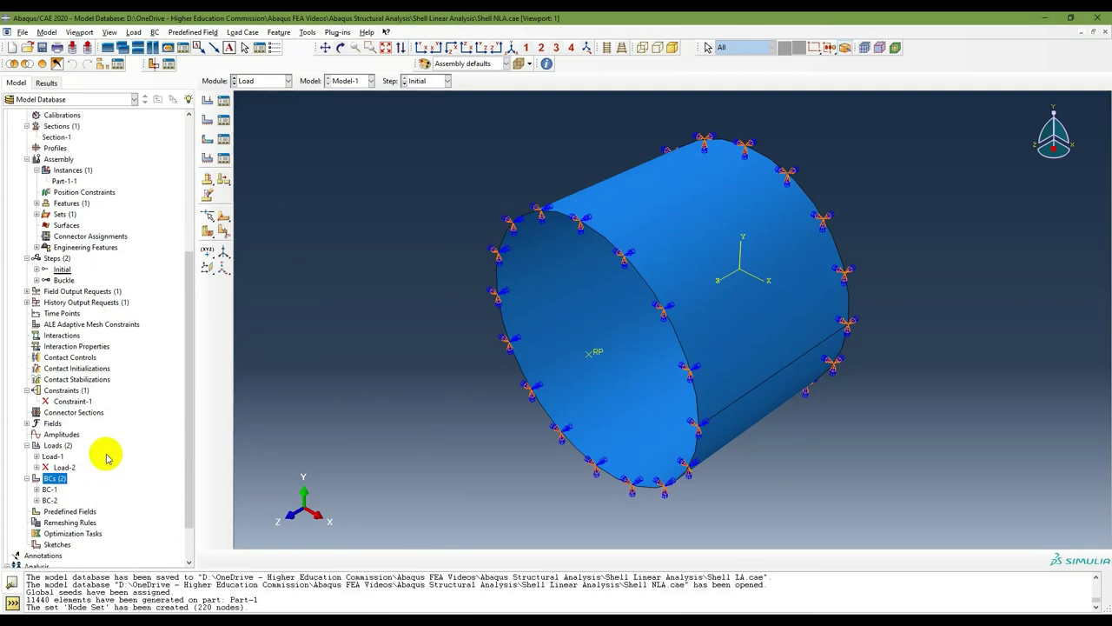
scroll(109, 455, down, 4)
click(50, 441)
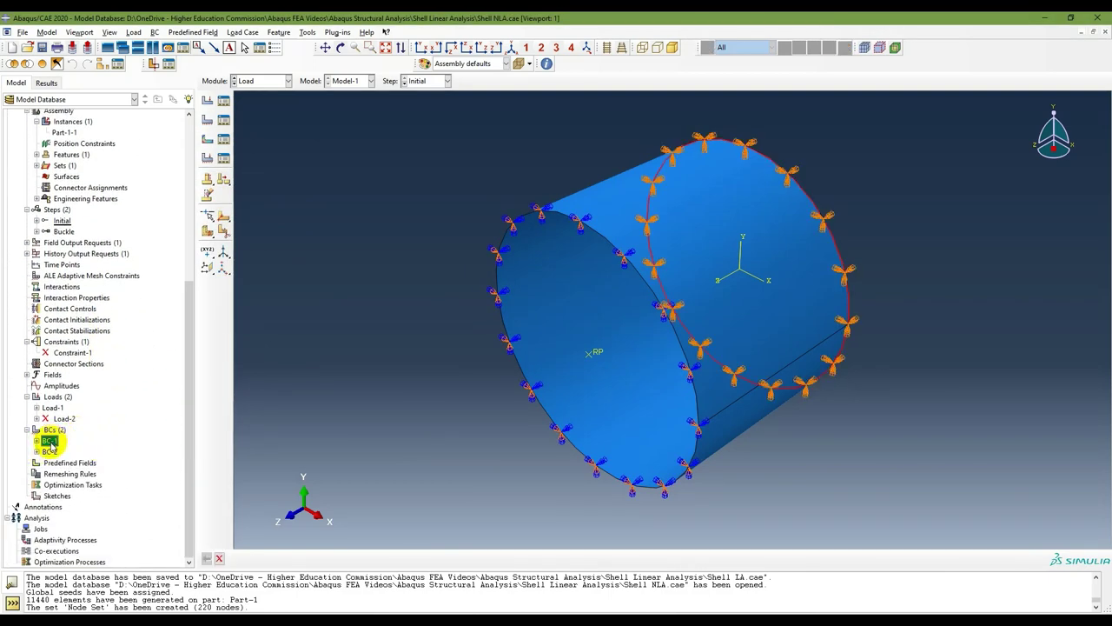
ctrl+click(49, 452)
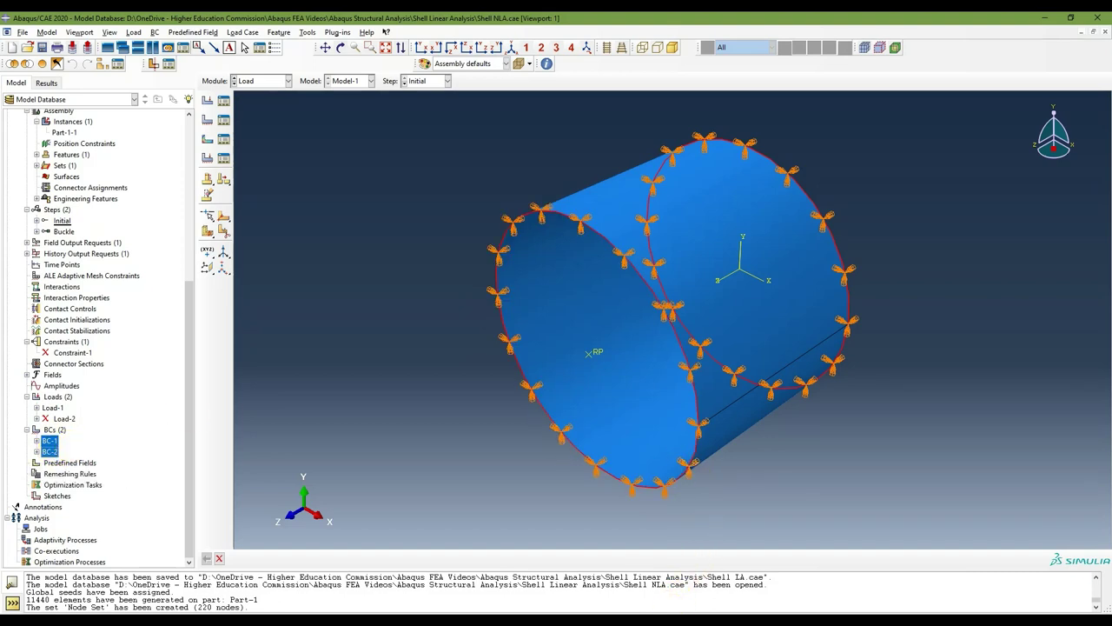
Step: Switch to the PowerPoint slide show and review the problem statement for the ply lay-up orientations of Model-1 and Model-2
key(alt+Tab)
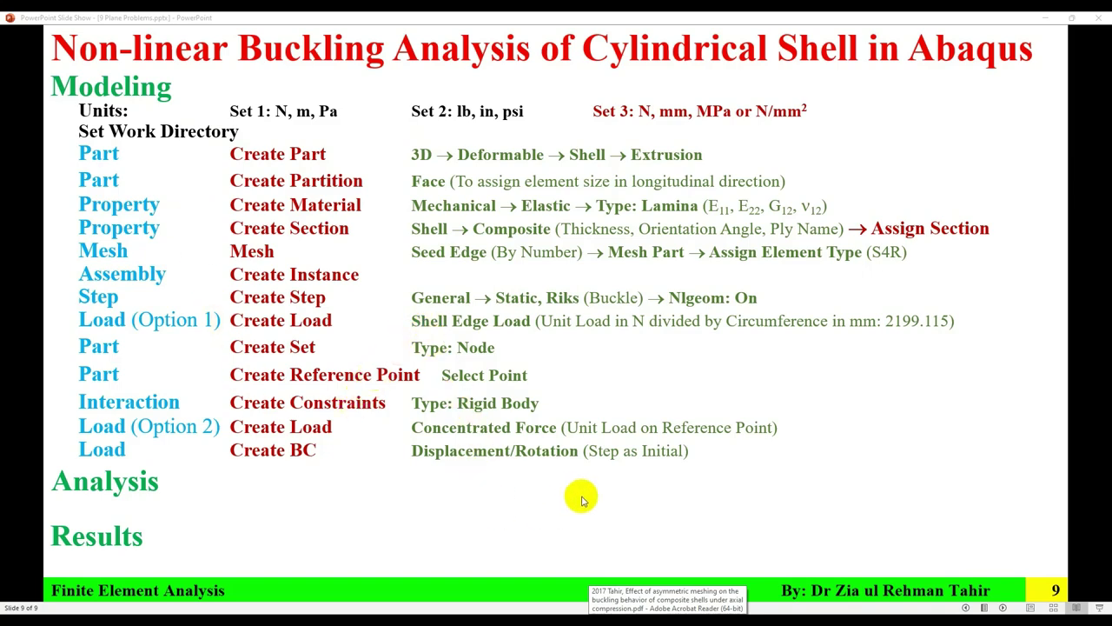
key(Left)
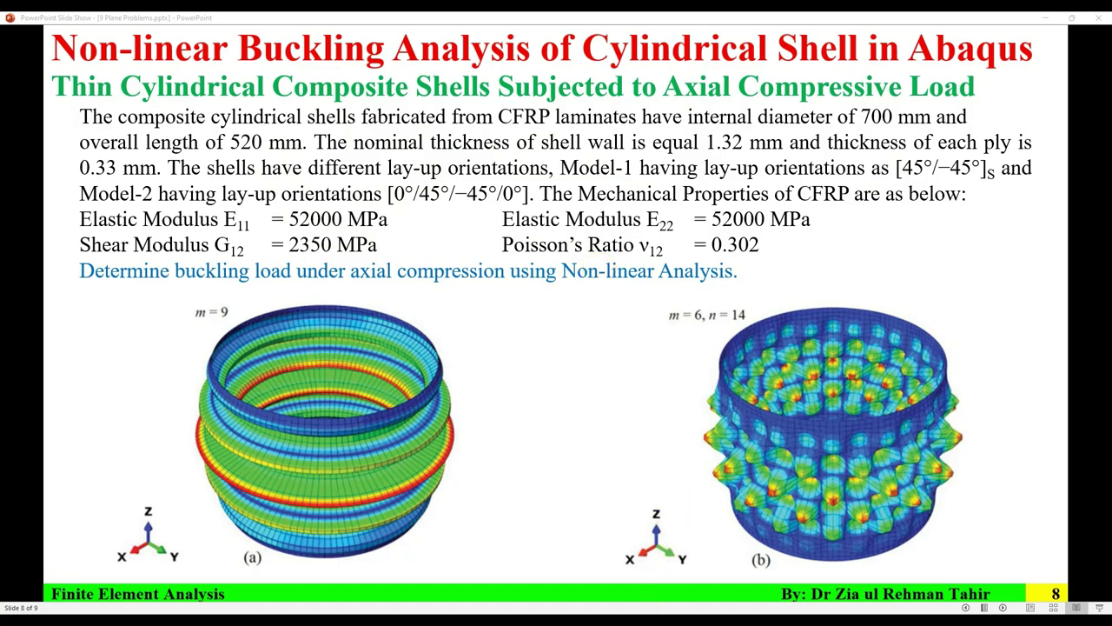
key(Right)
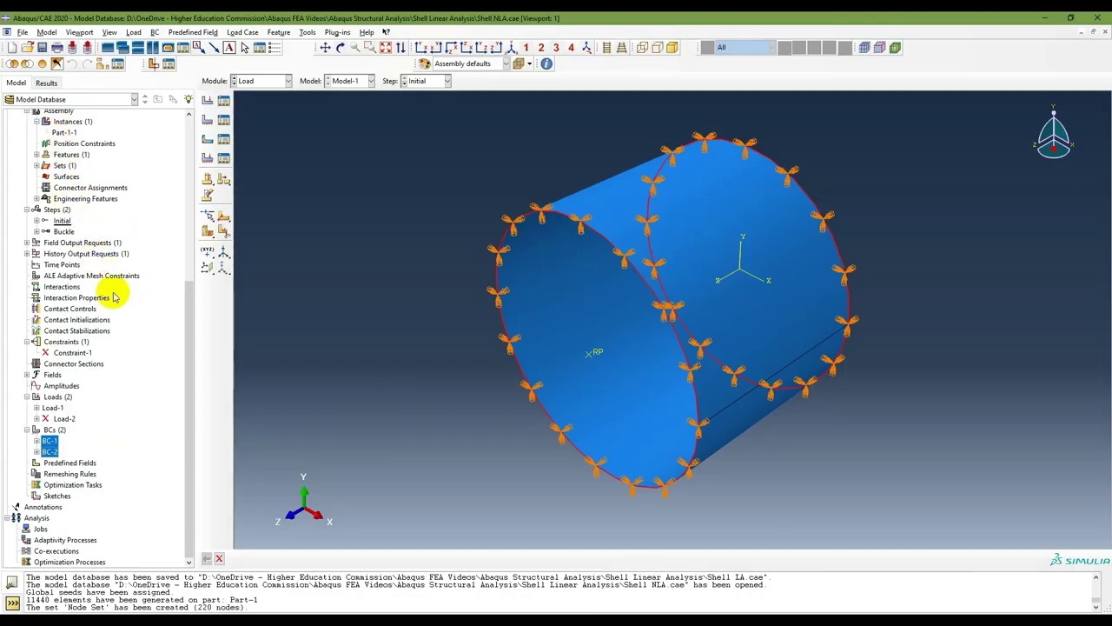
Step: Switch back to Abaqus/CAE and copy Model-1 to a new model named Model-2
scroll(96, 270, up, 8)
click(17, 126)
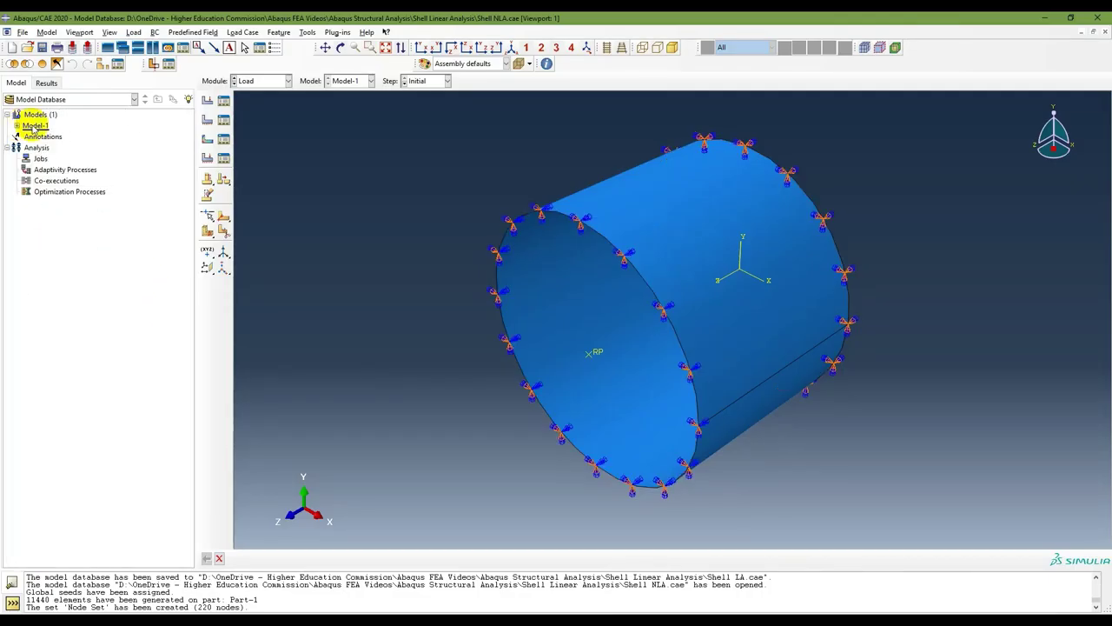
right_click(39, 128)
click(54, 141)
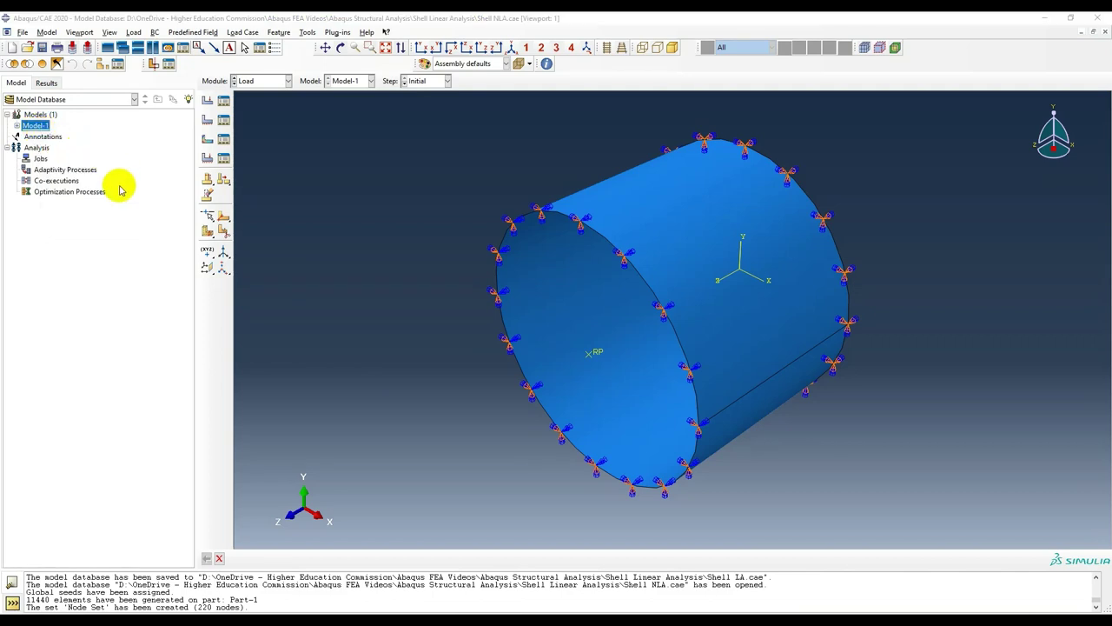
drag(33, 121, 76, 118)
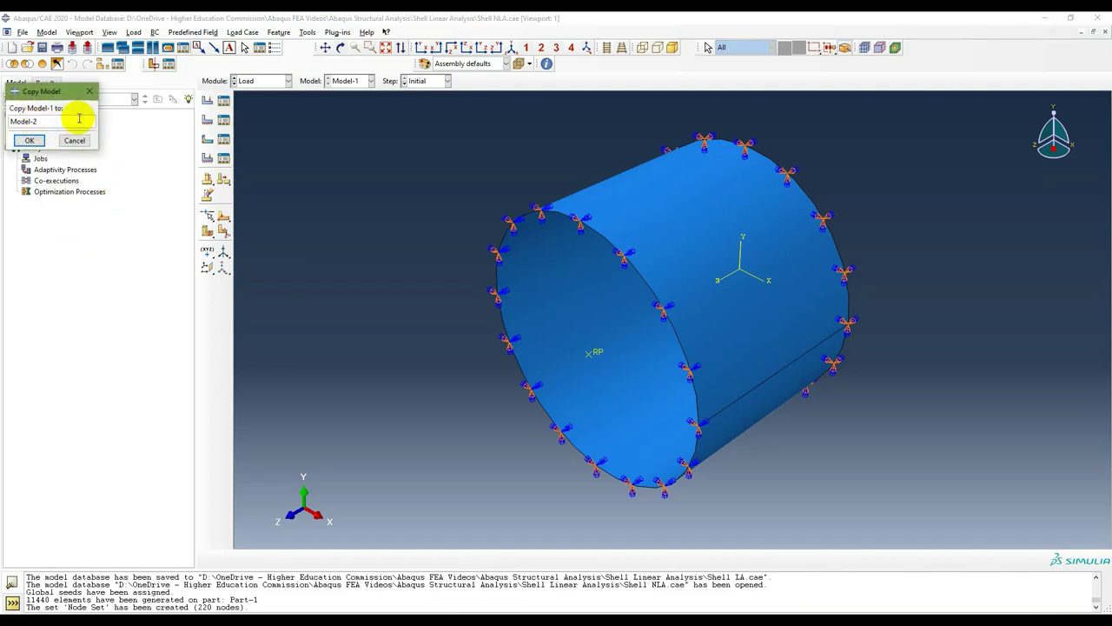
click(31, 141)
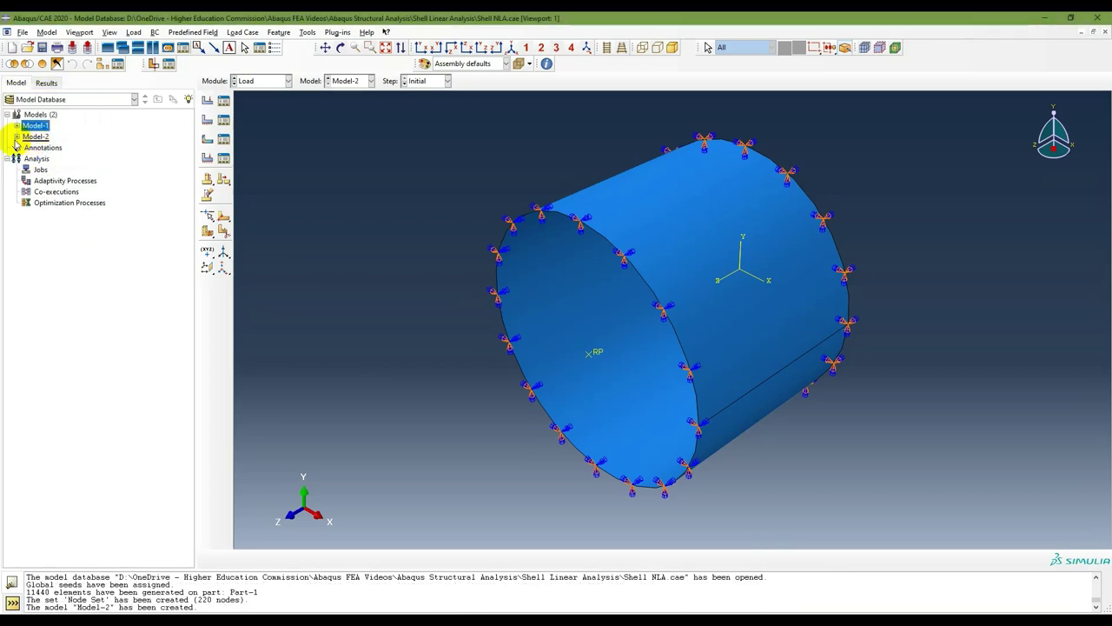
Step: In Model-2, set the four ply orientation angles of composite shell section Section-1 to 0, +45, -45 and 0
click(16, 138)
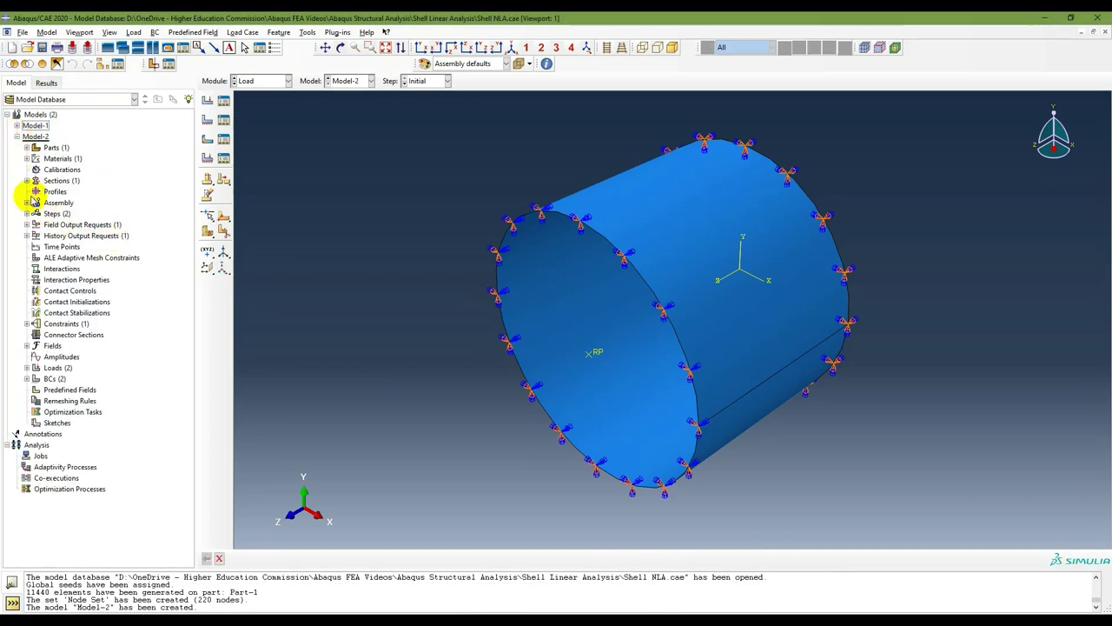
click(26, 180)
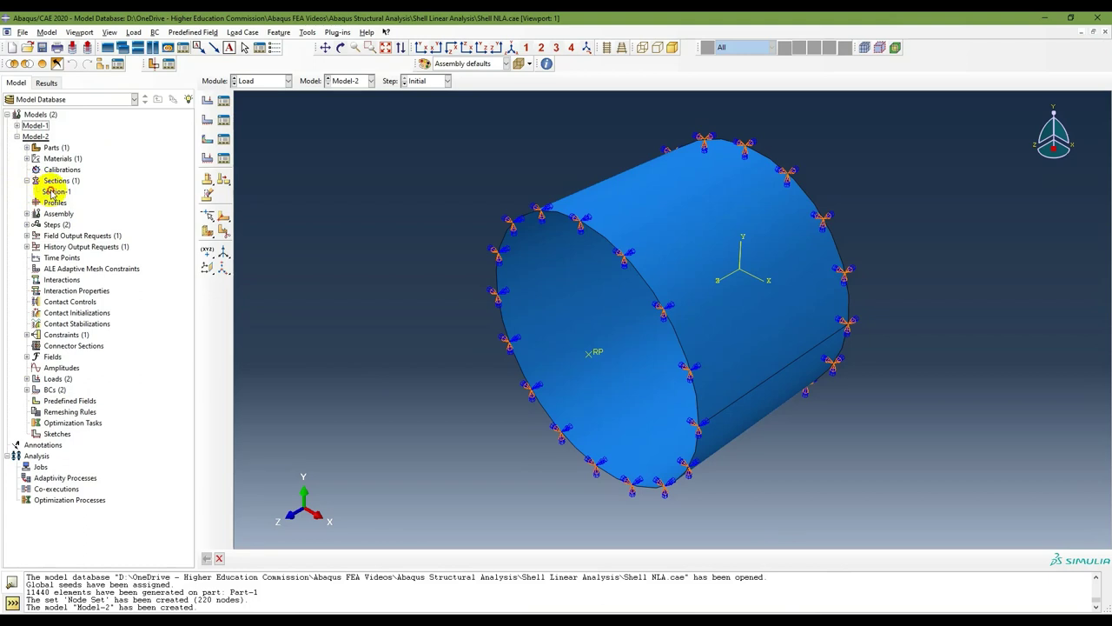
click(53, 191)
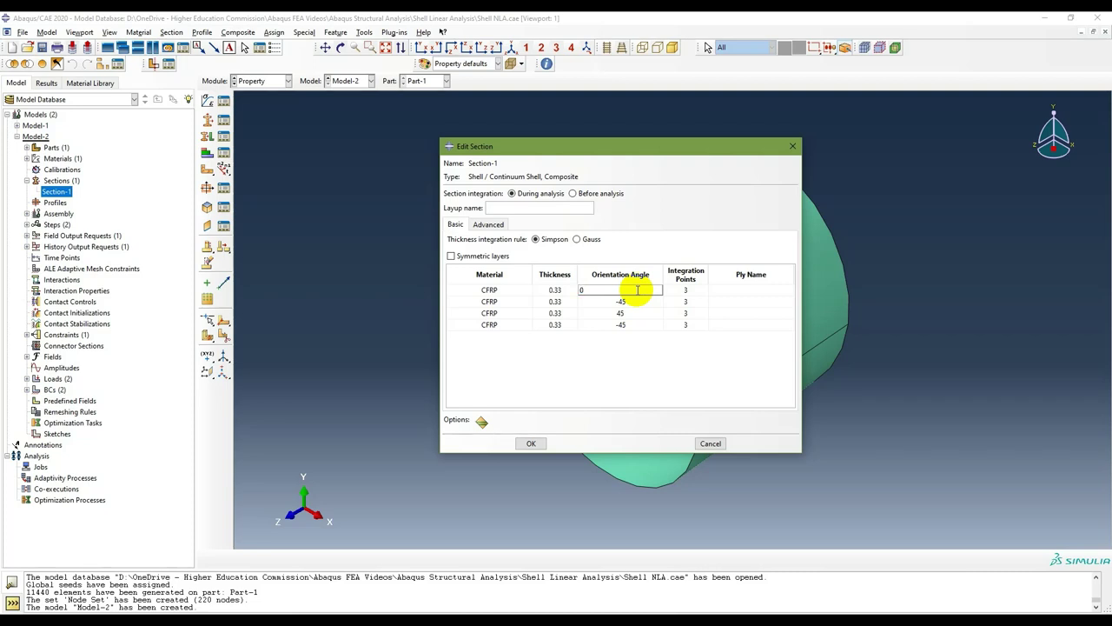
click(638, 302)
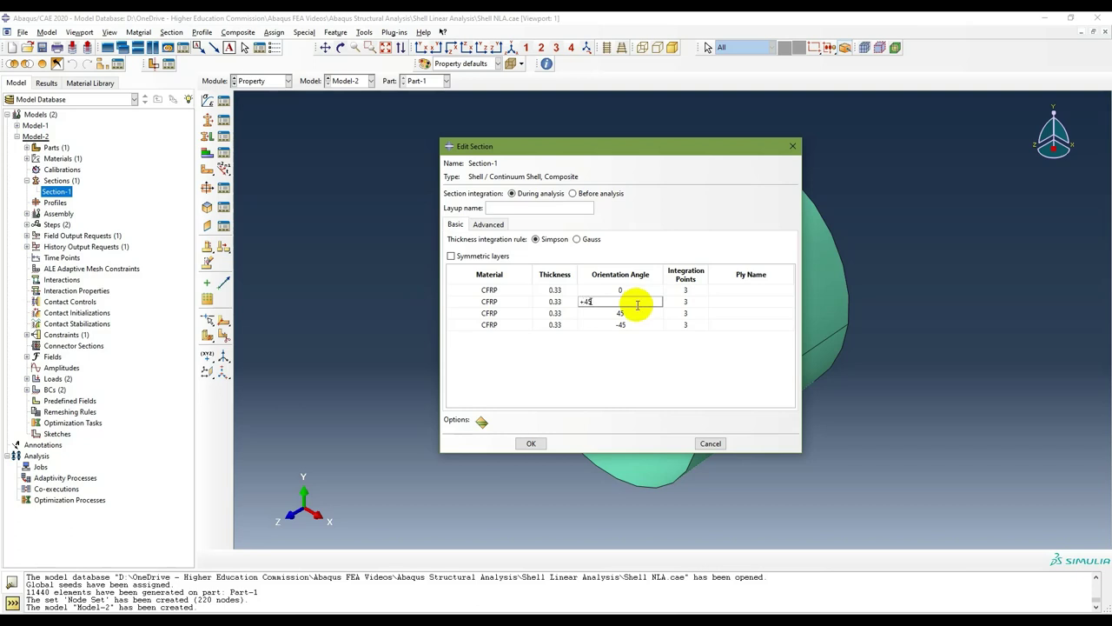
text(+45)
click(639, 311)
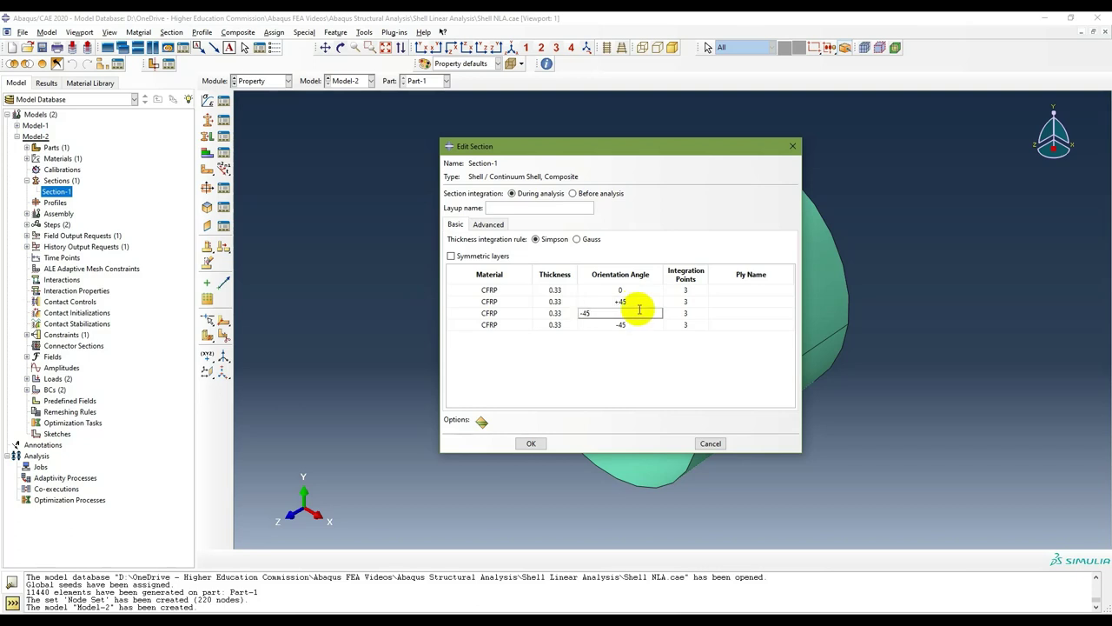
click(640, 323)
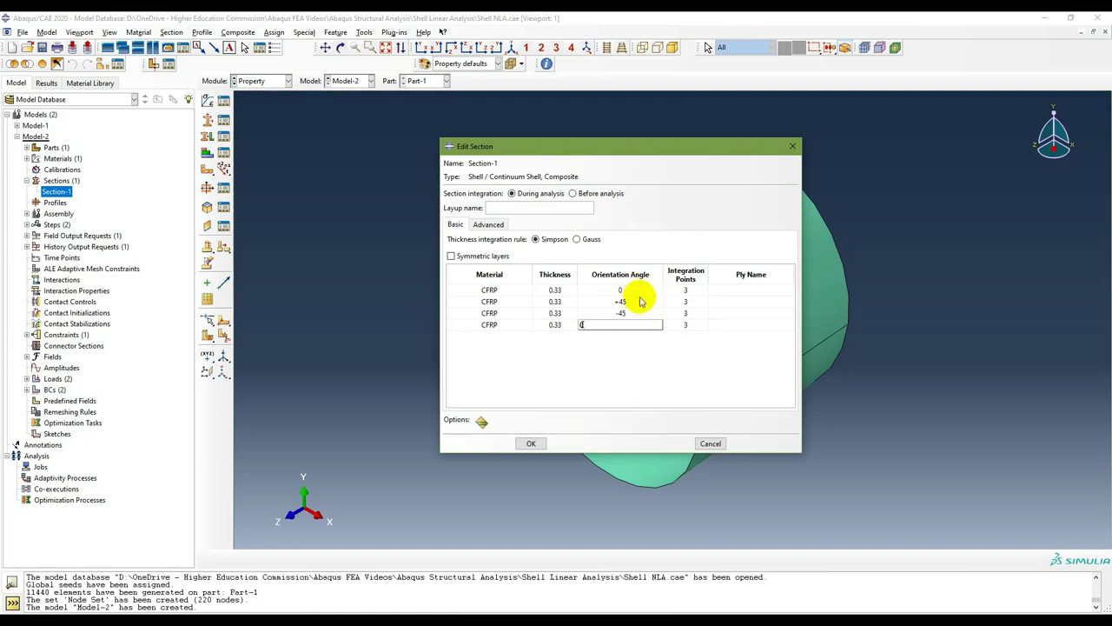
click(640, 302)
click(640, 313)
click(637, 324)
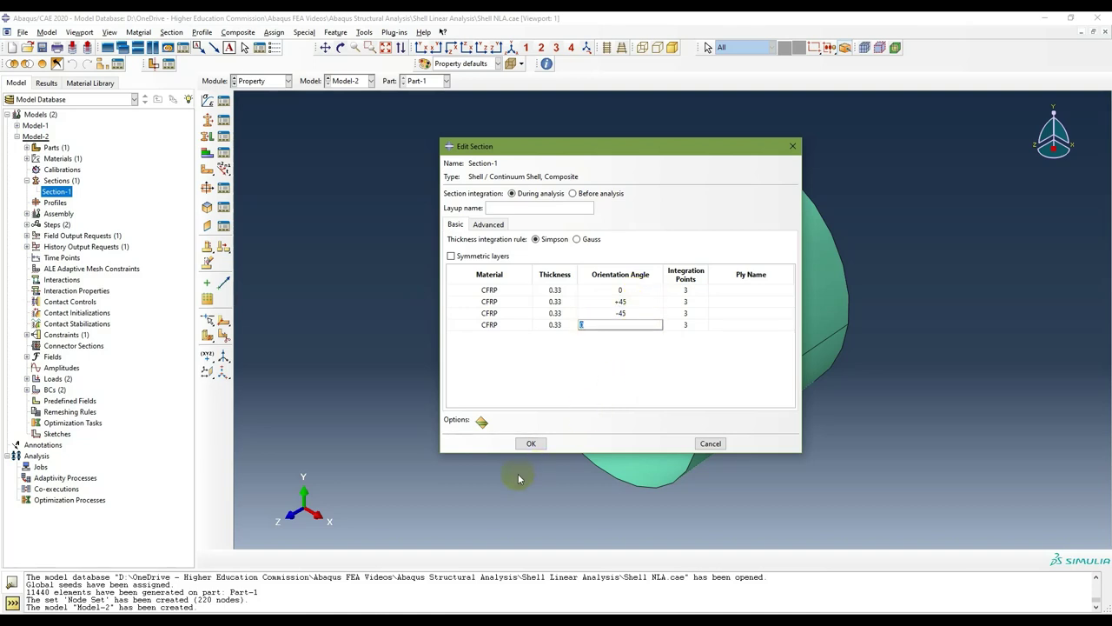
click(528, 445)
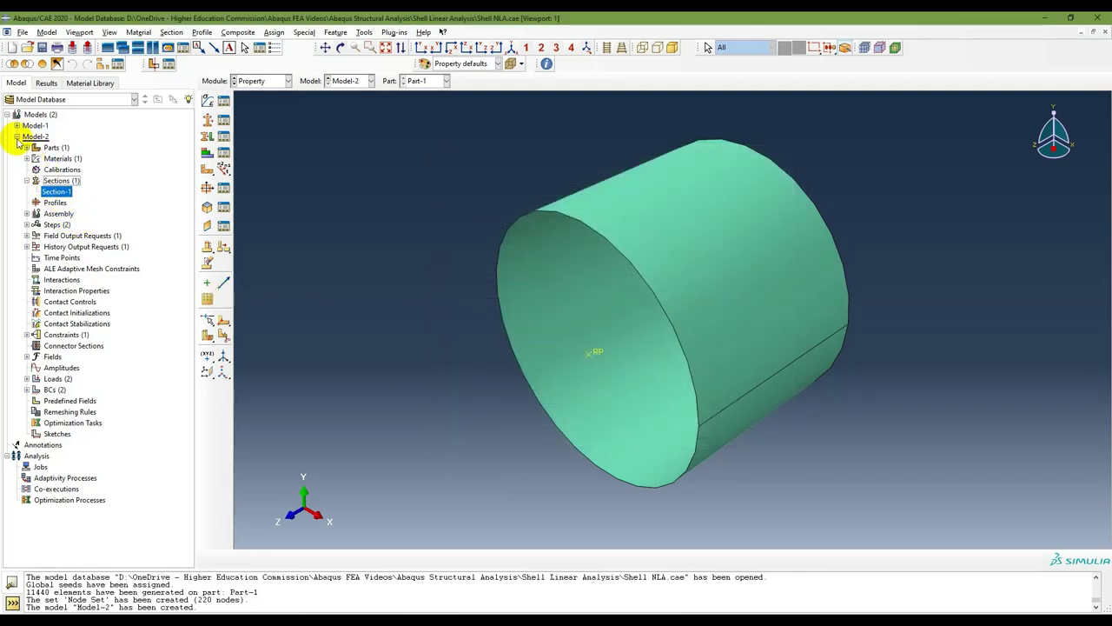
click(16, 136)
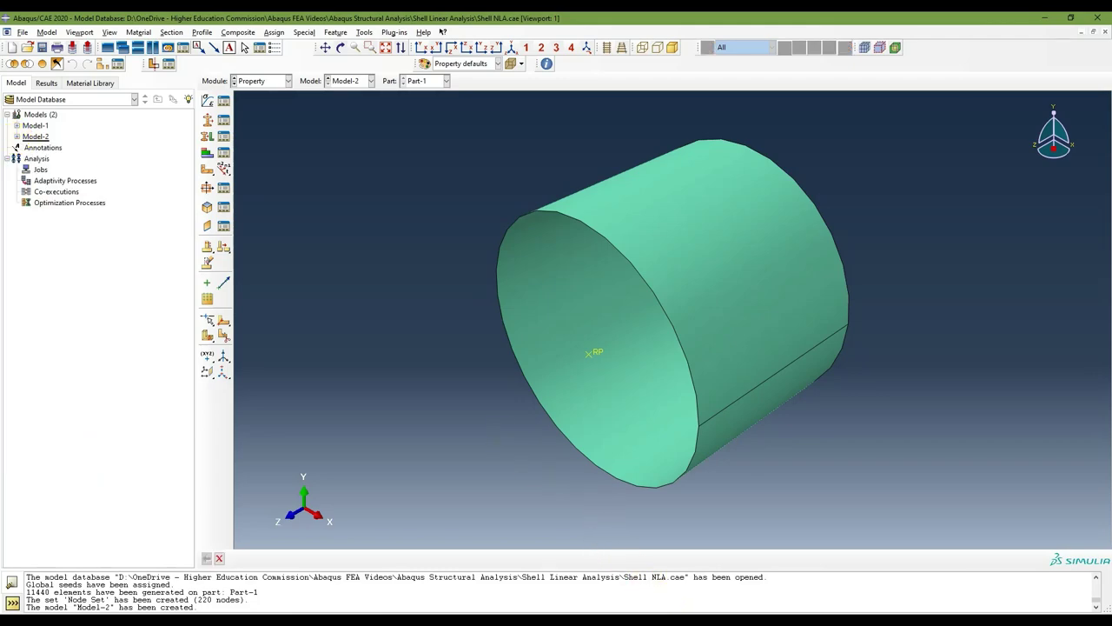
Step: Check the modelling outline slide in PowerPoint, and in Abaqus/CAE's Job module create Job-1 from Model-1 with default settings
key(alt+Tab)
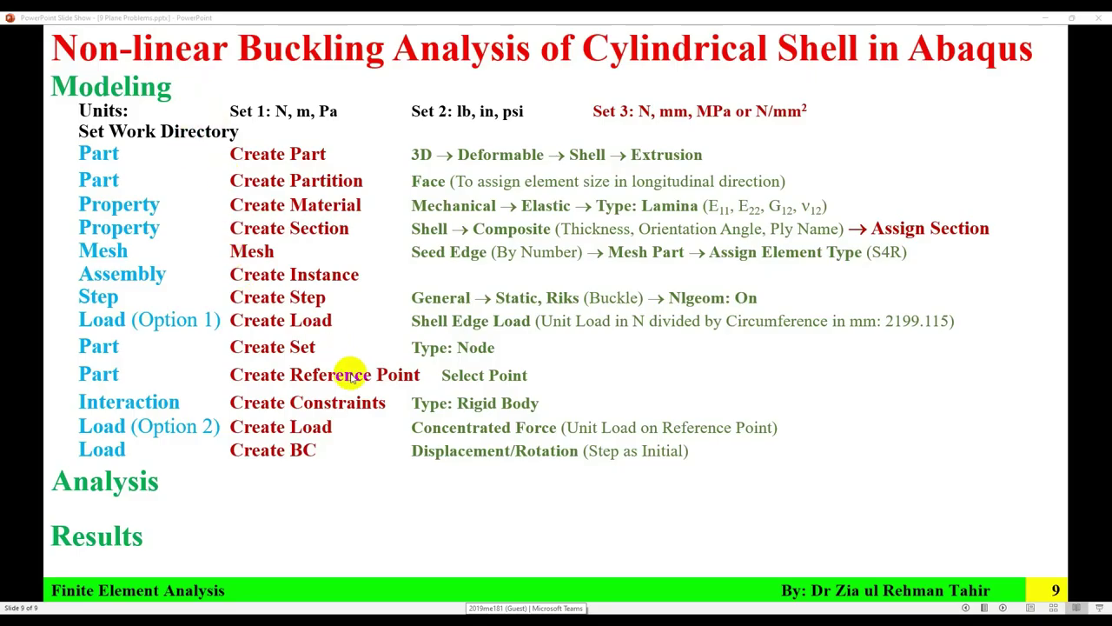
click(122, 508)
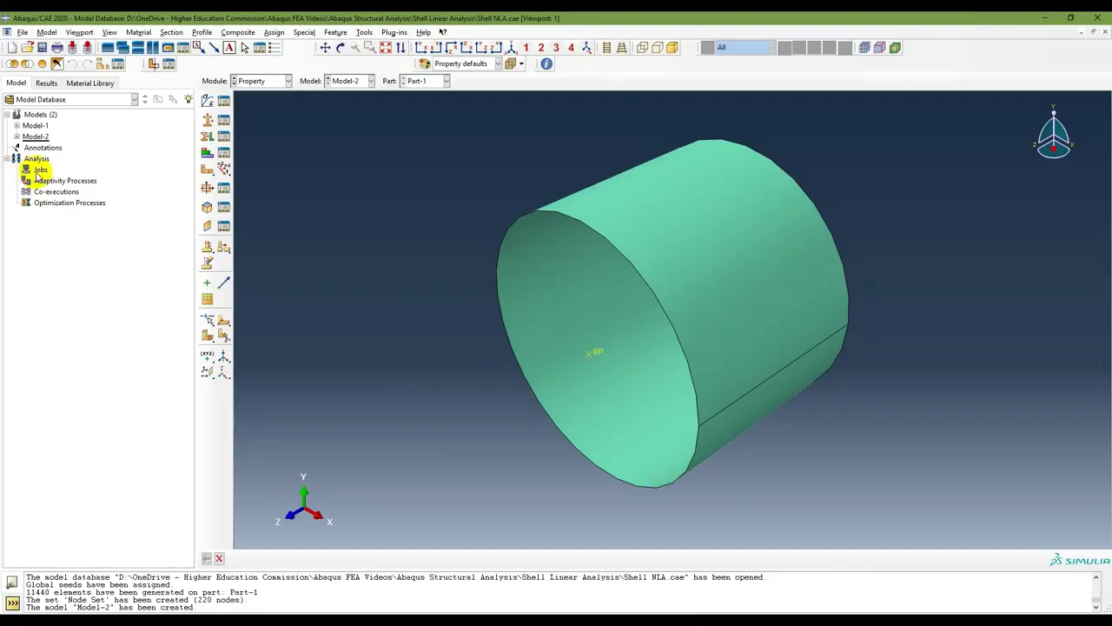
click(278, 81)
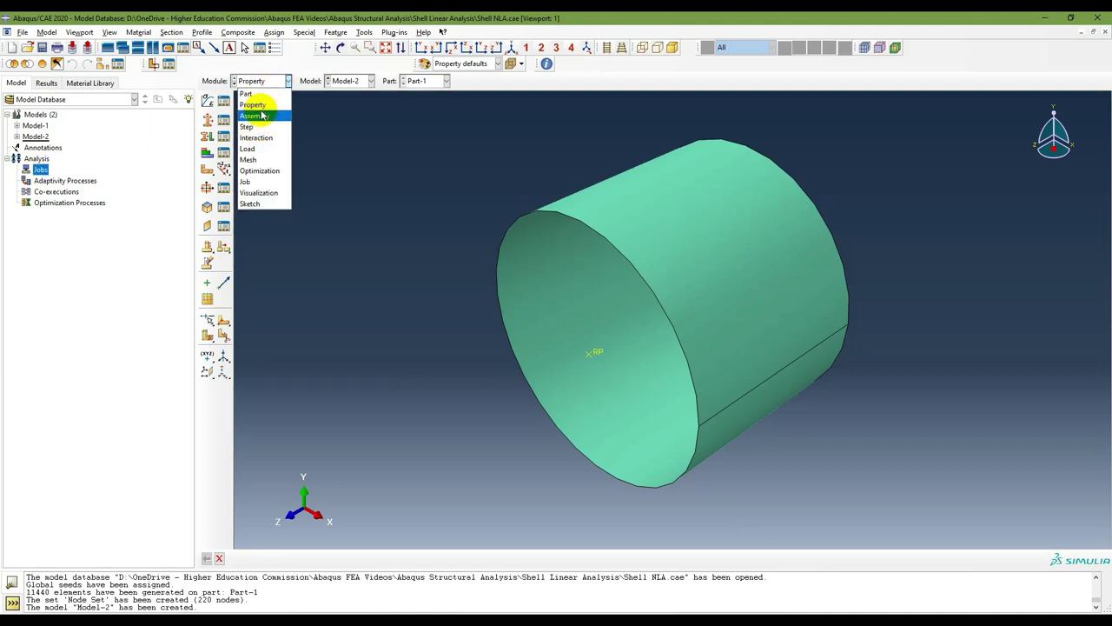
click(250, 181)
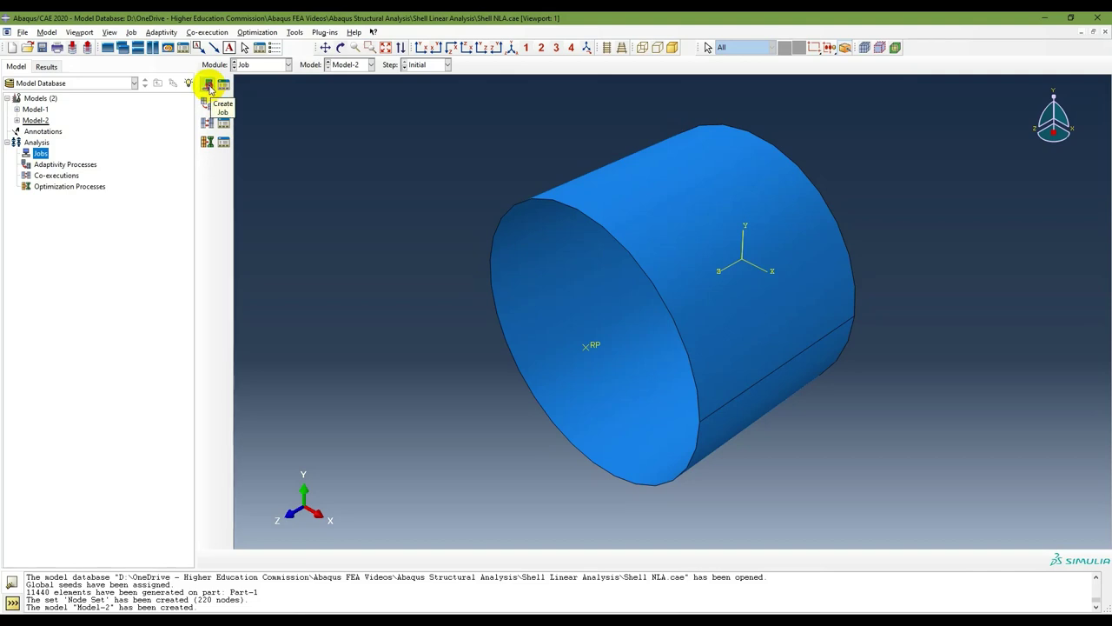
click(209, 85)
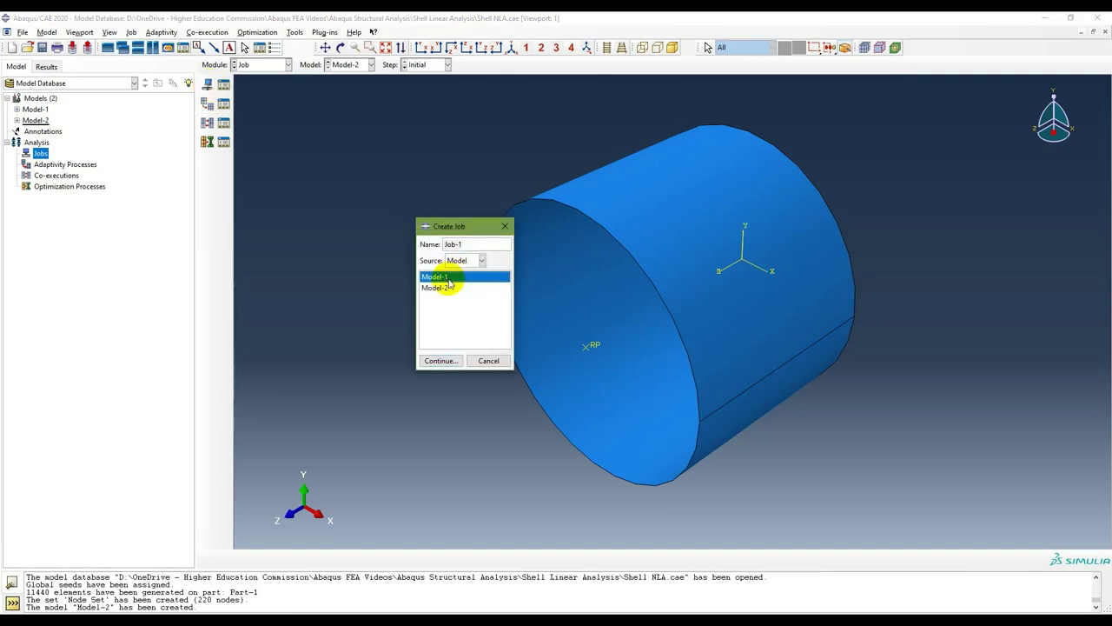
click(439, 361)
click(313, 362)
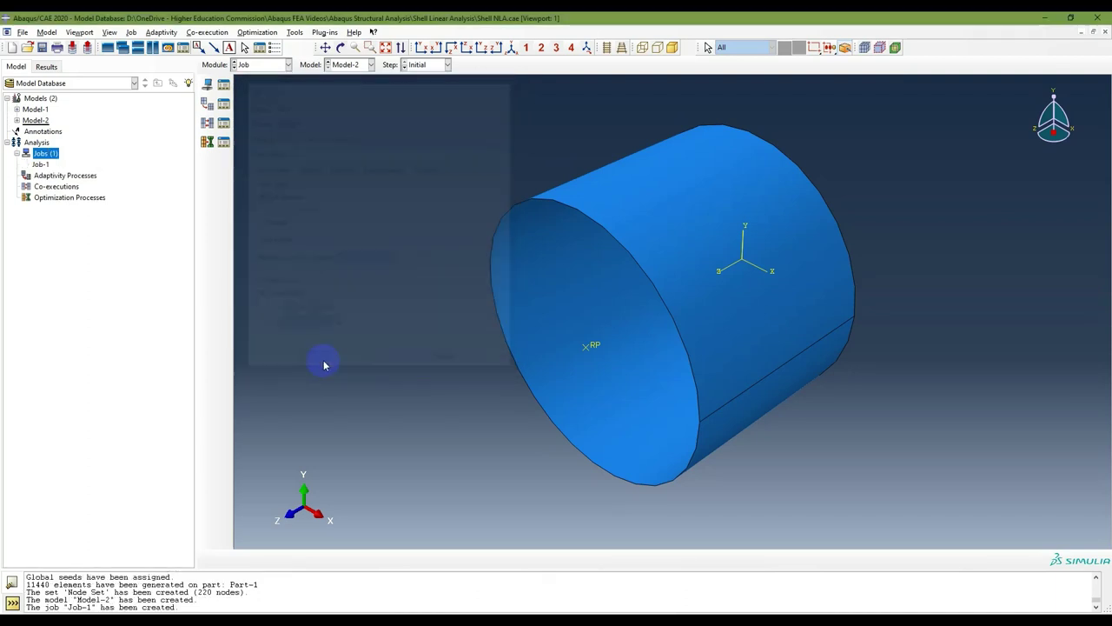
Step: Create Job-2 from Model-2 with default settings
double_click(46, 154)
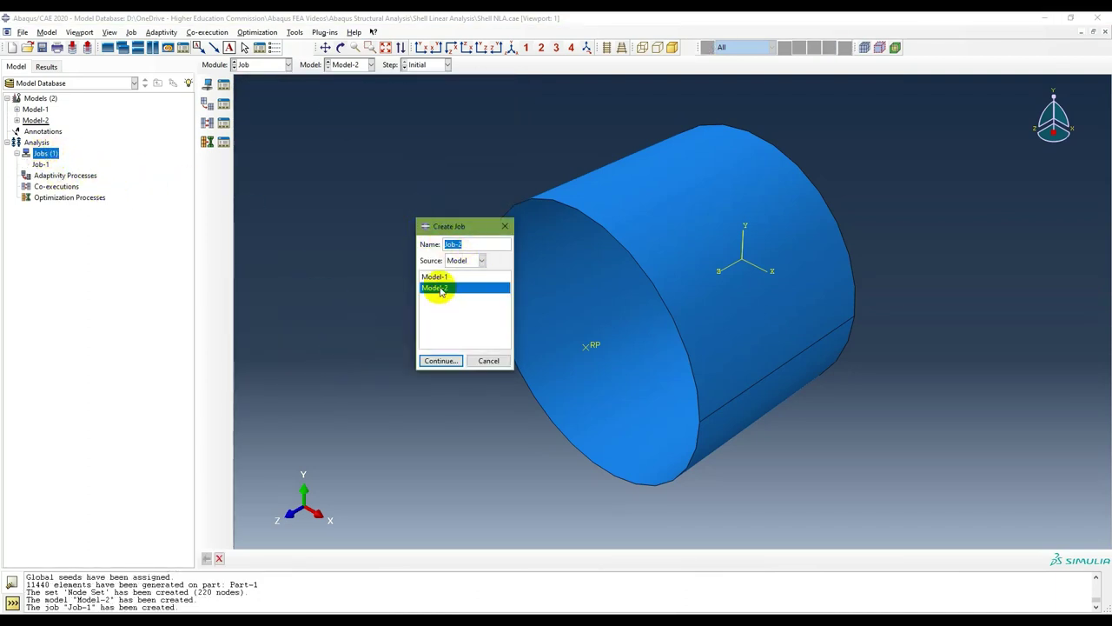
click(441, 360)
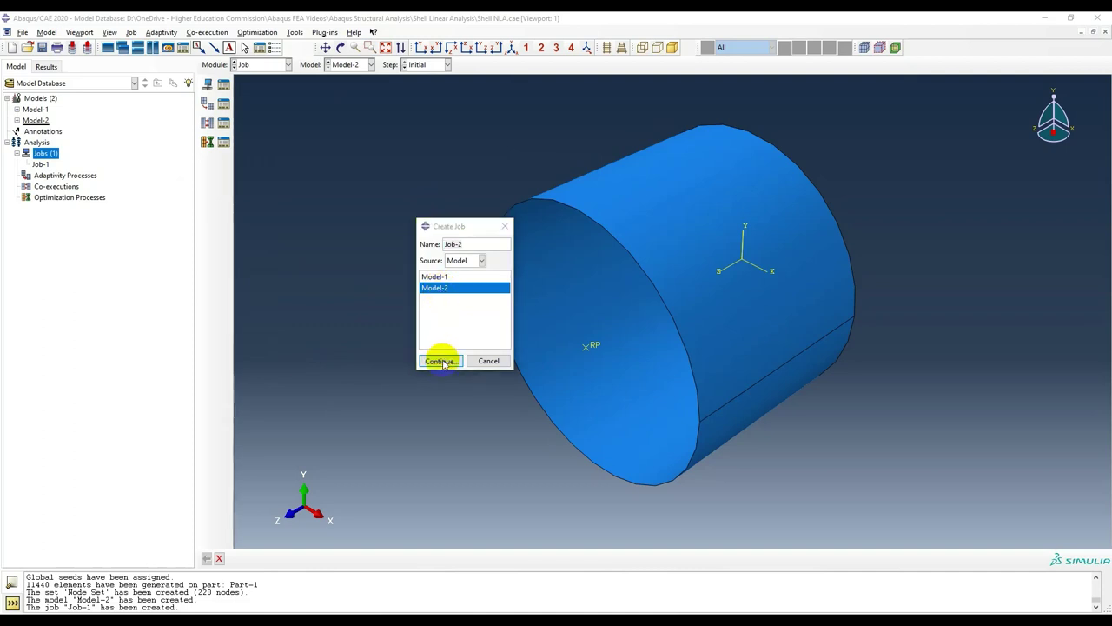
click(312, 363)
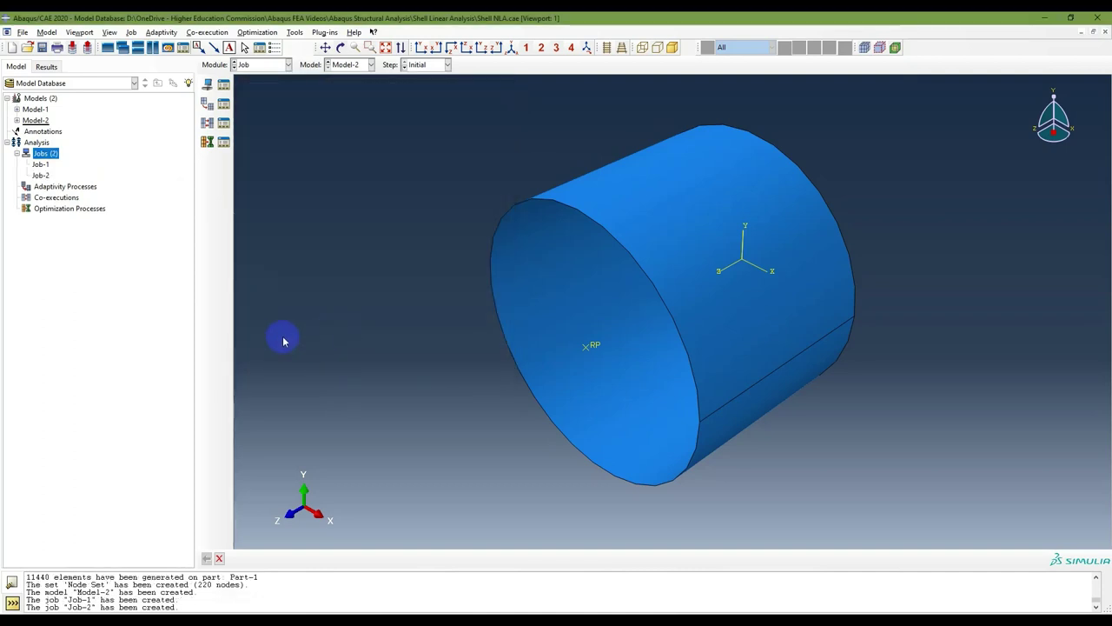
Step: Run a data check on Job-1 and on Job-2, overwriting the existing job files for both
click(41, 166)
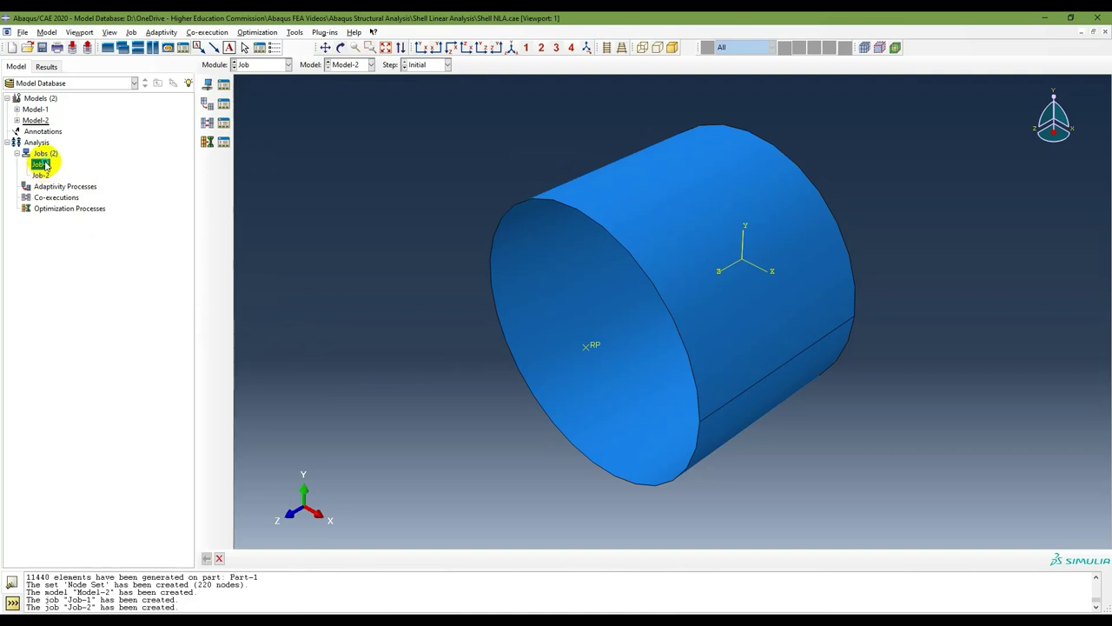
right_click(41, 165)
click(94, 245)
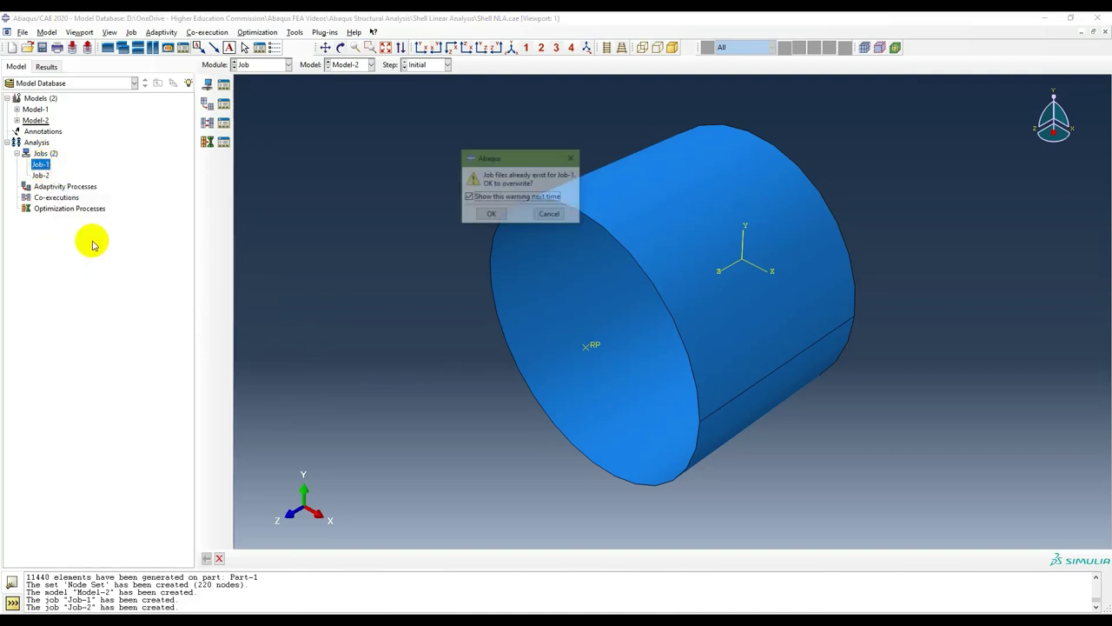
click(492, 213)
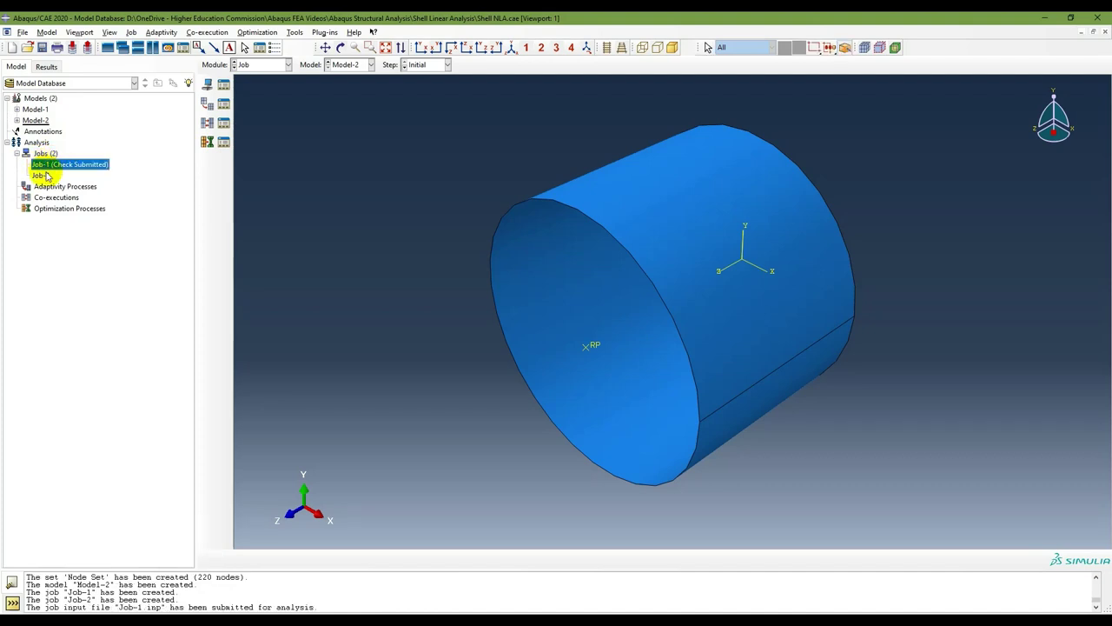
click(40, 175)
right_click(42, 175)
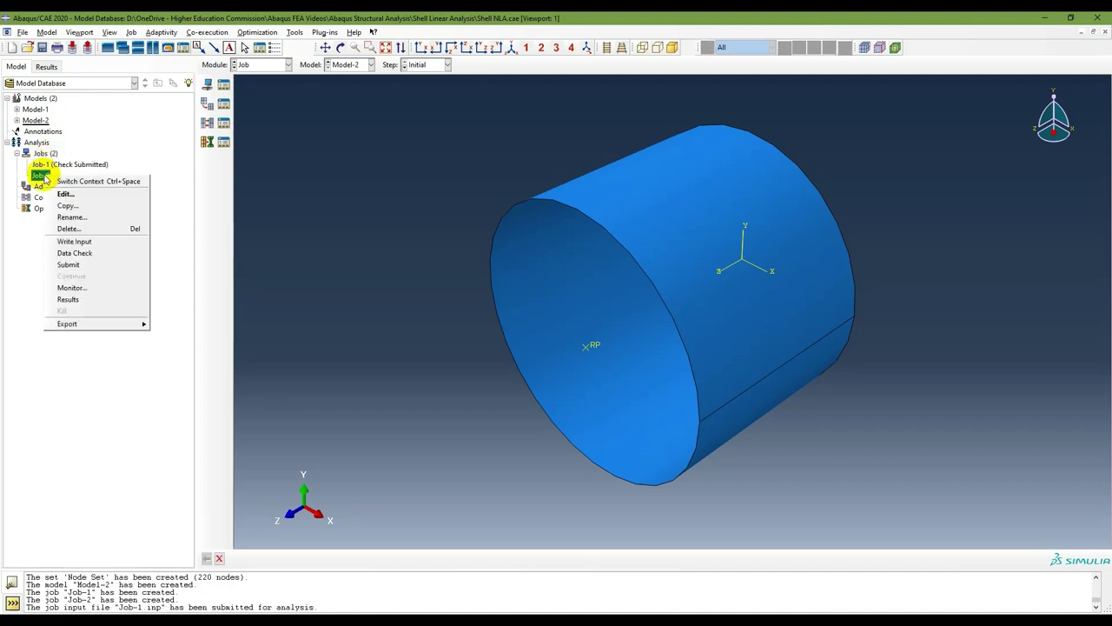
click(76, 254)
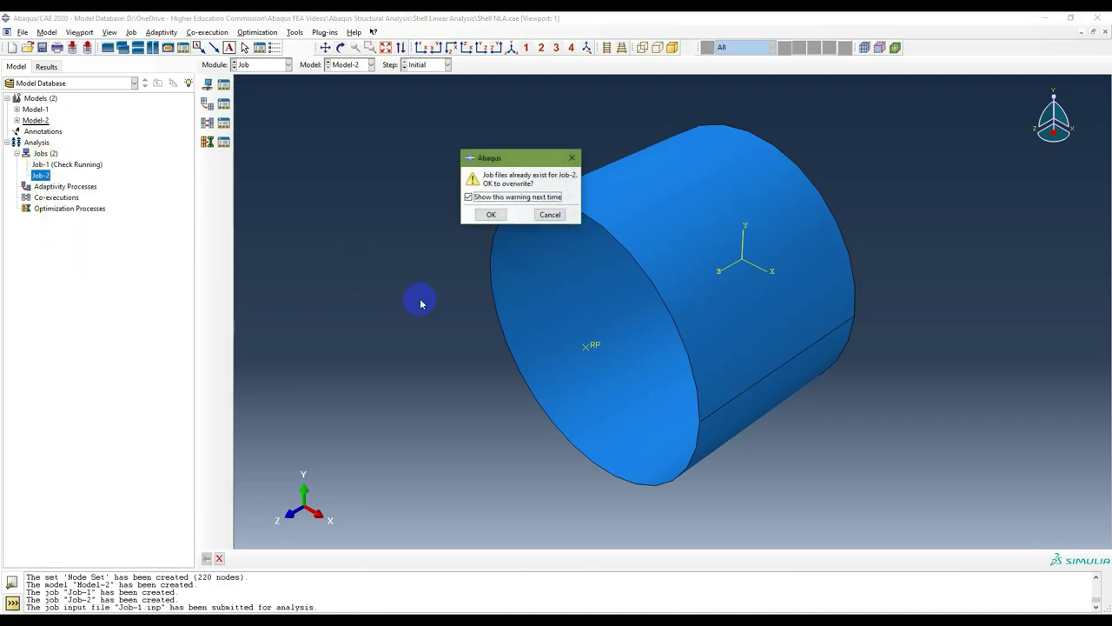
click(491, 213)
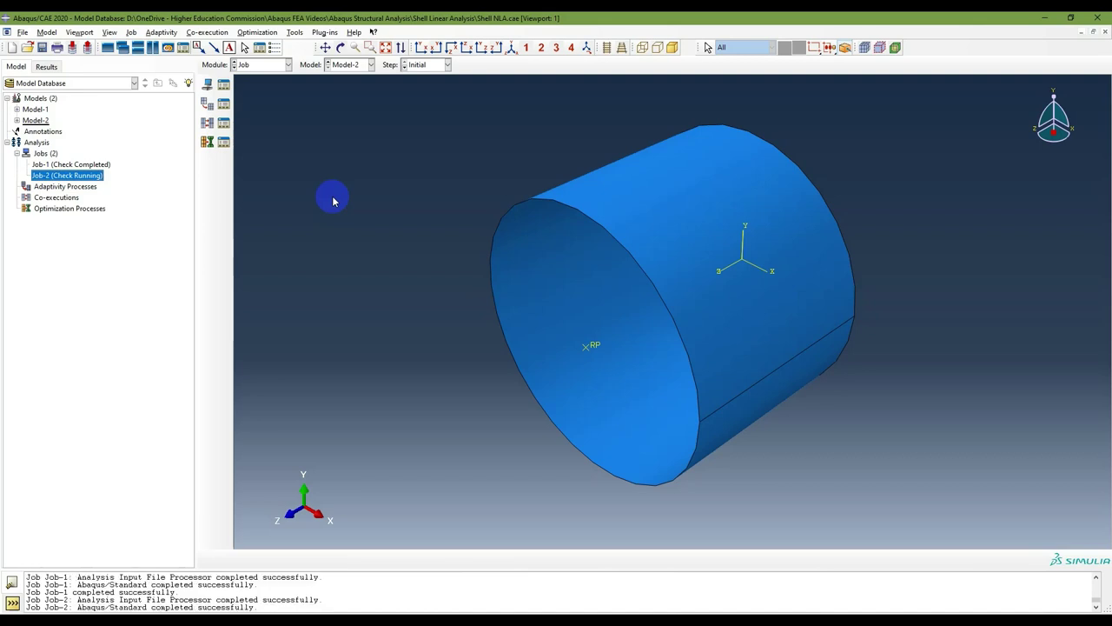
Step: Submit Job-1 and Job-2 for full analysis, overwriting their existing job files
click(105, 166)
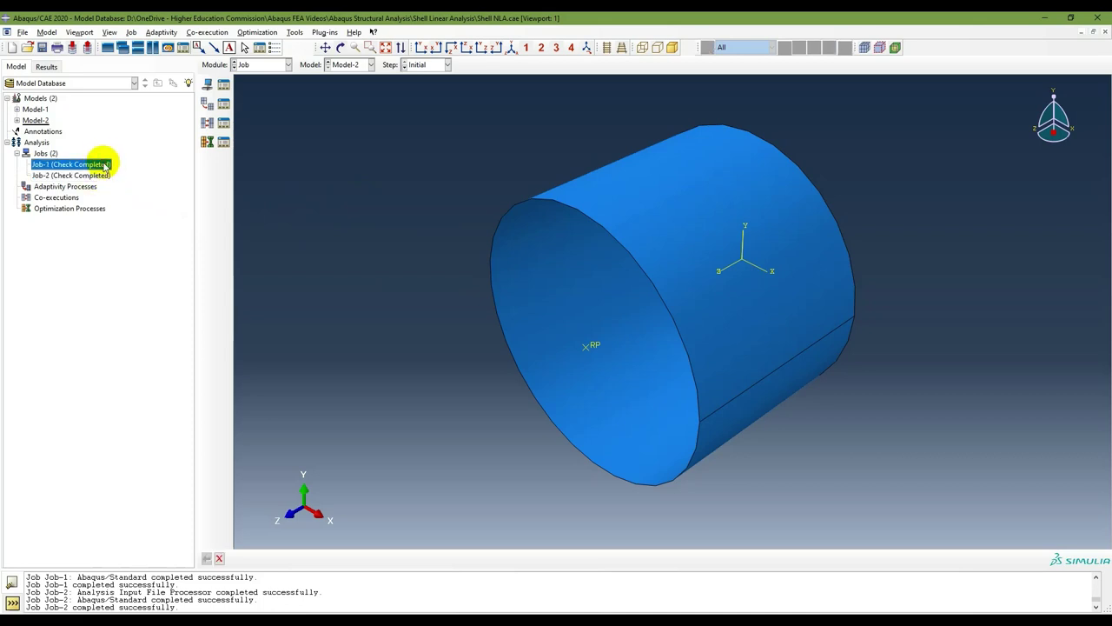
right_click(104, 165)
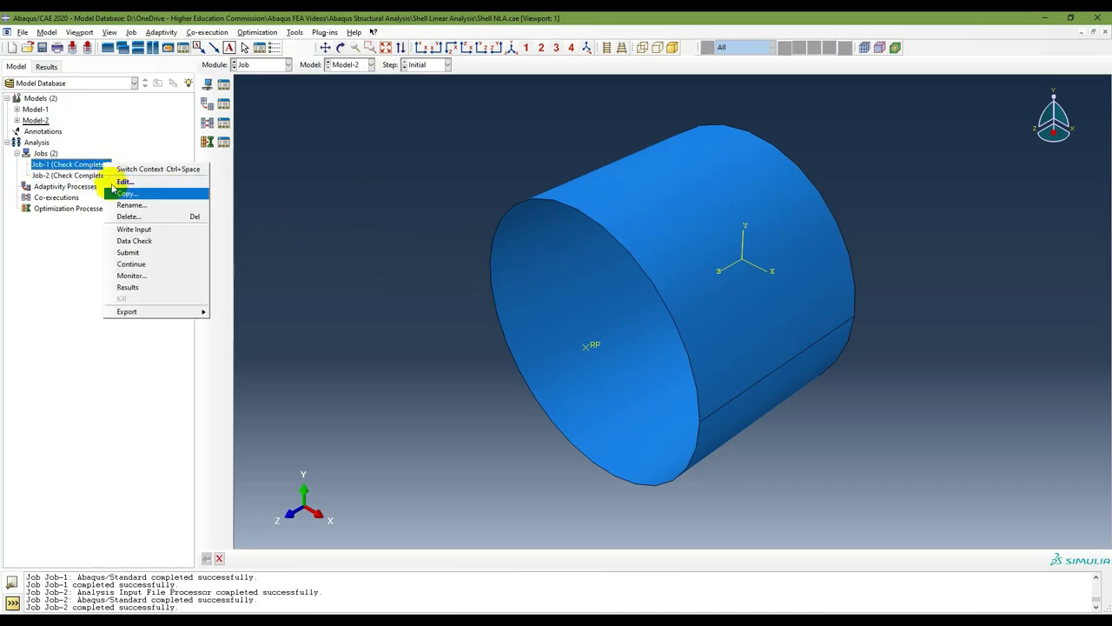
click(129, 253)
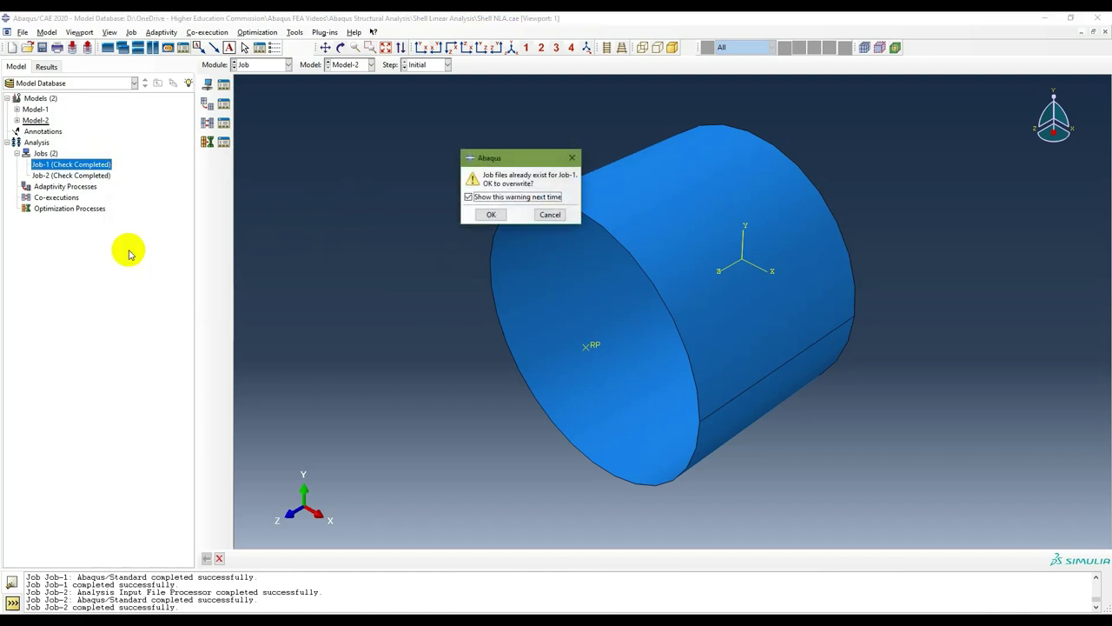
click(488, 213)
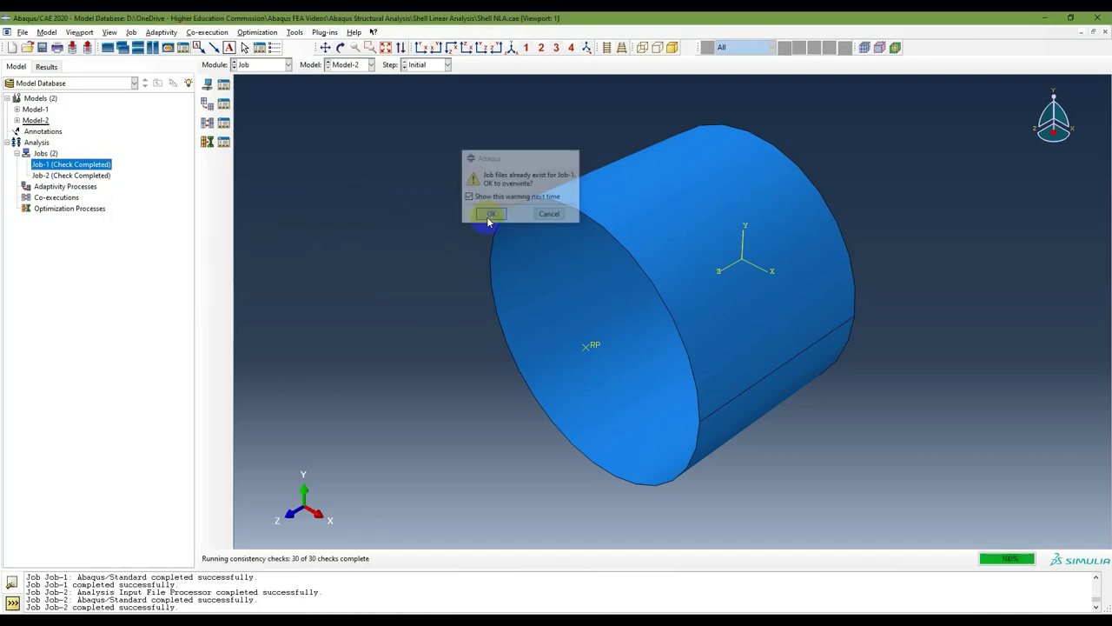
click(97, 176)
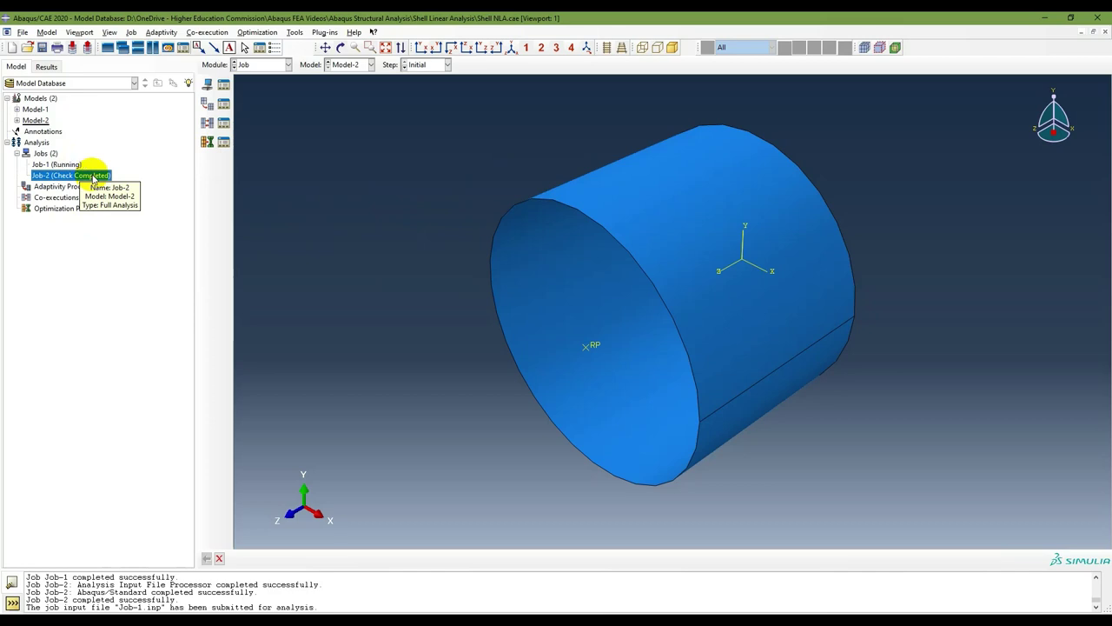
right_click(94, 179)
click(128, 265)
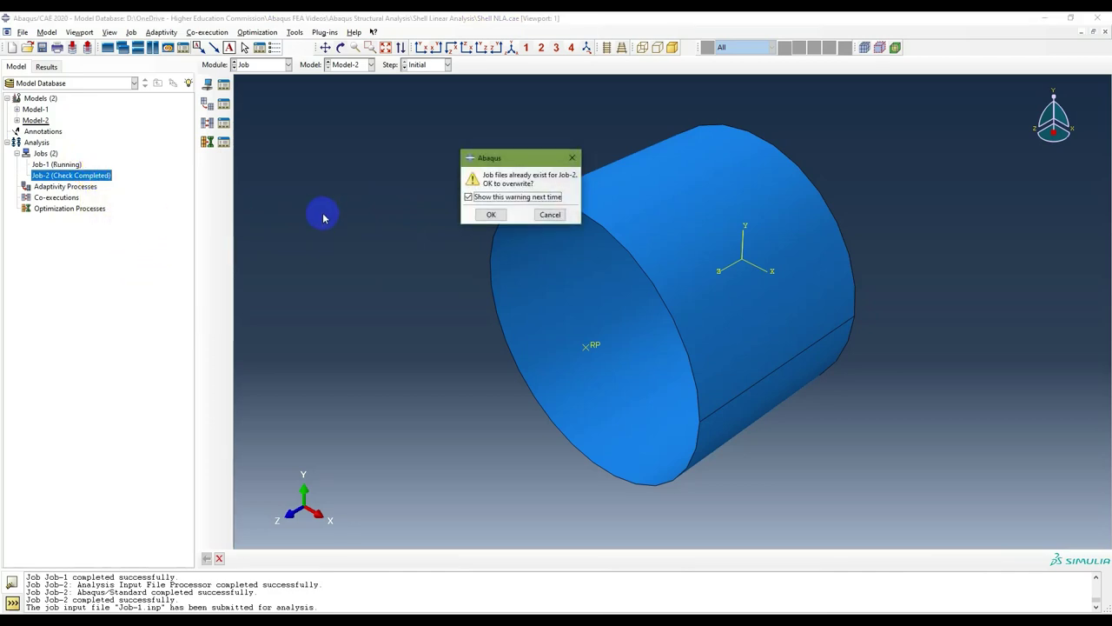
click(490, 214)
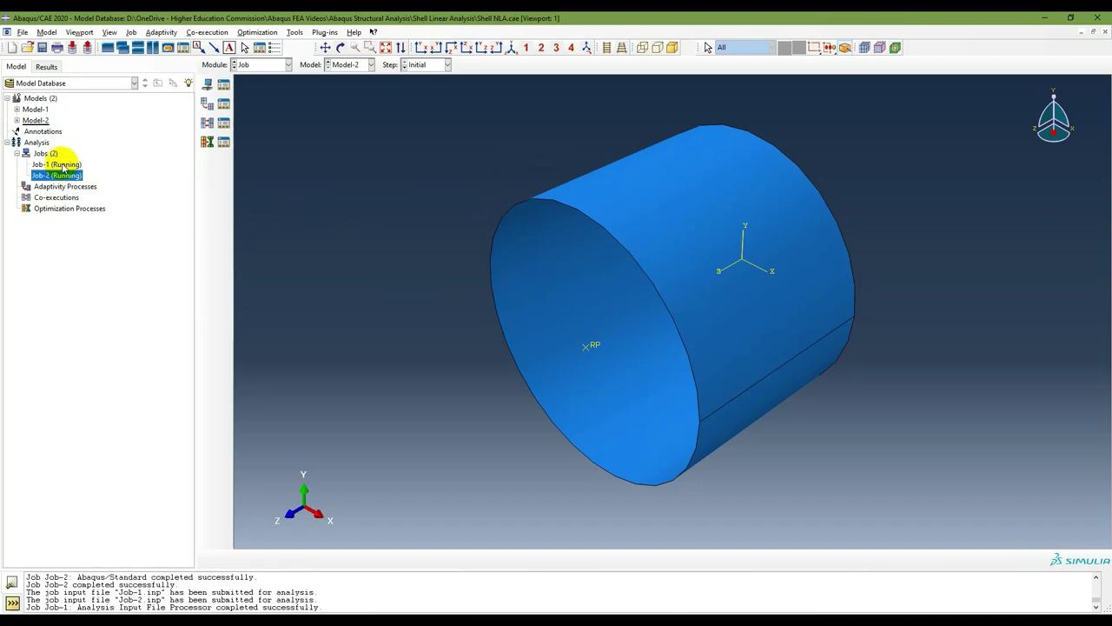
Step: Check the increments and load proportionality factors of the running Job-1 in its job monitor, and close the monitor
click(63, 166)
right_click(64, 167)
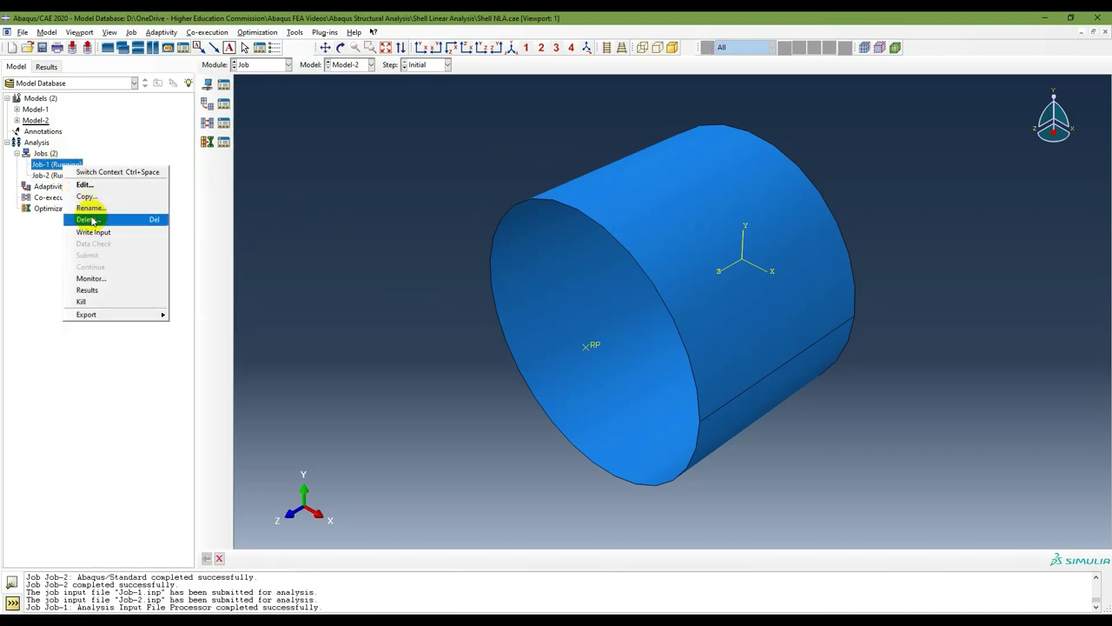
click(105, 278)
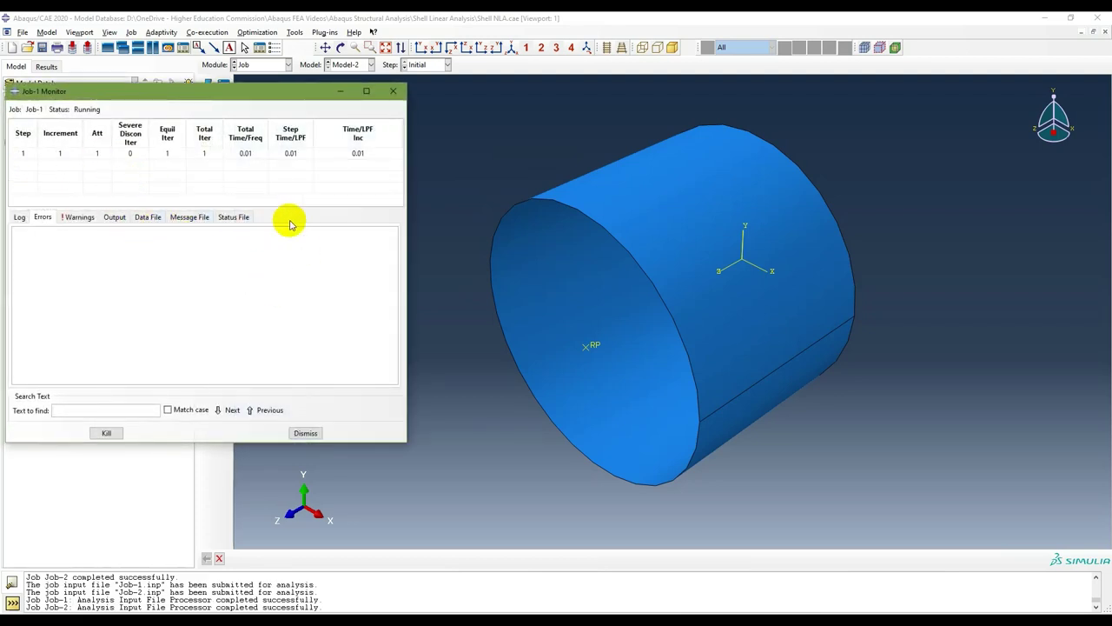
drag(279, 96, 457, 136)
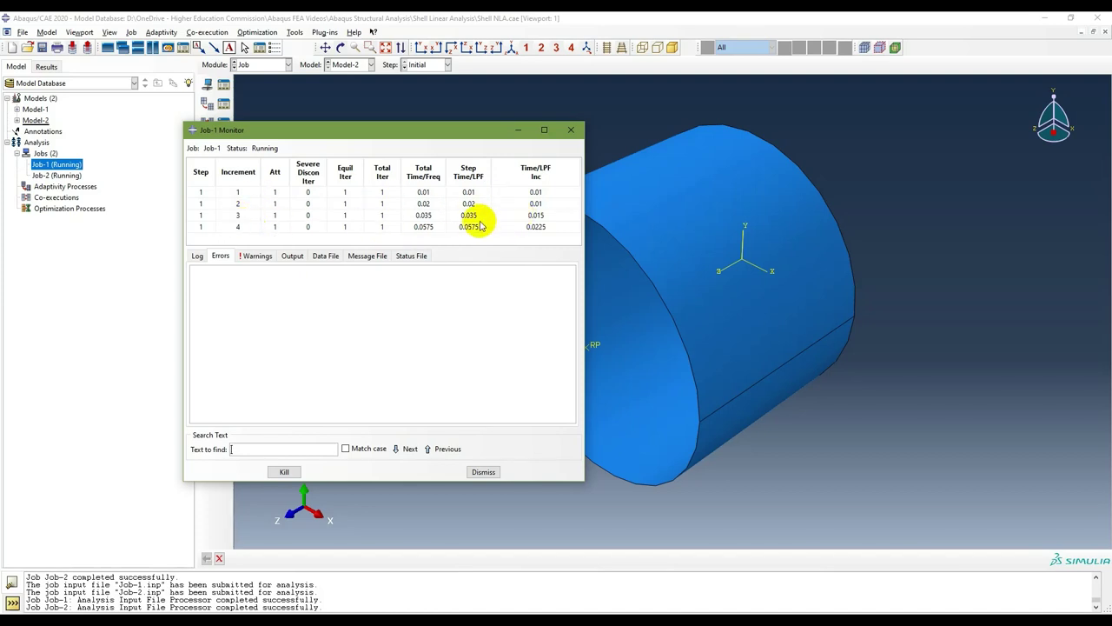
click(479, 472)
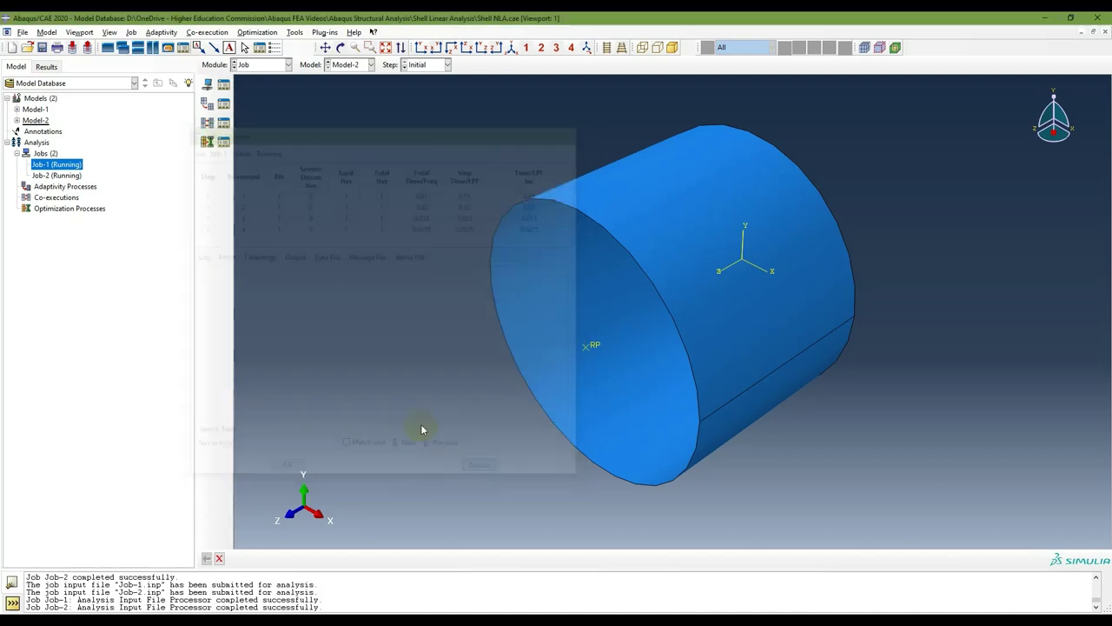
Step: Open the job monitor of the running Job-2
click(57, 175)
right_click(63, 176)
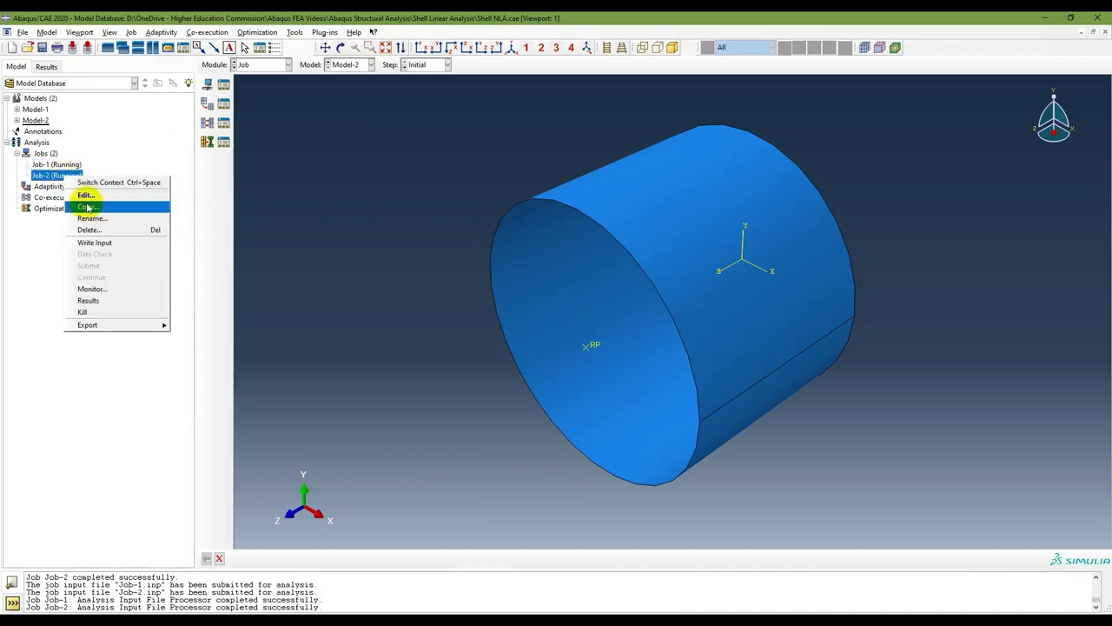
click(92, 290)
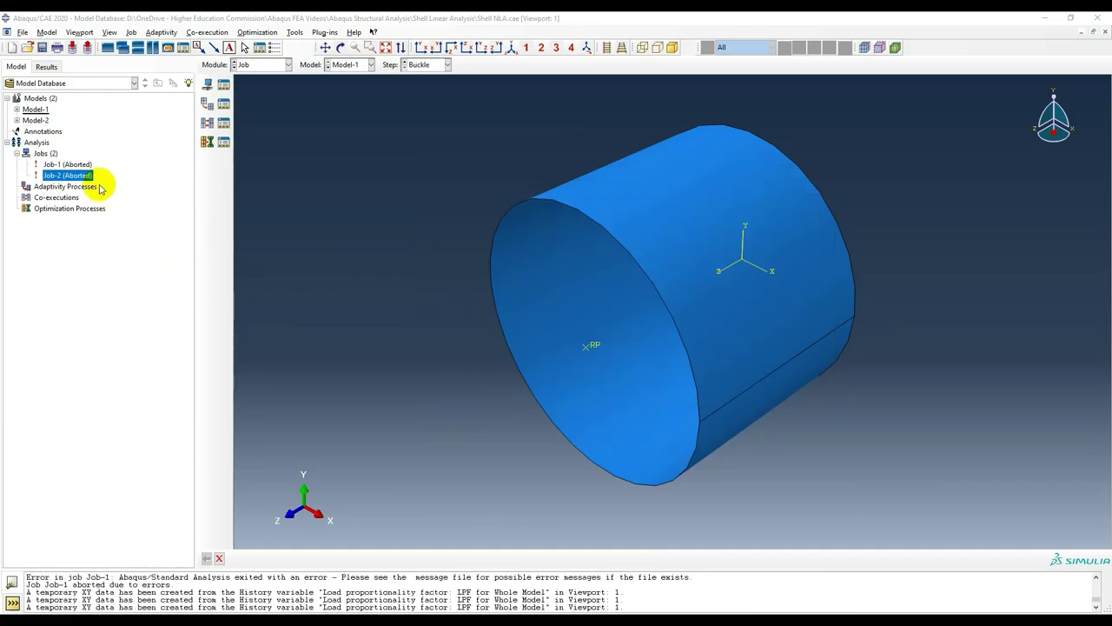
Step: Review the errors and final increments of Job-1 in its job monitor, and close the monitor
click(77, 165)
right_click(80, 171)
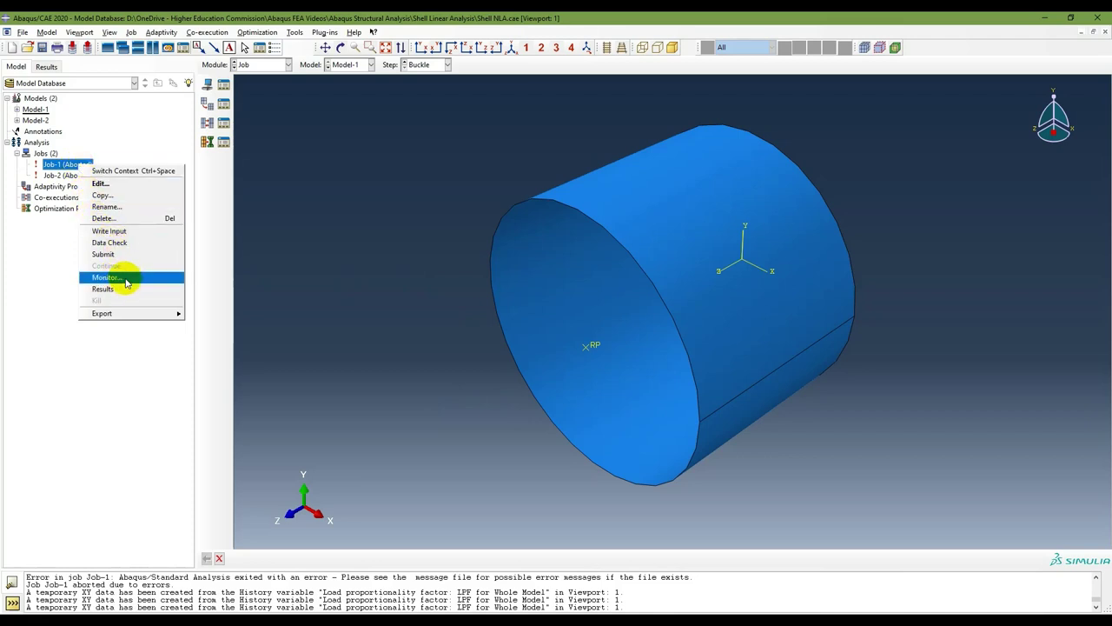
click(126, 279)
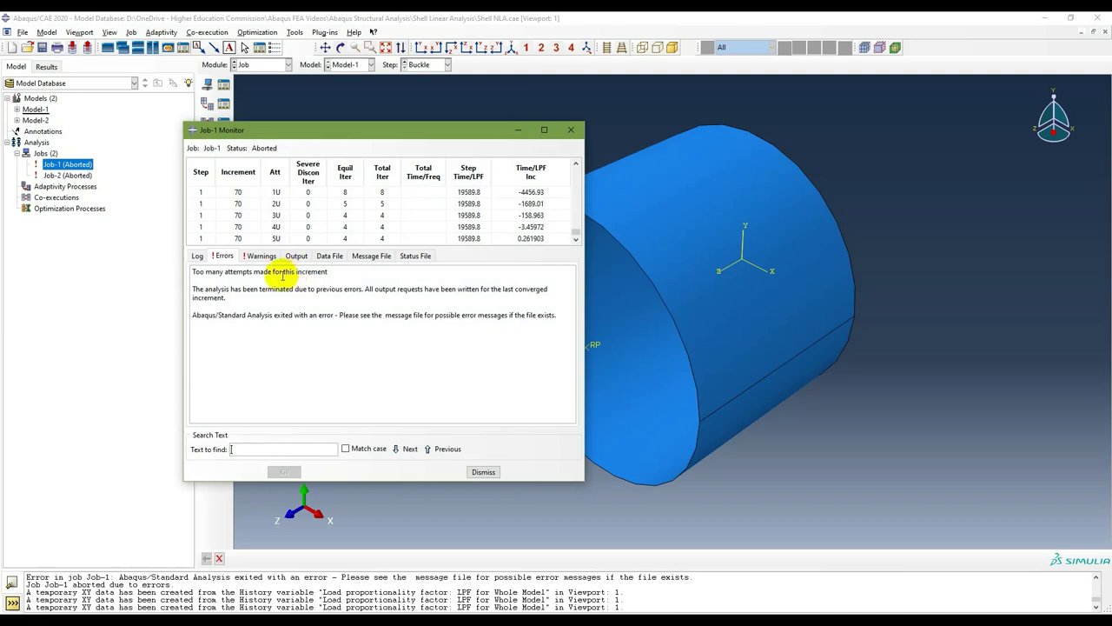
scroll(254, 209, up, 3)
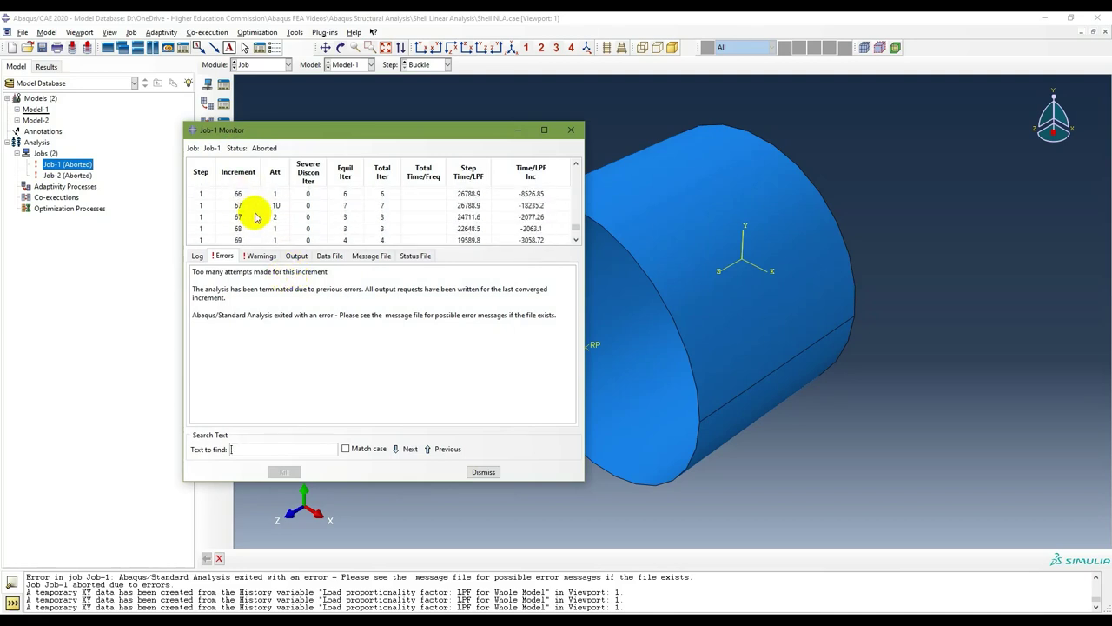
scroll(254, 217, down, 3)
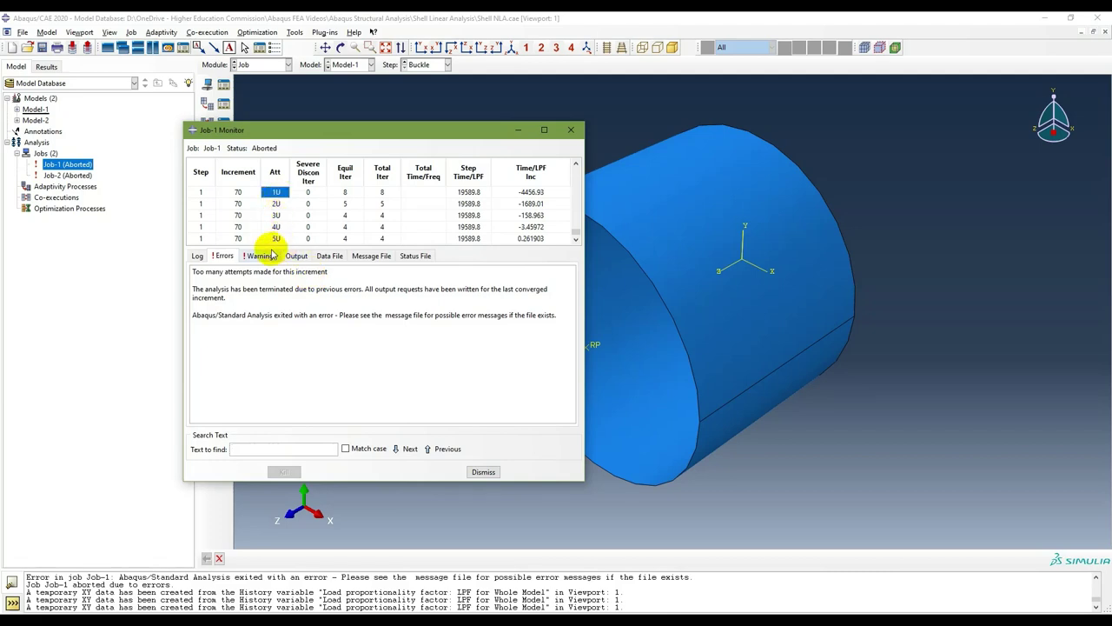
click(482, 472)
Step: Open the Job-2 monitor to review its errors and final increments
click(75, 177)
right_click(76, 177)
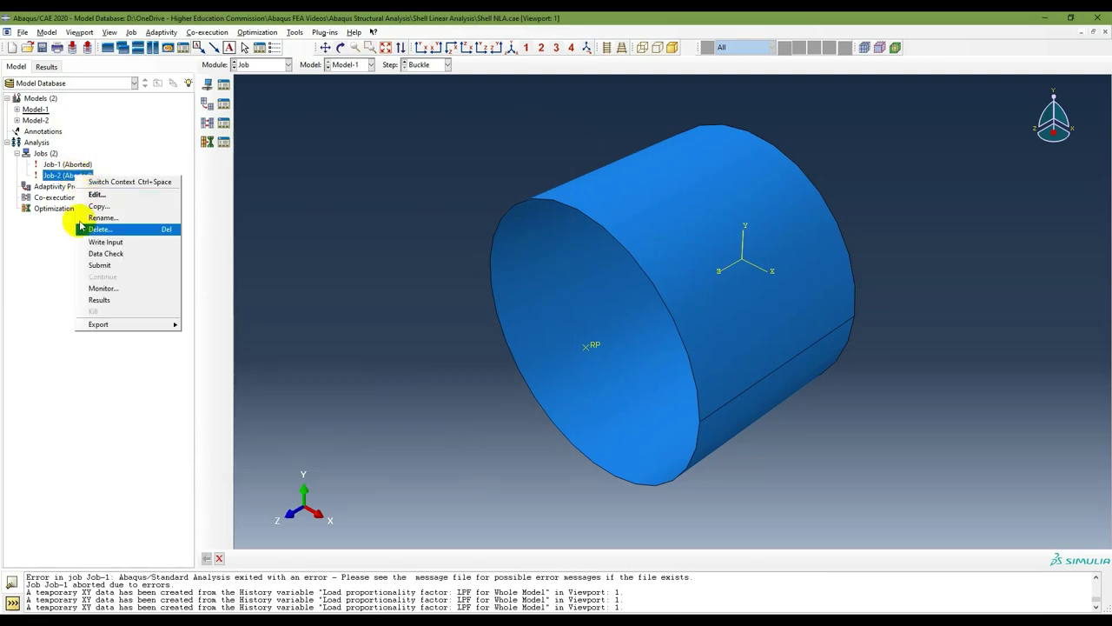
click(123, 290)
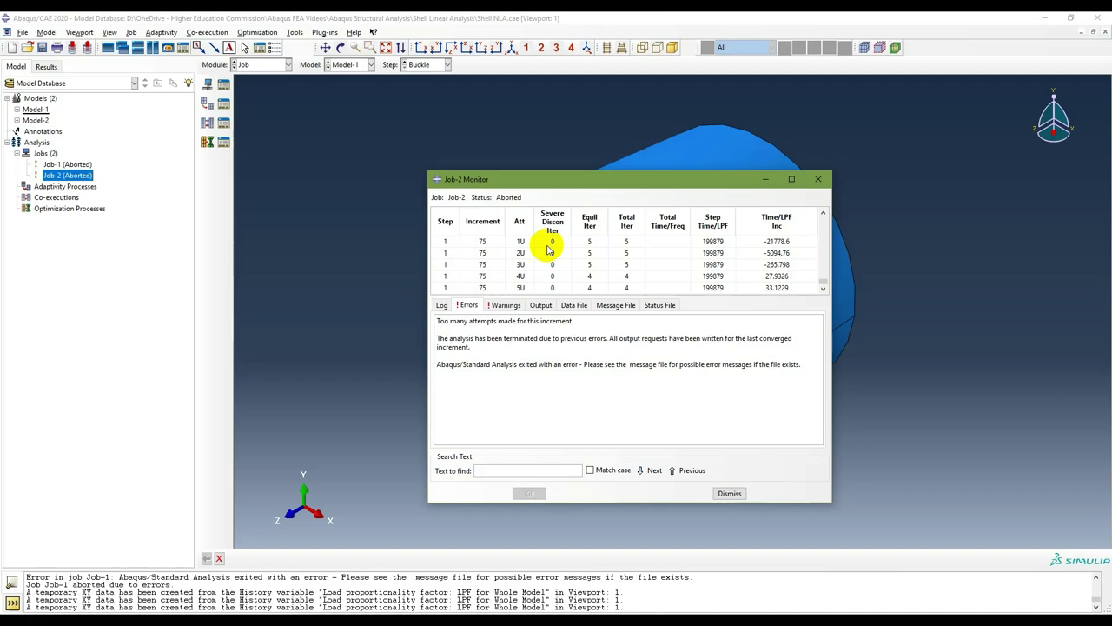
Step: Review the arc length incrementation settings of Model-1's Buckle step and close the step editor, accepting to save changes
click(17, 110)
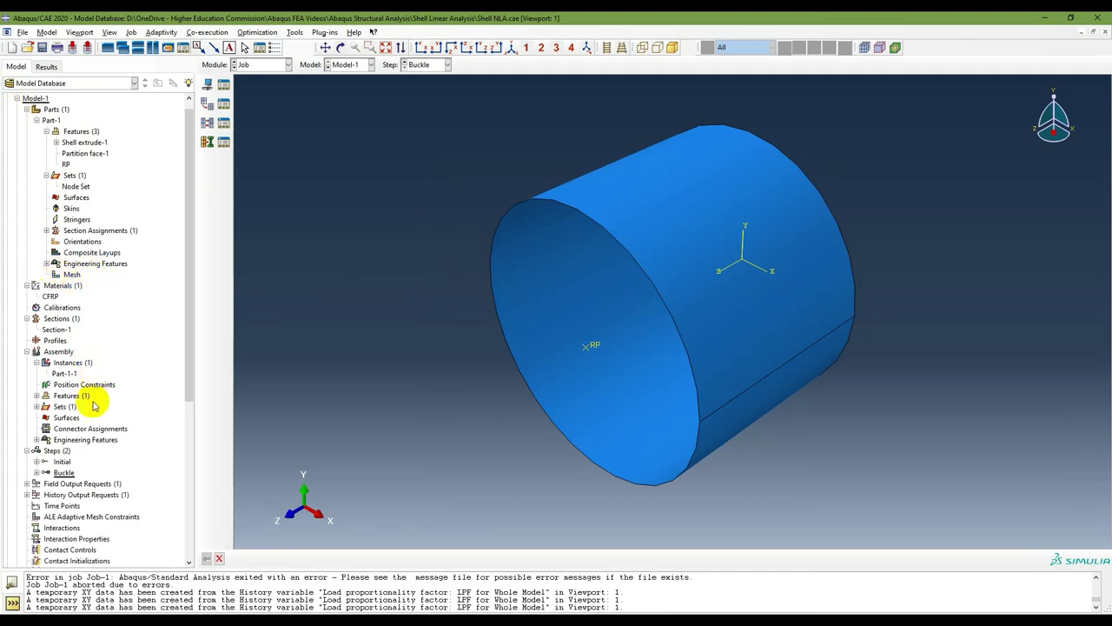
click(64, 473)
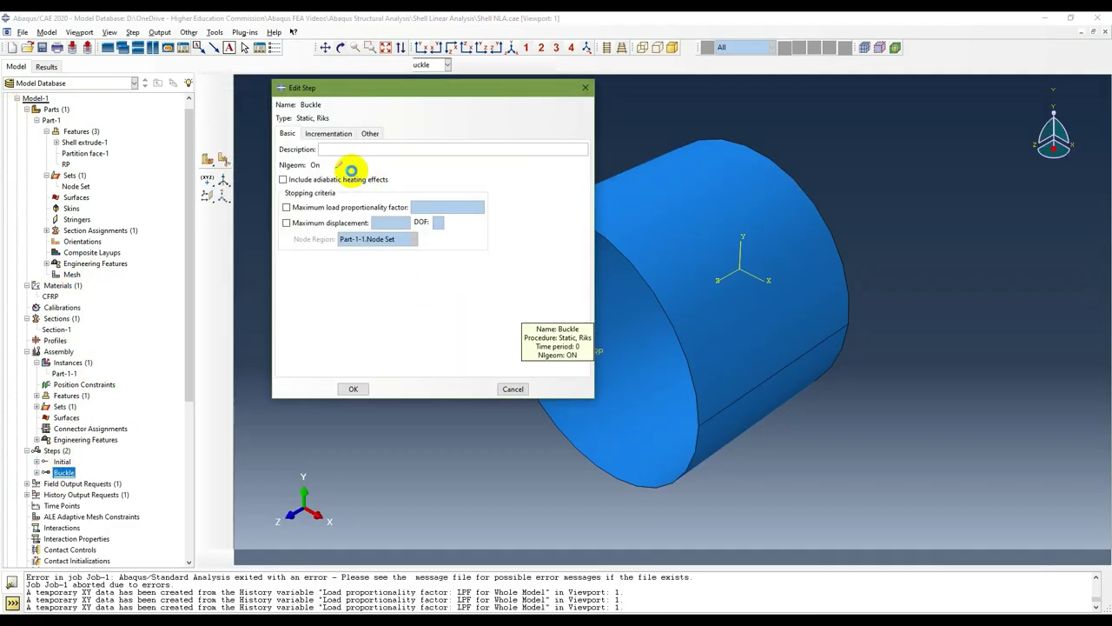
click(329, 137)
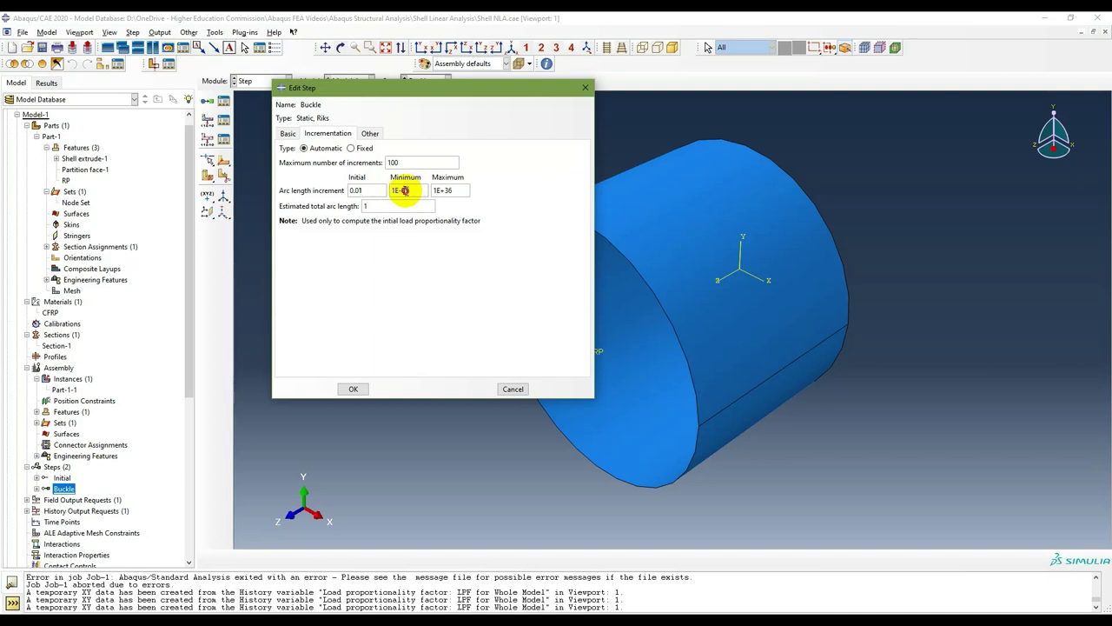
click(510, 390)
click(487, 258)
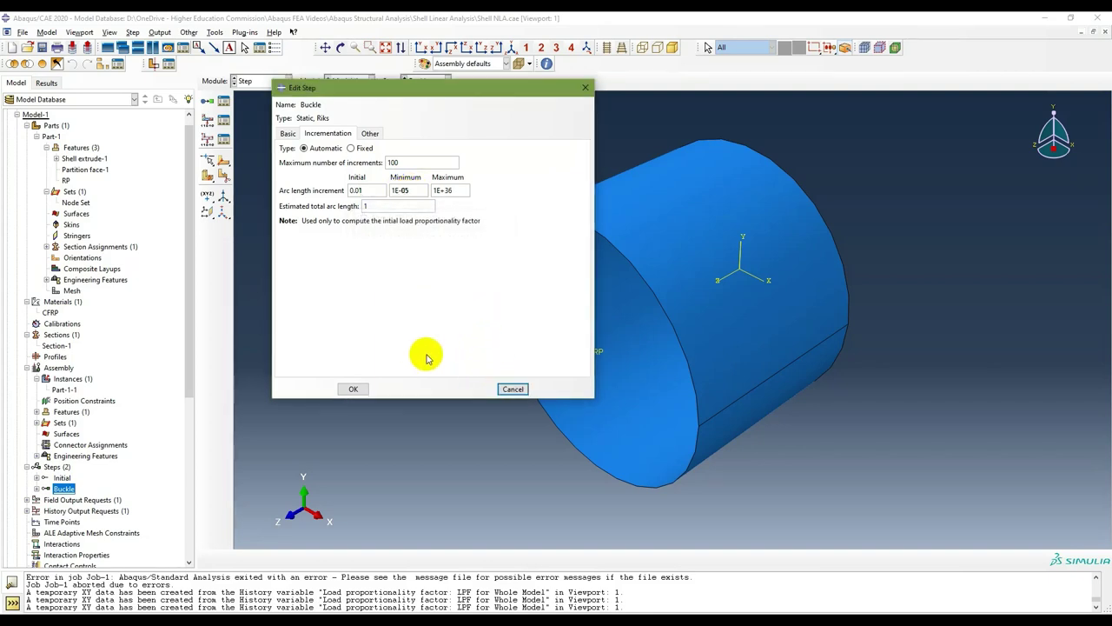
click(512, 388)
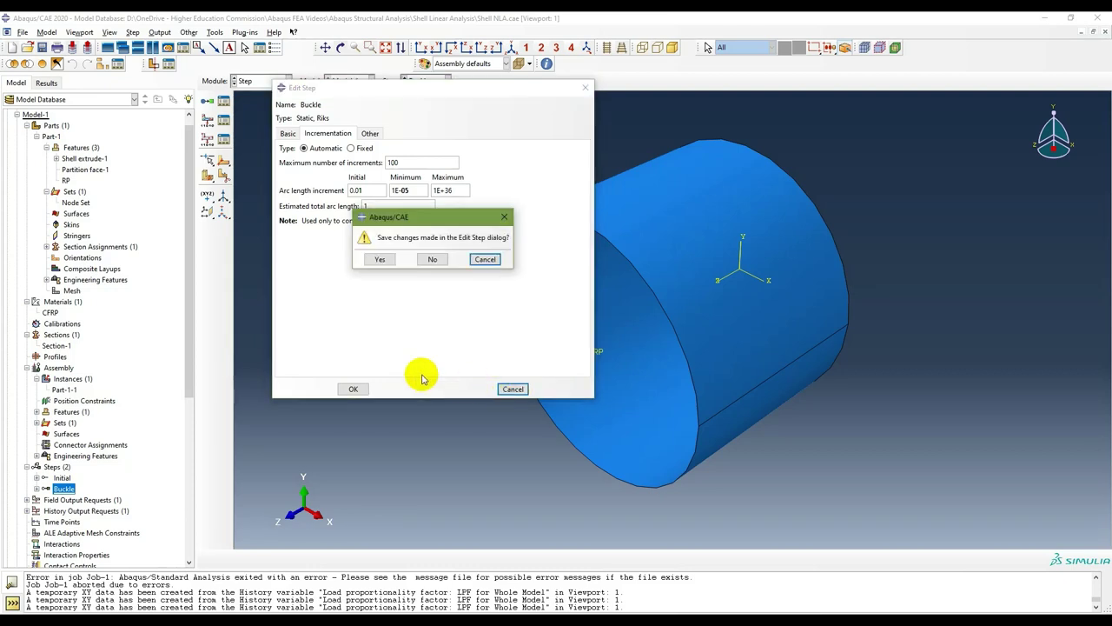
click(385, 261)
Step: Select Job-1 in the model tree, dismiss the open Job-2 monitor and return to the main Abaqus/CAE window
scroll(136, 513, down, 8)
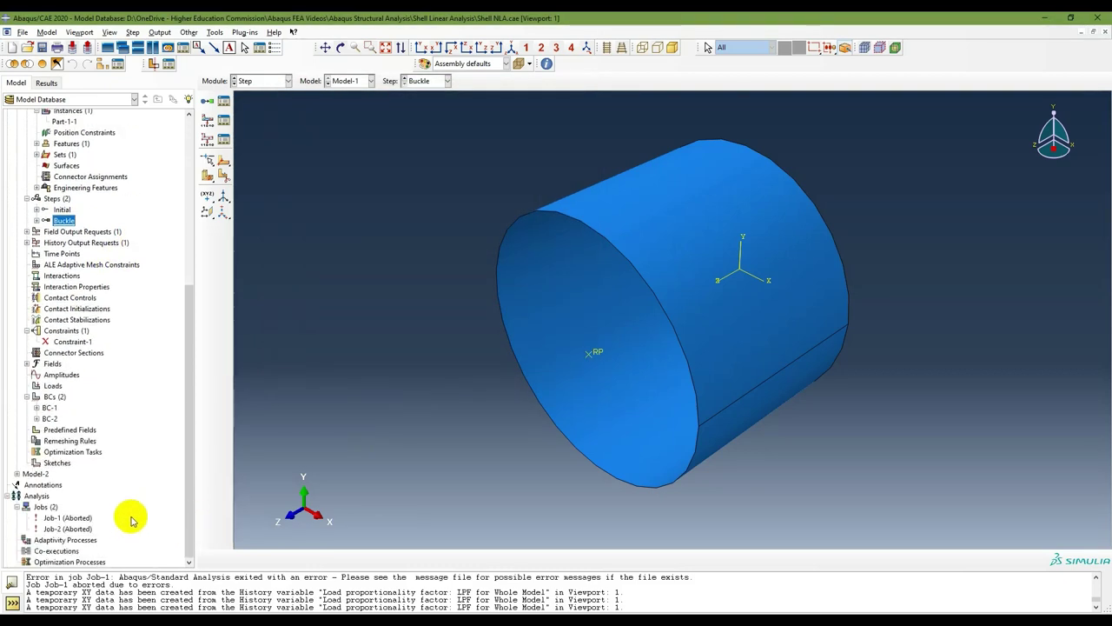
click(78, 518)
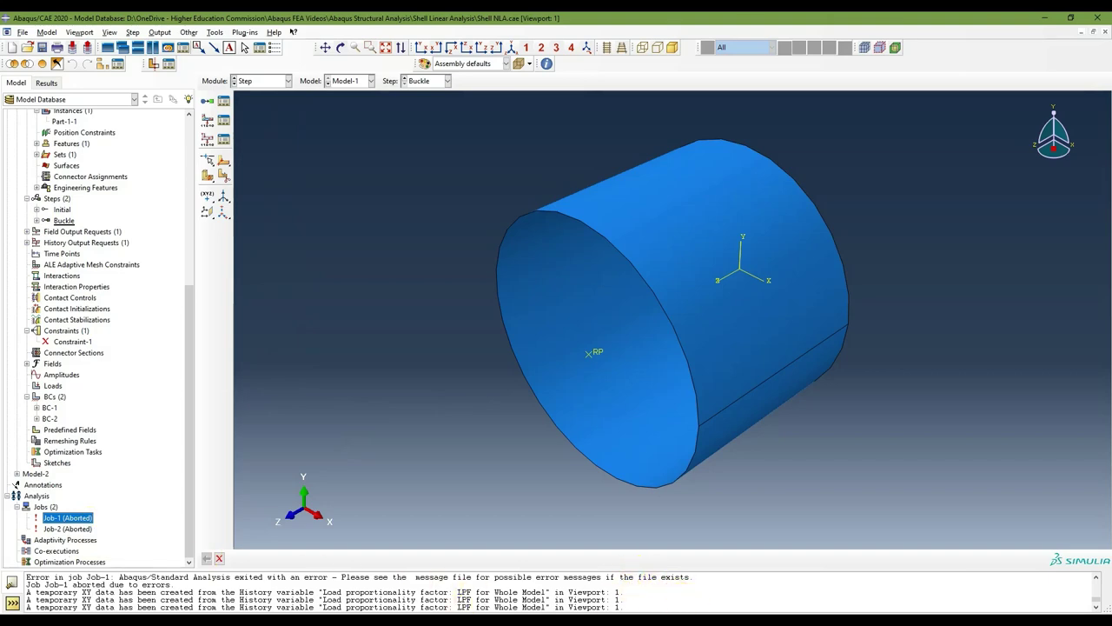
key(alt+Tab)
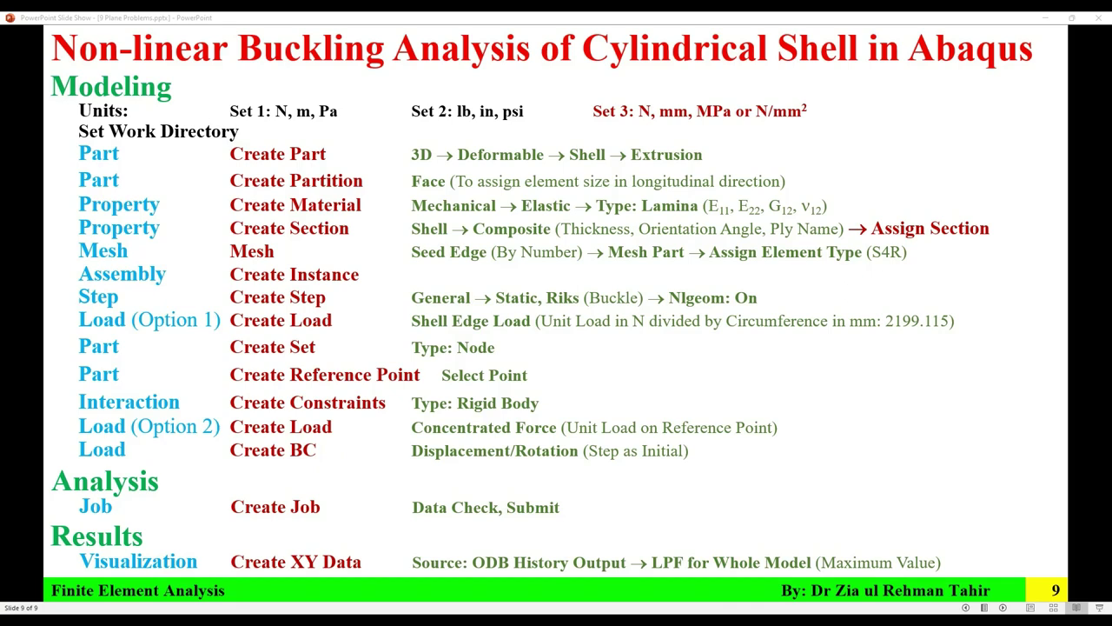
mouse_move(810, 619)
click(861, 575)
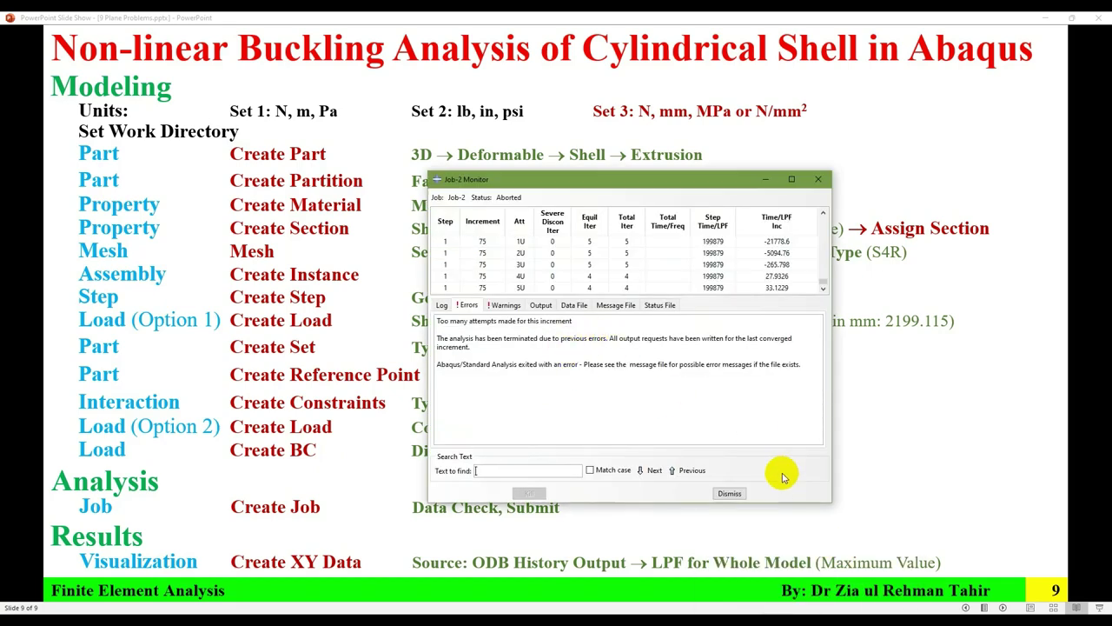
click(734, 492)
mouse_move(809, 613)
click(817, 575)
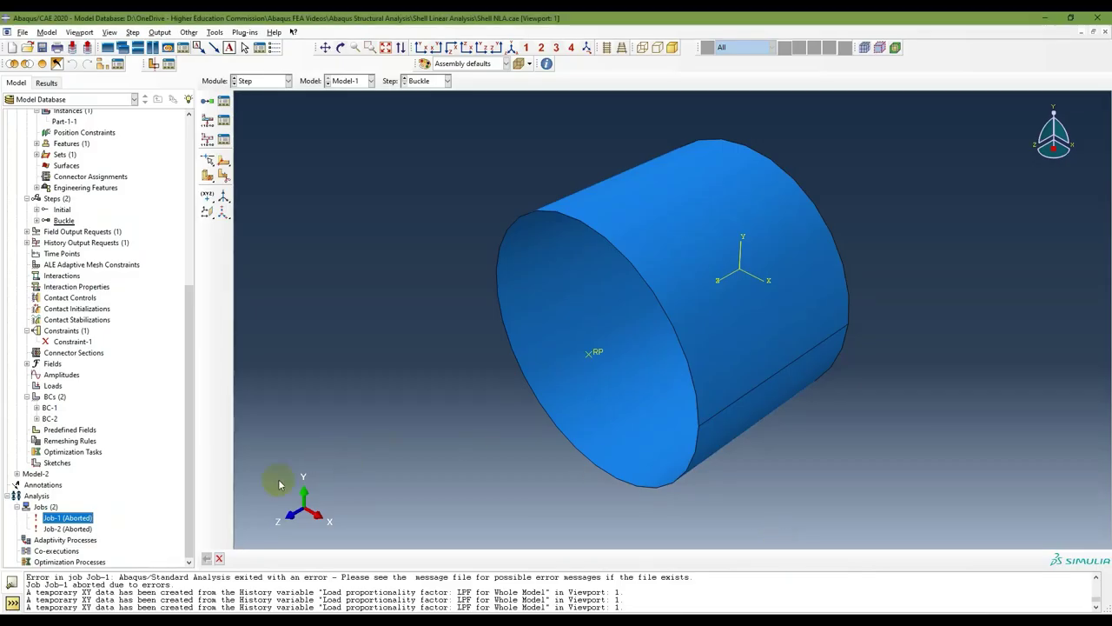
Step: Open the results of Job-1 for visualization
click(68, 518)
right_click(77, 522)
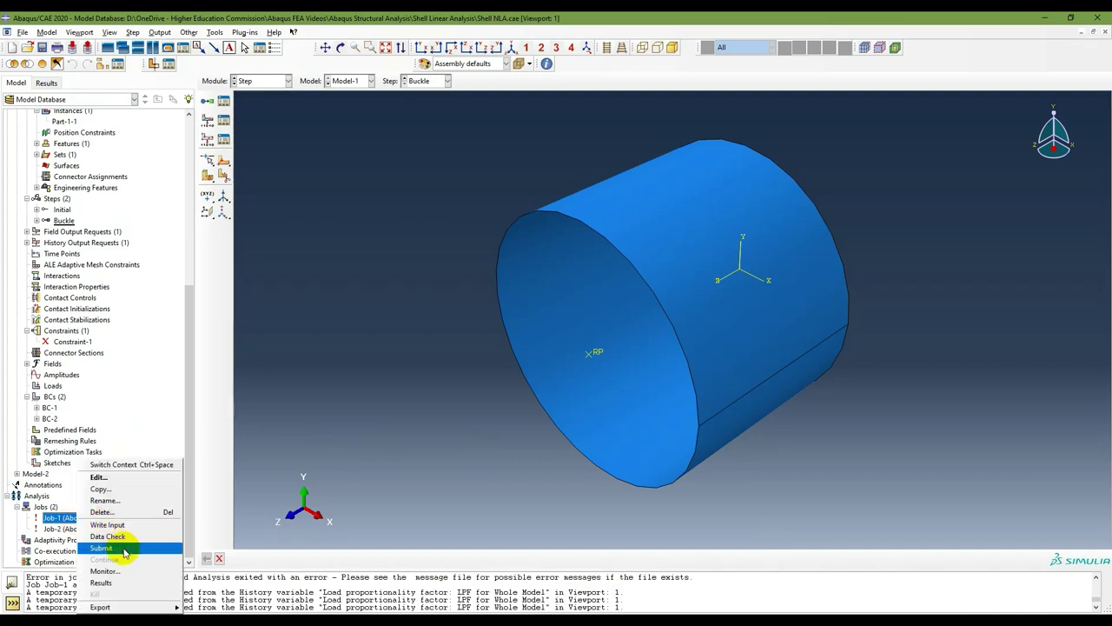
click(119, 583)
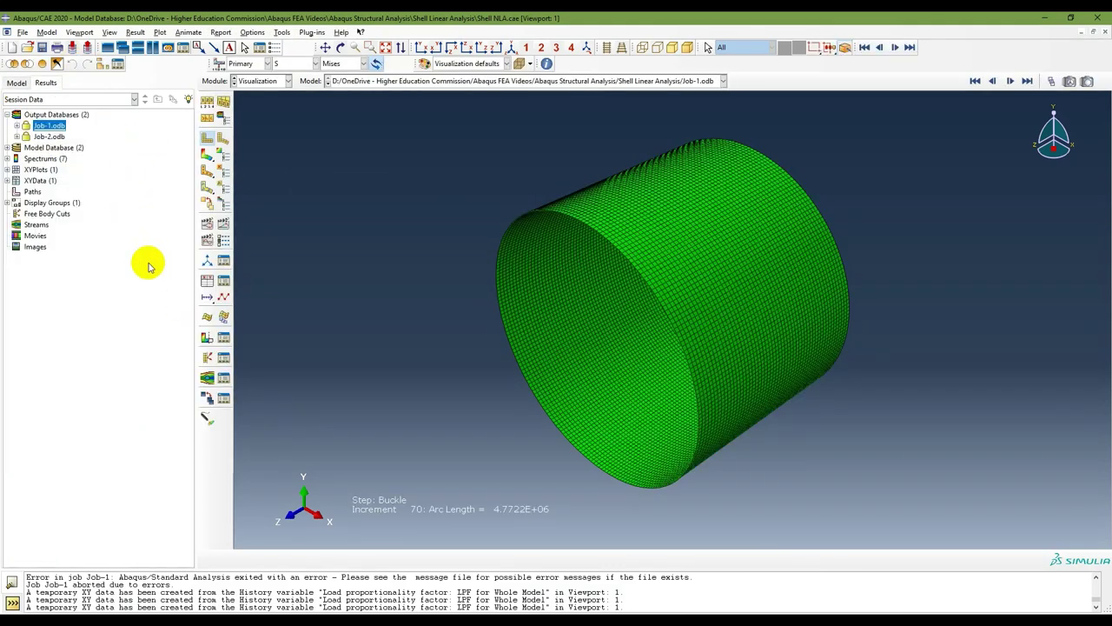
Step: Open the output database Job-2.odb from the Shell Linear Analysis folder as read-only
click(22, 32)
click(37, 56)
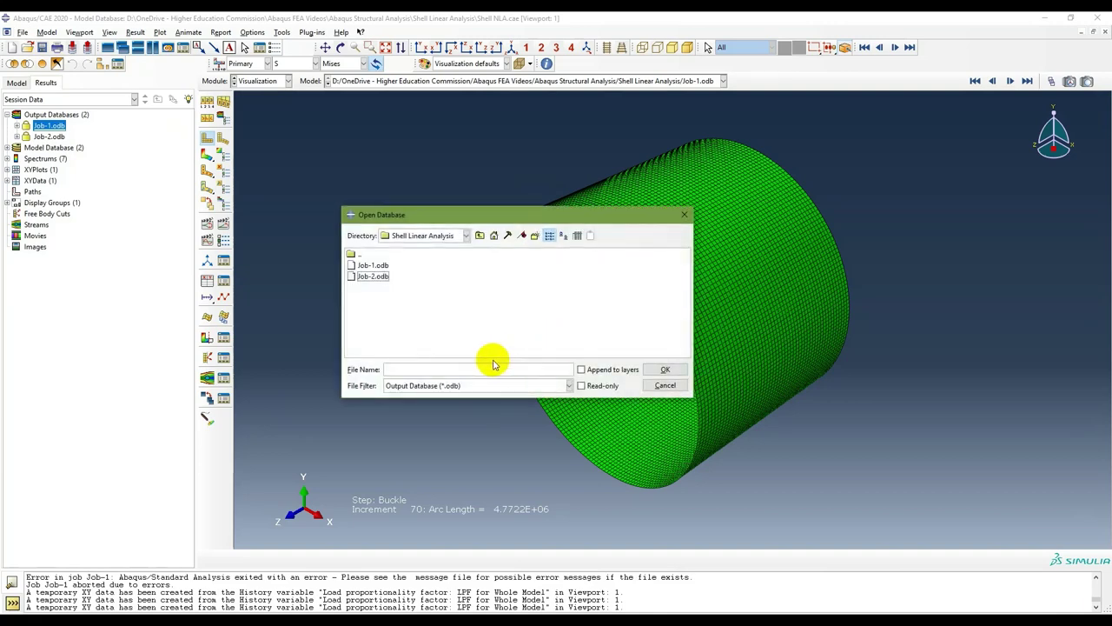
click(373, 276)
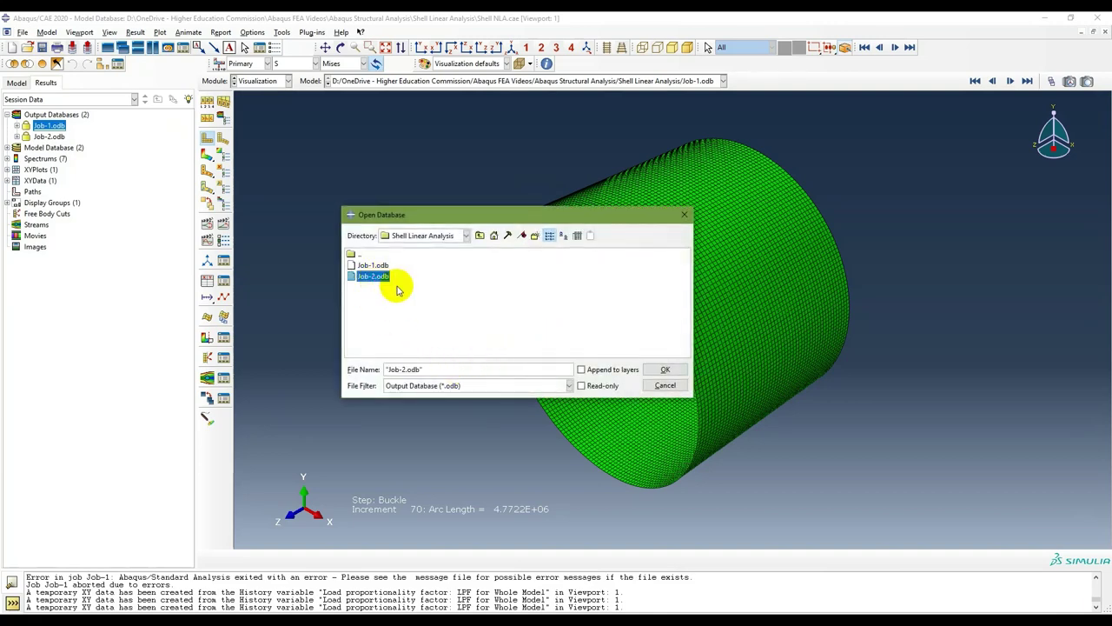
click(581, 387)
click(666, 371)
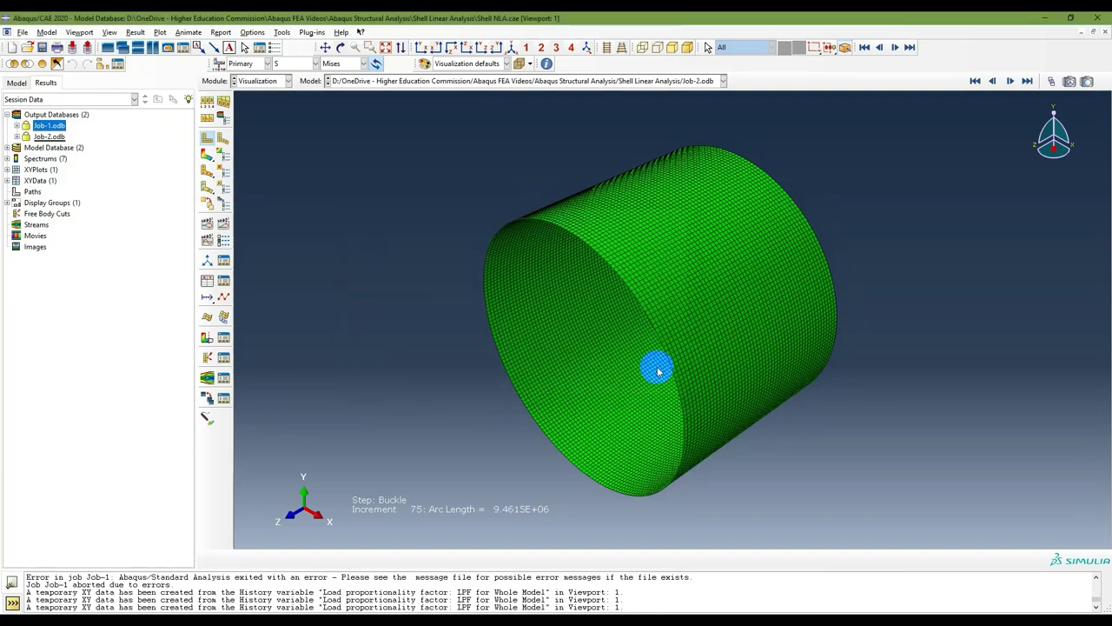
Step: Alternate the displayed results between Job-1.odb and Job-2.odb, and open the results of Job-2 from its job entry
double_click(50, 126)
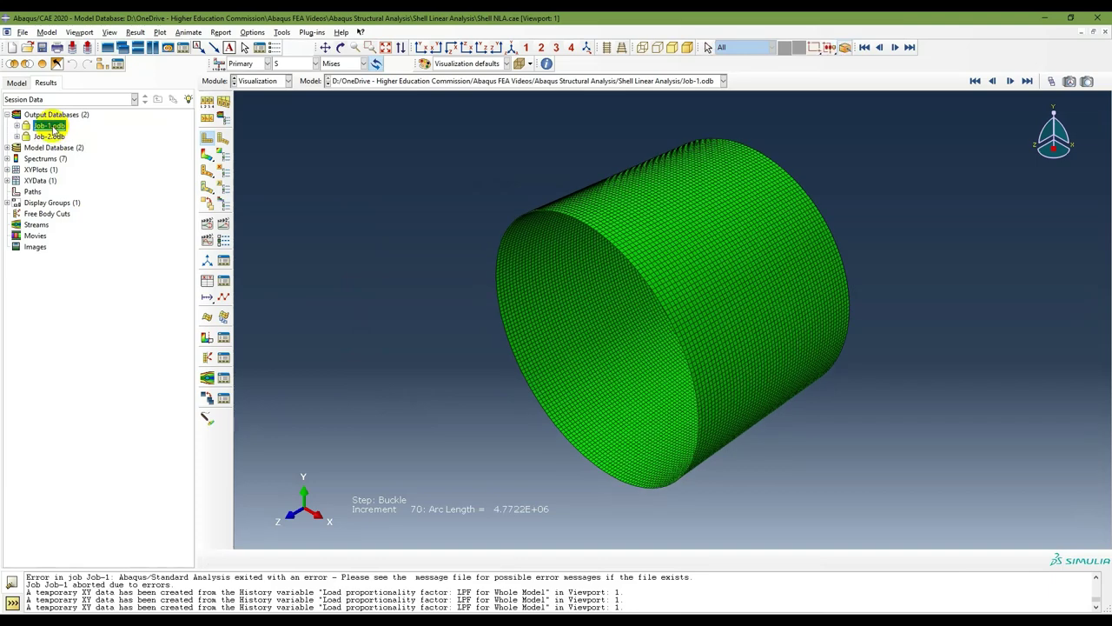
double_click(52, 137)
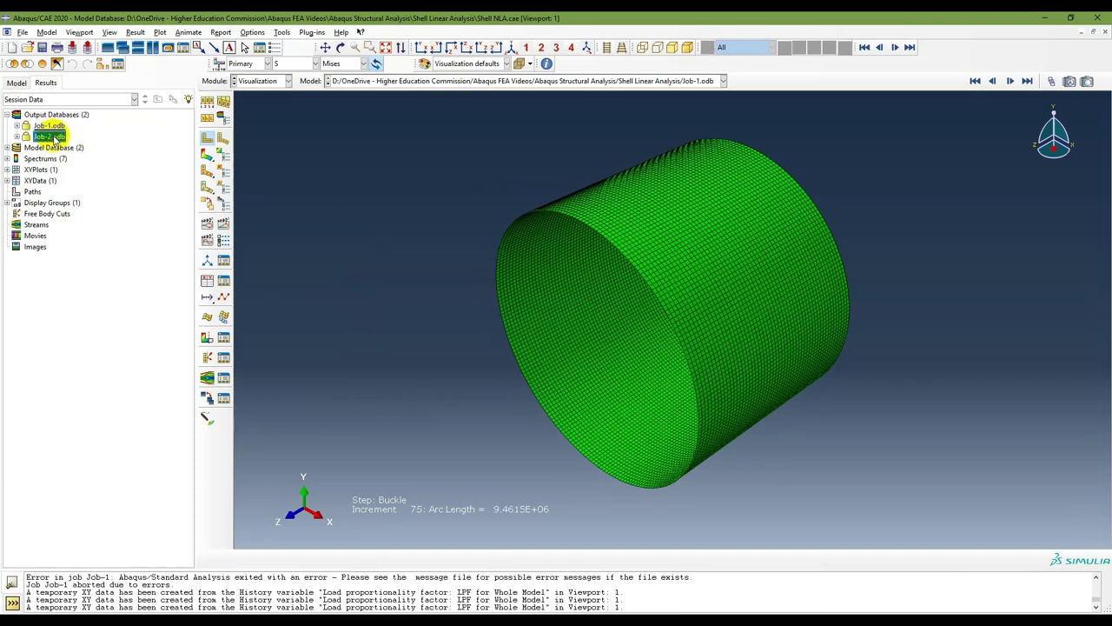
click(18, 83)
click(68, 529)
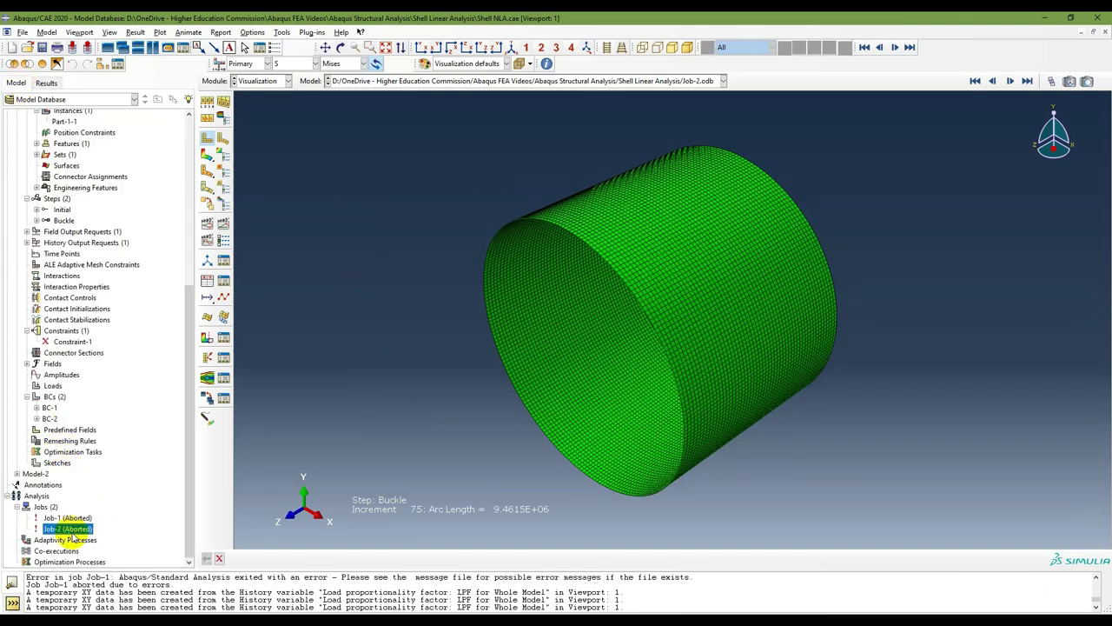
right_click(74, 537)
click(111, 577)
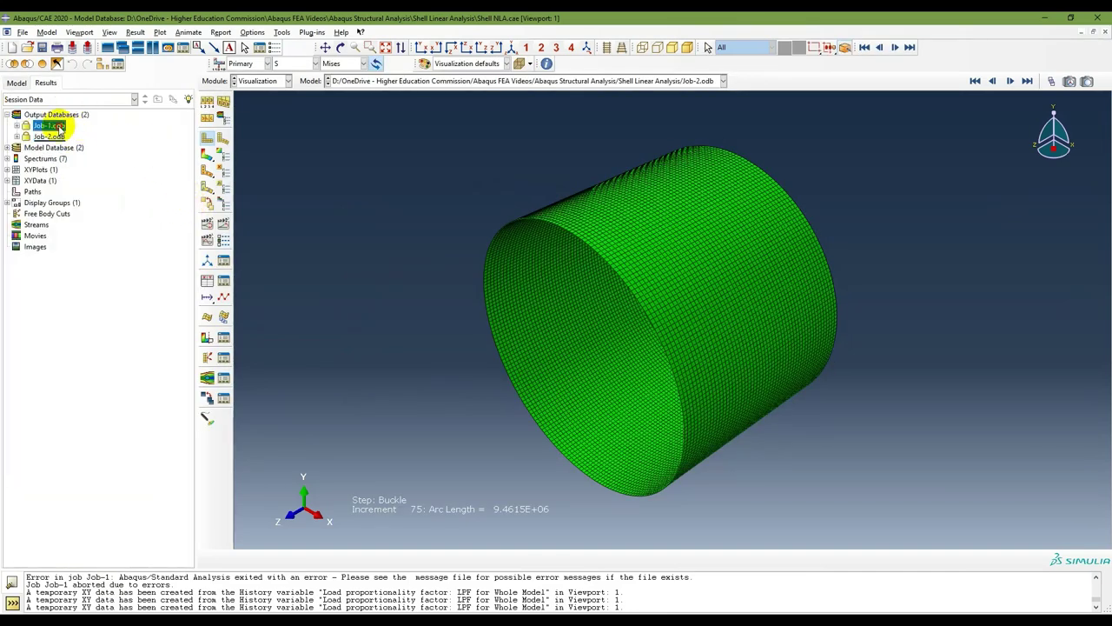
Step: Plot stress contours on the deformed shape of Job-2 and set the displayed Buckle frame to 71
click(208, 157)
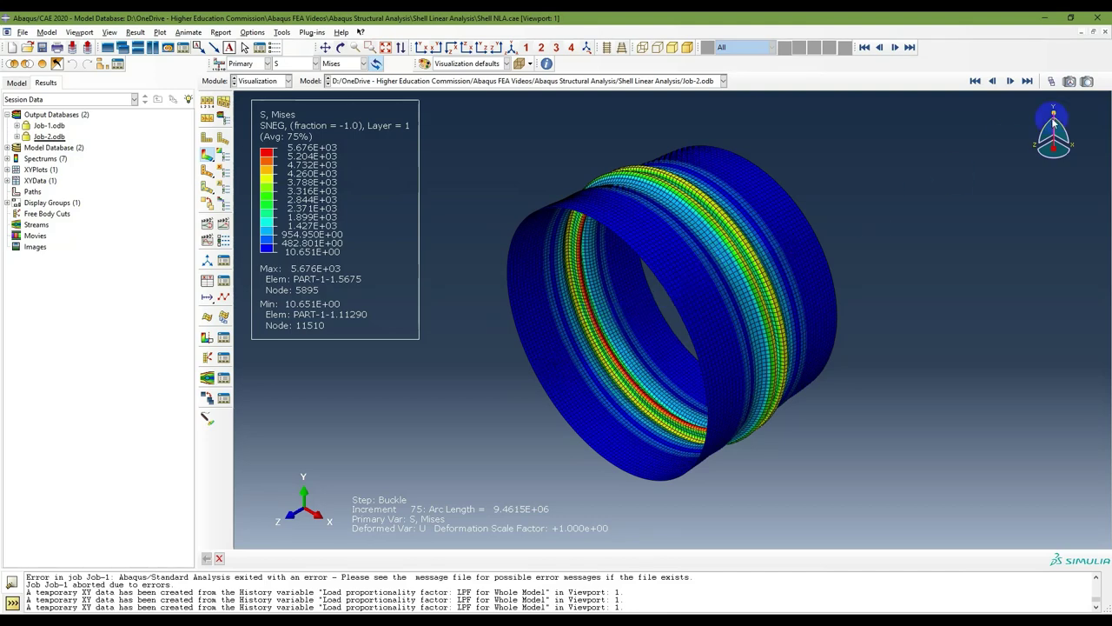
click(1029, 85)
click(1051, 81)
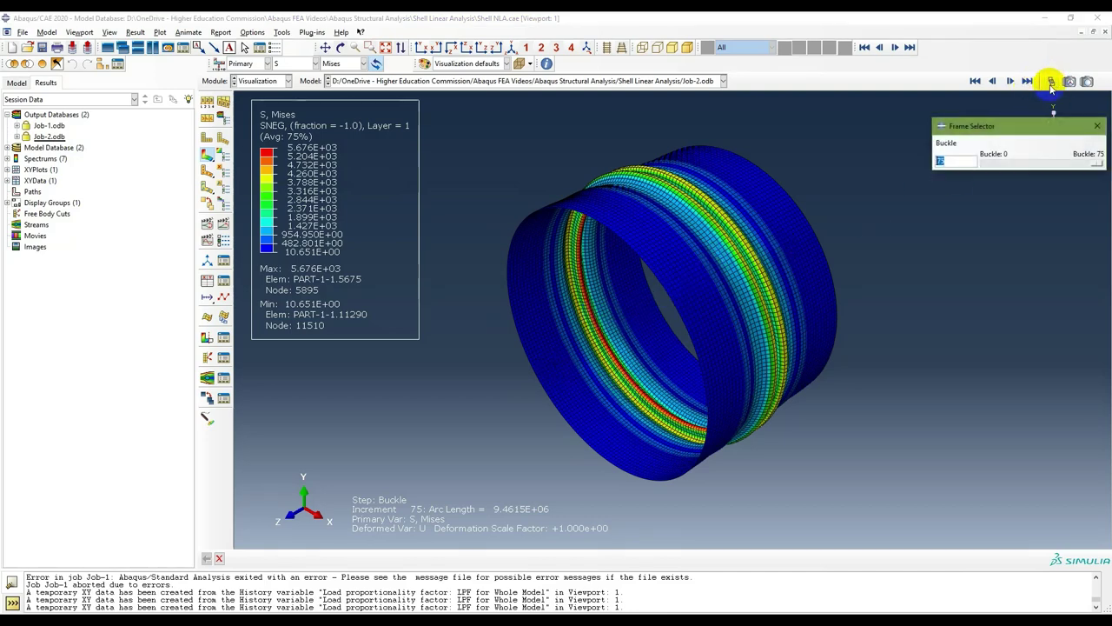
mouse_move(1098, 164)
mouse_down()
mouse_move(1049, 166)
mouse_move(1092, 168)
mouse_up()
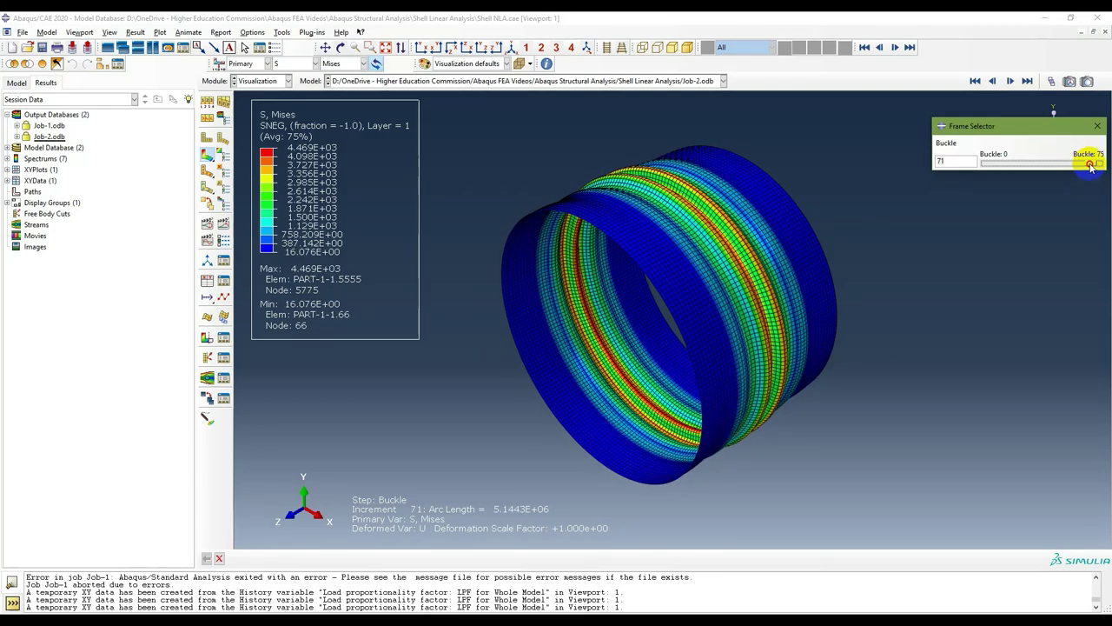
Step: Set the contoured field output variable of Job-2 to displacement U, Magnitude
click(299, 63)
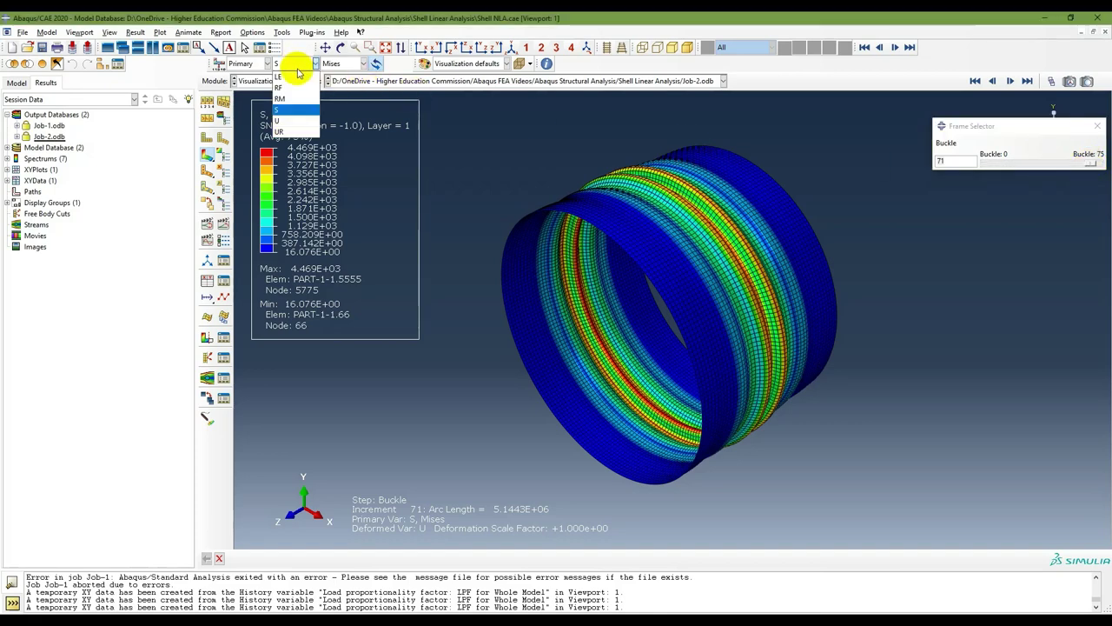
click(290, 121)
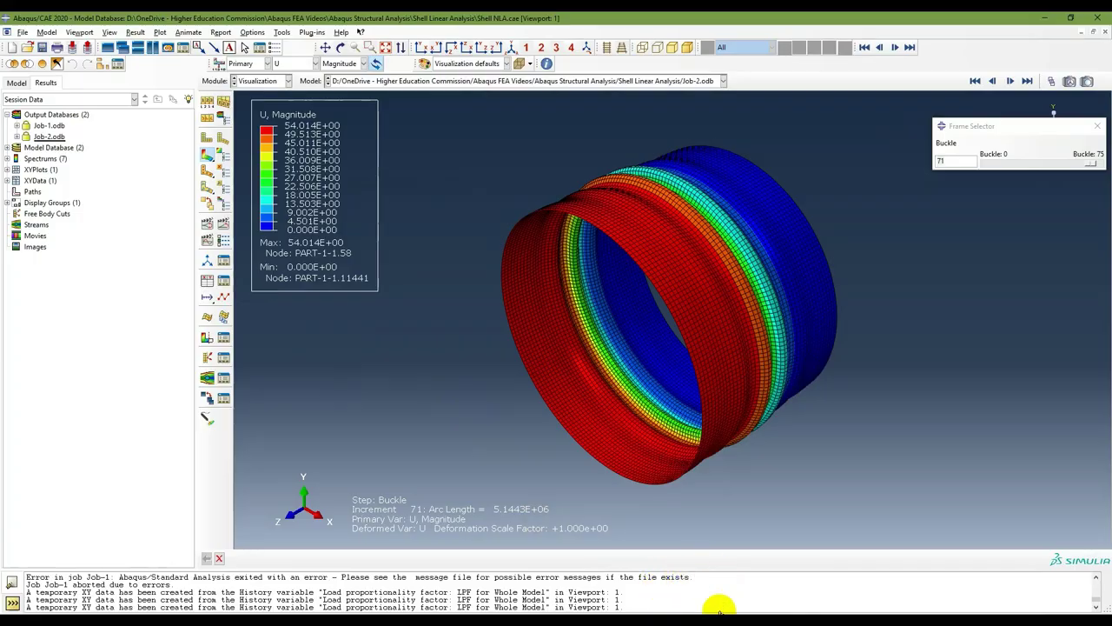
click(722, 573)
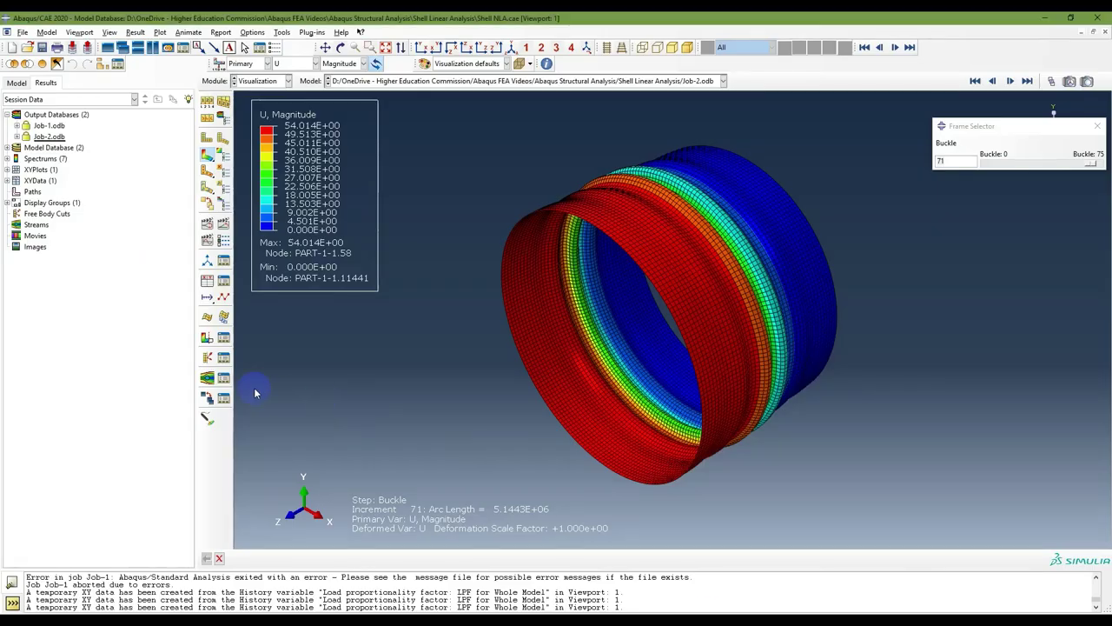
Step: Plot the load proportionality factor LPF against arc length from Job-2's ODB history output, and dismiss the history output dialog
click(207, 282)
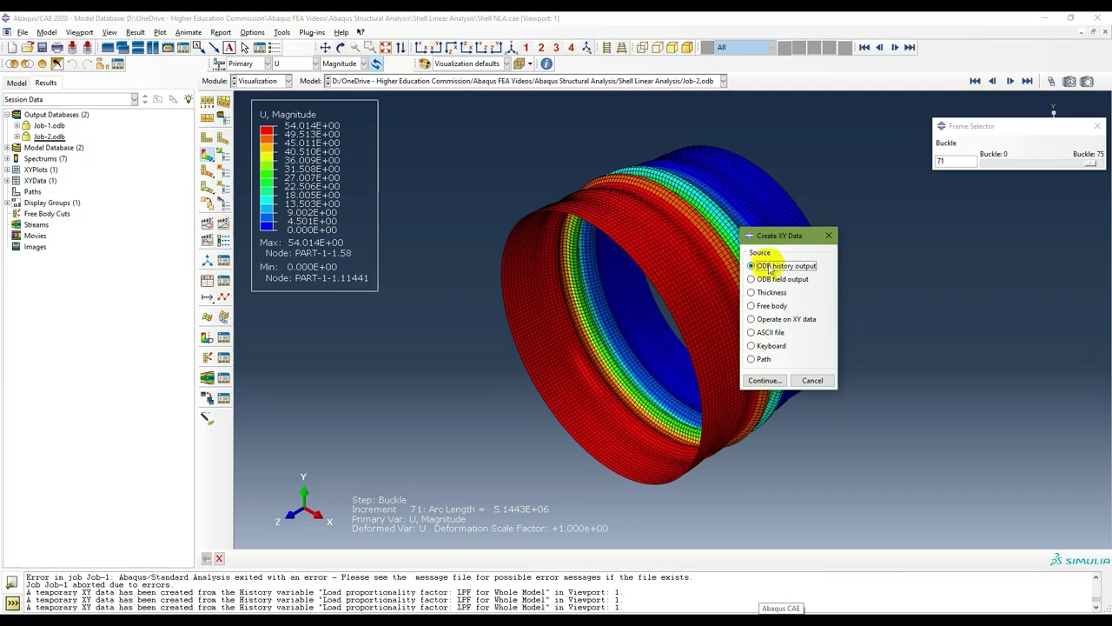
click(765, 380)
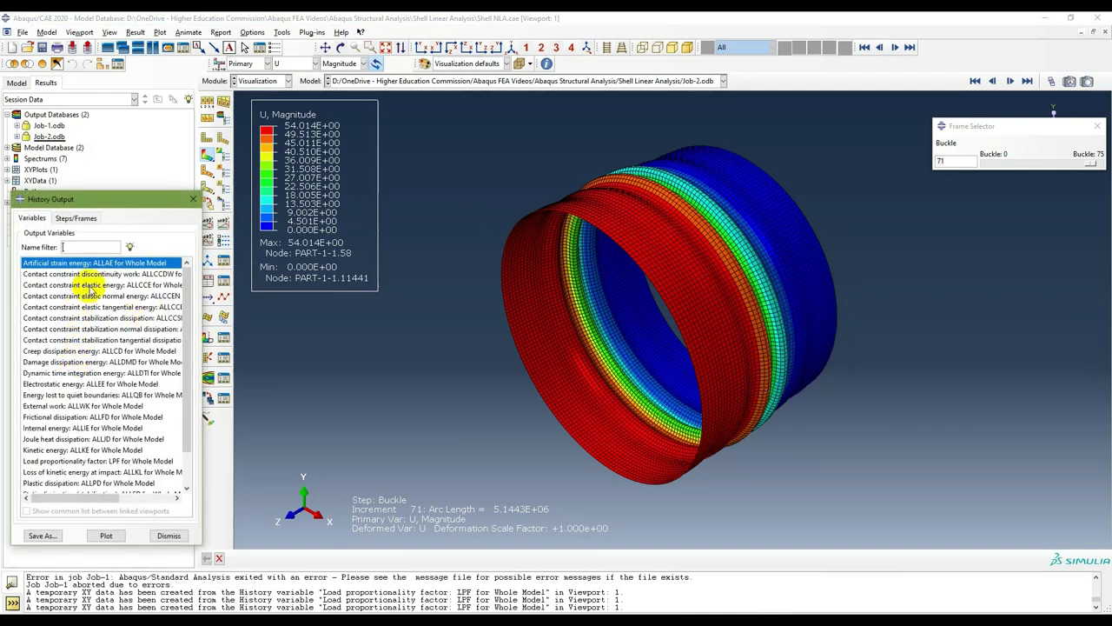
click(73, 462)
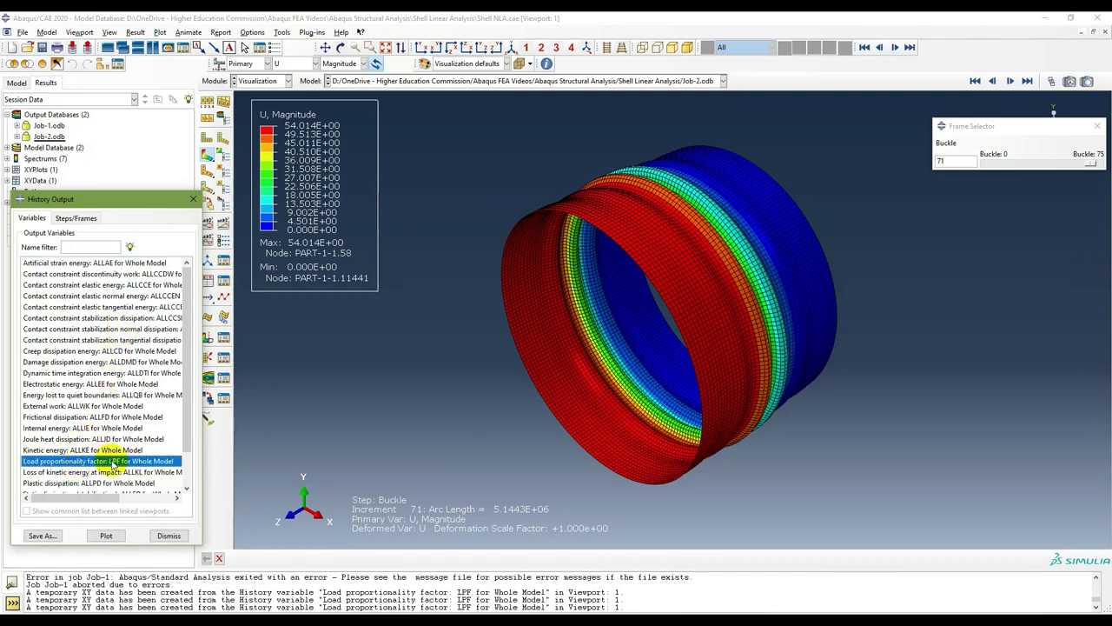
click(106, 536)
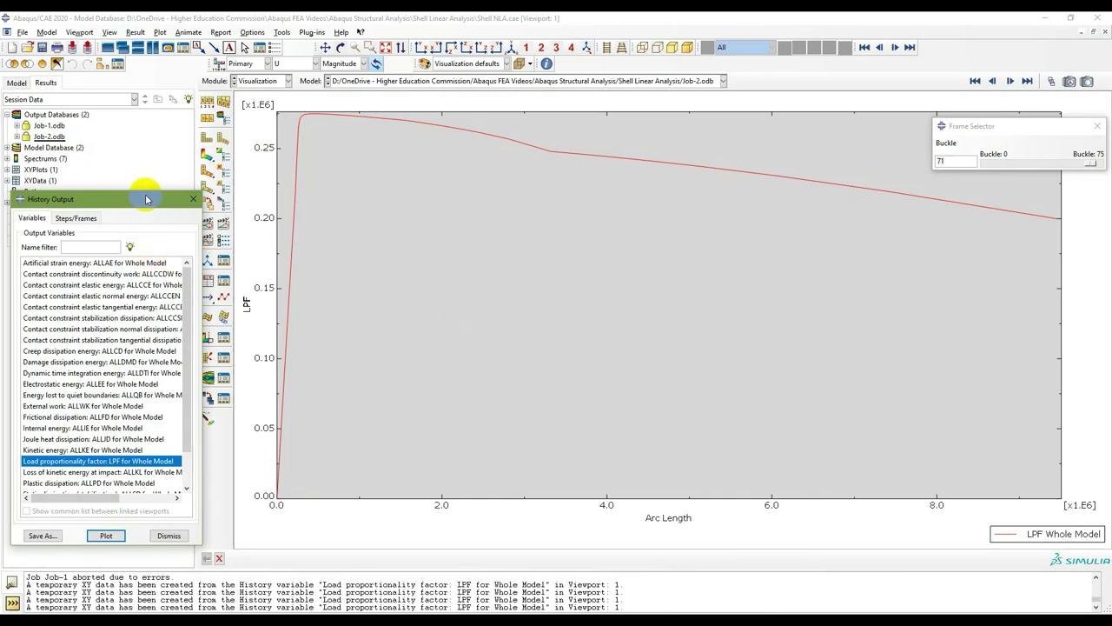
drag(143, 202, 694, 182)
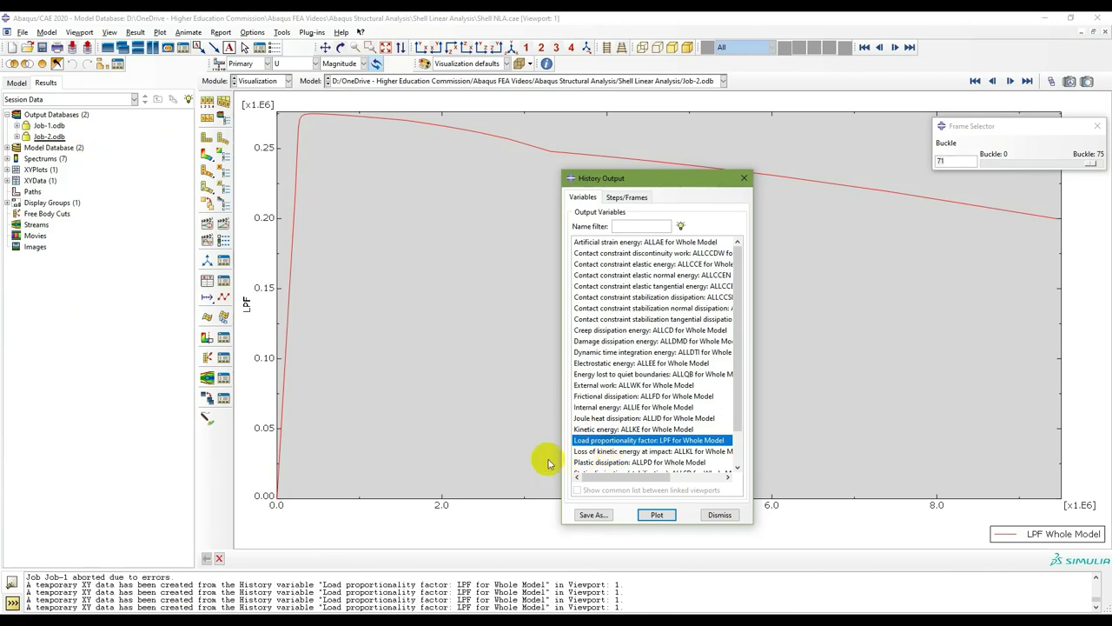
click(717, 515)
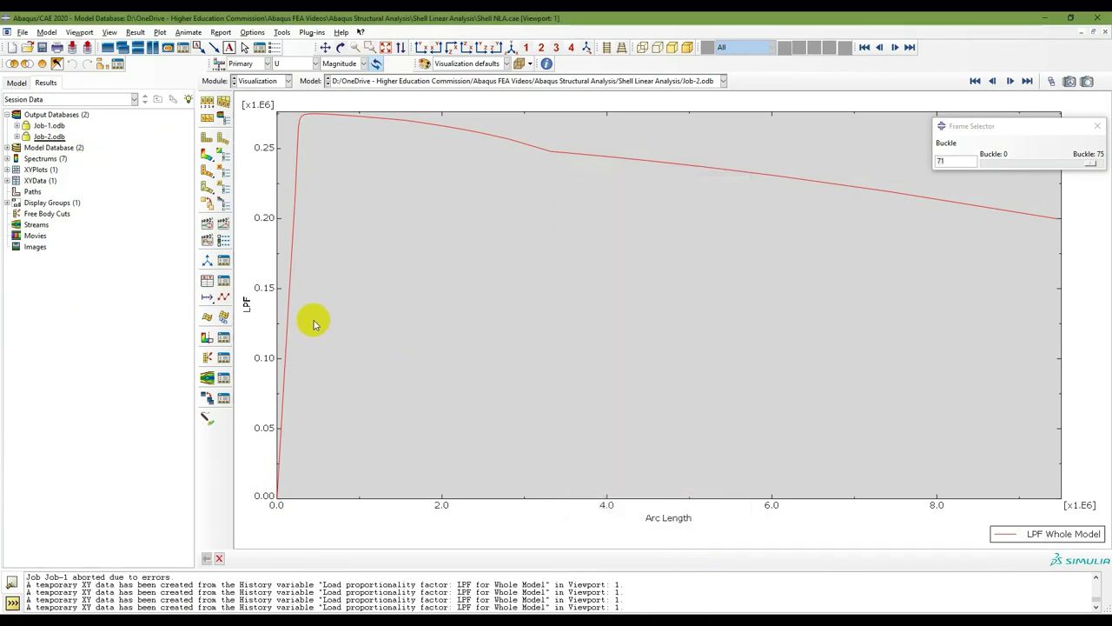
Step: Review the scale options of the LPF plot's Y axis and dismiss the axis options
click(264, 291)
double_click(264, 291)
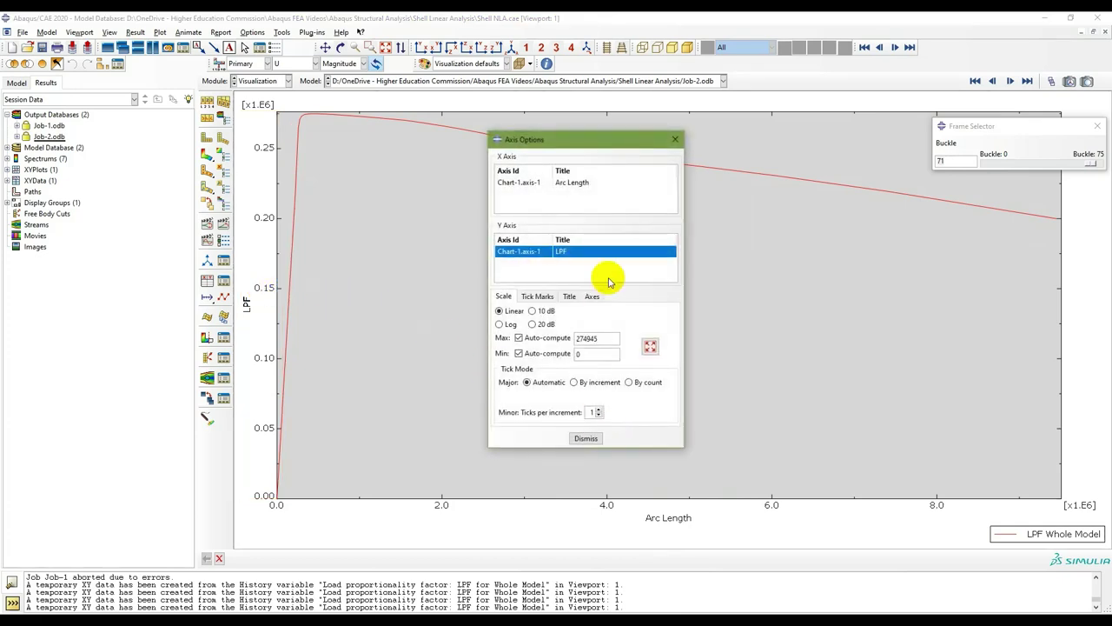
click(585, 439)
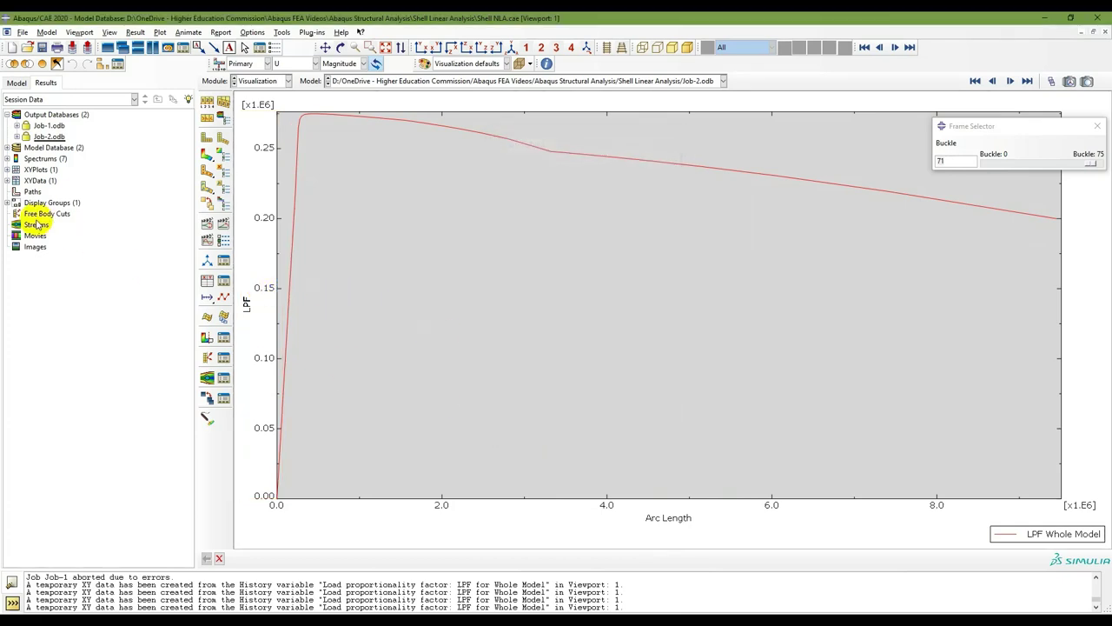
Step: Save Job-2's load proportionality factor history as the XY data "LPF Whole Model-2" and expand the XYData list
click(208, 283)
click(762, 378)
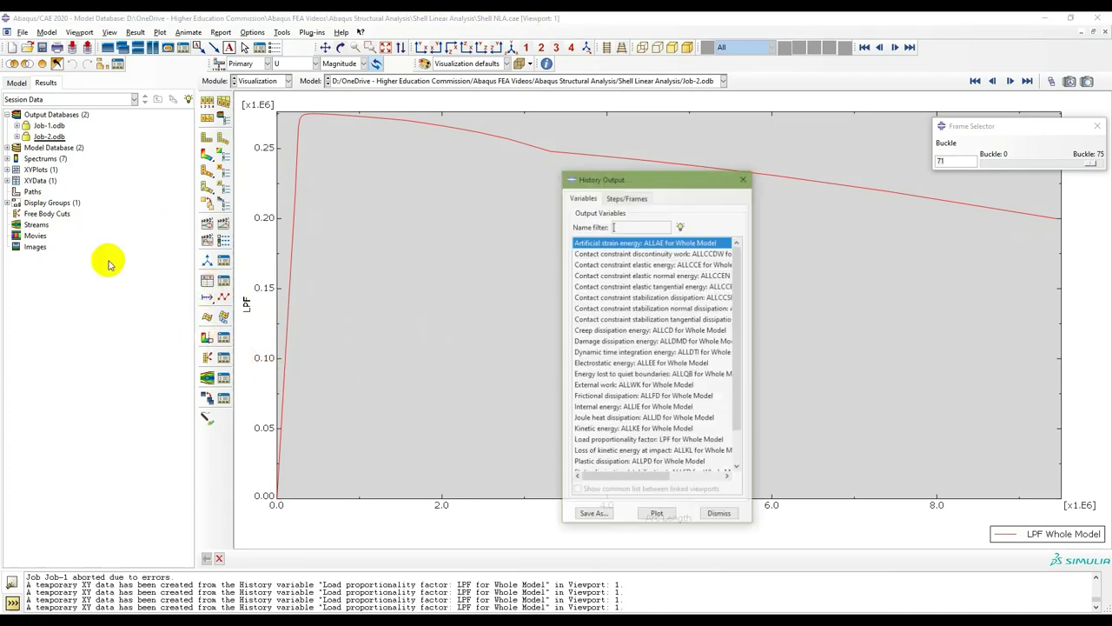
click(619, 441)
click(656, 515)
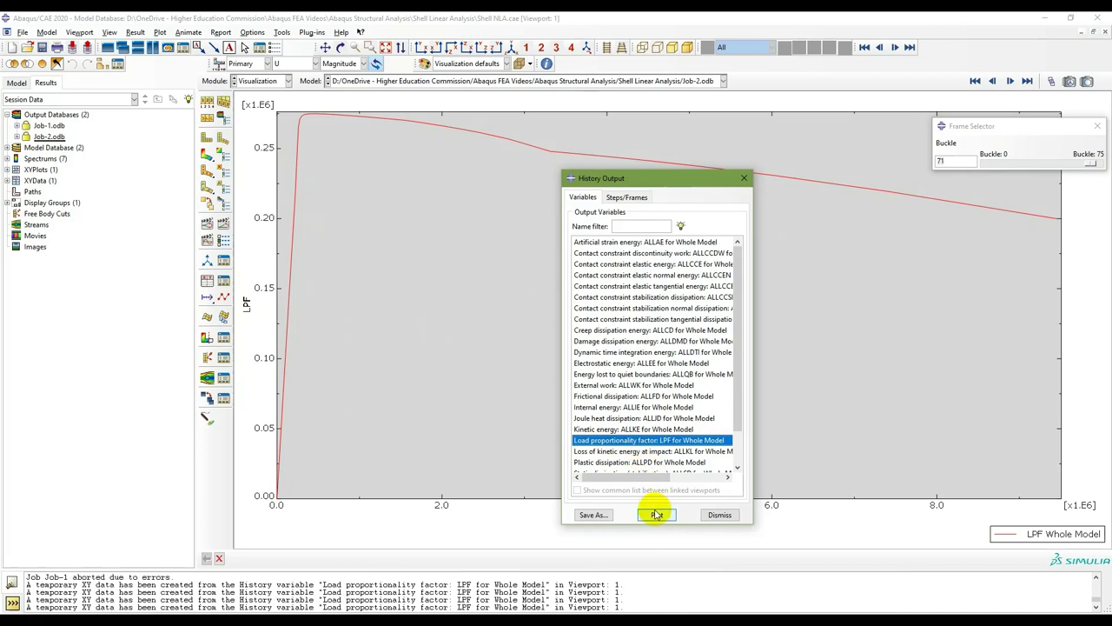
click(593, 514)
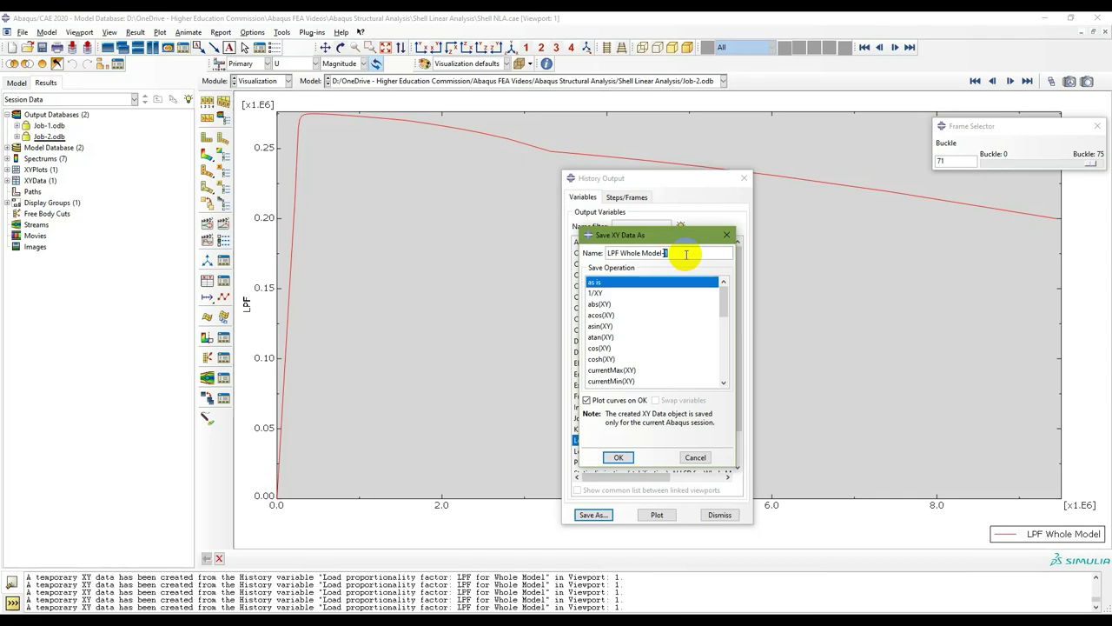
click(621, 457)
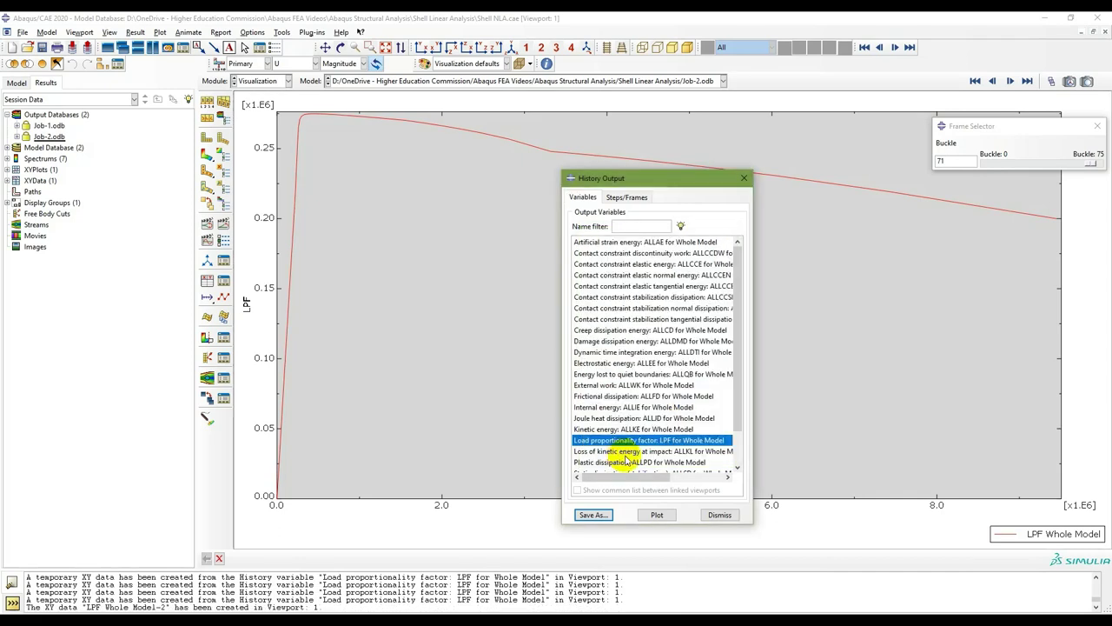
click(6, 180)
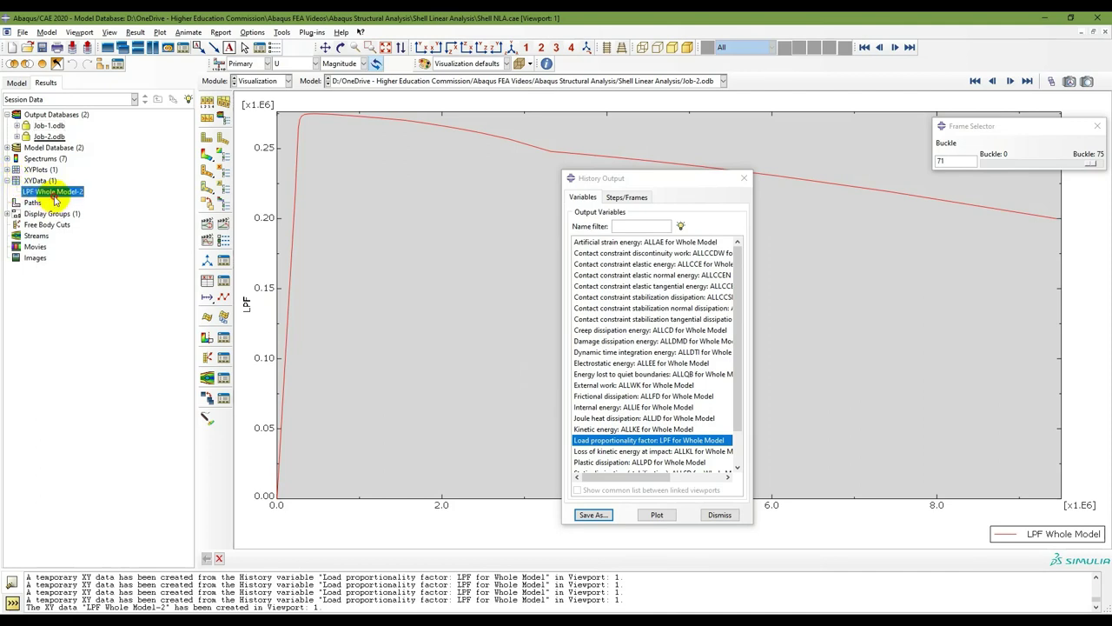
Step: Display Job-1.odb and contour its displacement U, Magnitude on the deformed shape, moving the history output dialog clear of the model
double_click(50, 126)
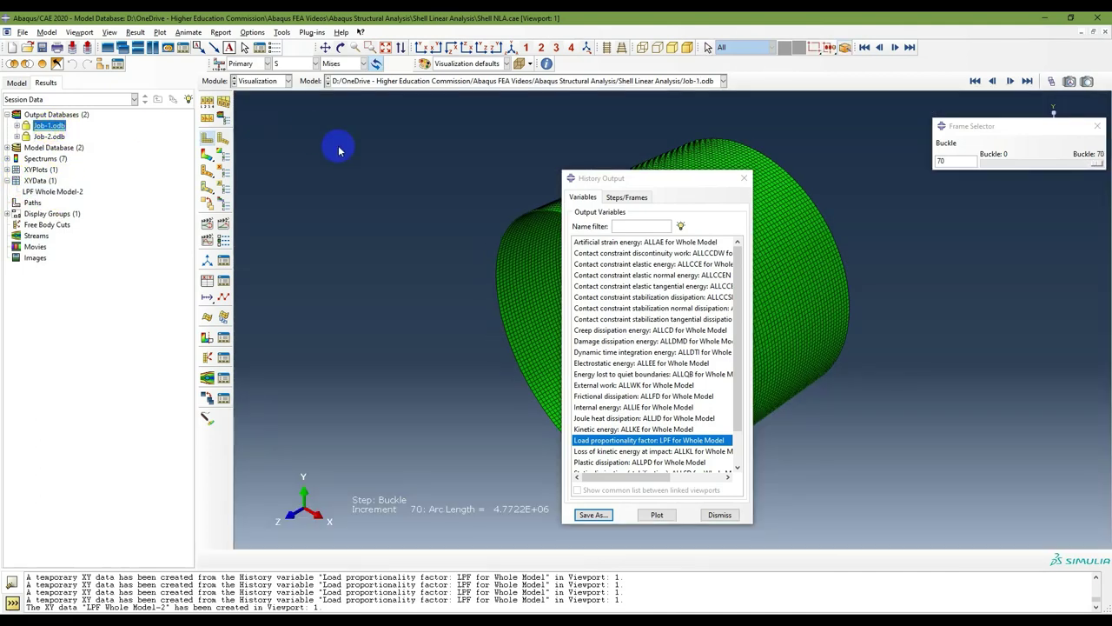
click(212, 157)
click(670, 178)
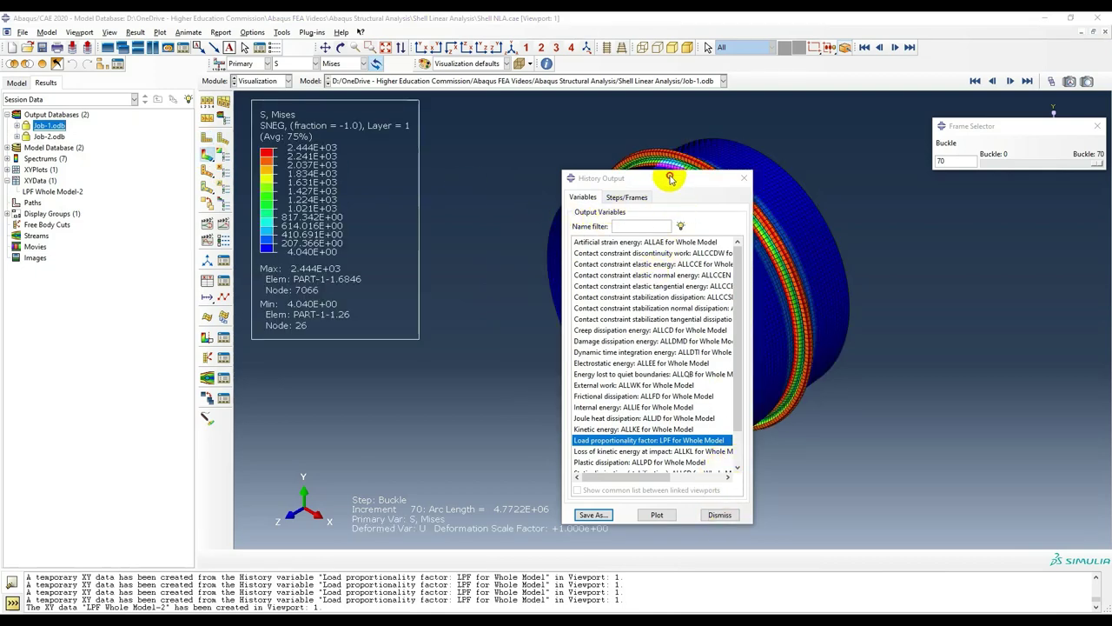
drag(670, 178, 112, 249)
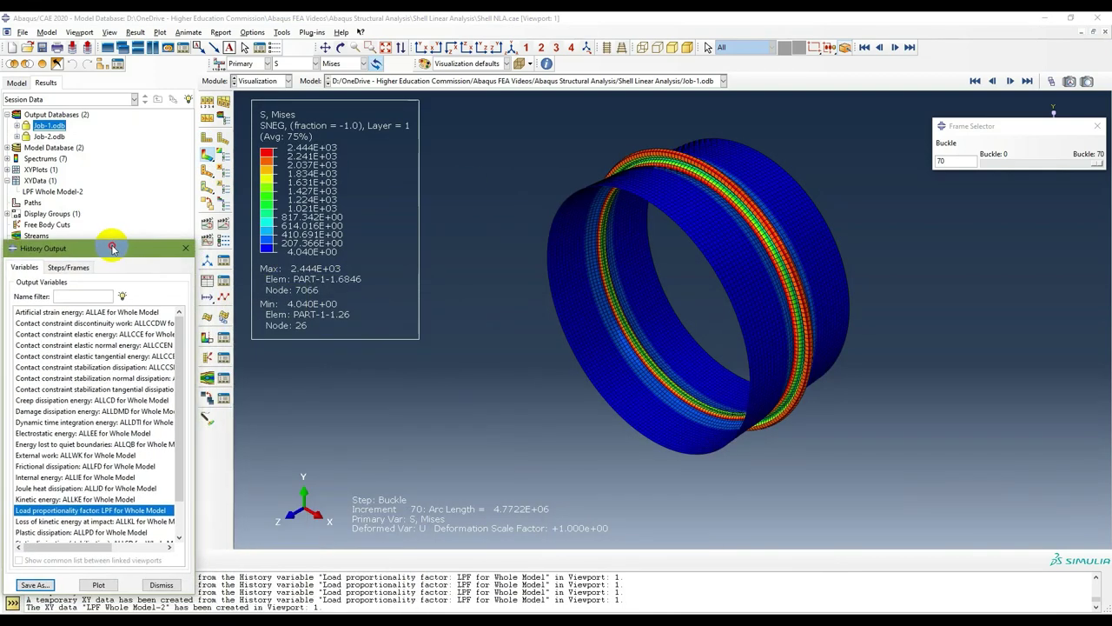
click(314, 66)
click(295, 129)
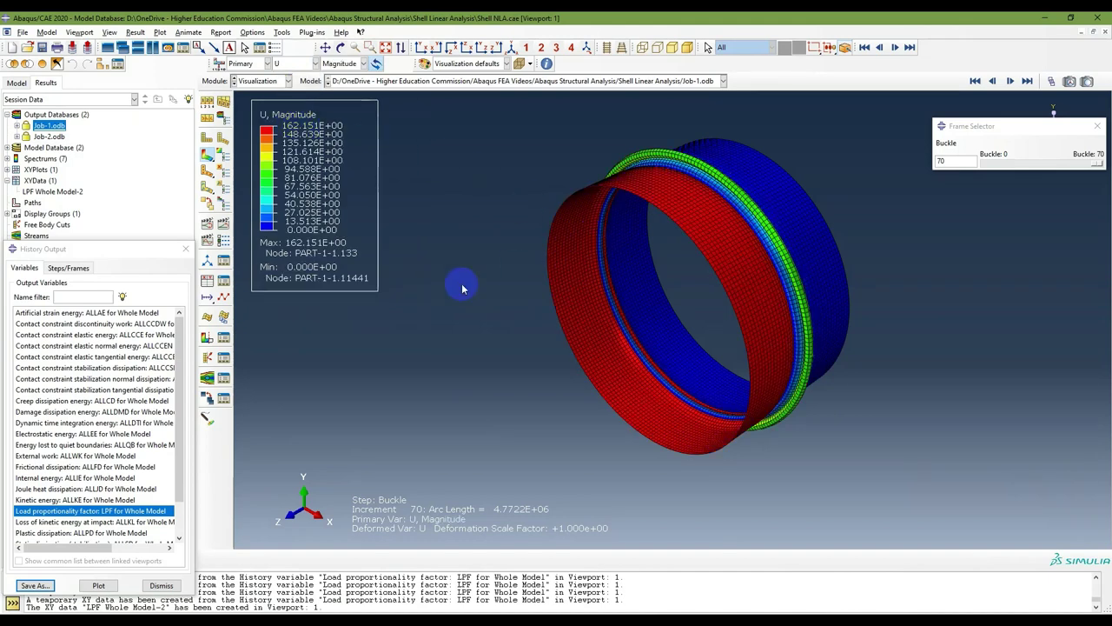
Step: Plot the load proportionality factor LPF for the whole model from Job-1's ODB history output
click(161, 585)
click(208, 282)
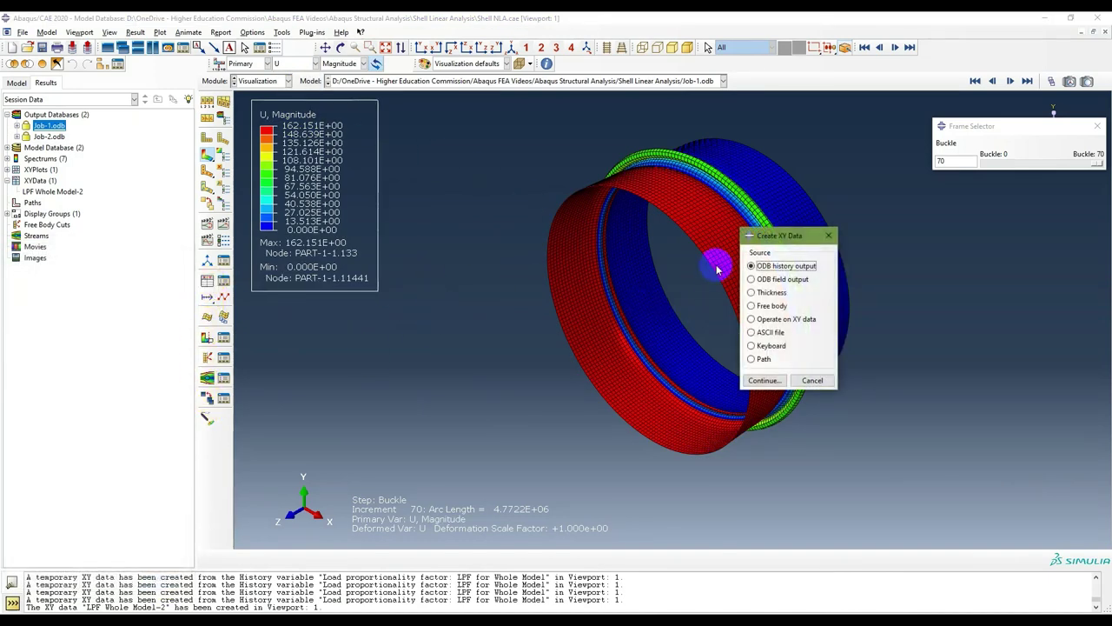
click(765, 381)
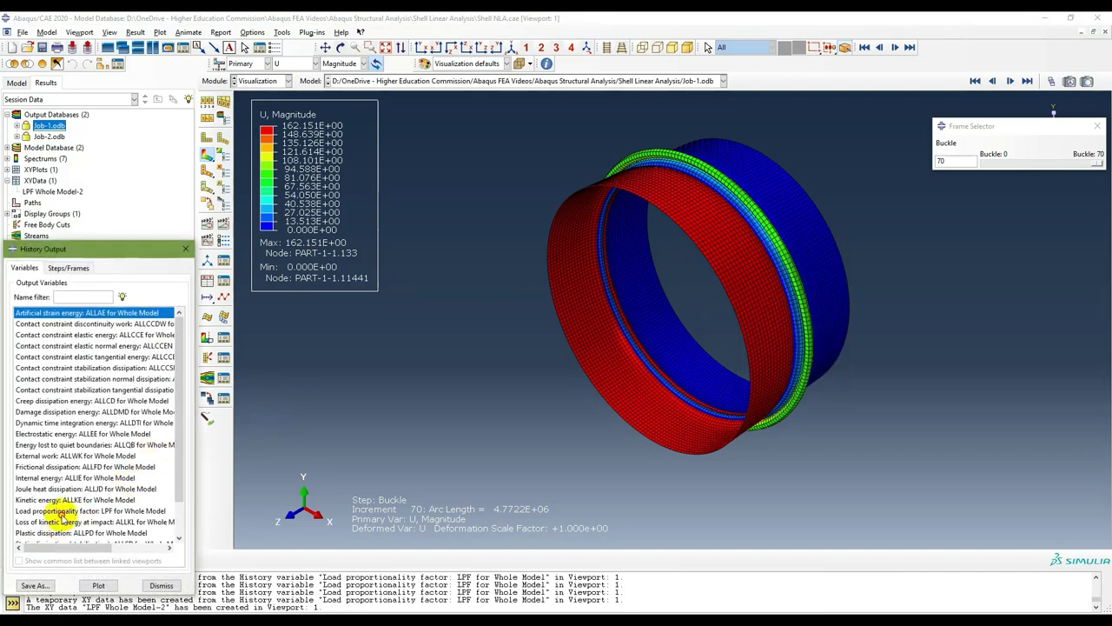
click(61, 511)
click(96, 585)
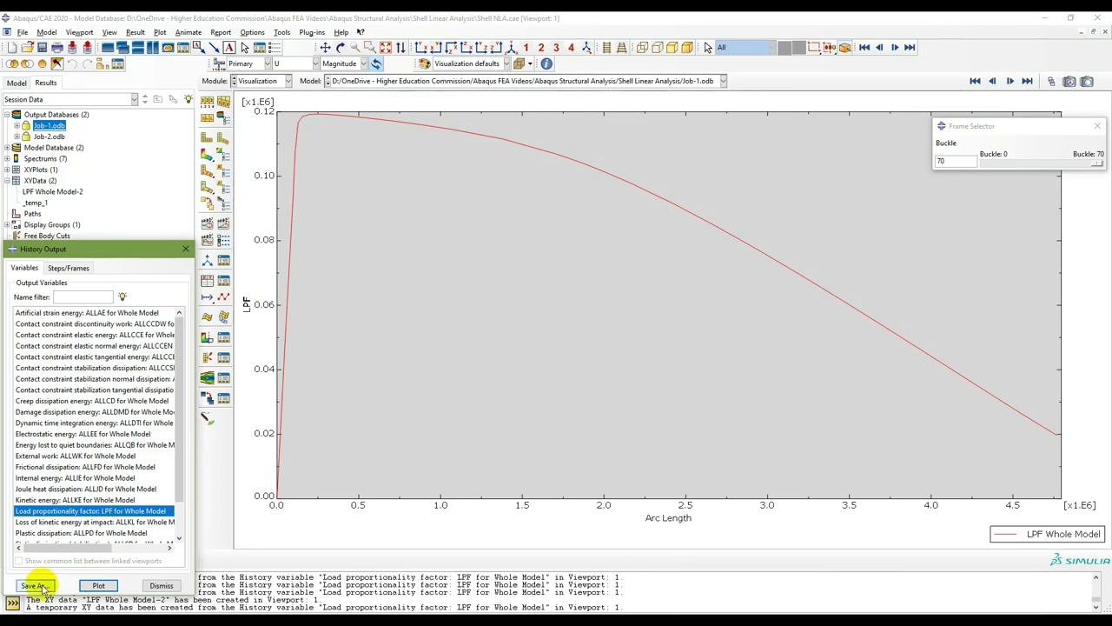
Step: Save Job-1's load proportionality factor history as the XY data "LPF Whole Model-1" and dismiss the history output dialog
click(34, 585)
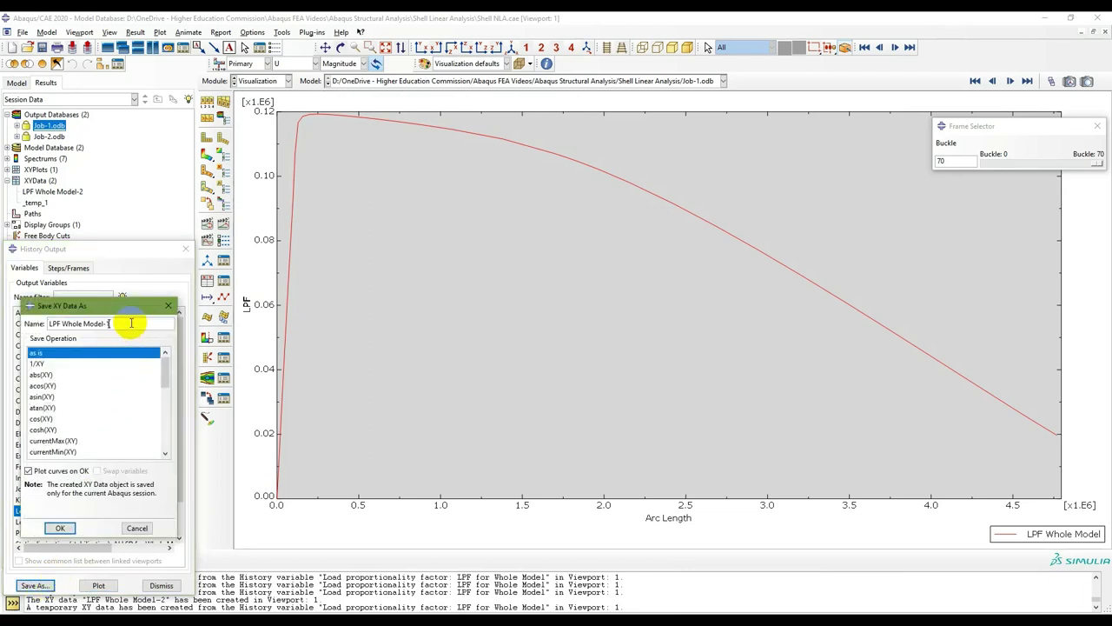
click(60, 528)
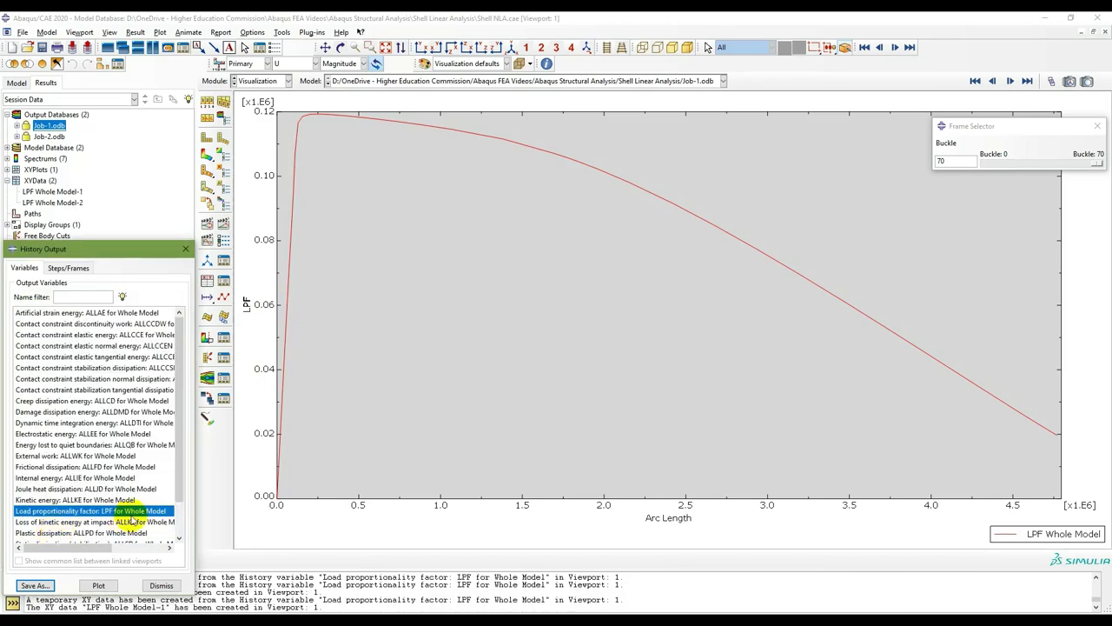
click(162, 585)
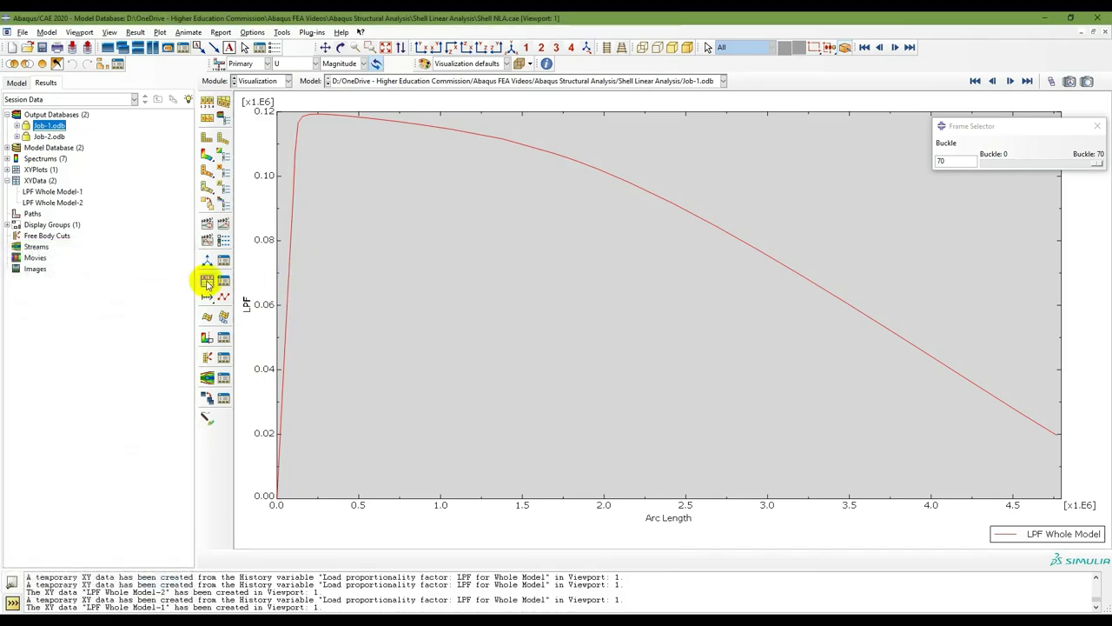
Step: Contour displacement U, Magnitude on Job-1's deformed shape and show it at frame 50 of the Buckle step
click(210, 154)
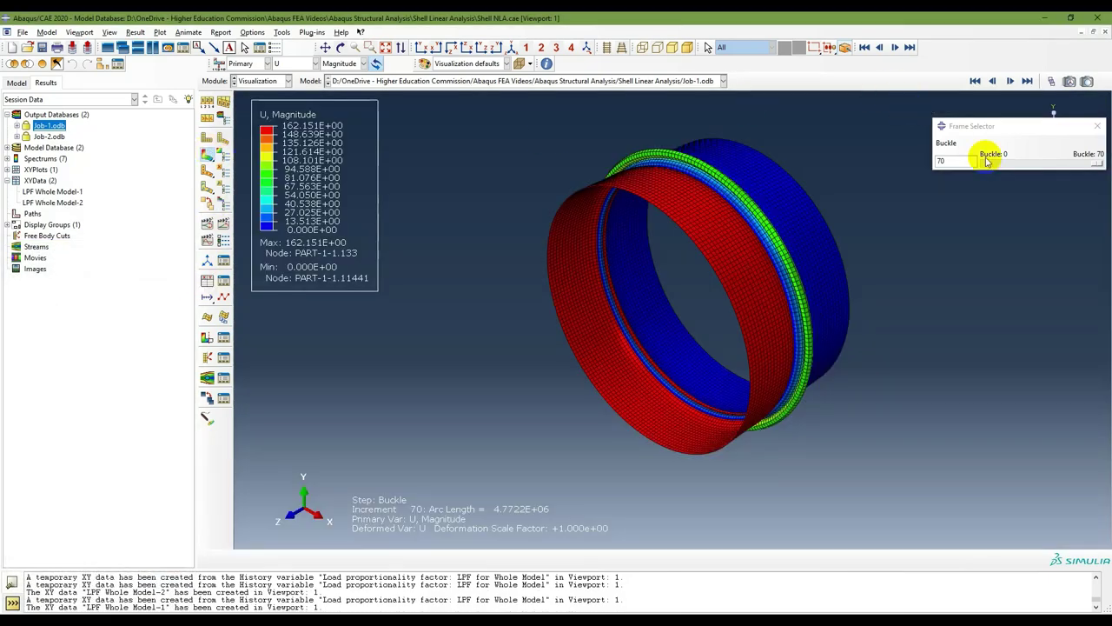
click(1094, 165)
drag(1094, 166, 1062, 165)
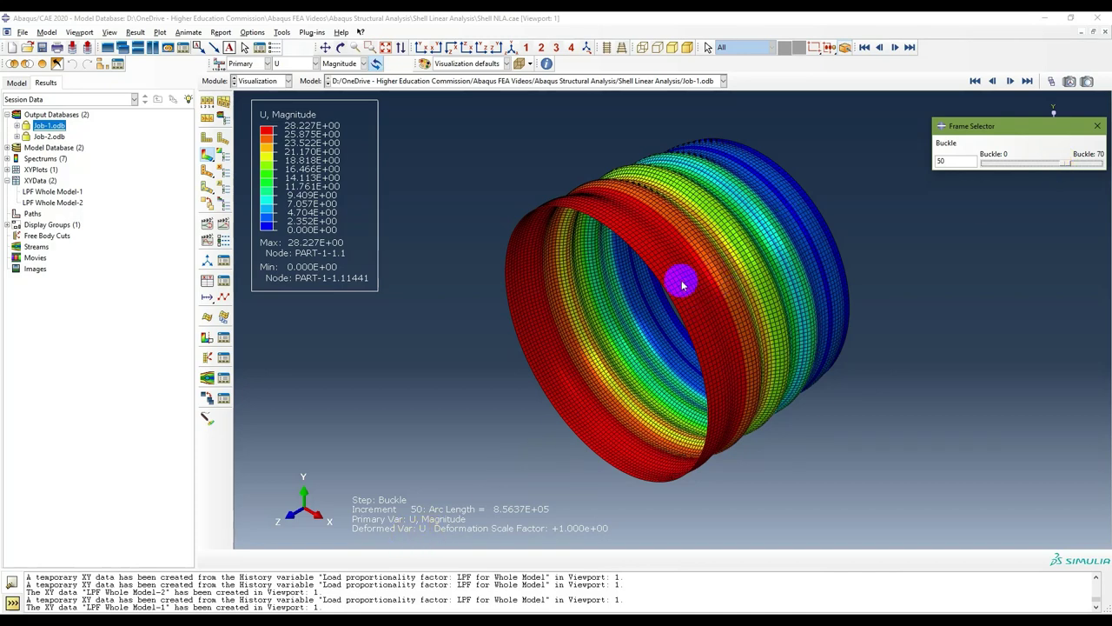
Step: Display Job-2.odb with S, Mises contours on the deformed shape and show it at frame 51
double_click(48, 136)
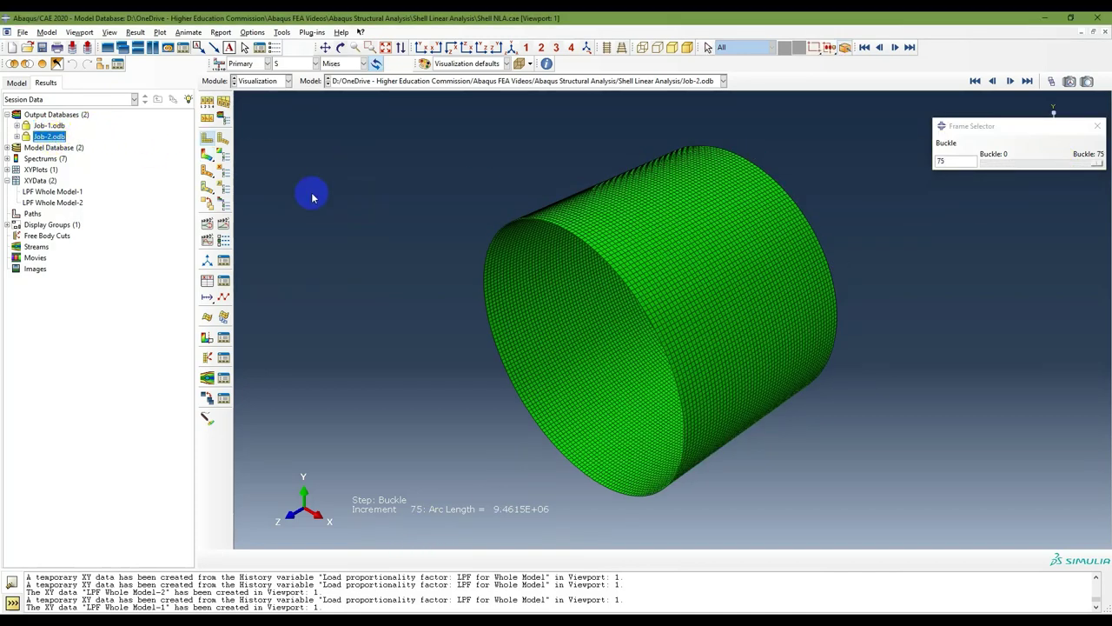
click(209, 152)
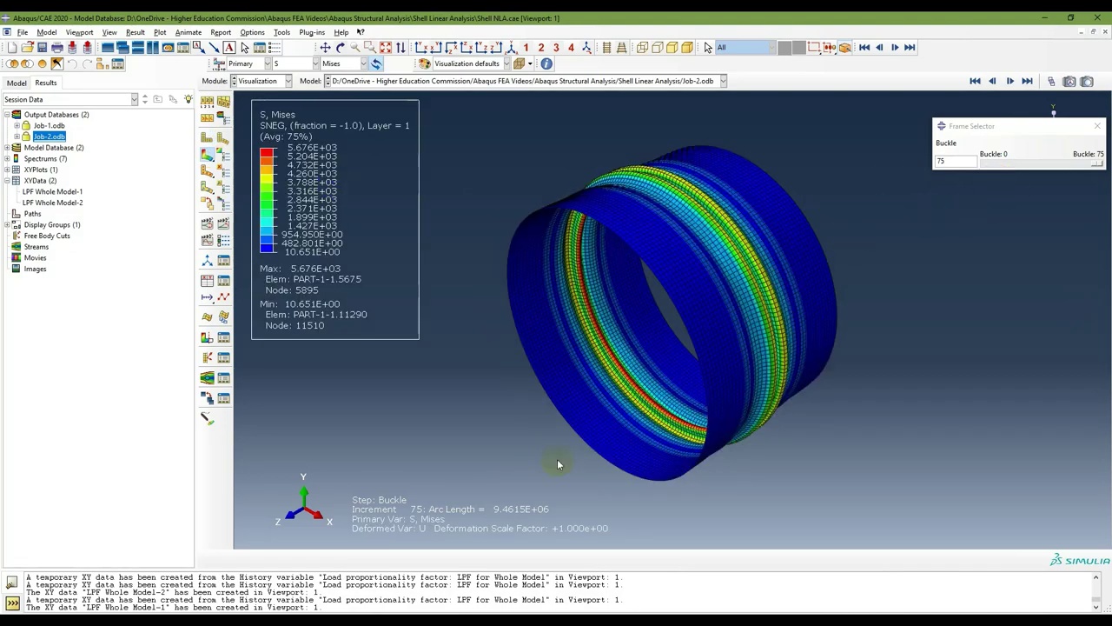
drag(1095, 166, 1062, 164)
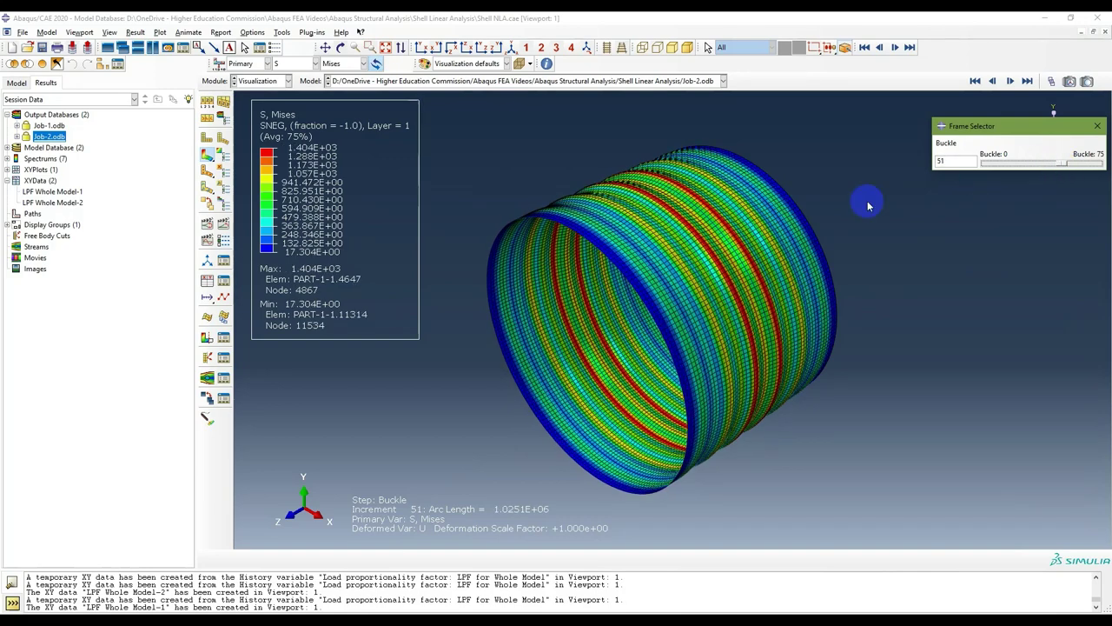
Step: Plot the XY data LPF Whole Model-1 and check the Y axis maximum in the axis scale options
click(54, 195)
double_click(53, 195)
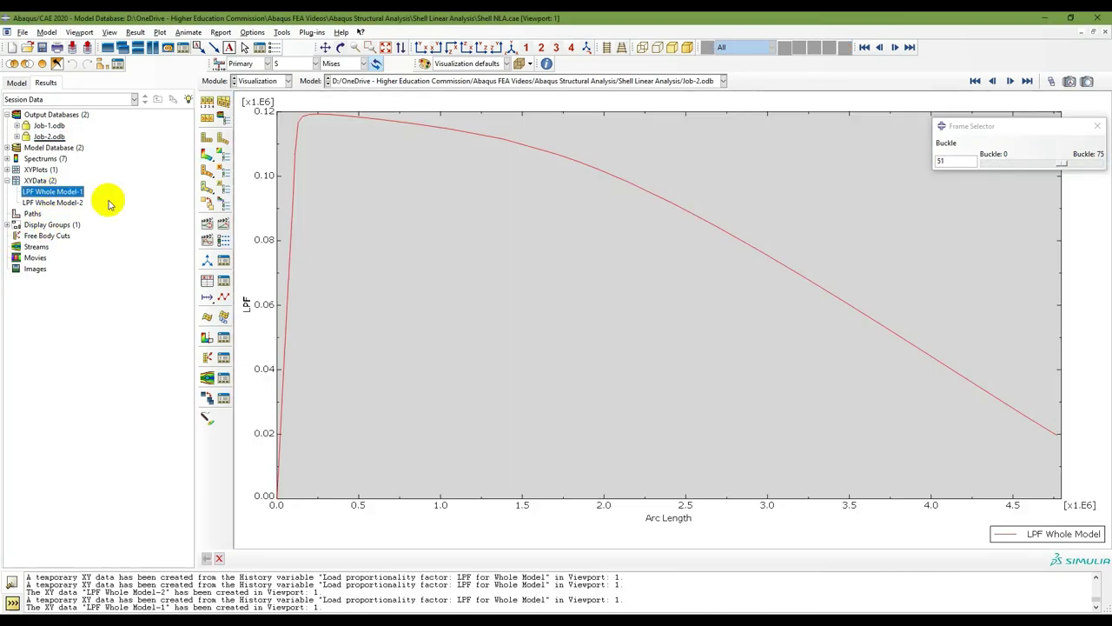
click(268, 237)
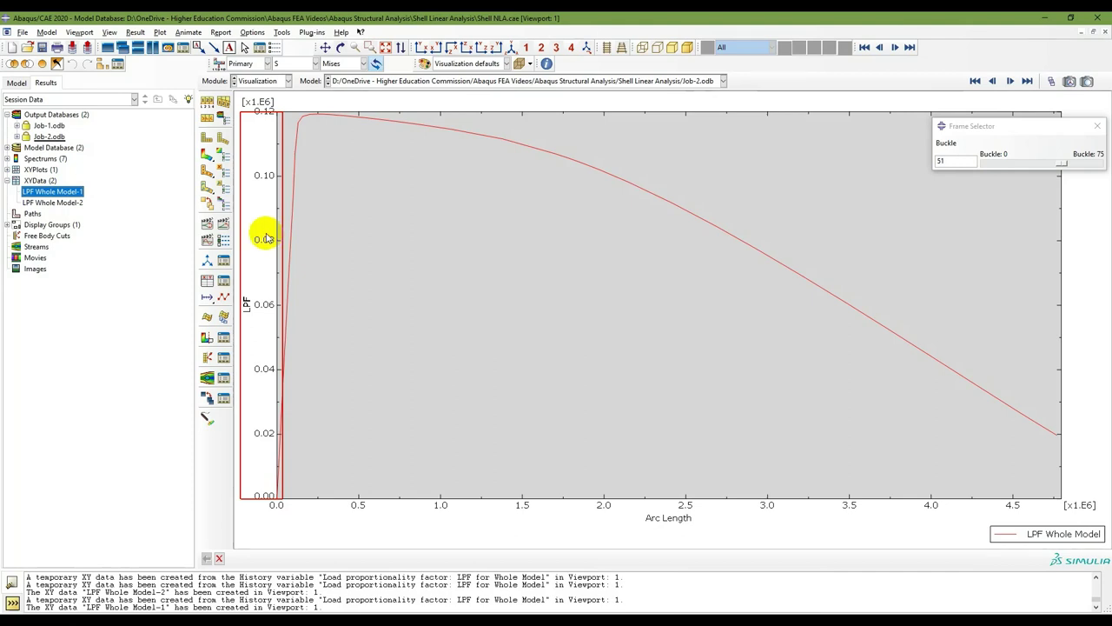
double_click(266, 239)
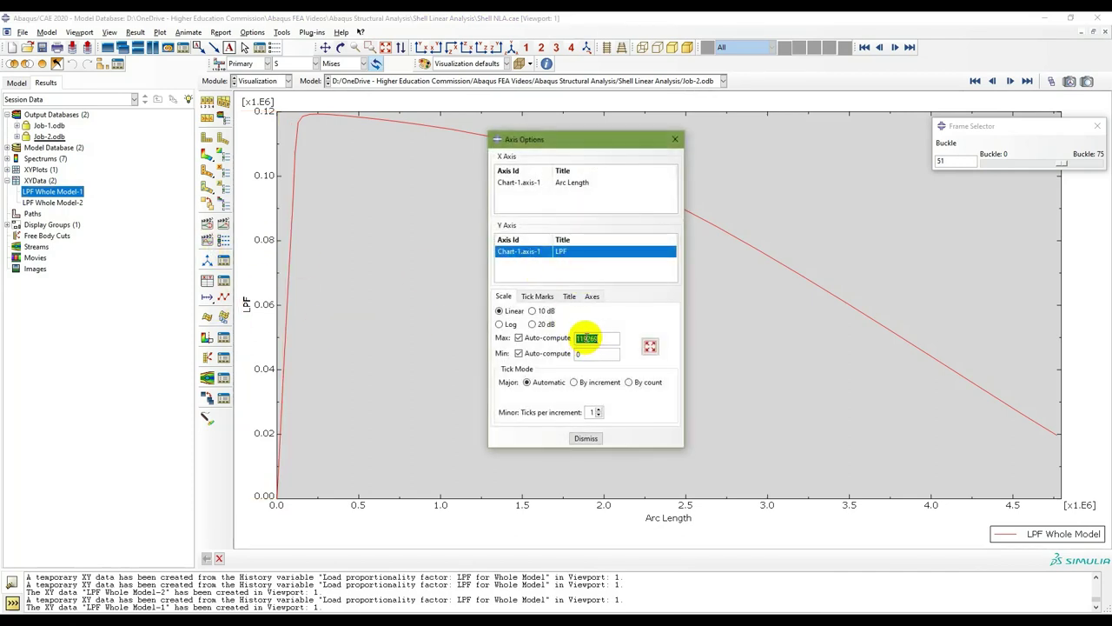
drag(577, 338, 599, 333)
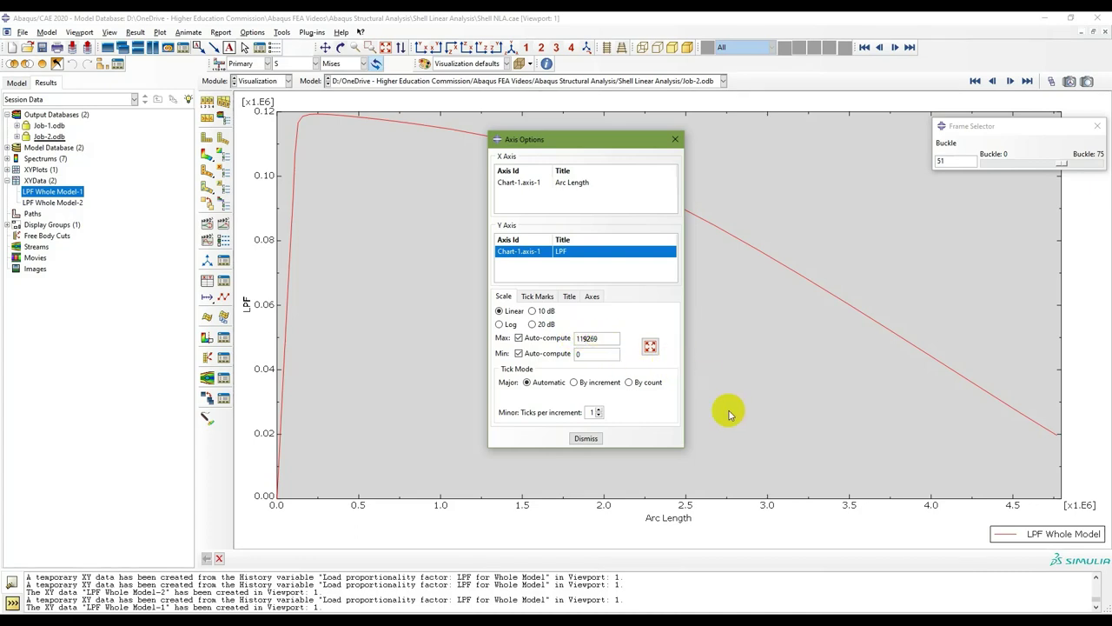
Step: In Acrobat Reader, check the buckling loads in the asymmetric meshing paper's Table 4 and the experimental paper's Table 1, and return to Abaqus/CAE
mouse_move(668, 622)
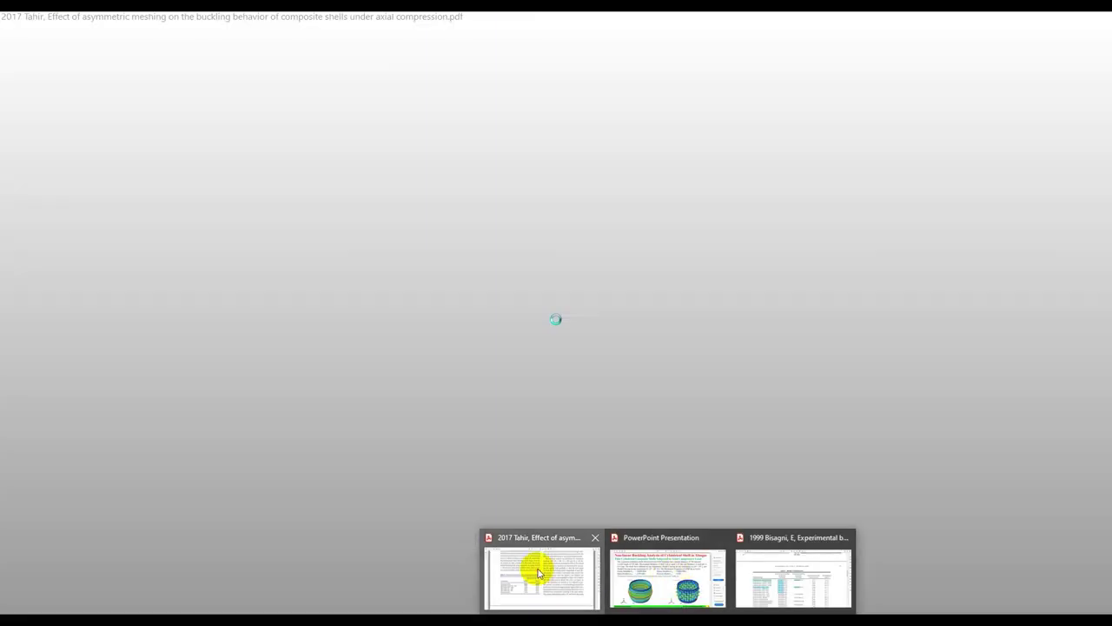
click(539, 573)
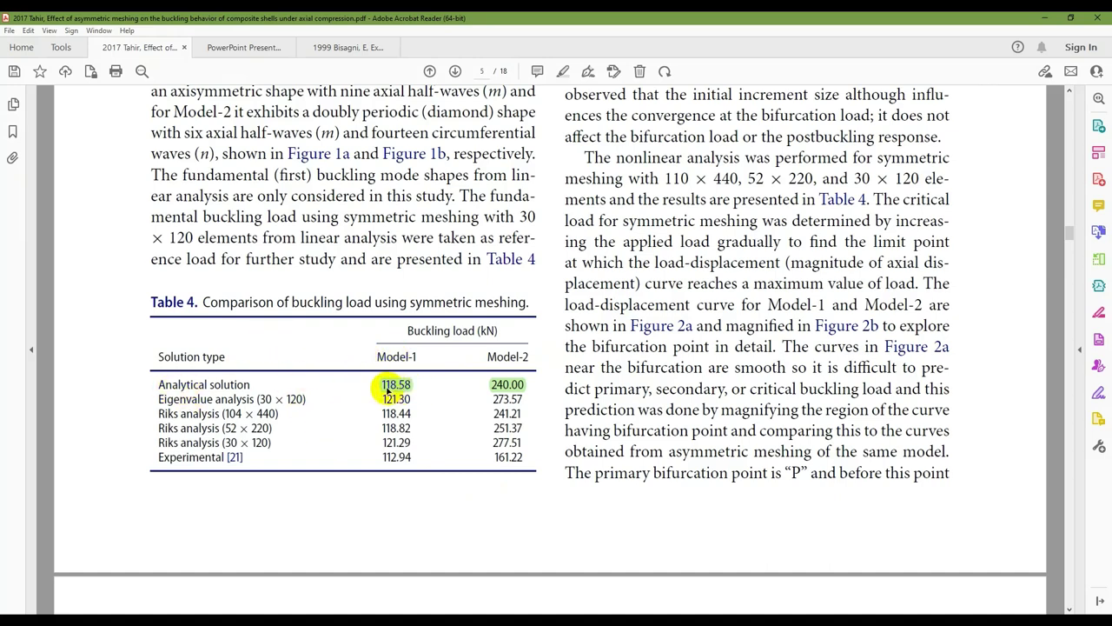
click(357, 47)
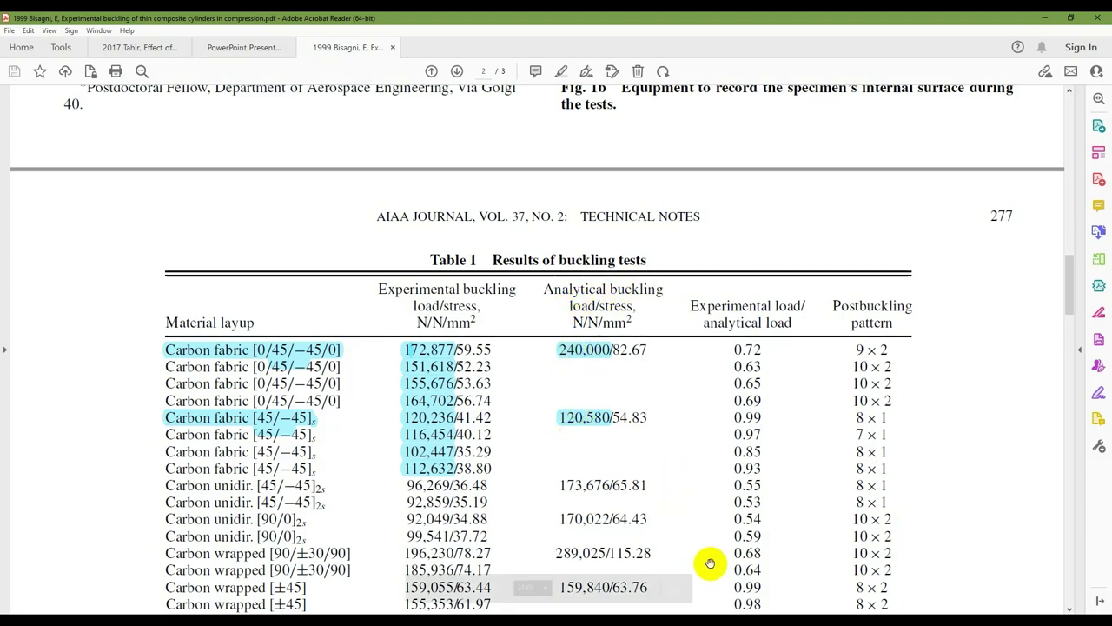
click(782, 565)
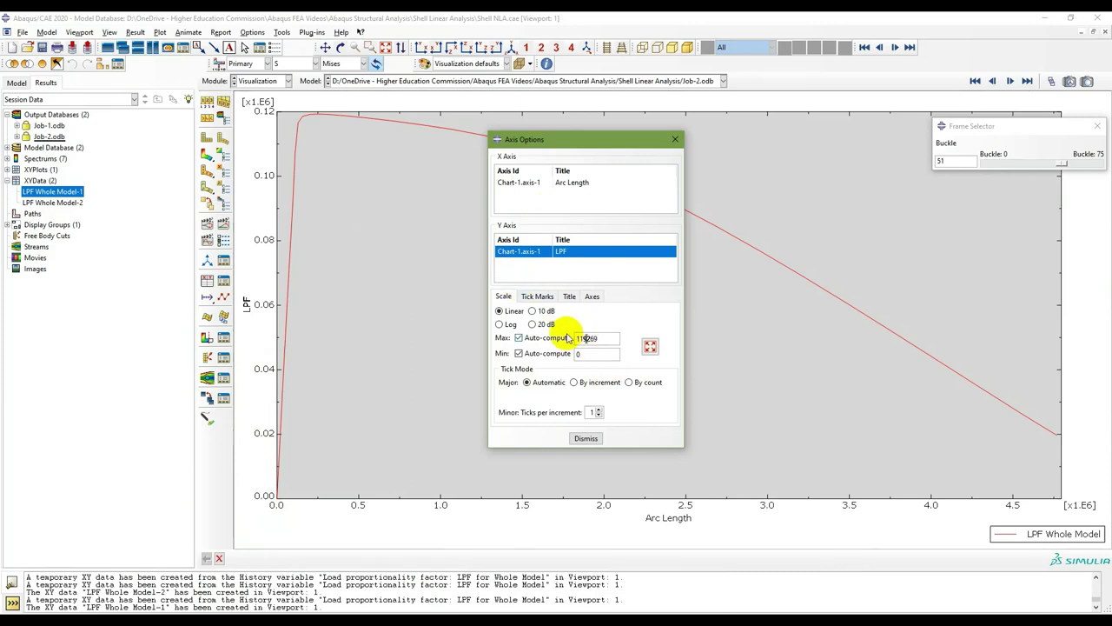
Step: Plot the XY data LPF Whole Model-2 and check the Y axis maximum, moving the axis options dialog off the curve
click(69, 203)
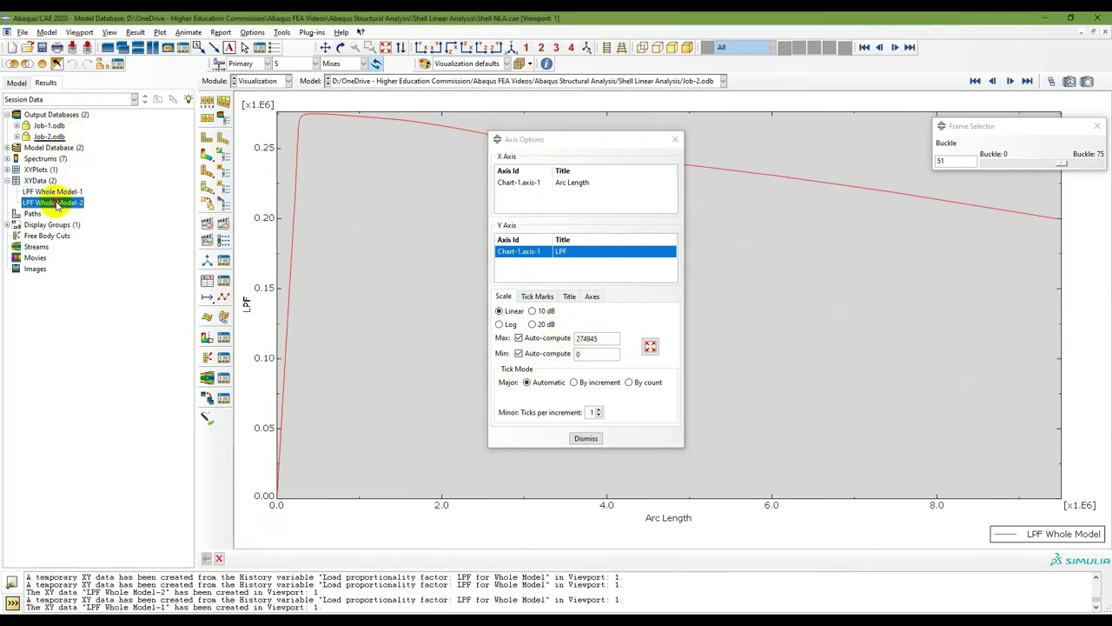
click(270, 289)
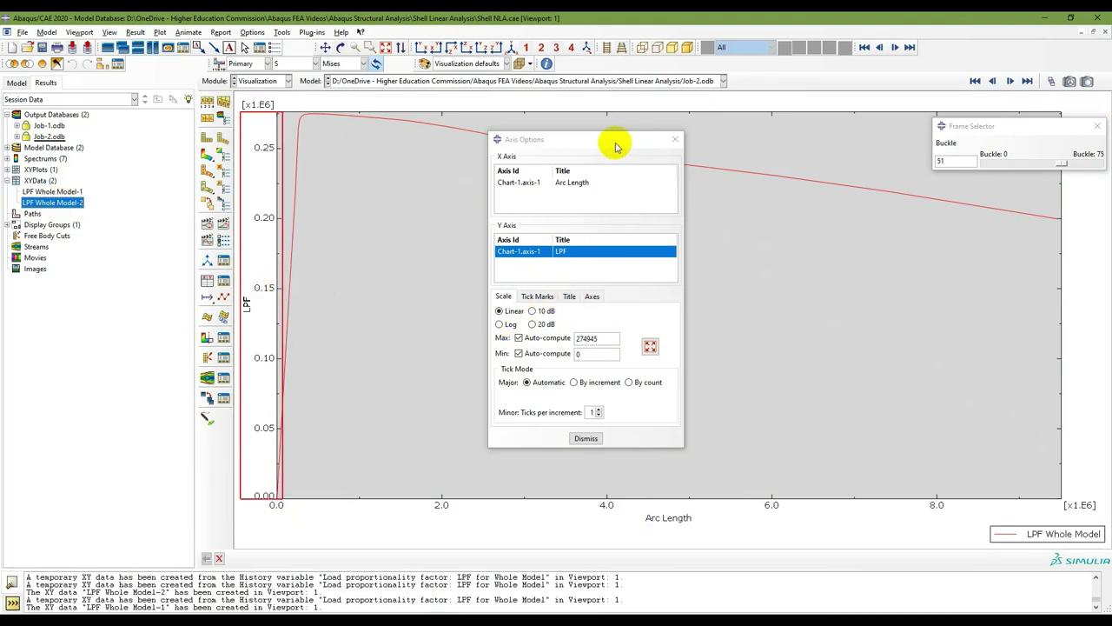
drag(615, 146, 471, 173)
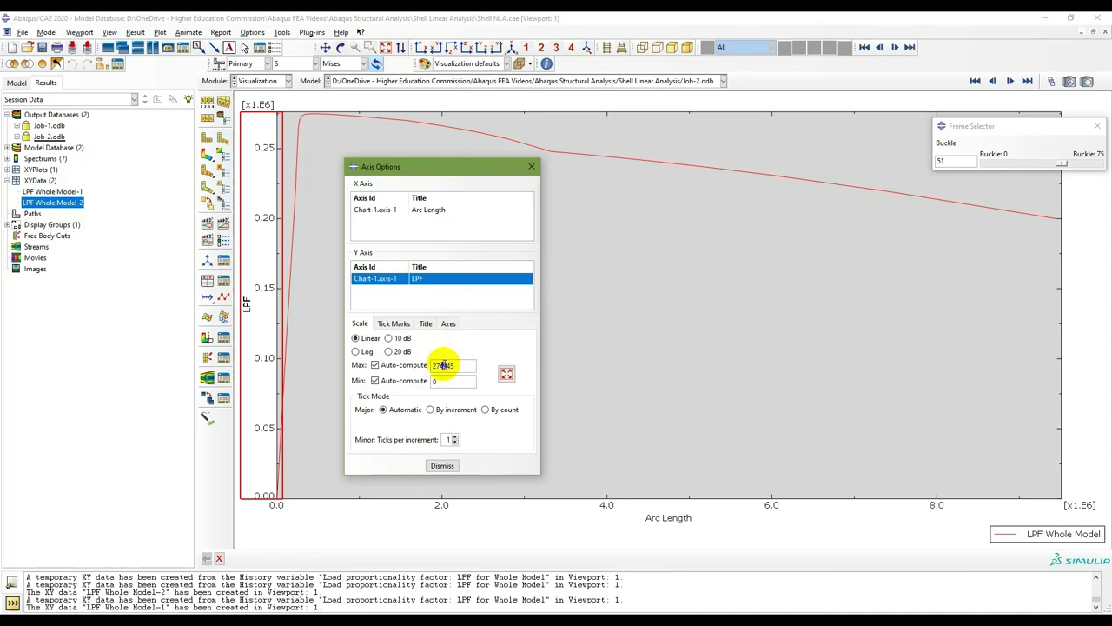
Step: Look up the [0/45/−45/0] lay-up in the experimental paper and Model-2 in the meshing paper's Table 4 in Acrobat Reader, and return to Abaqus/CAE
click(723, 514)
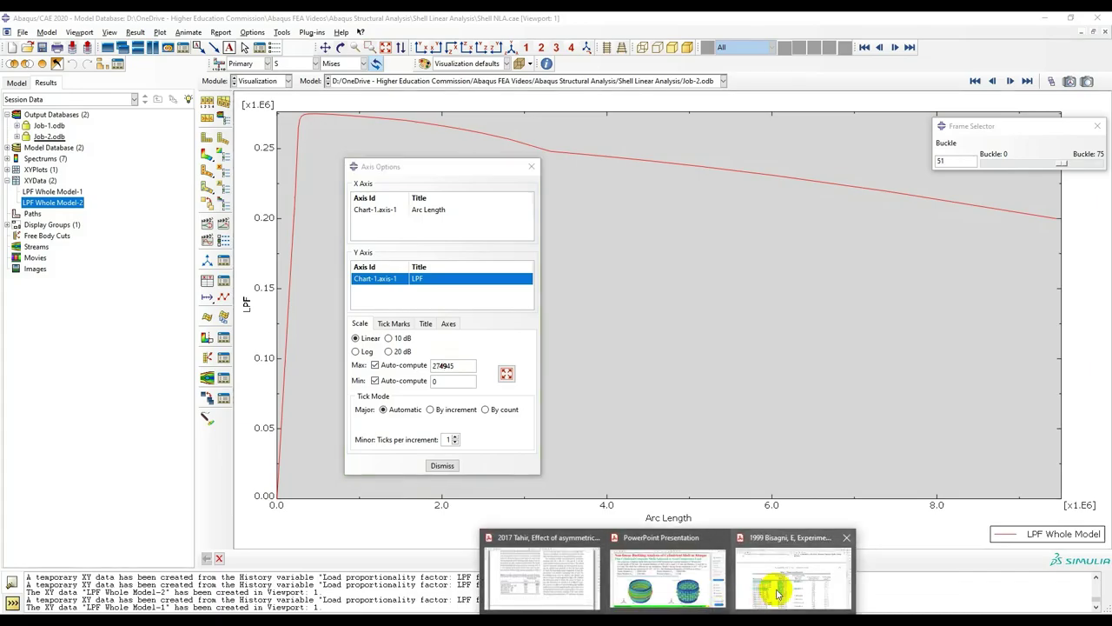
click(778, 589)
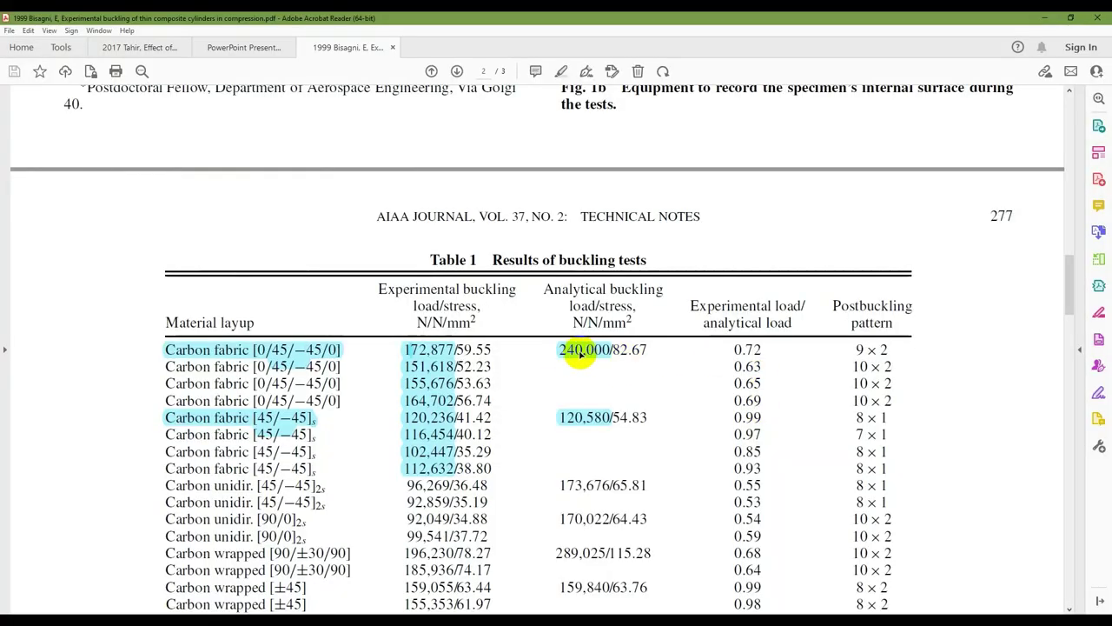
click(135, 51)
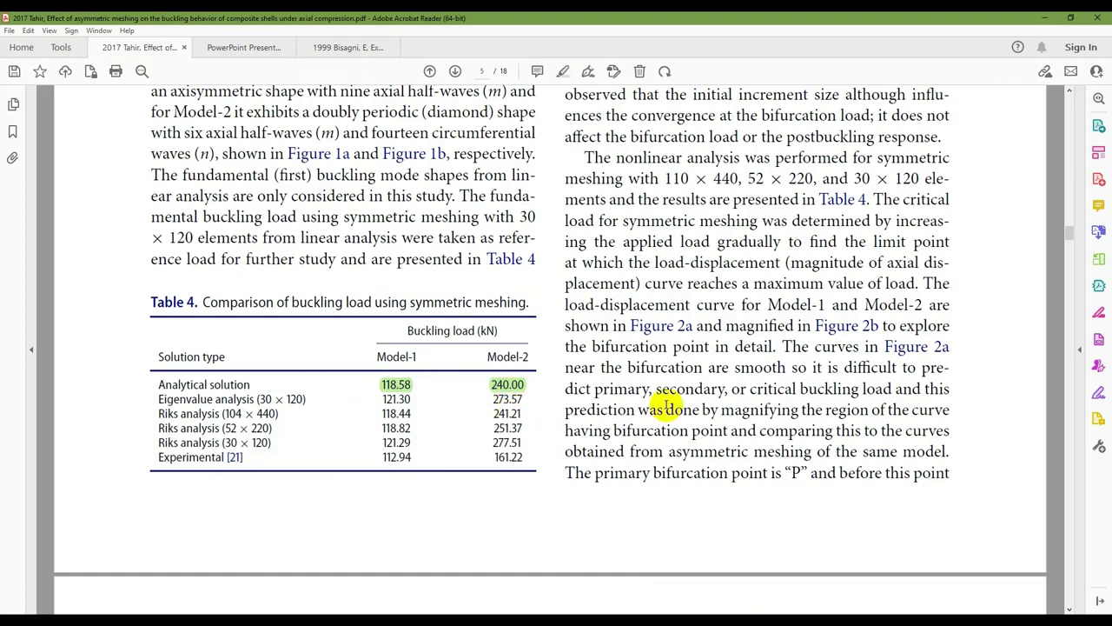
click(778, 604)
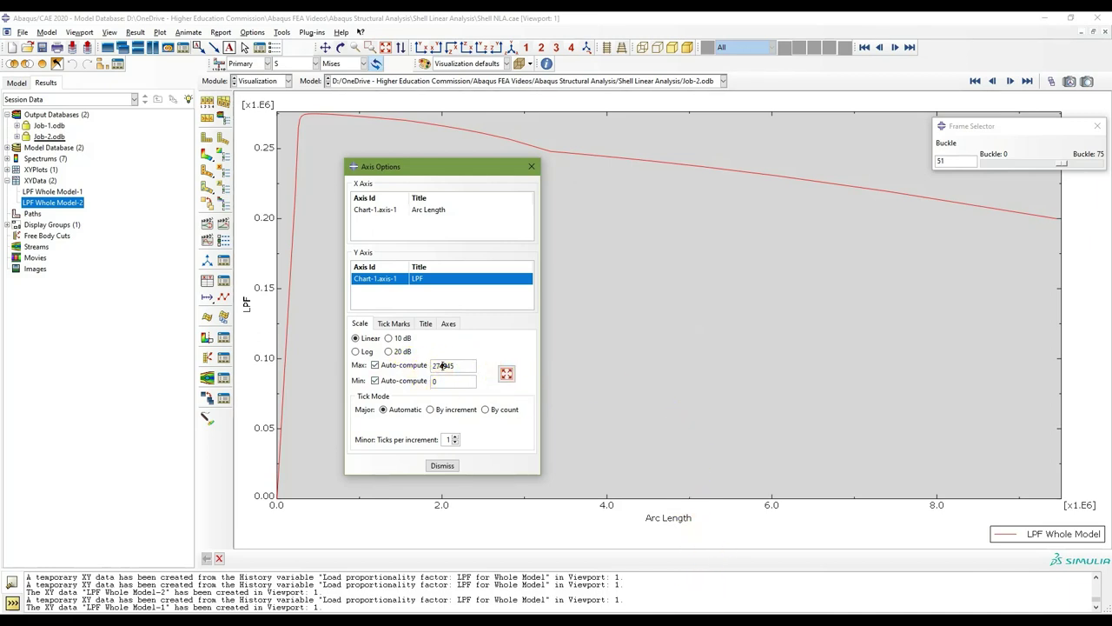
Step: Reopen the asymmetric meshing paper and examine Table 4's Riks analysis rows for the 104 × 440 and 52 × 220 meshes, especially the Model-2 loads
click(668, 620)
click(576, 575)
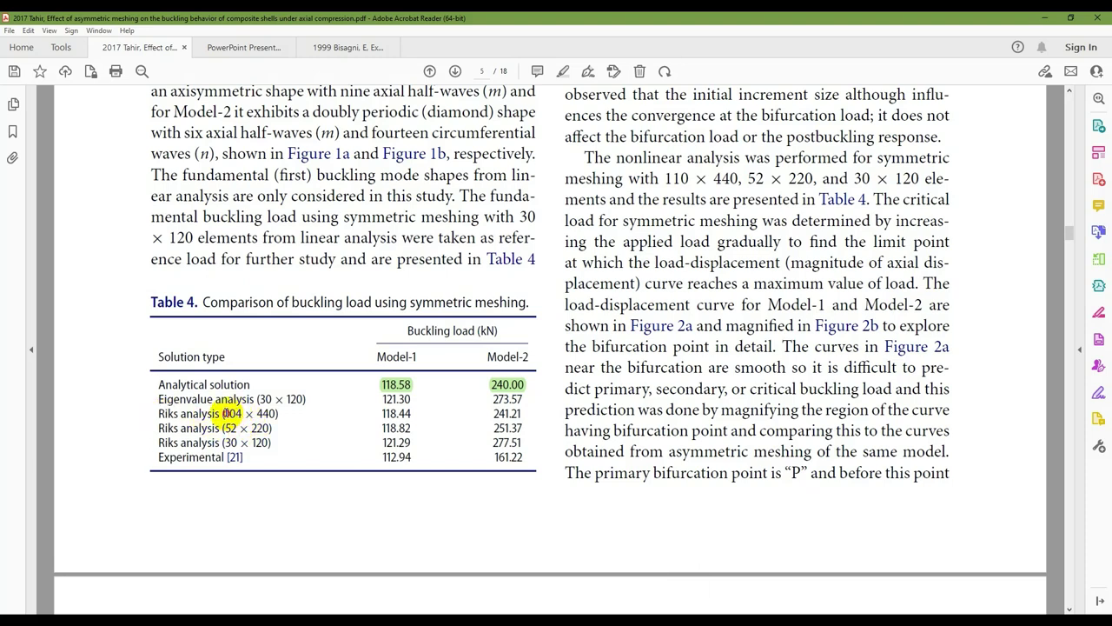
double_click(240, 414)
drag(240, 414, 278, 414)
click(261, 414)
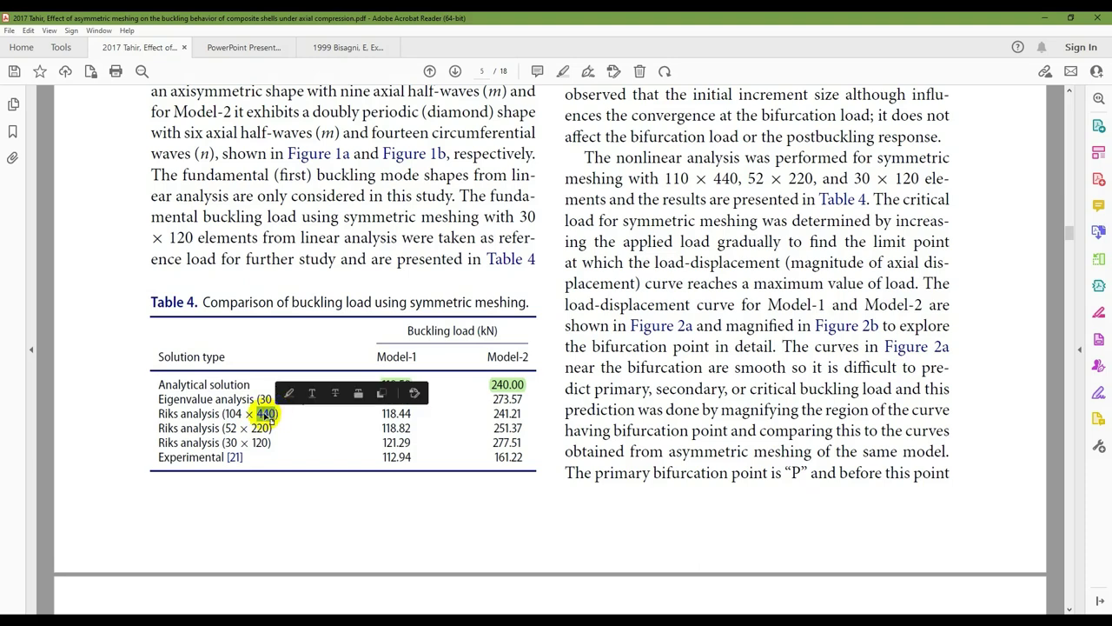
drag(492, 413, 520, 414)
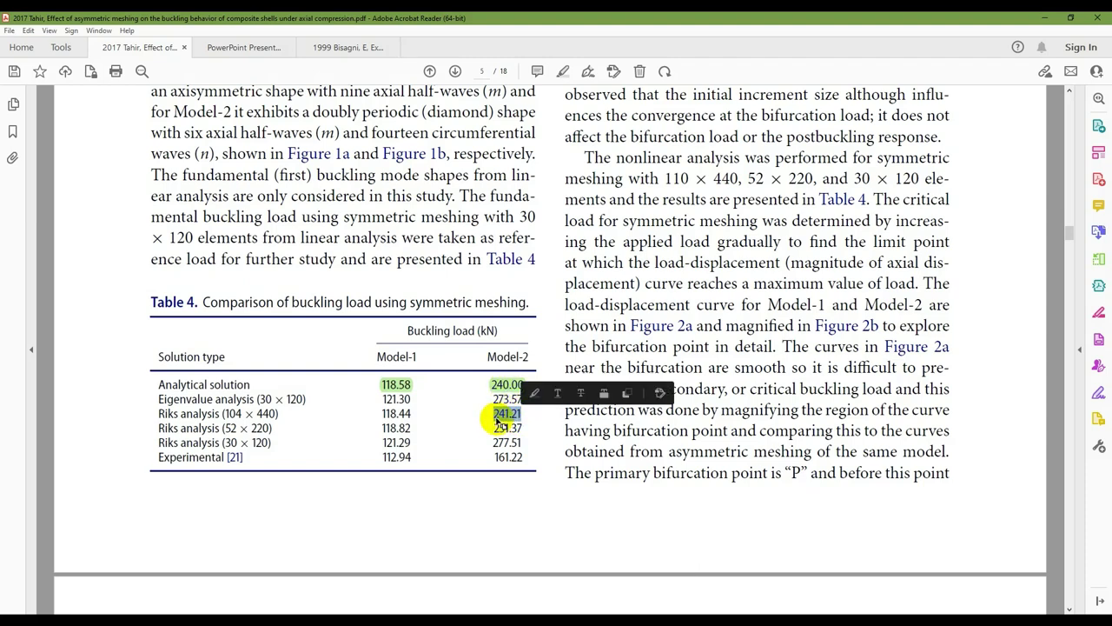
click(231, 428)
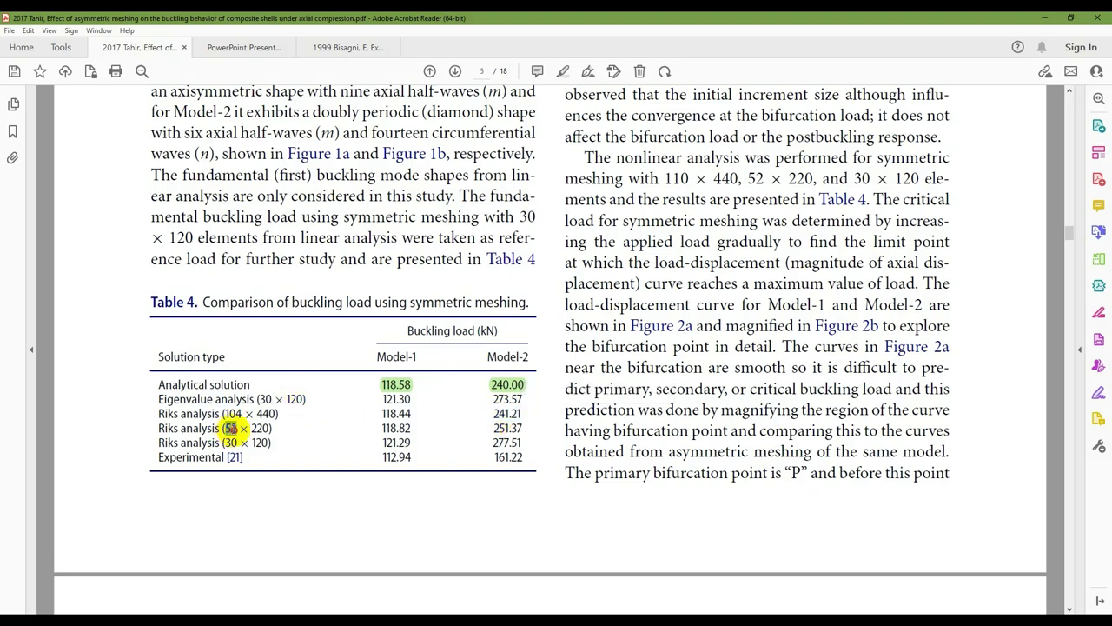
drag(492, 427, 522, 425)
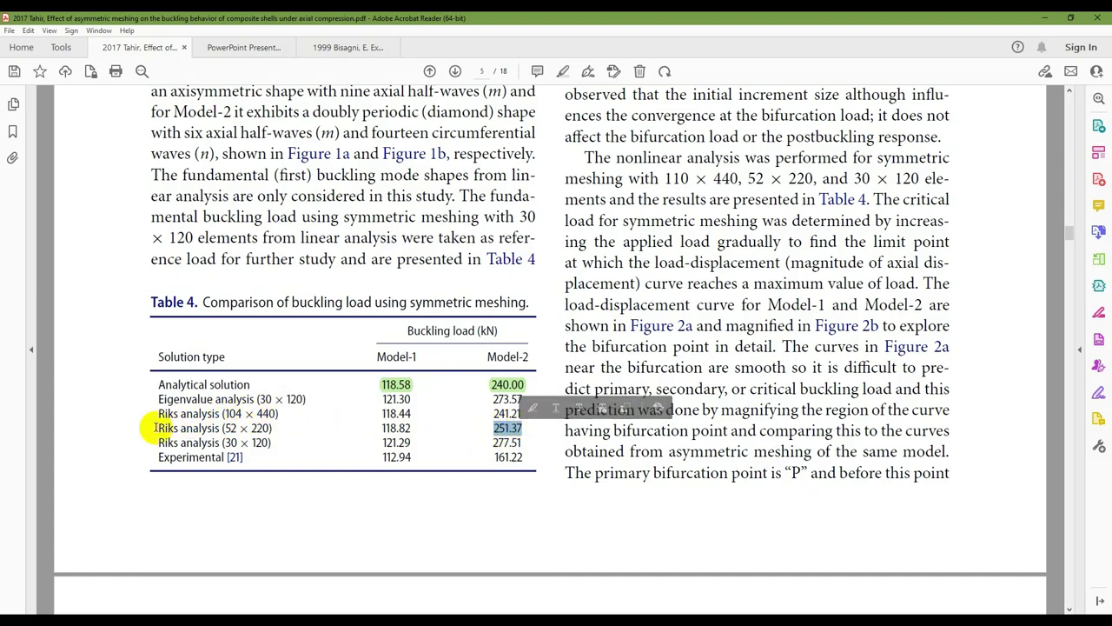
drag(154, 427, 517, 428)
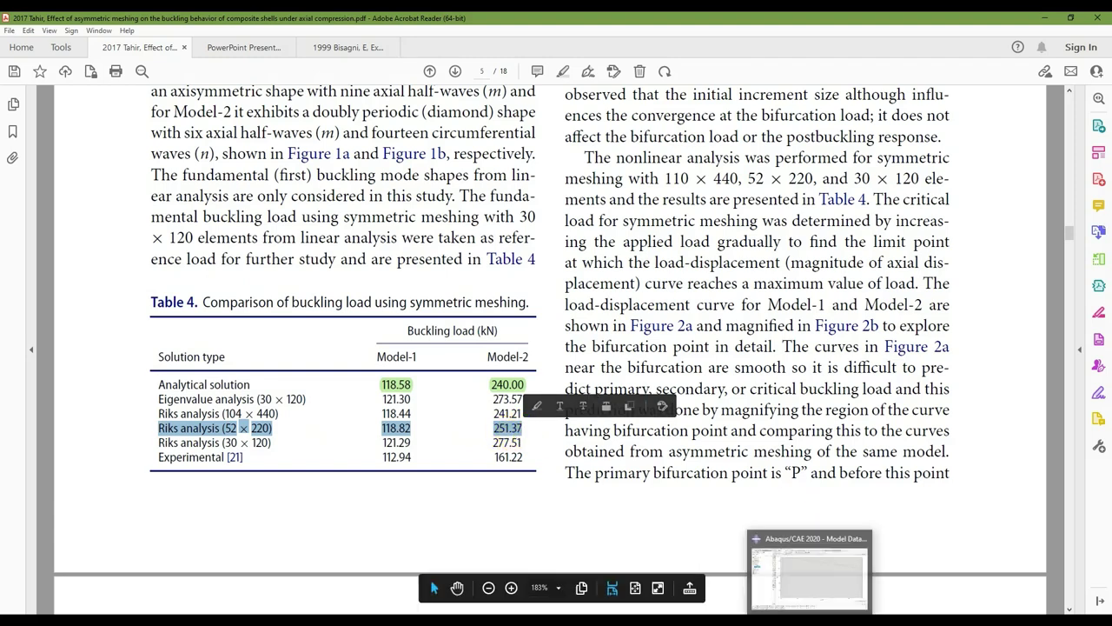
Step: Compare Table 4's 30 × 120 Riks result with those of the finer meshes, and switch back to the LPF plot in Abaqus/CAE
click(812, 589)
click(788, 600)
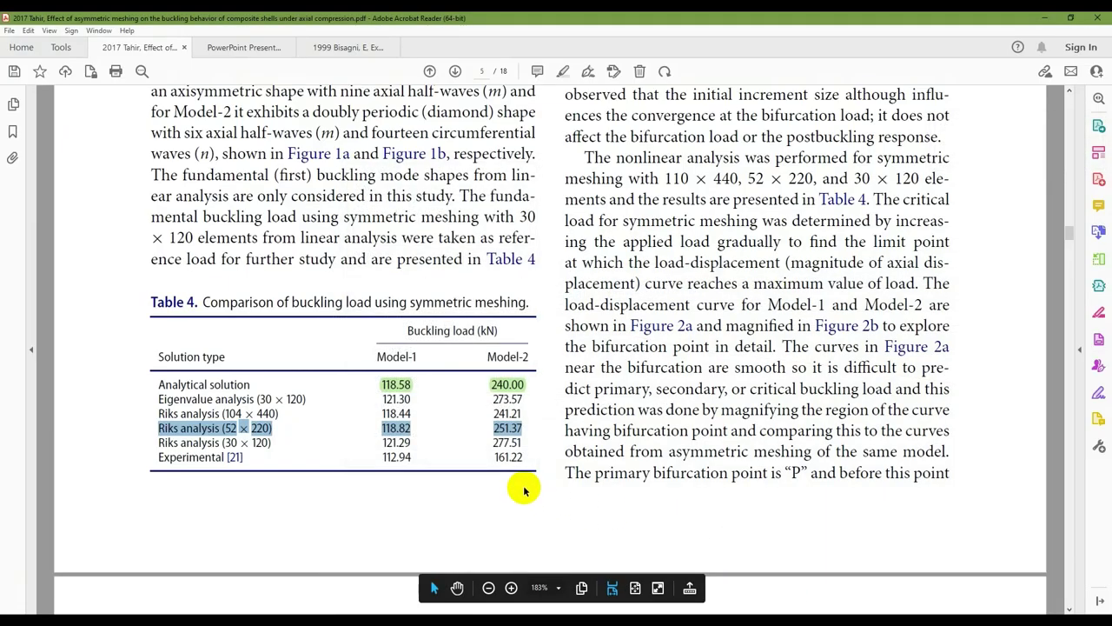
click(501, 444)
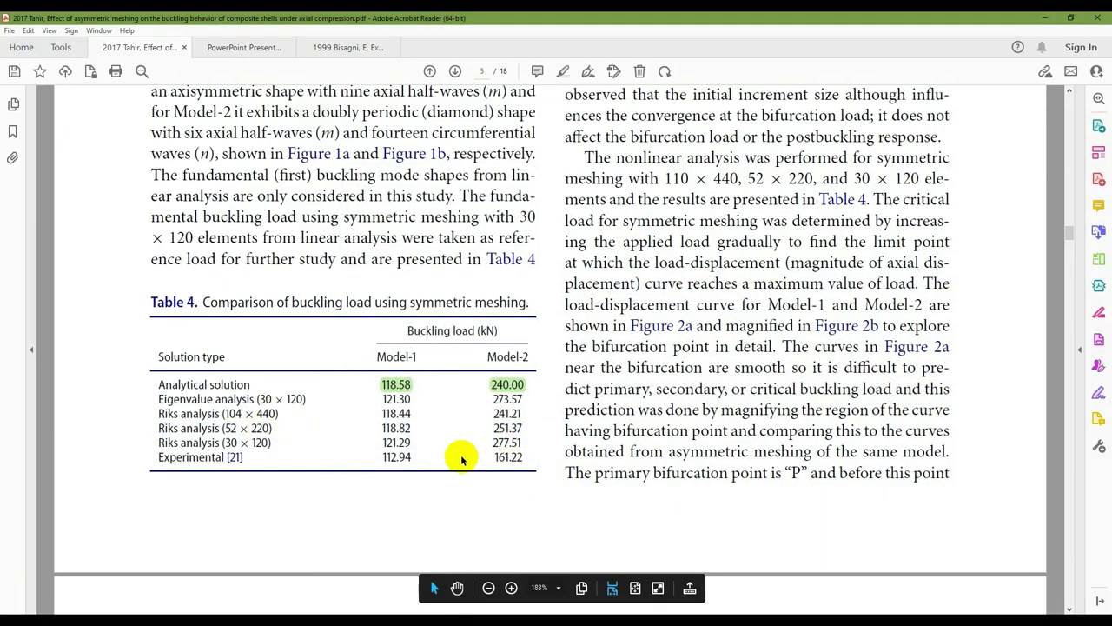
drag(230, 442, 229, 414)
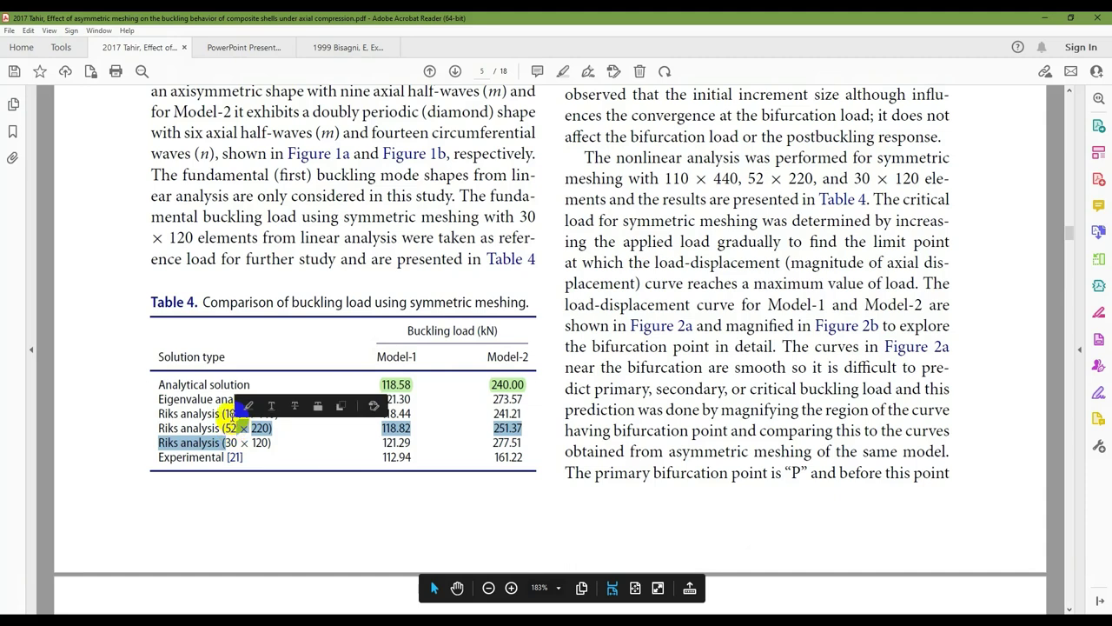
click(229, 413)
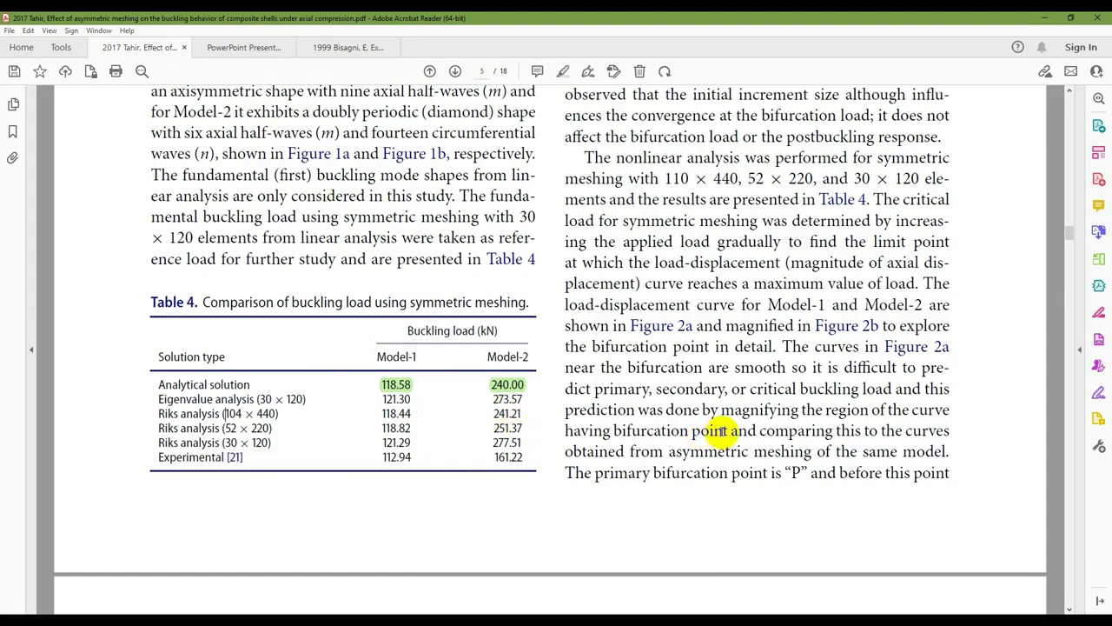
click(818, 609)
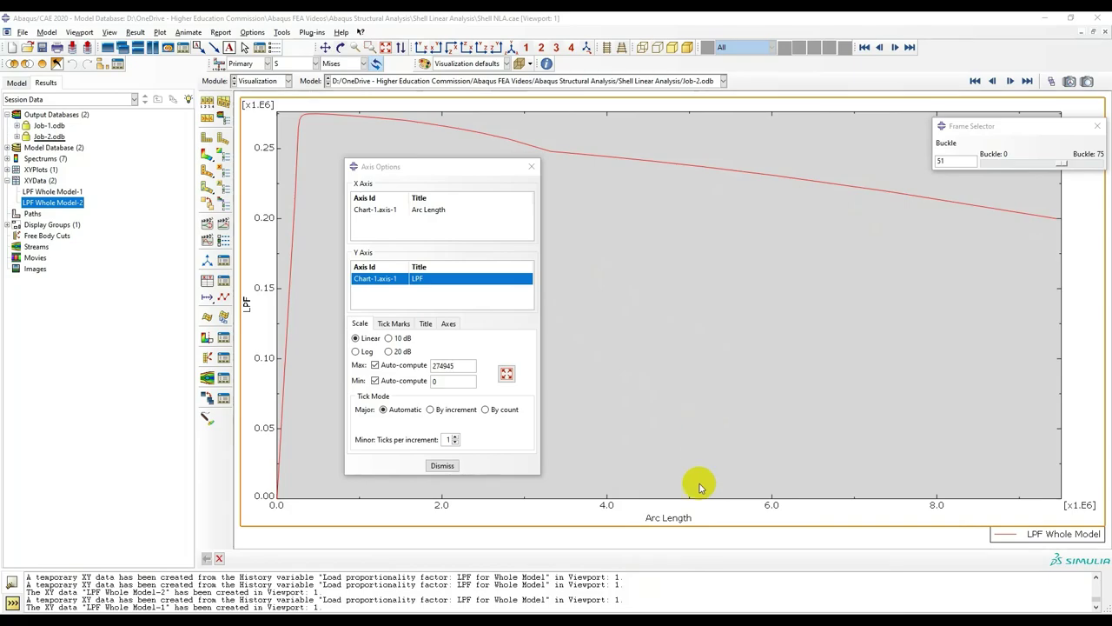
Step: Switch to the PowerPoint slide show and review the modelling procedure on slide 9 and the shell problem statement on slide 8
key(alt+Tab)
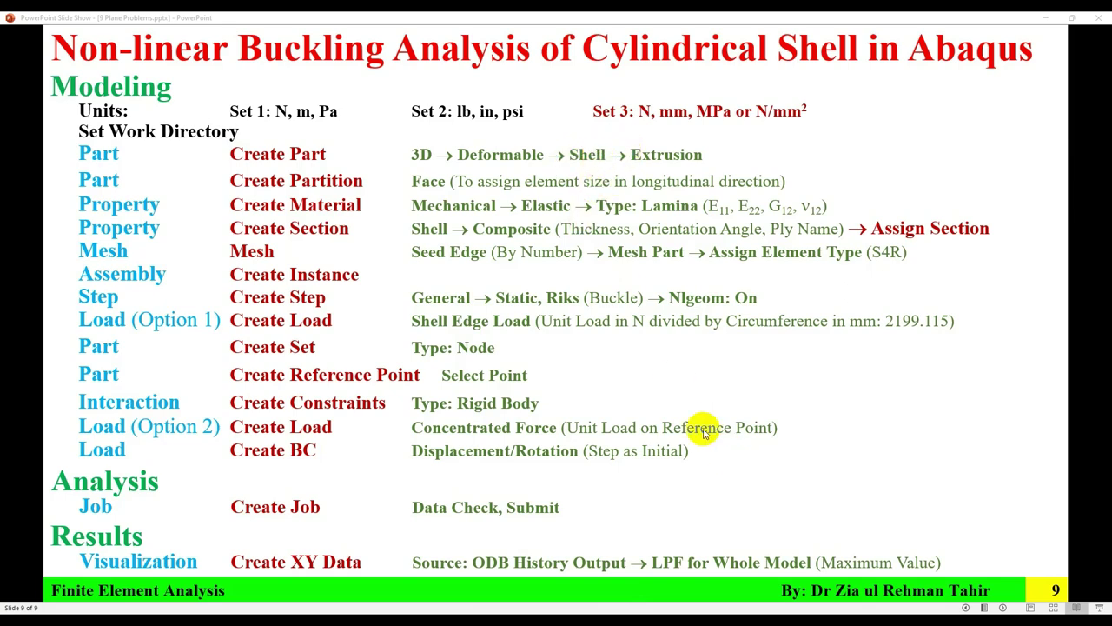
key(Left)
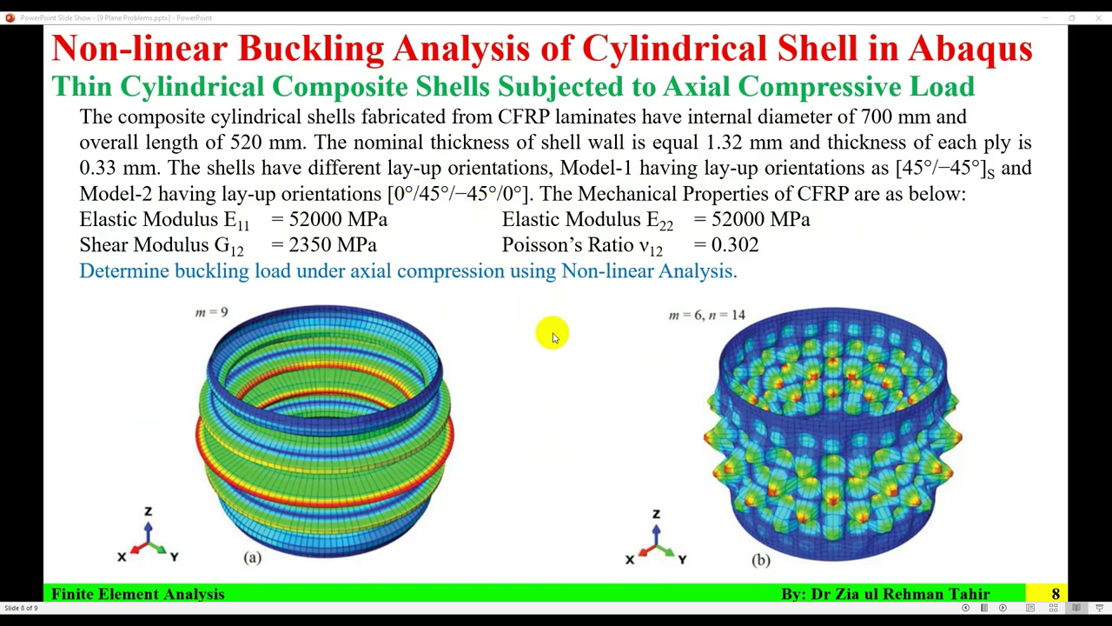
click(586, 350)
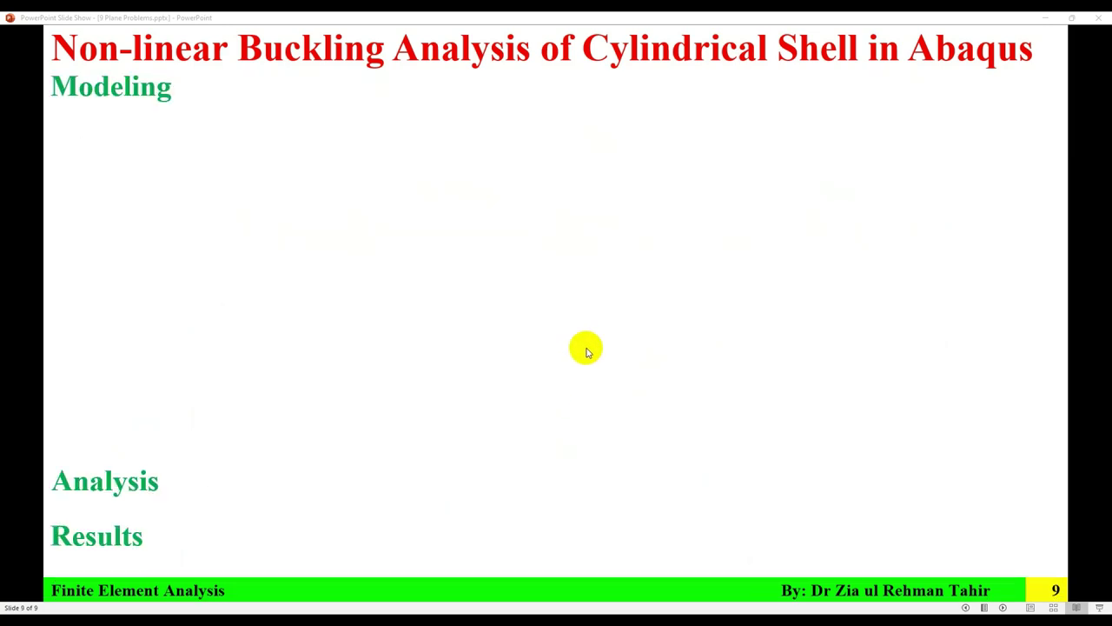
key(Left)
key(Left)
key(Left)
key(Left)
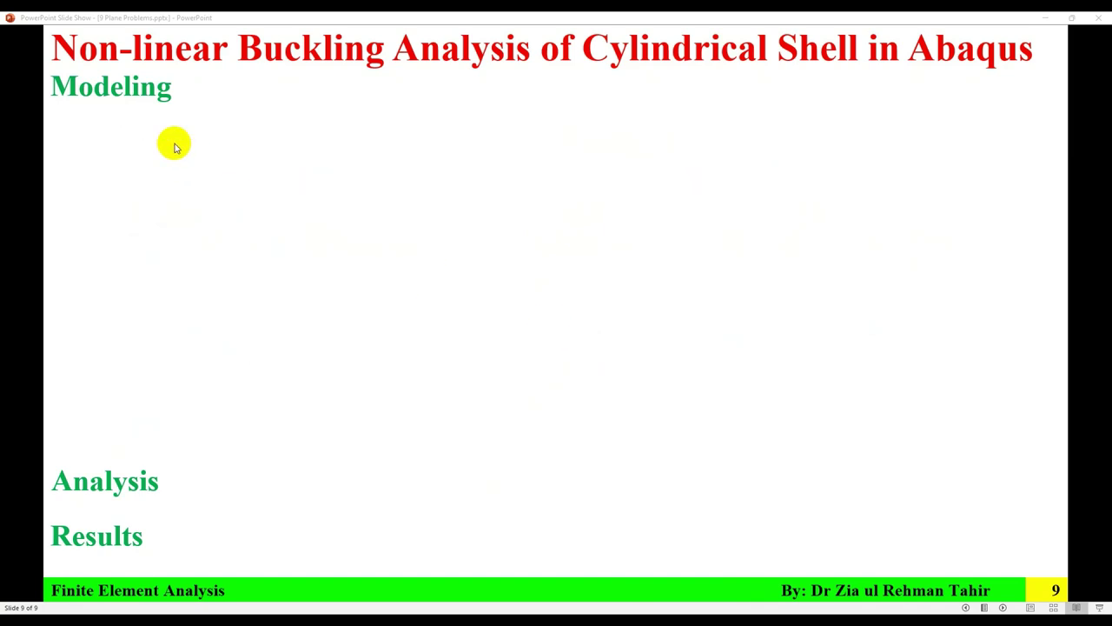